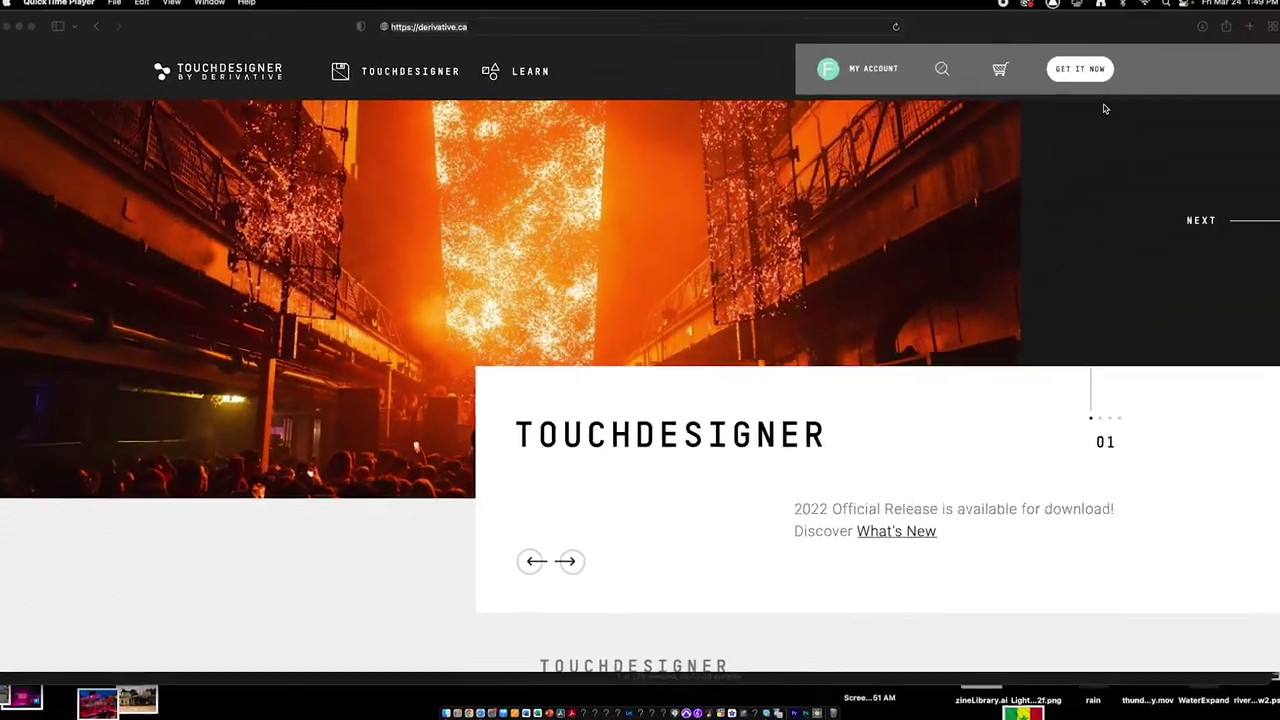
- Open the TouchDesigner download page, review the download and licence options, and close the browser window
{"action": "key", "text": "super+l"}
{"action": "left_click", "coordinate": [1081, 80]}
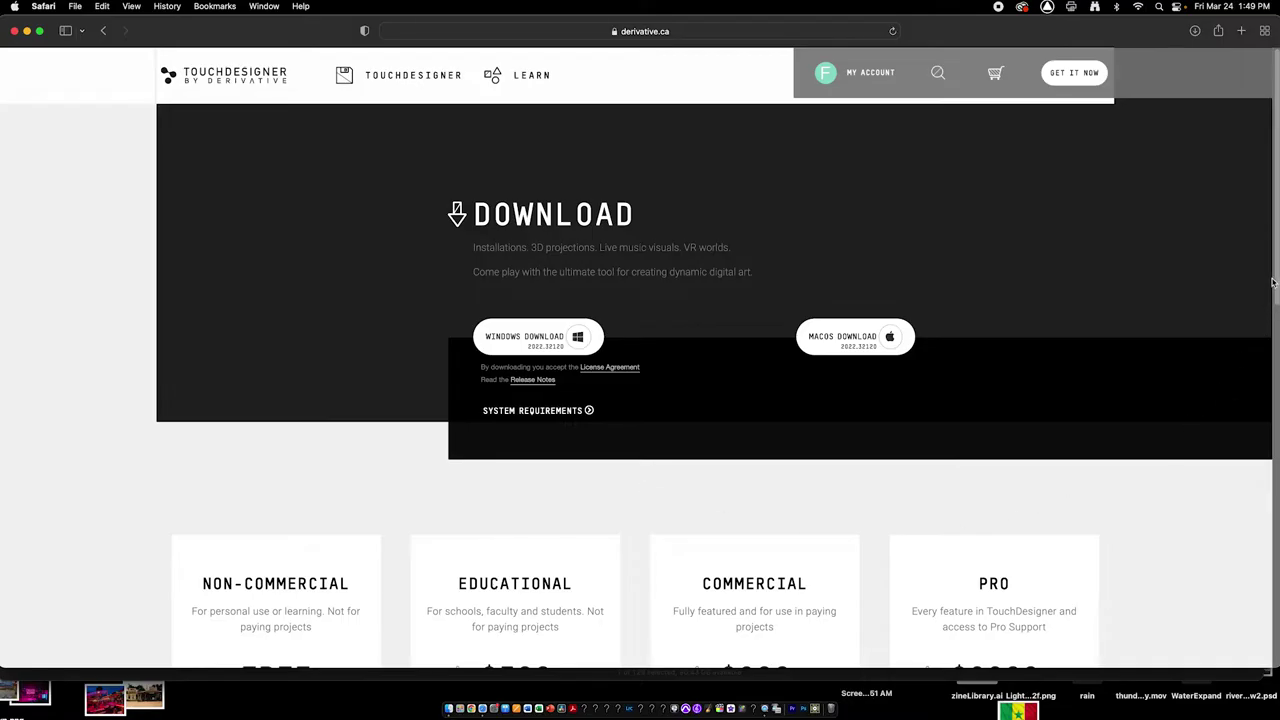
{"action": "scroll", "coordinate": [1272, 283], "scroll_direction": "down", "scroll_amount": 5}
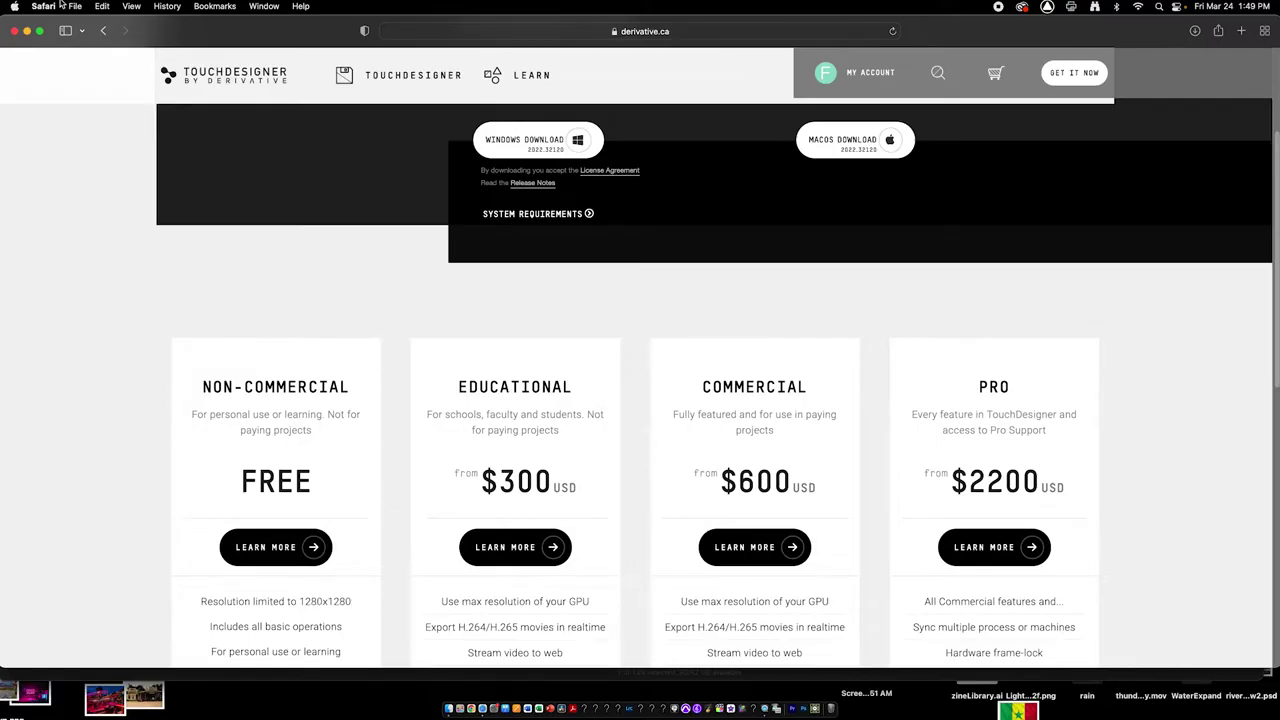
{"action": "left_click", "coordinate": [15, 32]}
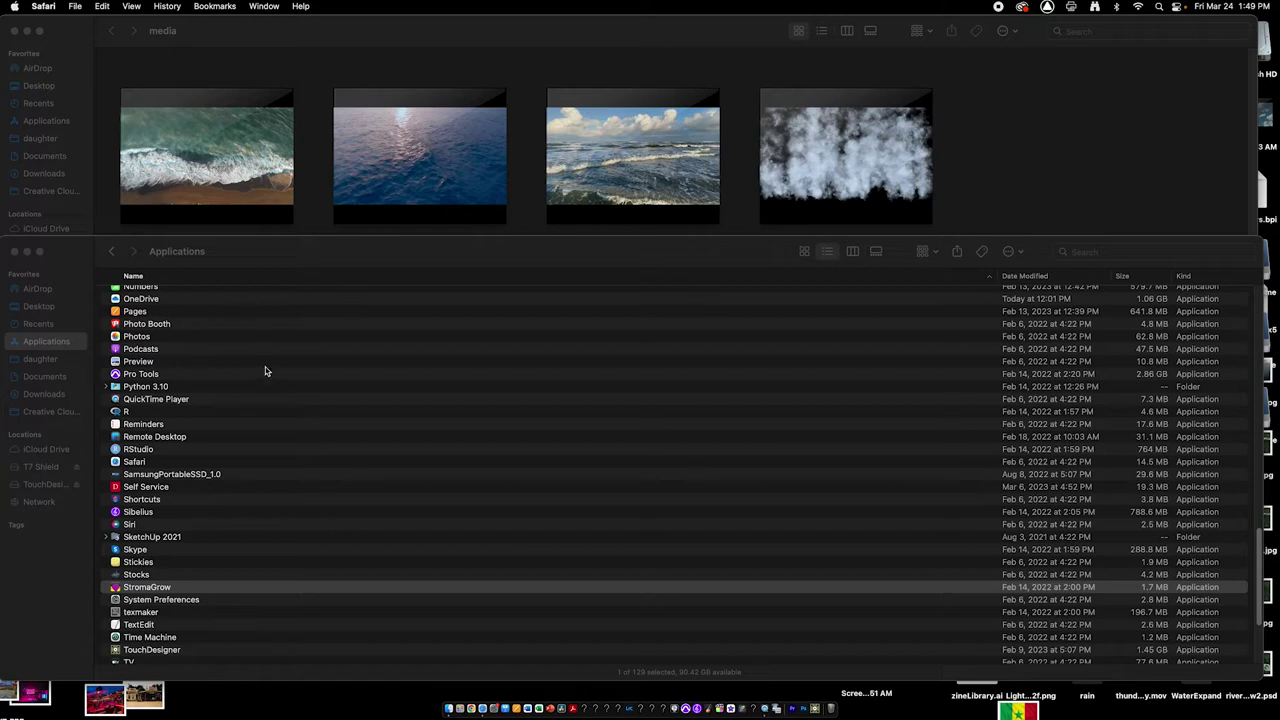
- Review the clips in the media folder and play a quick preview of movingWaterLoop.mov
{"action": "left_click", "coordinate": [272, 228]}
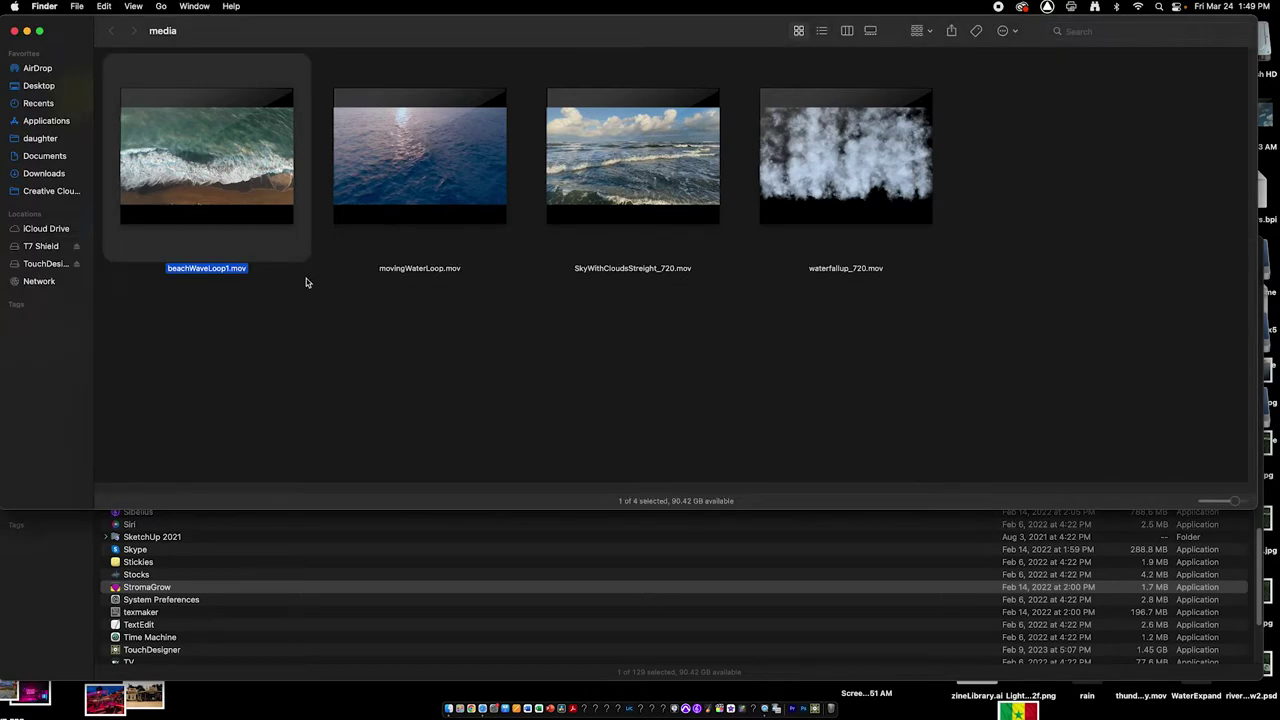
{"action": "mouse_move", "coordinate": [273, 201]}
{"action": "mouse_move", "coordinate": [687, 190]}
{"action": "left_click", "coordinate": [446, 193]}
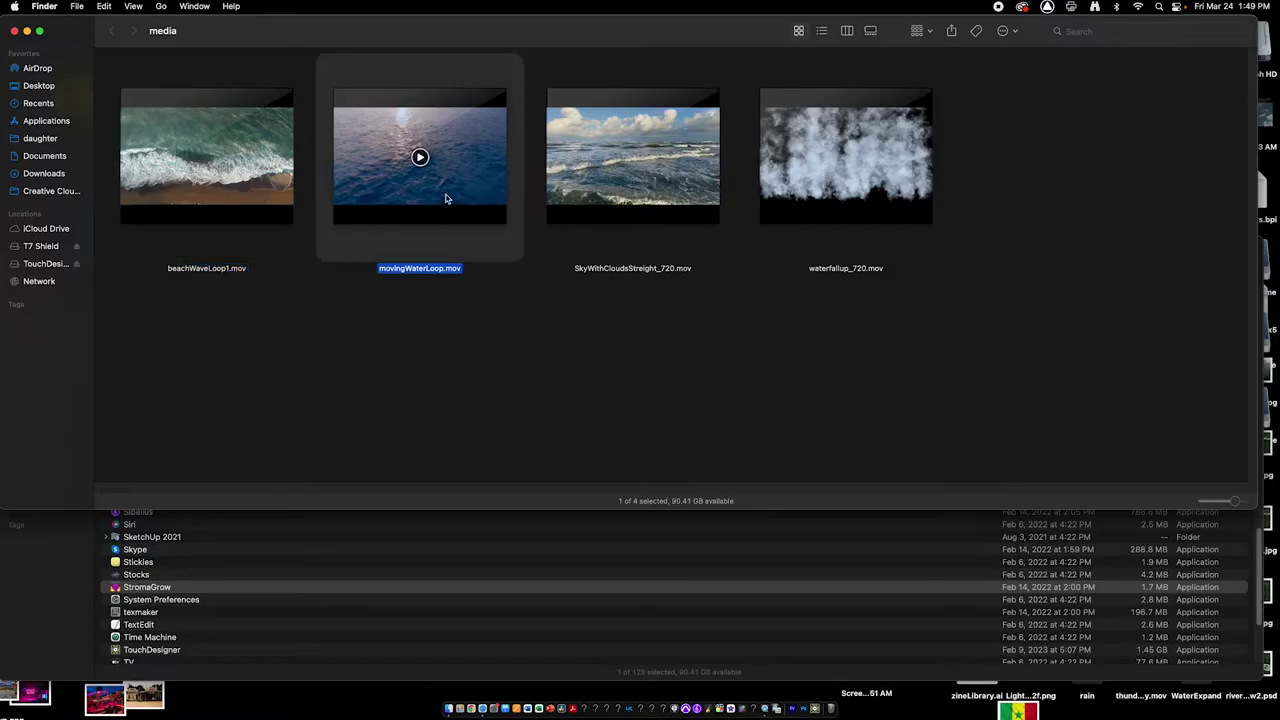
{"action": "key", "text": "space"}
{"action": "key", "text": "space"}
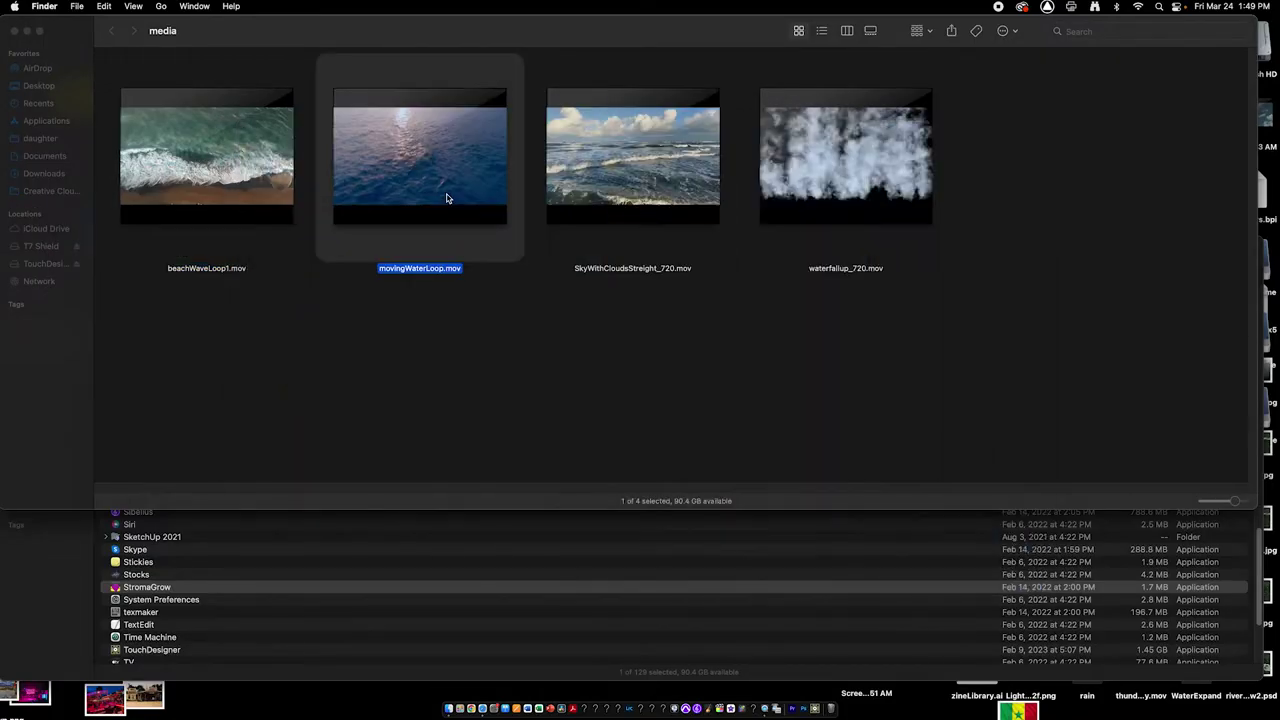
{"action": "mouse_move", "coordinate": [357, 201]}
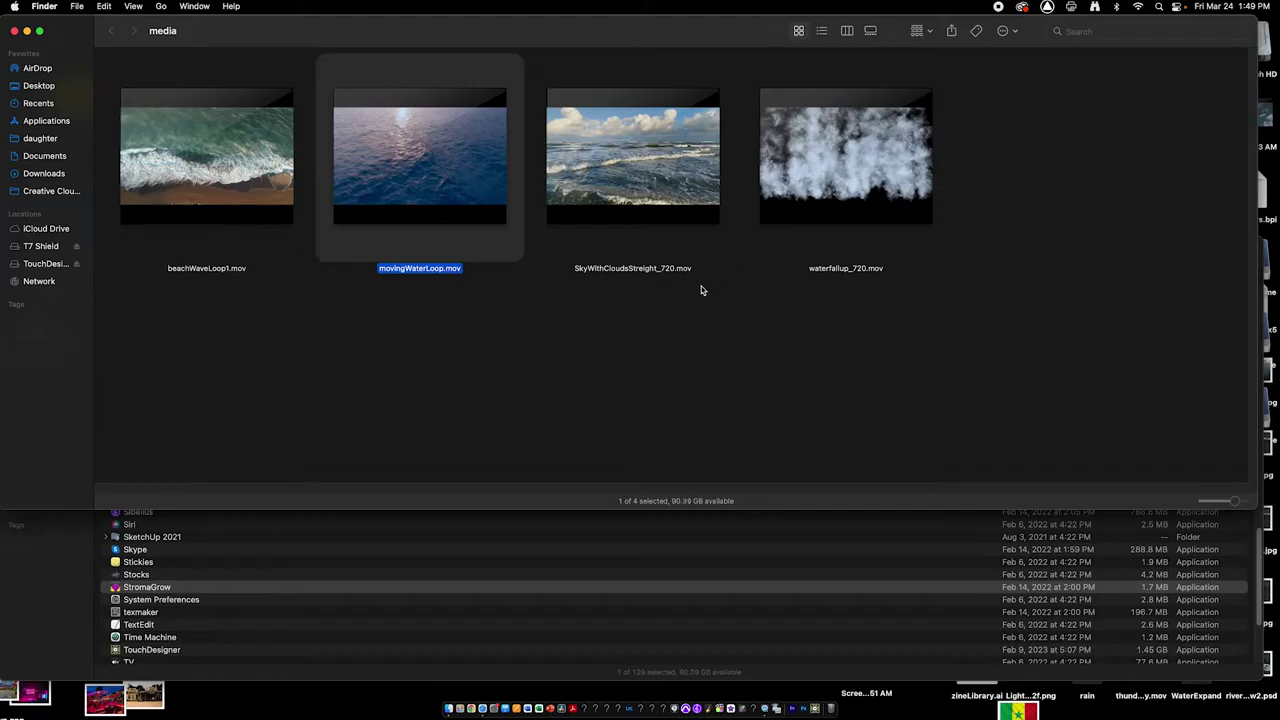
- Launch TouchDesigner from the Applications folder
{"action": "left_click", "coordinate": [561, 587]}
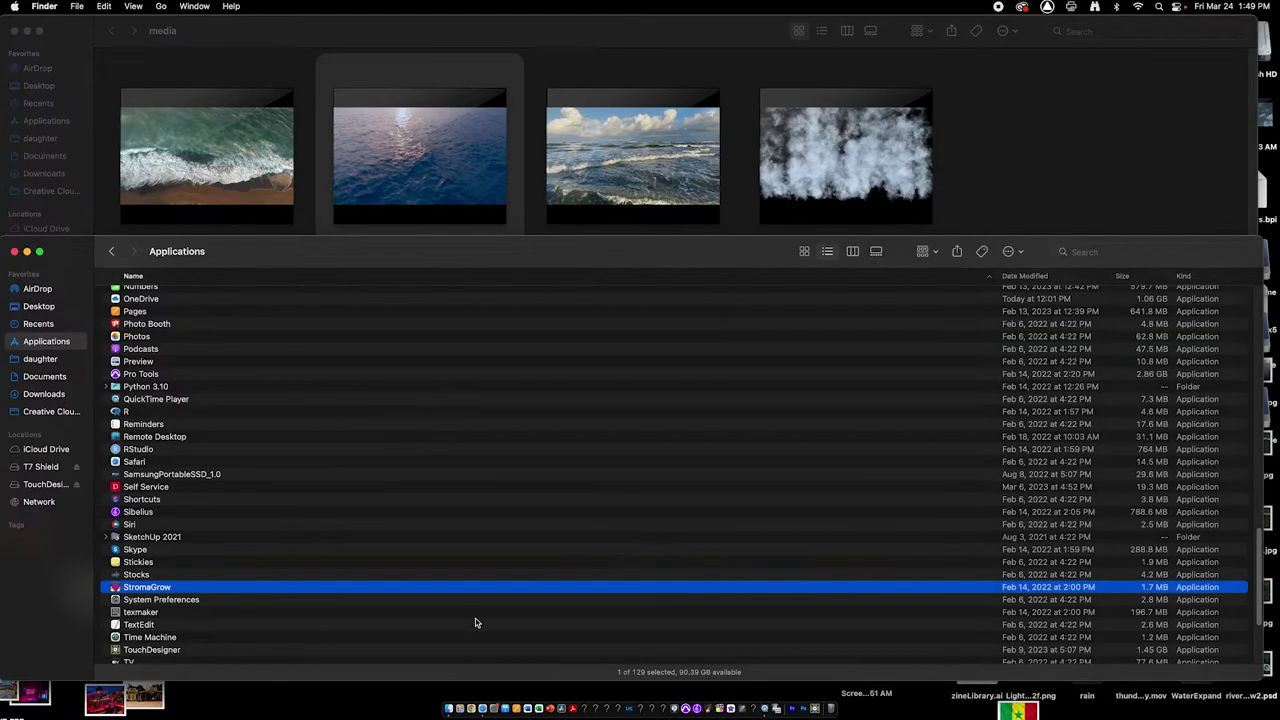
{"action": "left_click", "coordinate": [190, 650]}
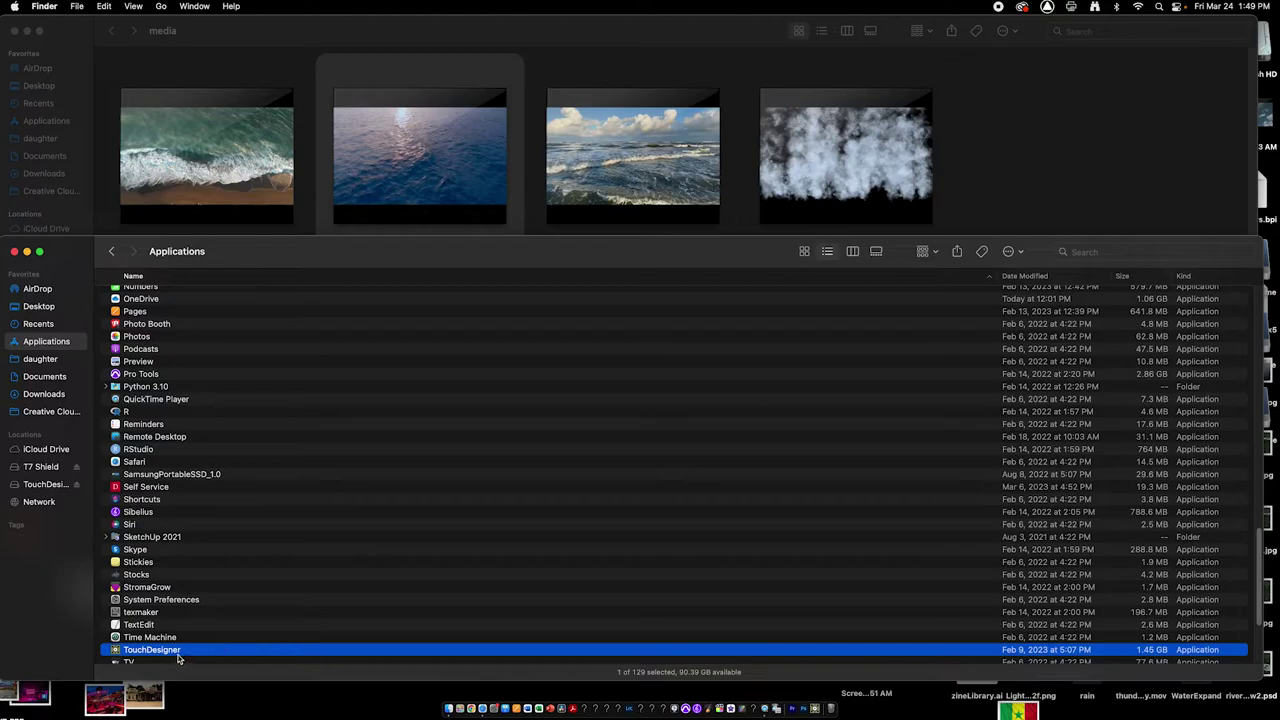
{"action": "double_click", "coordinate": [145, 652]}
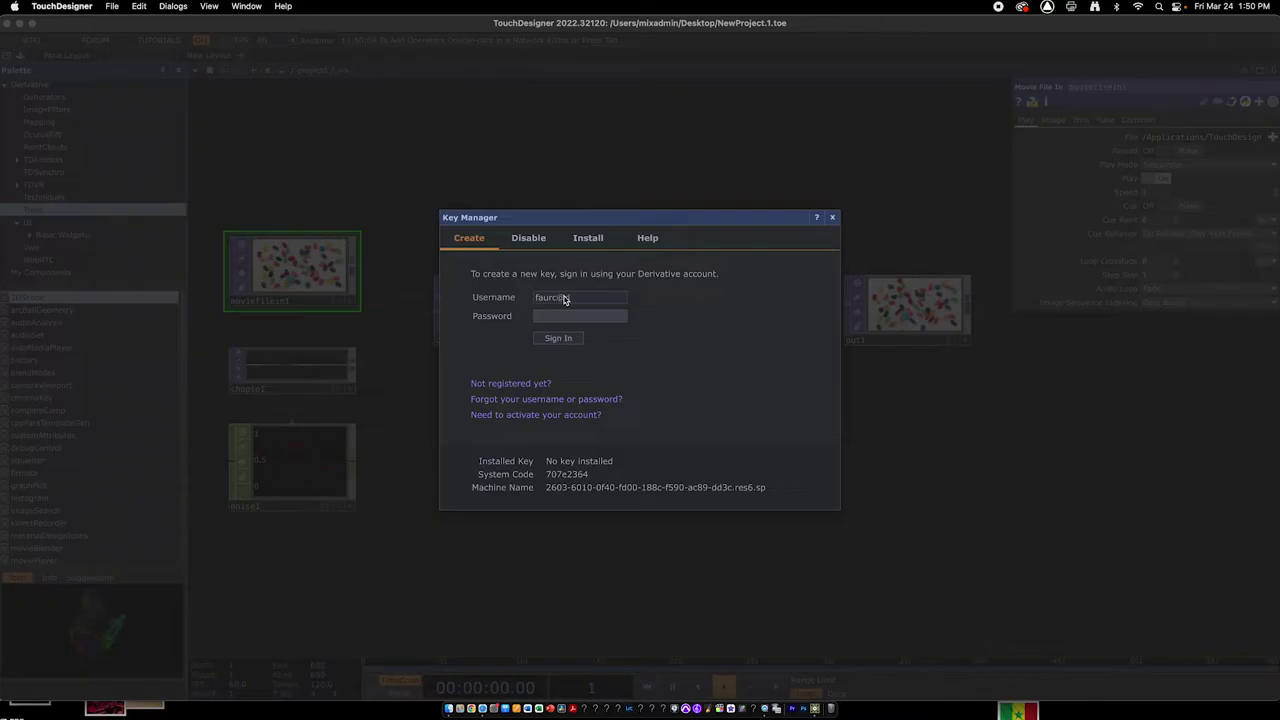
- Sign in to the Derivative account in Key Manager and create a Non-Commercial licence key
{"action": "left_click", "coordinate": [558, 338]}
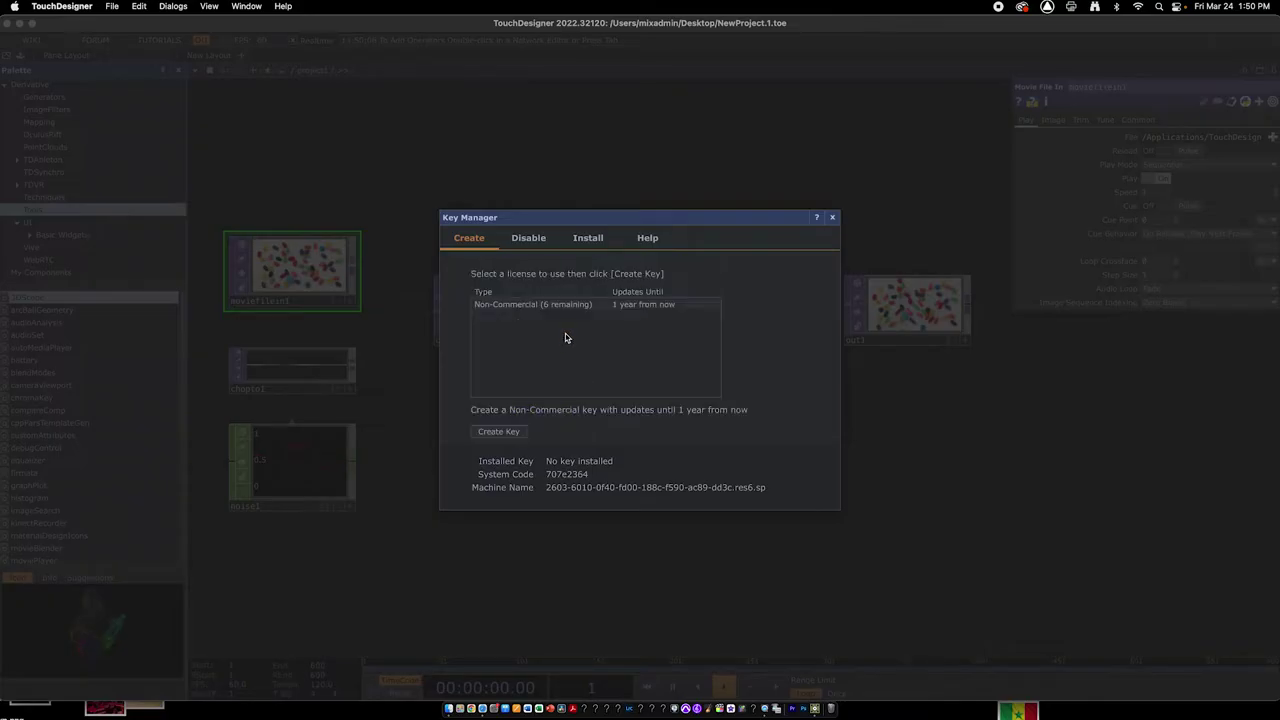
{"action": "left_click", "coordinate": [548, 305]}
{"action": "left_click", "coordinate": [490, 432]}
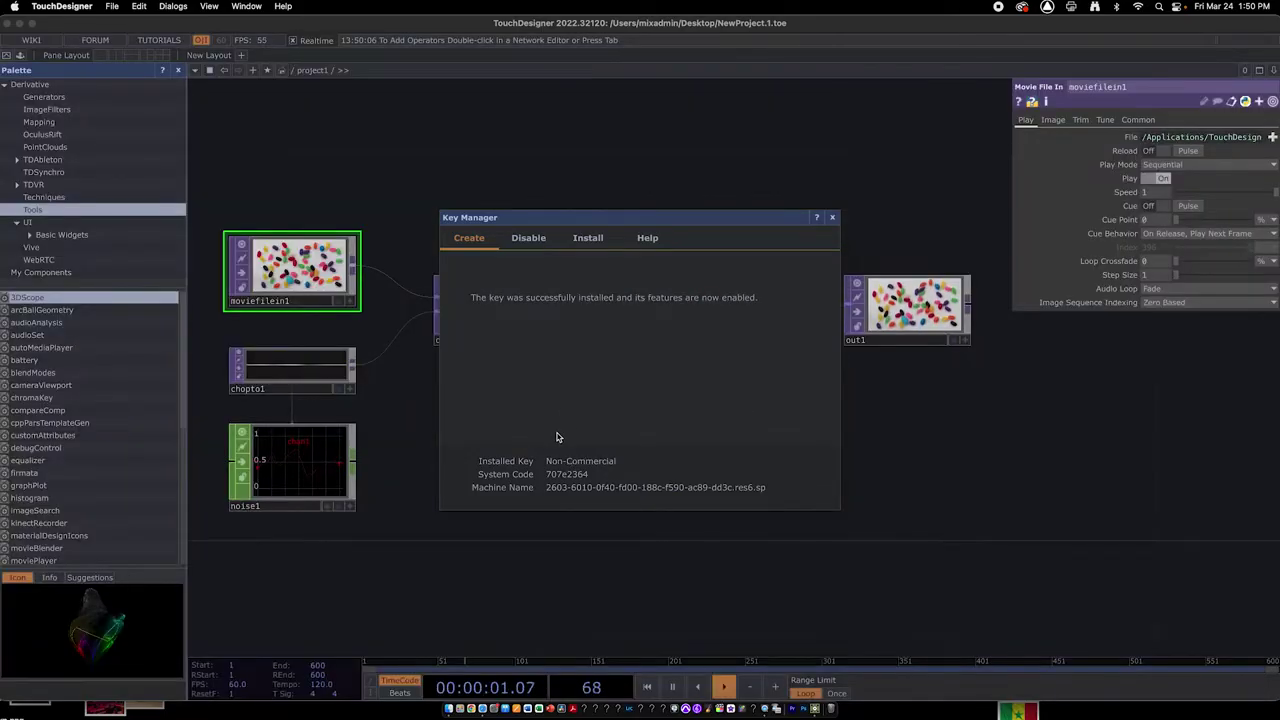
{"action": "left_click", "coordinate": [832, 217]}
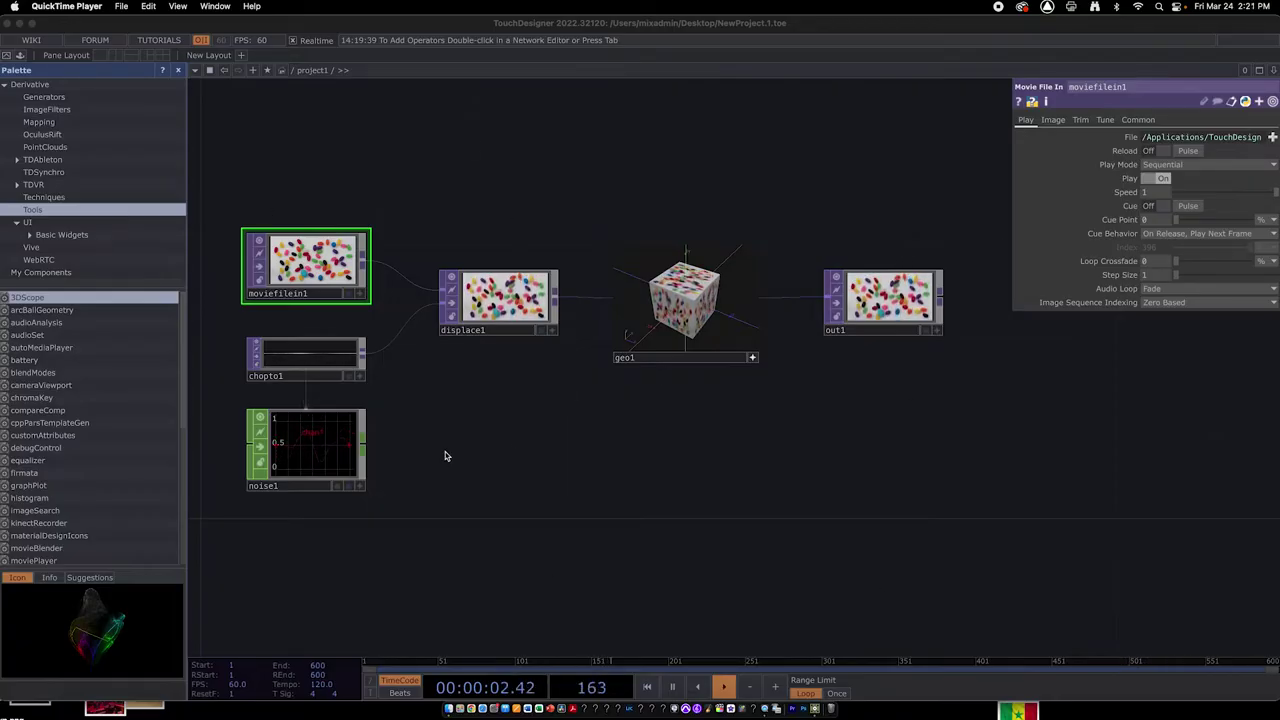
- Inspect the parameters of the default noise1, chopto1, moviefilein1, displace1 and out1 operators
{"action": "left_click", "coordinate": [407, 411]}
{"action": "left_click", "coordinate": [335, 440]}
{"action": "left_click", "coordinate": [348, 340]}
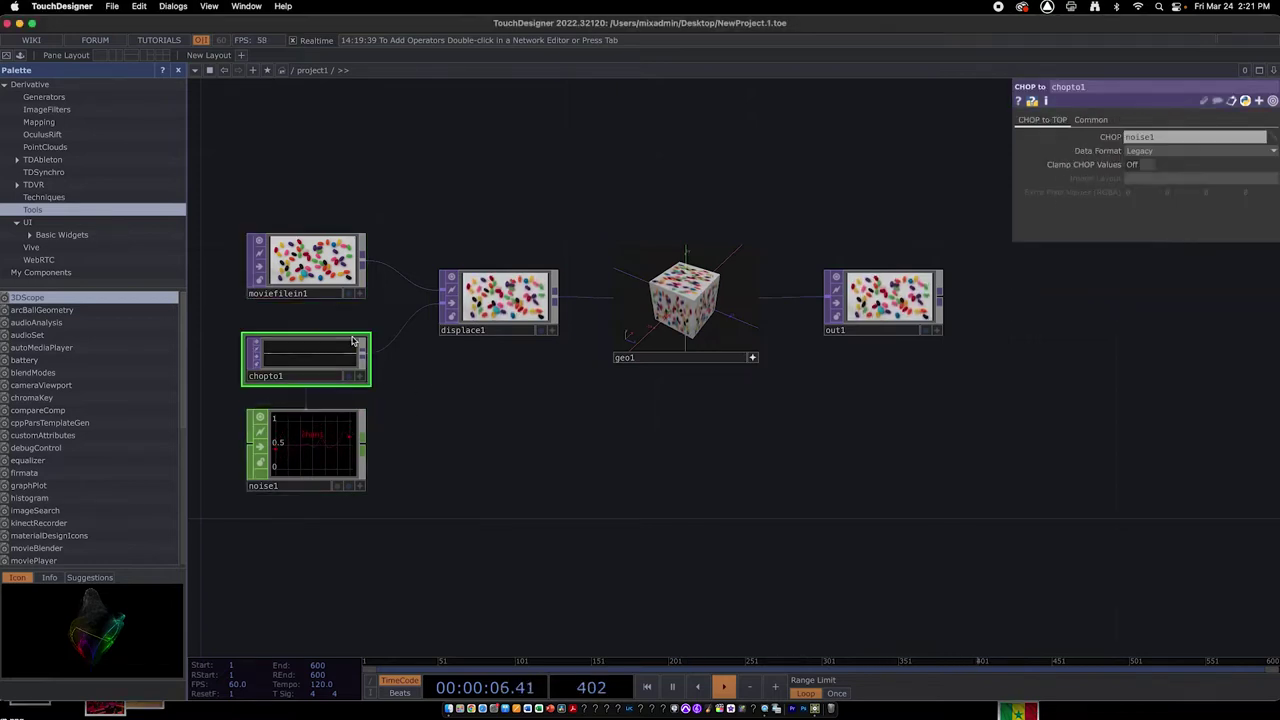
{"action": "left_click", "coordinate": [348, 279]}
{"action": "left_click", "coordinate": [495, 305]}
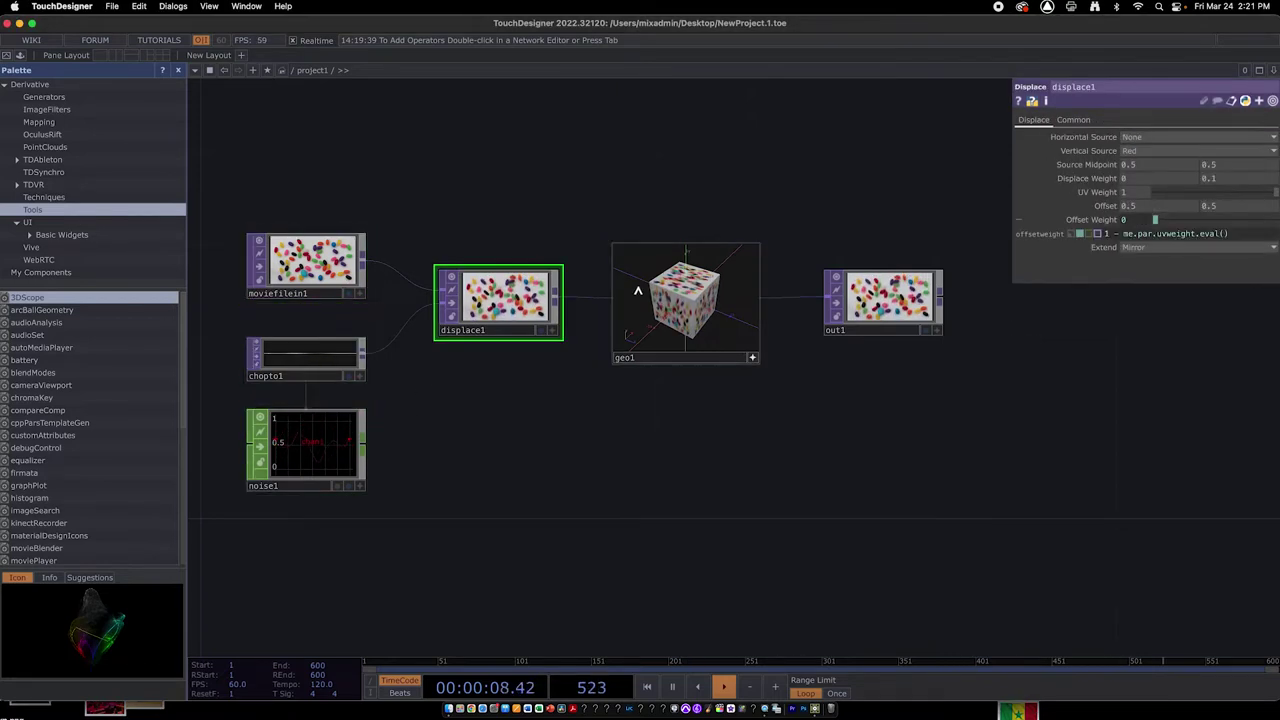
{"action": "left_click", "coordinate": [883, 300]}
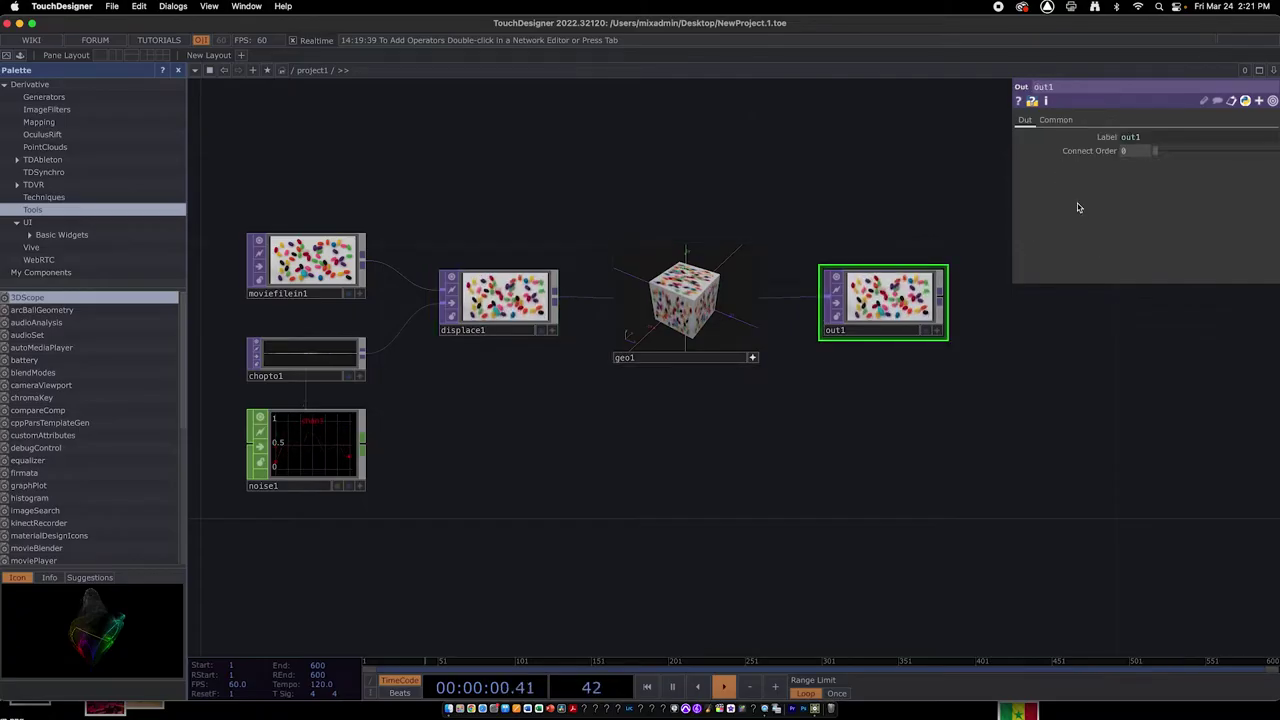
{"action": "left_click", "coordinate": [560, 306]}
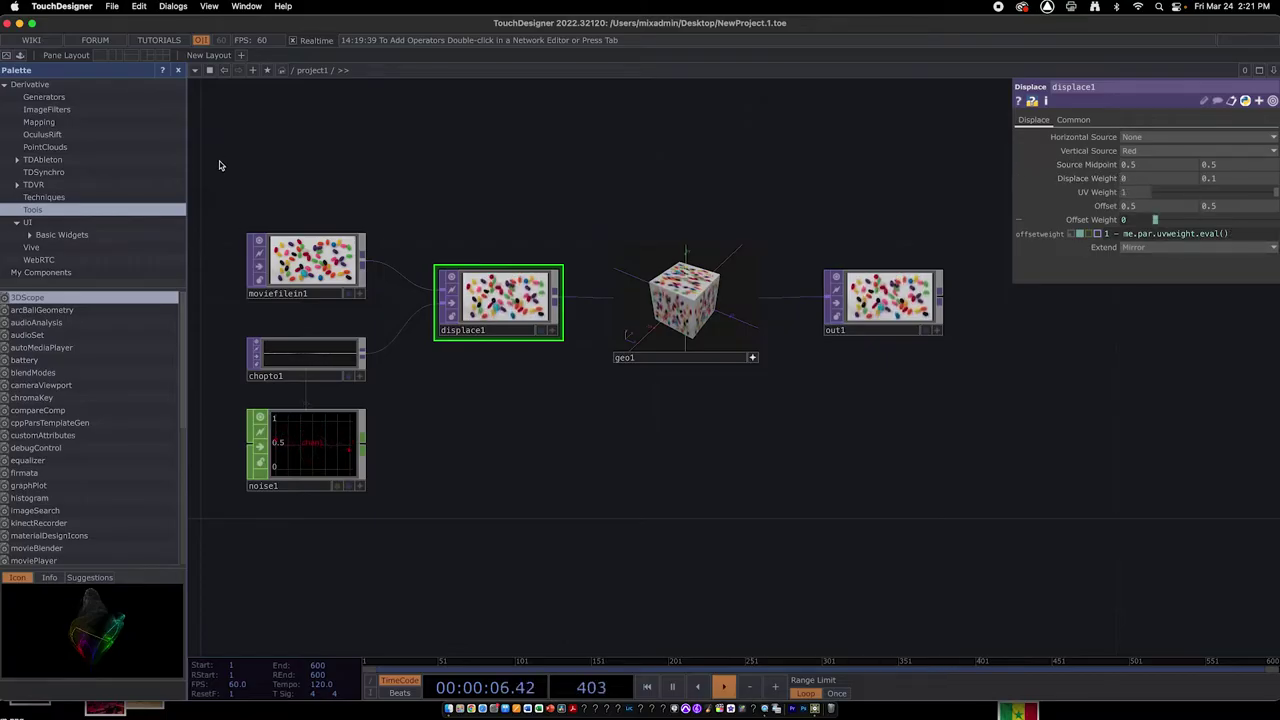
- Set the project's frame rate to 30 FPS
{"action": "left_click", "coordinate": [238, 686]}
{"action": "type", "text": "30"}
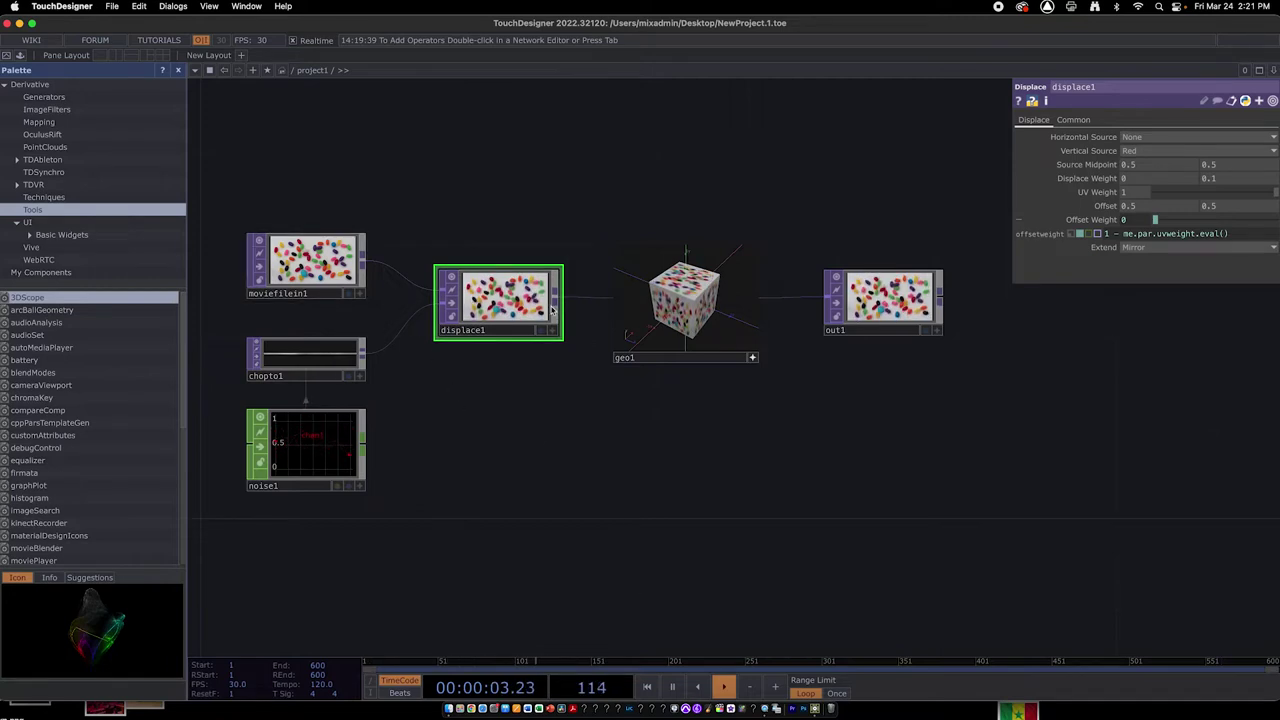
- Preview out1 and moviefilein1 as the network background, and switch both background displays off
{"action": "left_click", "coordinate": [922, 310]}
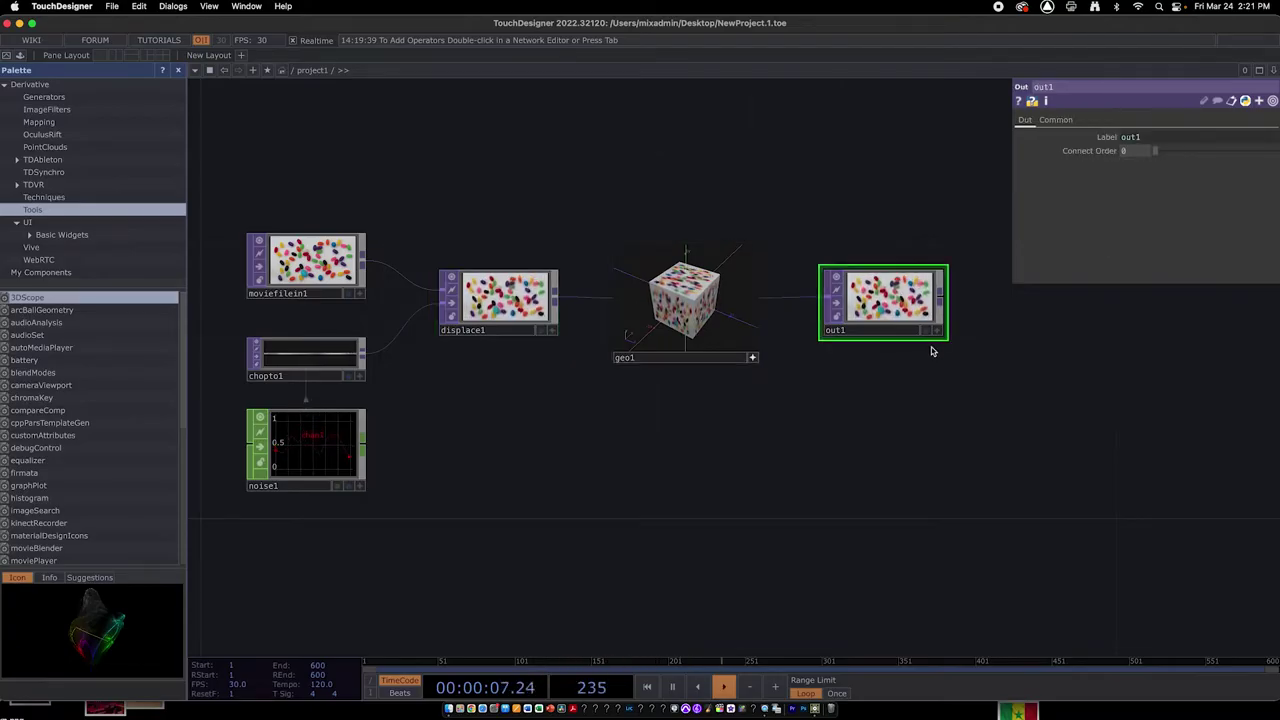
{"action": "left_click", "coordinate": [934, 331]}
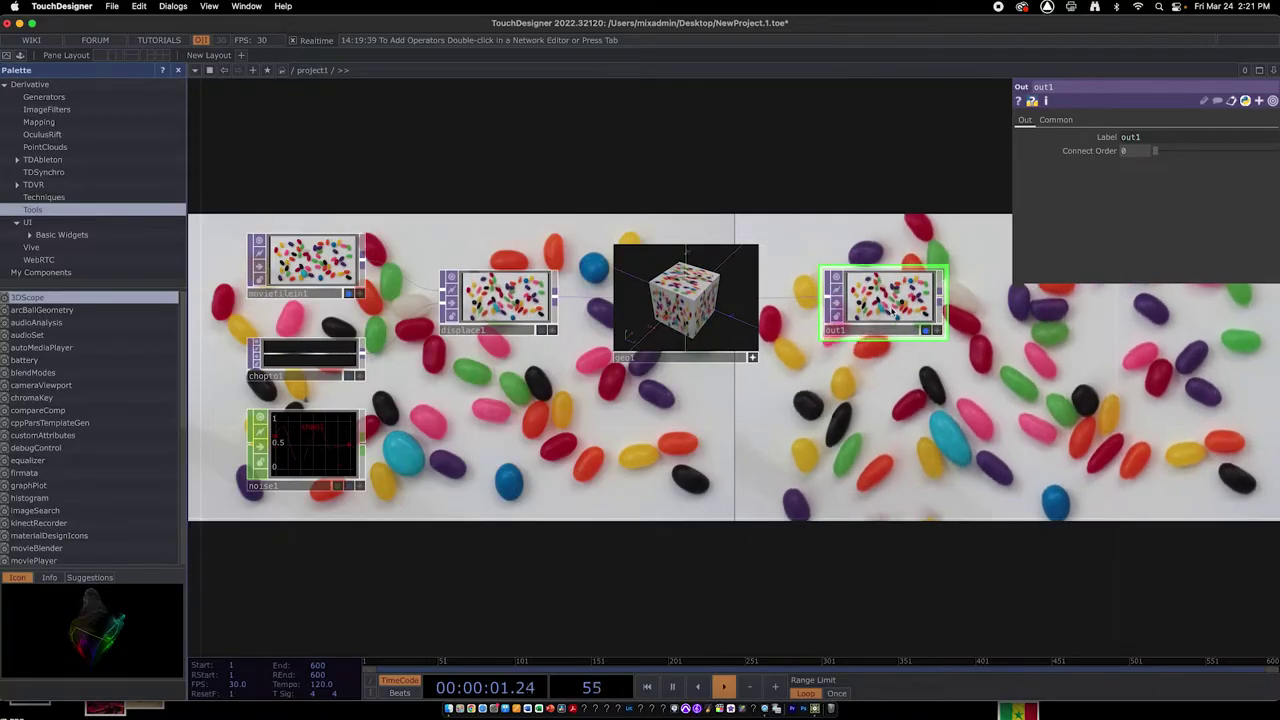
{"action": "left_click", "coordinate": [927, 332]}
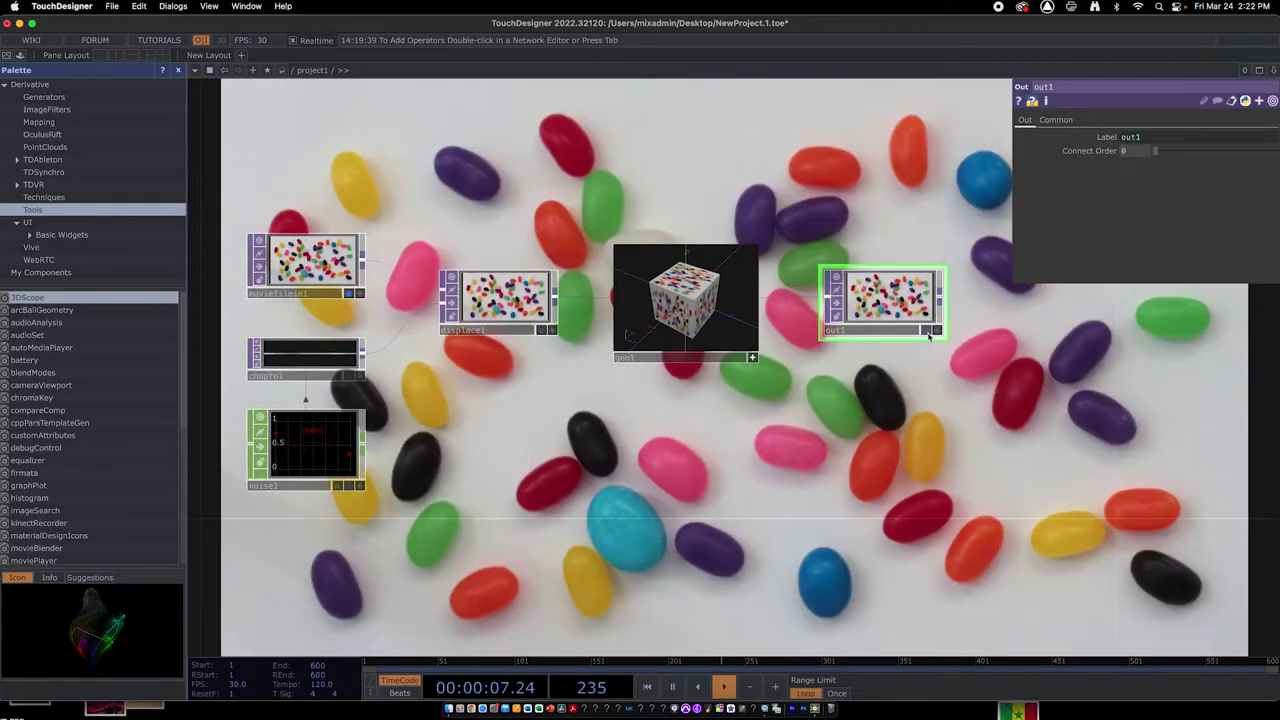
{"action": "left_click", "coordinate": [350, 293]}
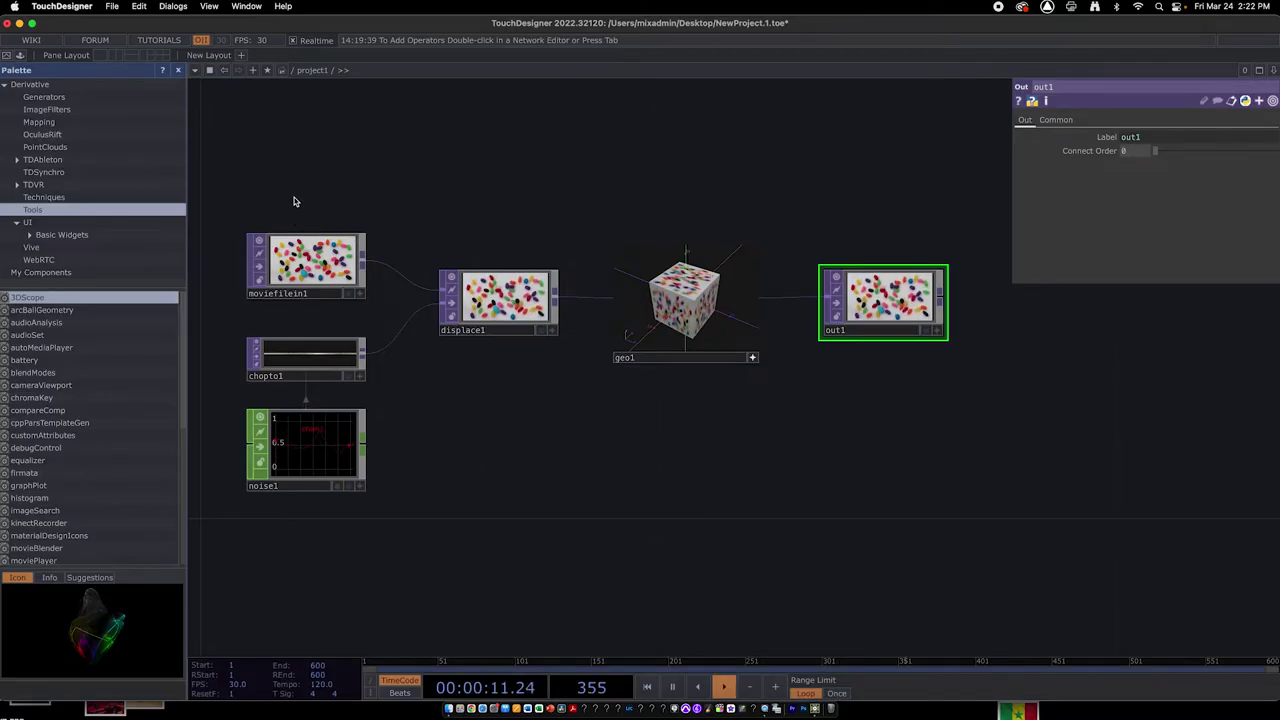
- Delete all default operators except out1, and move out1 lower in the network
{"action": "mouse_move", "coordinate": [263, 194]}
{"action": "left_mouse_down"}
{"action": "mouse_move", "coordinate": [343, 246]}
{"action": "mouse_move", "coordinate": [271, 174]}
{"action": "left_mouse_up"}
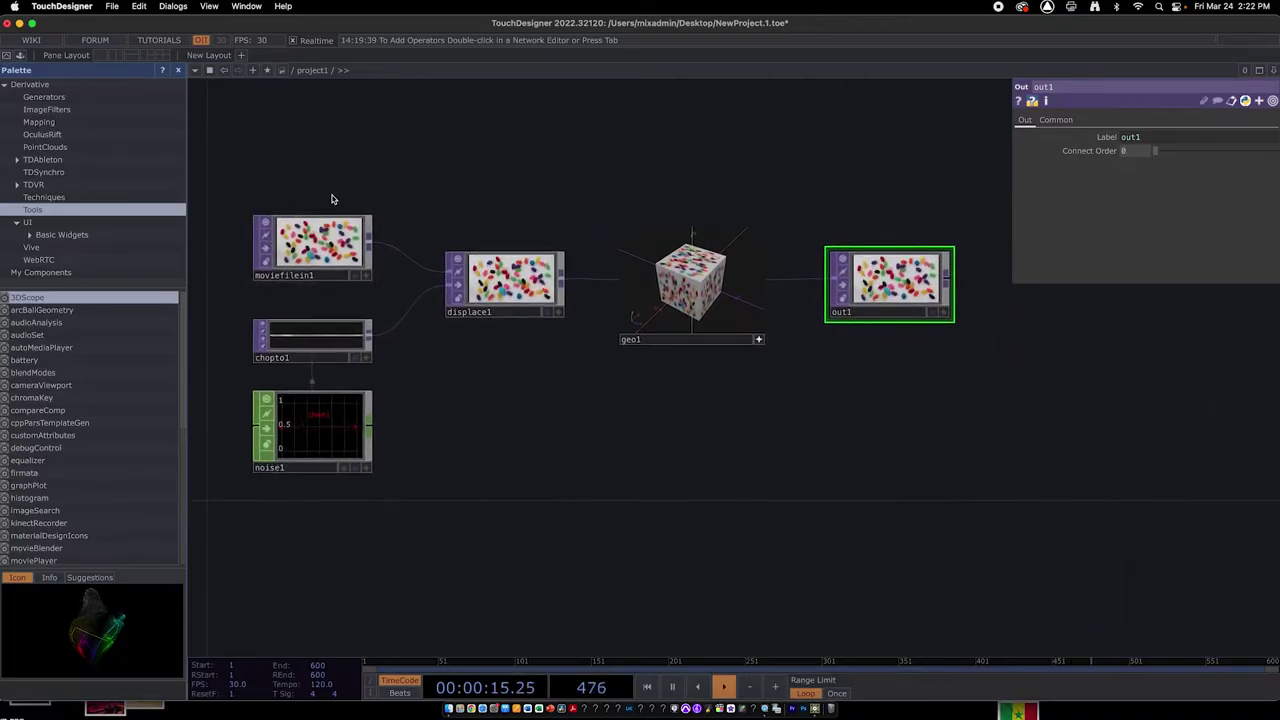
{"action": "right_click_drag", "start_coordinate": [753, 508], "coordinate": [270, 160]}
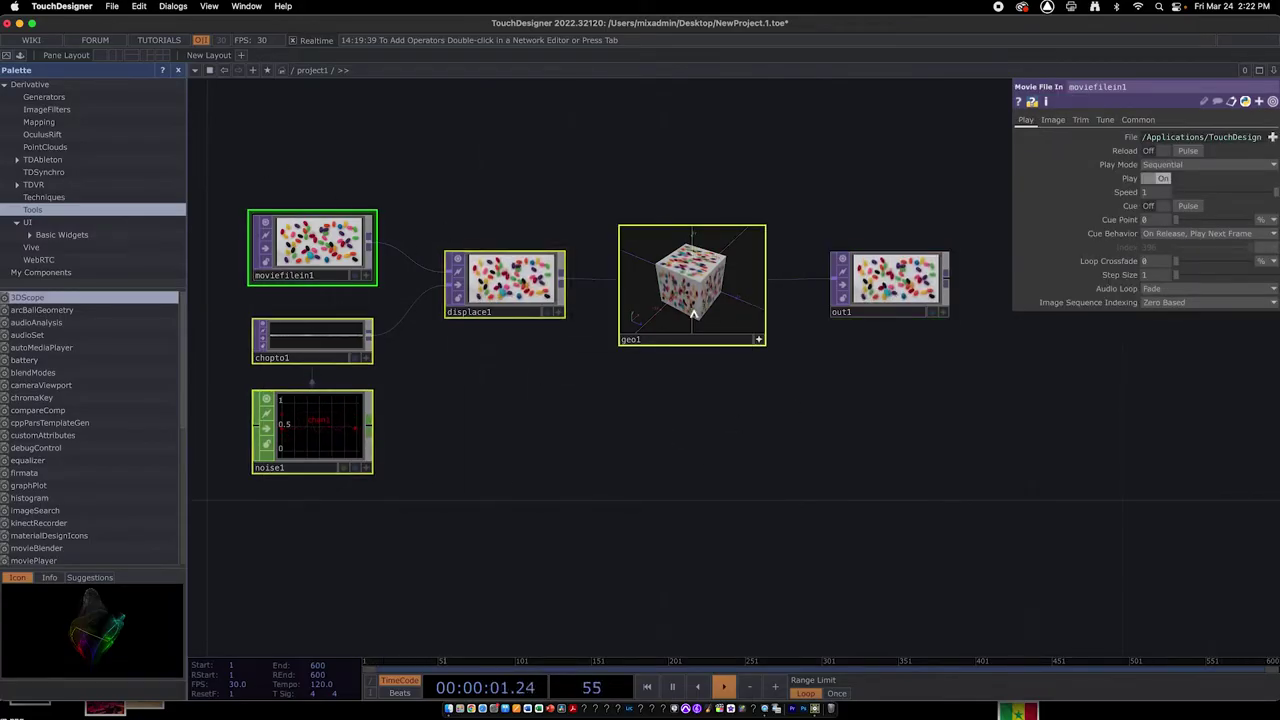
{"action": "key", "text": "Delete"}
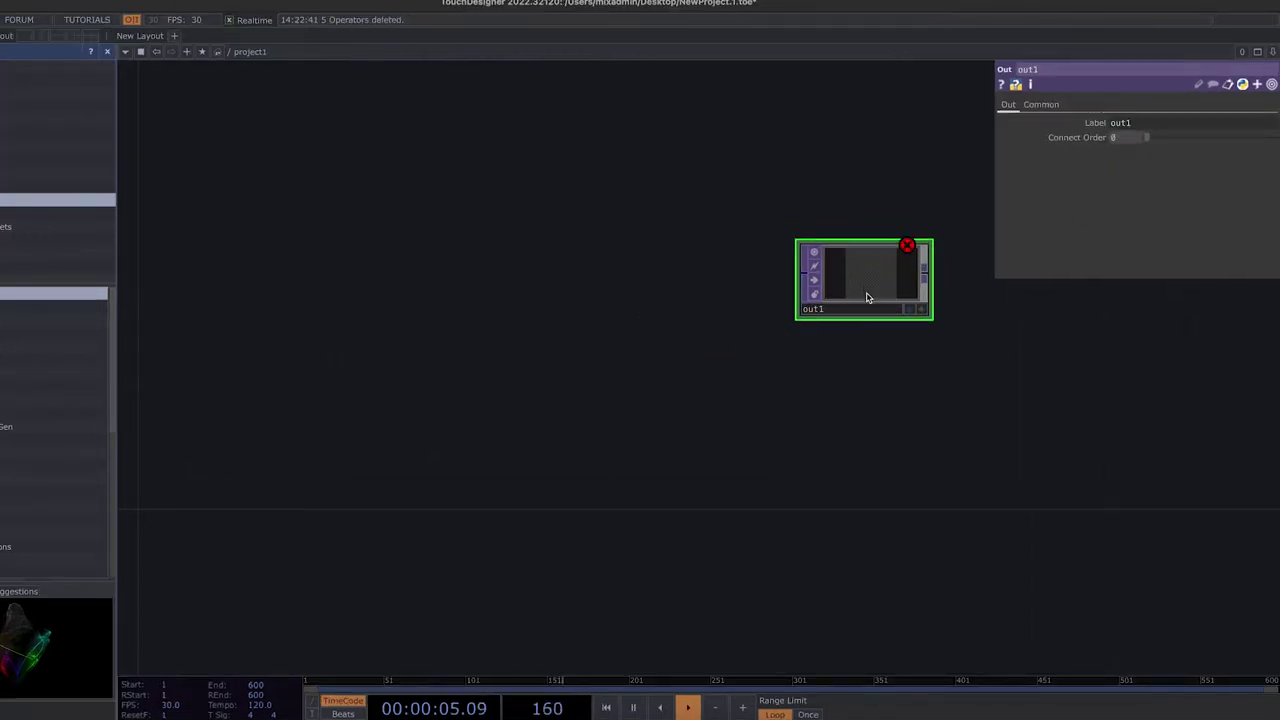
{"action": "left_click_drag", "start_coordinate": [867, 297], "coordinate": [884, 329]}
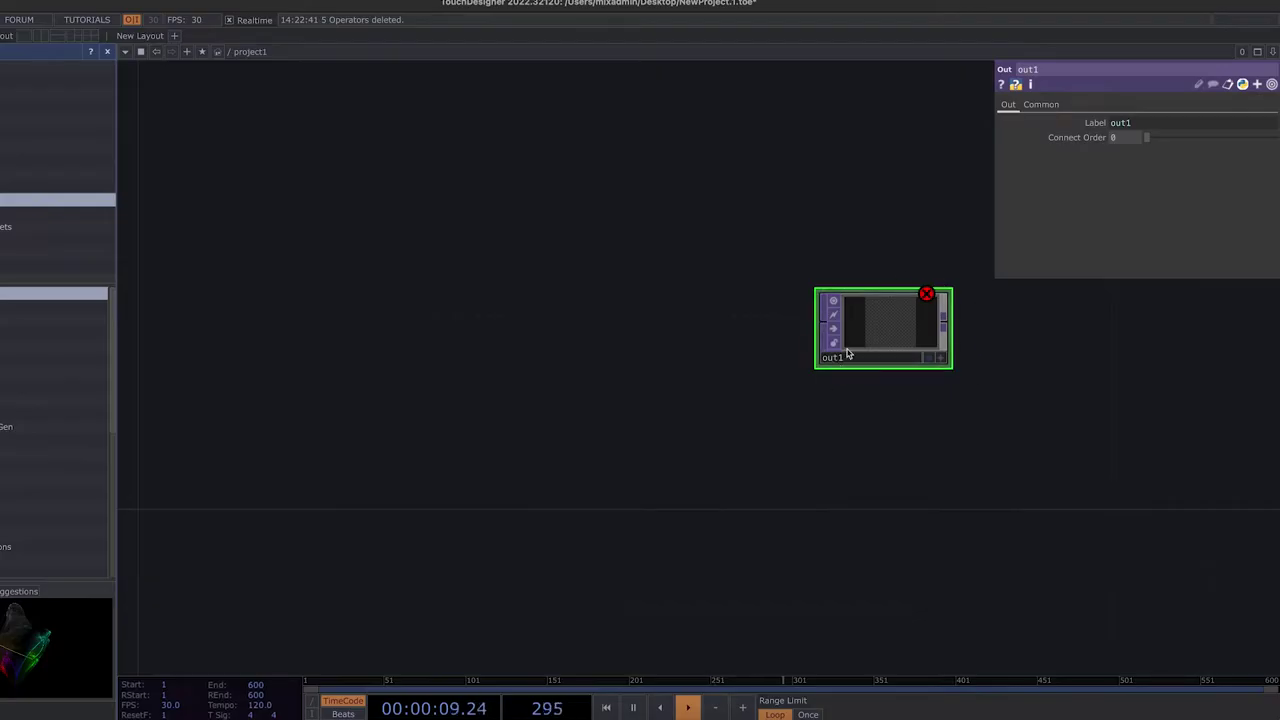
{"action": "left_click_drag", "start_coordinate": [886, 329], "coordinate": [901, 361]}
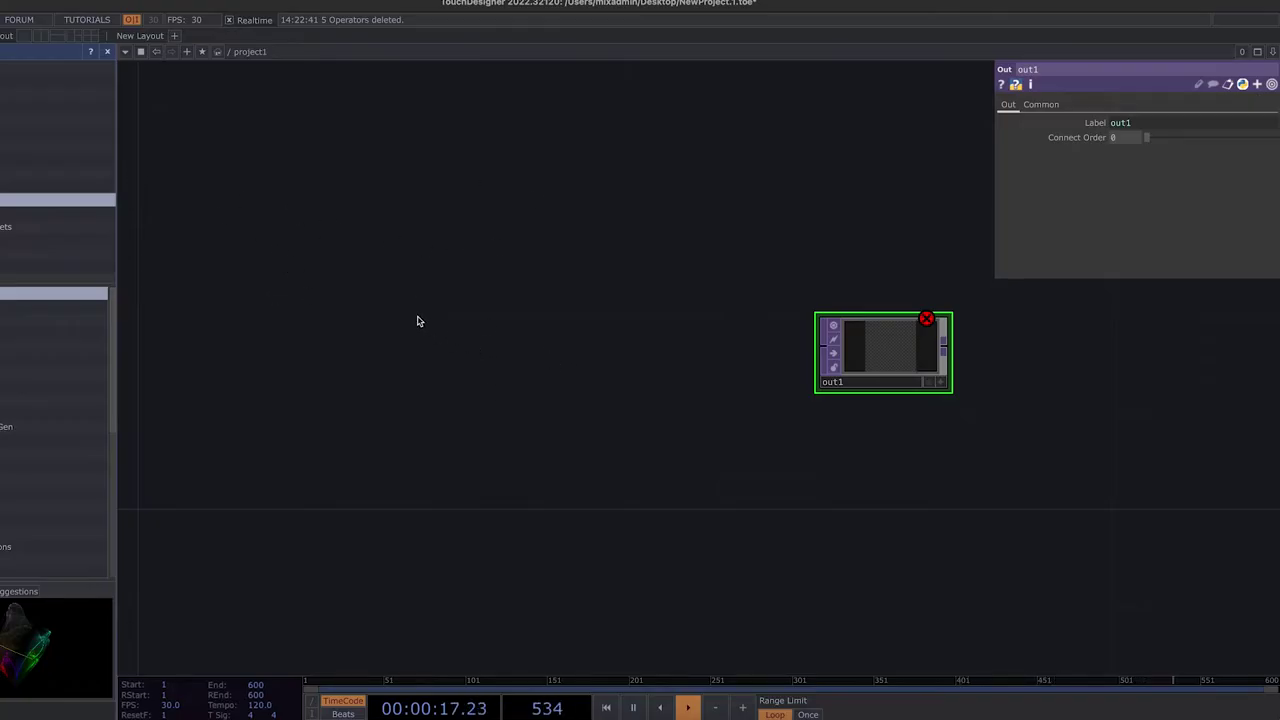
- Add a Movie File In TOP to the network and load SkyWithCloudsStreight_720.mov from the media folder into it
{"action": "key", "text": "Tab"}
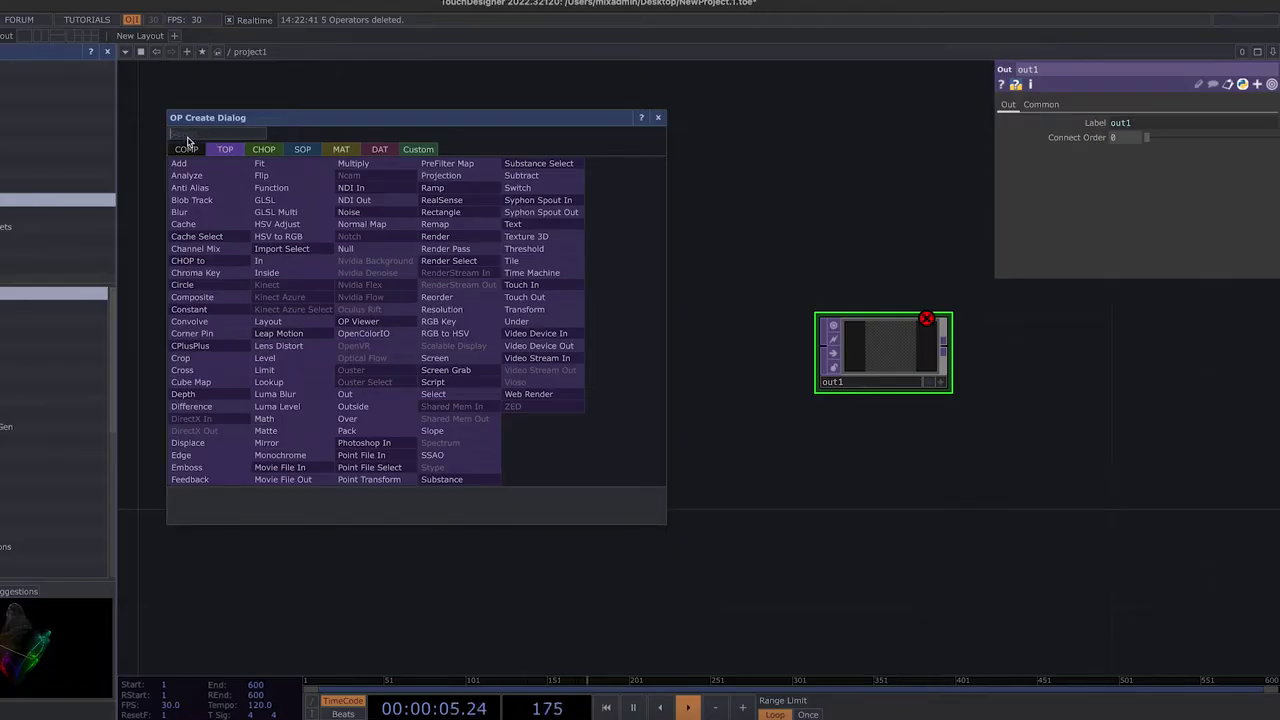
{"action": "type", "text": "movi"}
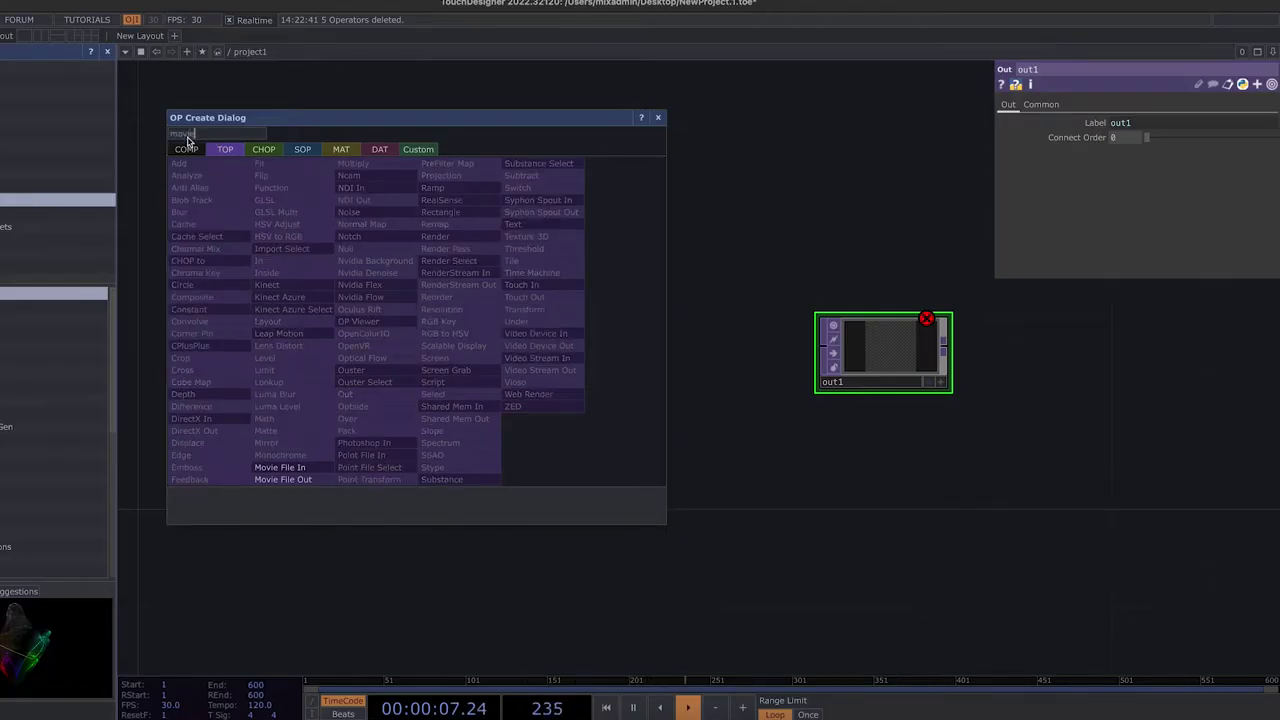
{"action": "type", "text": "e"}
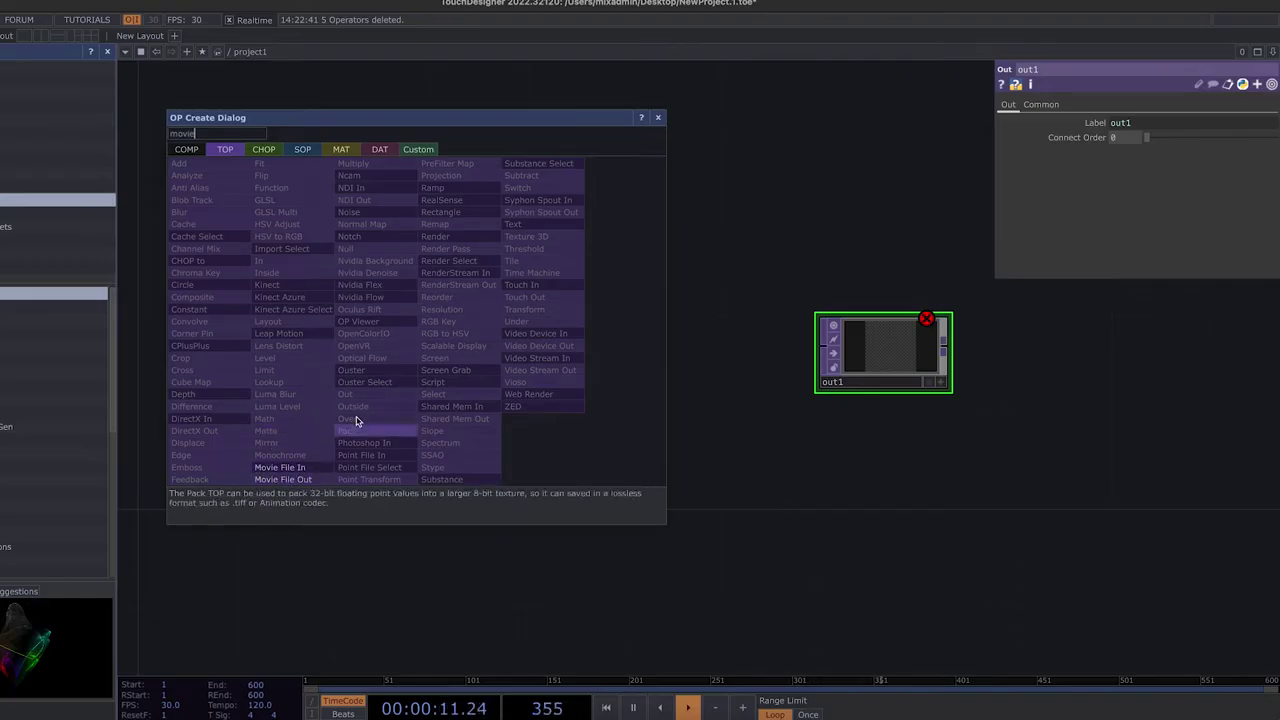
{"action": "left_click", "coordinate": [278, 470]}
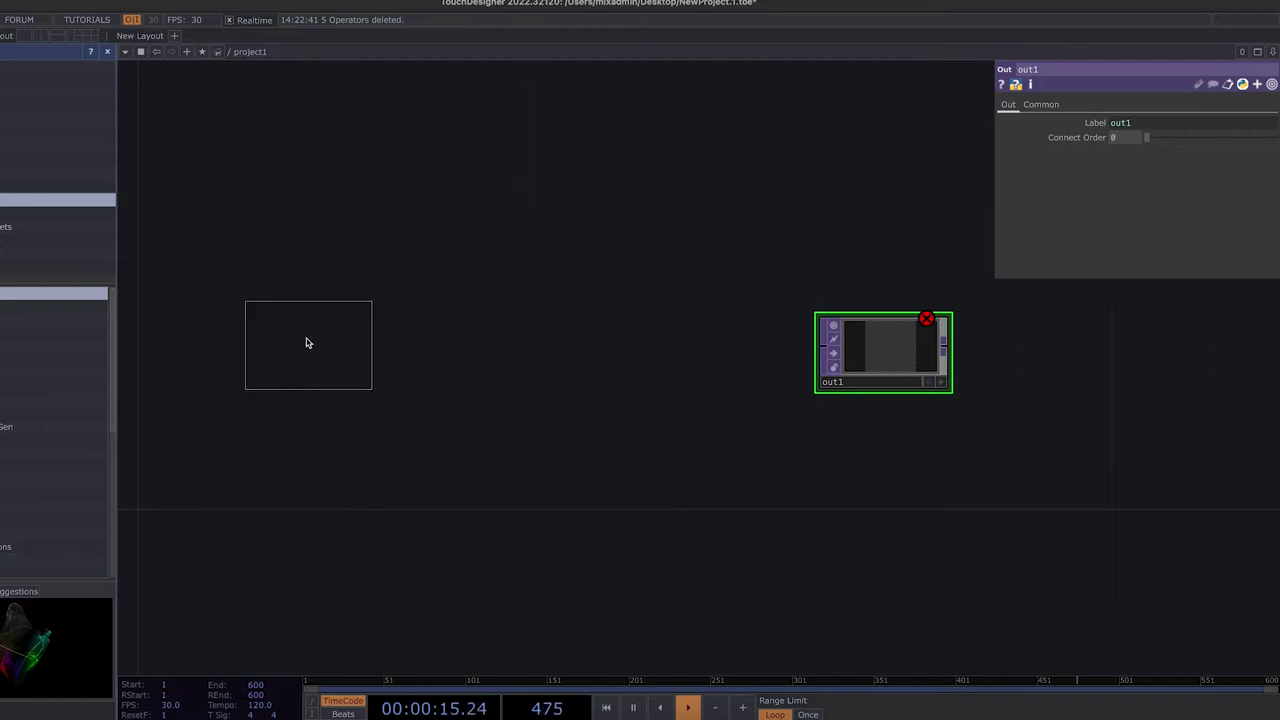
{"action": "left_click", "coordinate": [310, 238]}
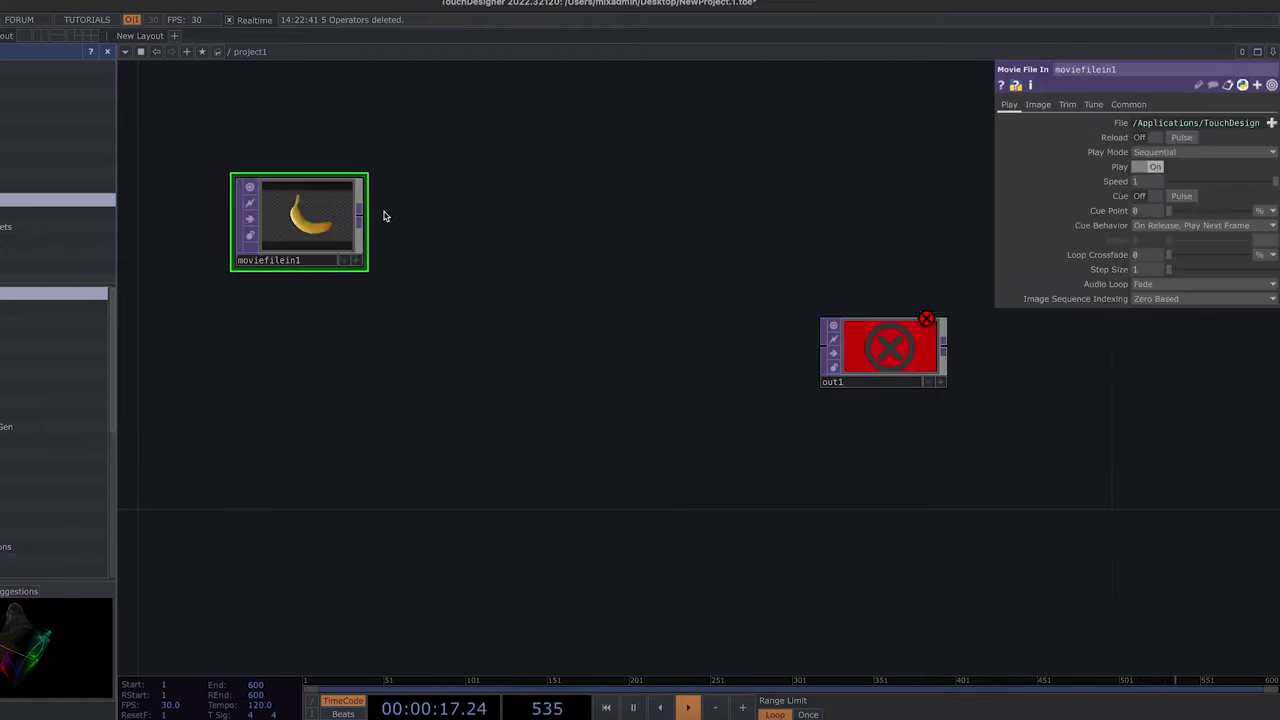
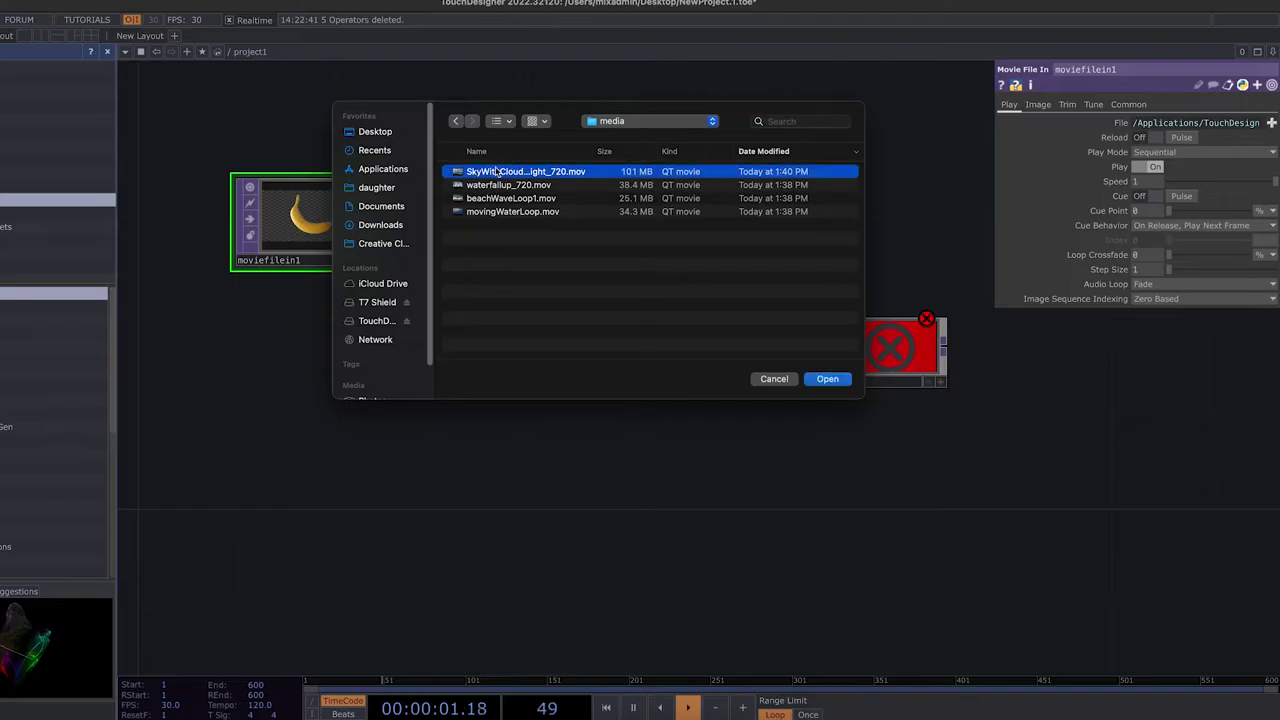
{"action": "left_click", "coordinate": [828, 379]}
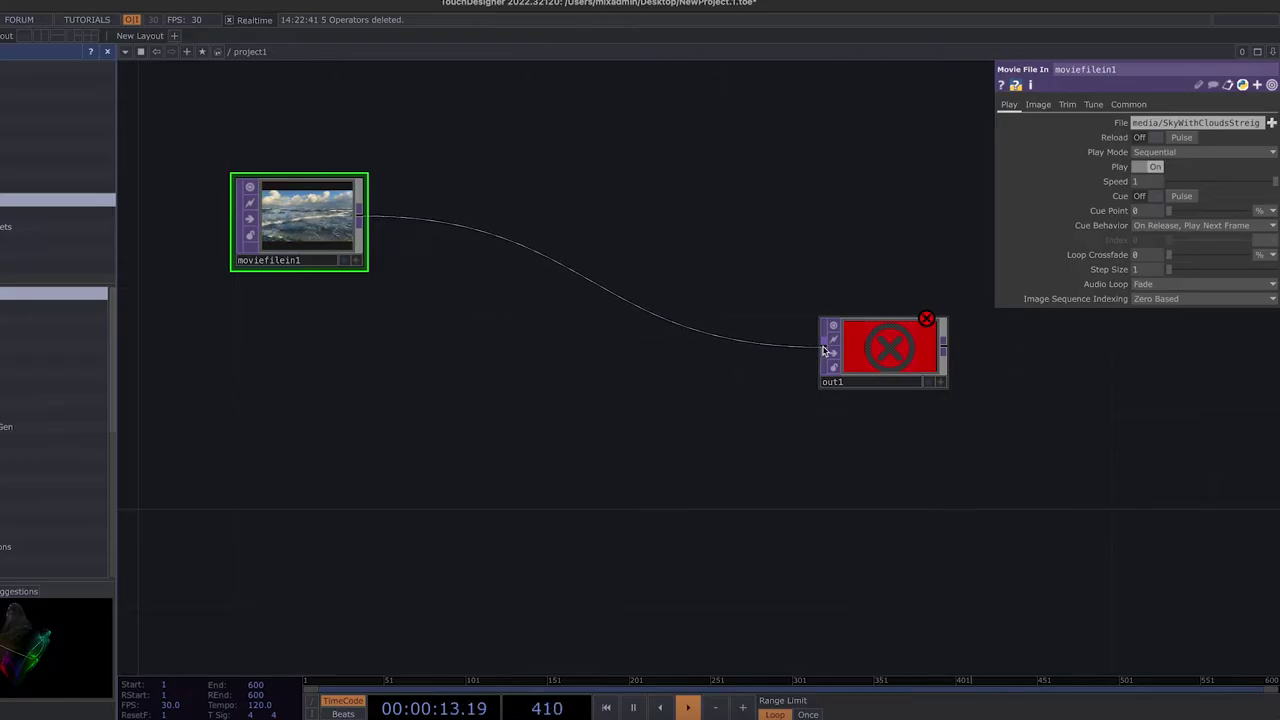
- Connect the Movie File In operator's output to out1, and move out1 up roughly level with it
{"action": "left_click_drag", "start_coordinate": [823, 350], "coordinate": [824, 350]}
{"action": "left_click_drag", "start_coordinate": [911, 352], "coordinate": [901, 233]}
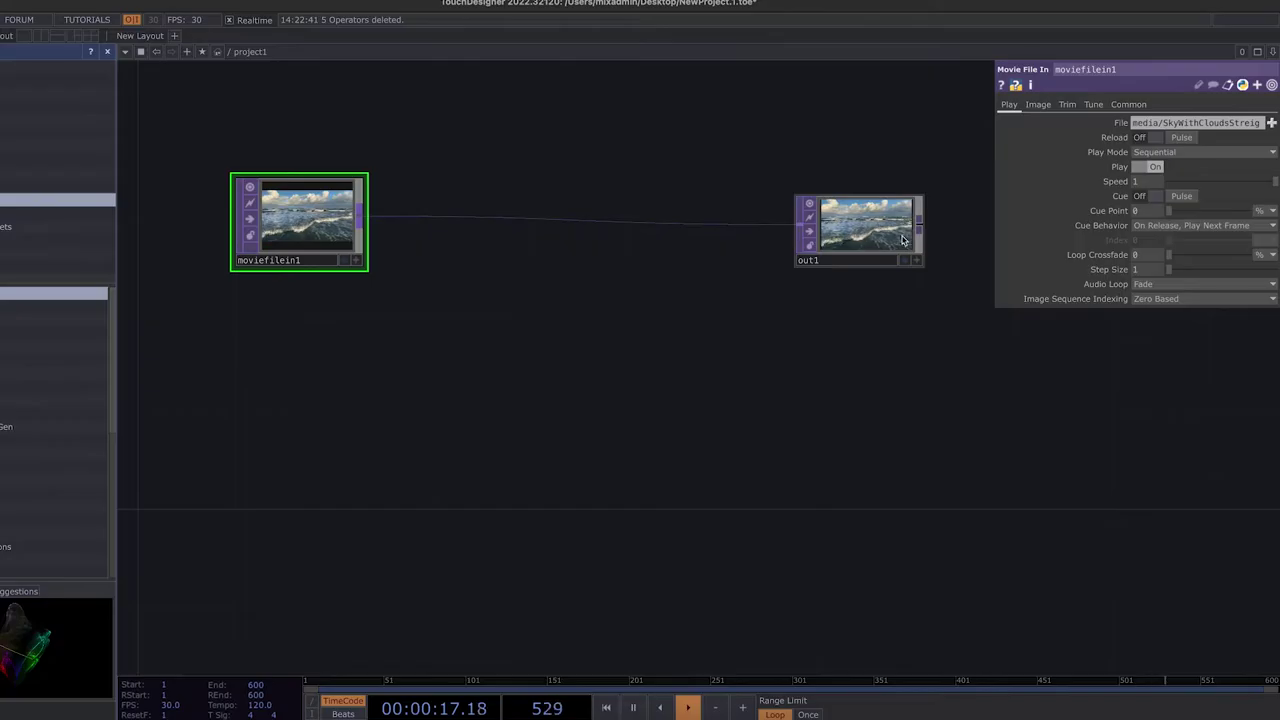
- Set moviefilein1's playback speed to 2, checking playback with out1's background display on, and switch that display off
{"action": "left_click", "coordinate": [906, 261]}
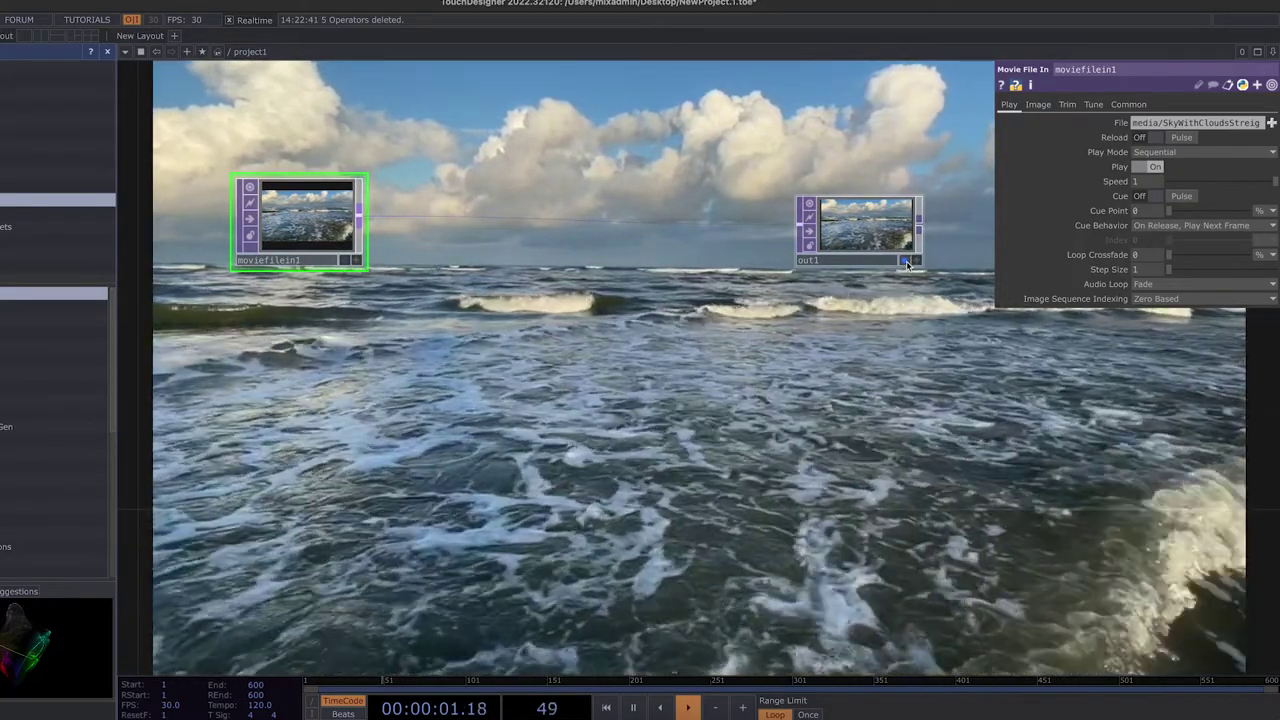
{"action": "left_click", "coordinate": [906, 261]}
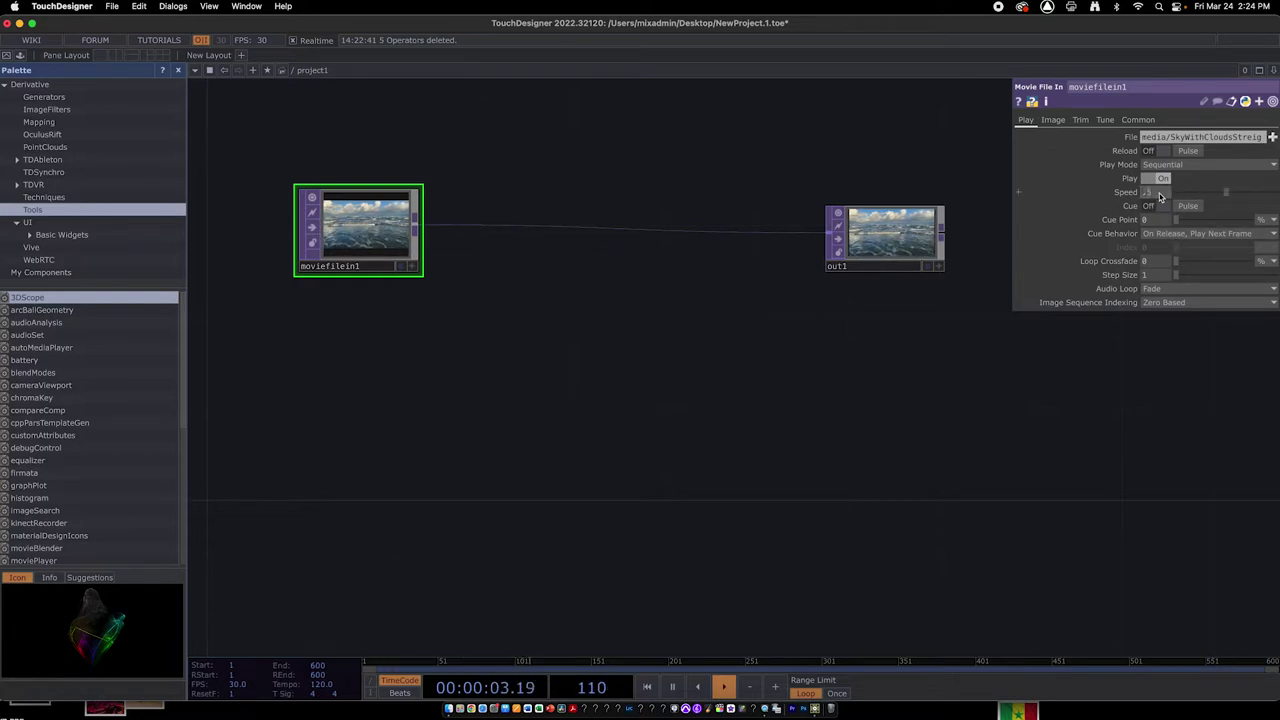
{"action": "left_click", "coordinate": [928, 266]}
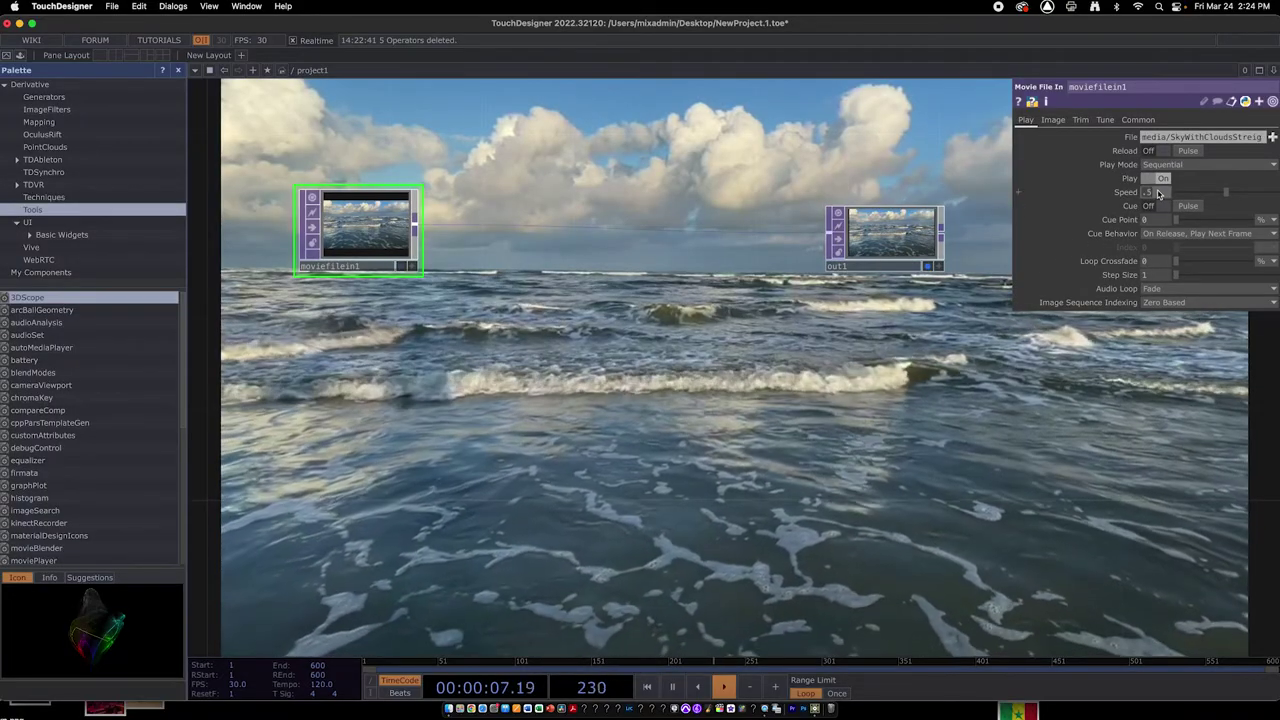
{"action": "type", "text": "2"}
{"action": "key", "text": "Return"}
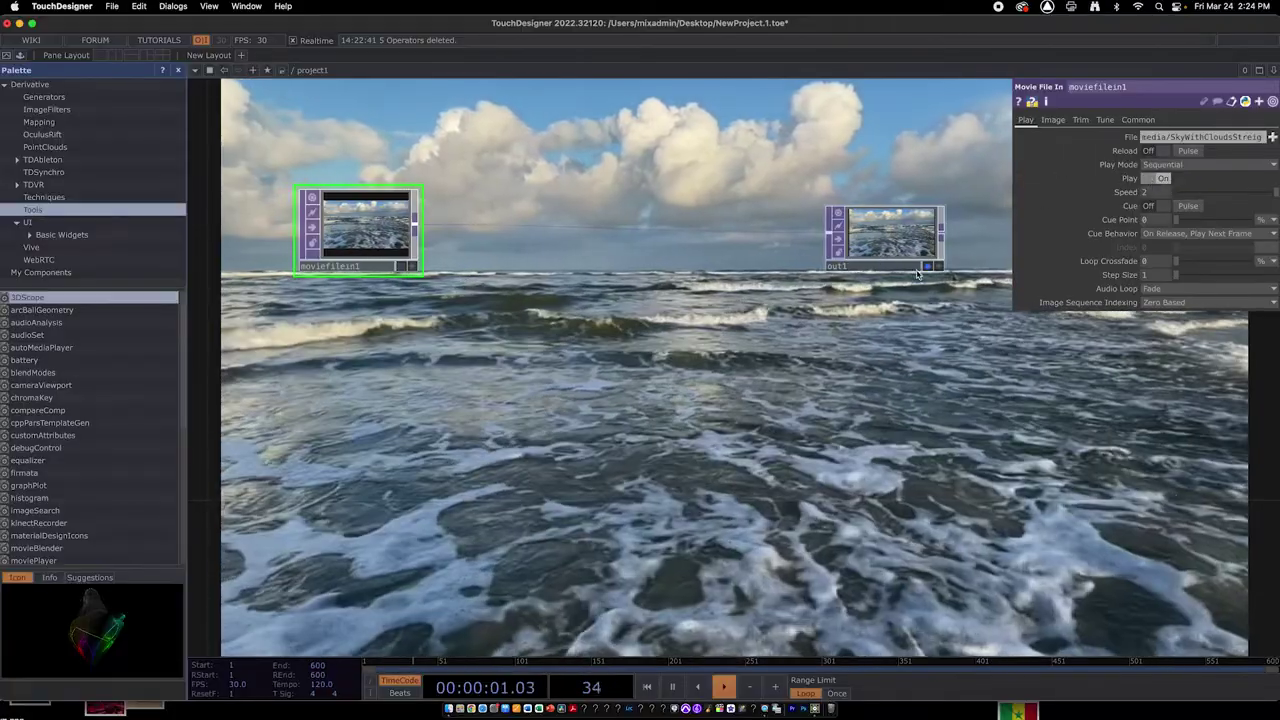
{"action": "left_click", "coordinate": [928, 267]}
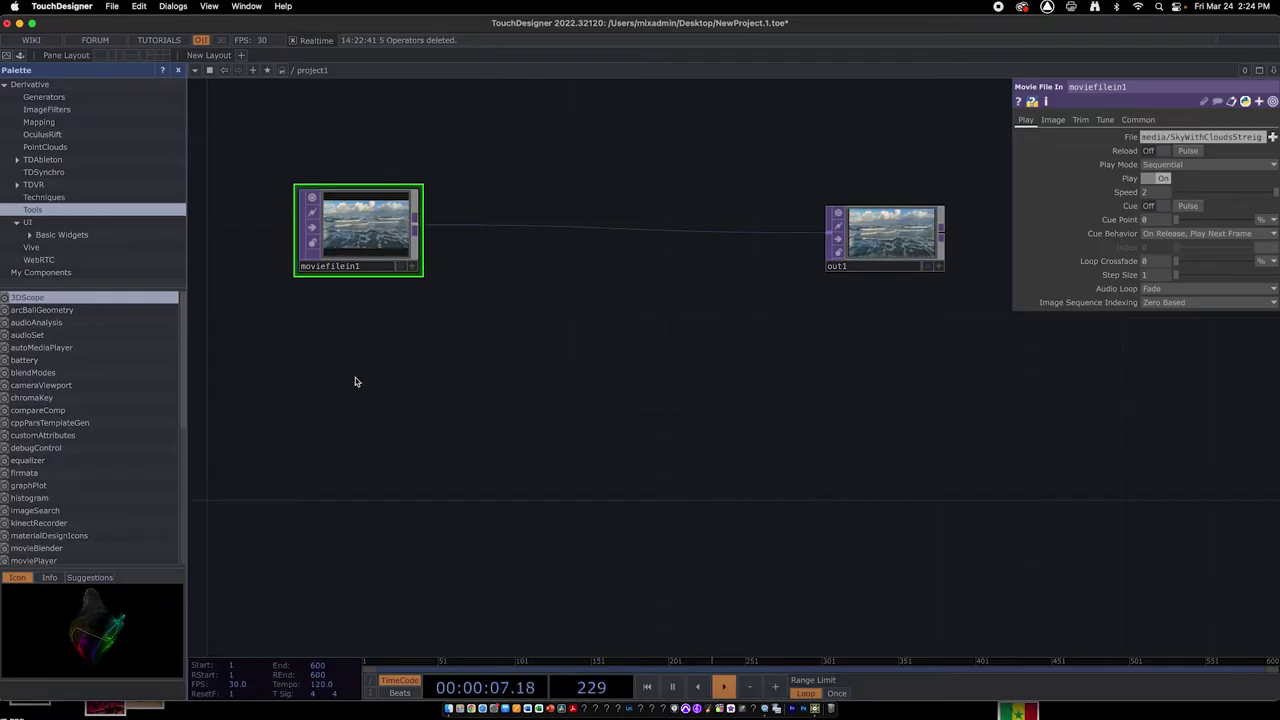
- Add movingWaterLoop.mov, beachWaveLoop1.mov and waterfallup_720.mov to the network from the desktop media folder, and close the folder
{"action": "left_click_drag", "start_coordinate": [307, 30], "coordinate": [522, 37]}
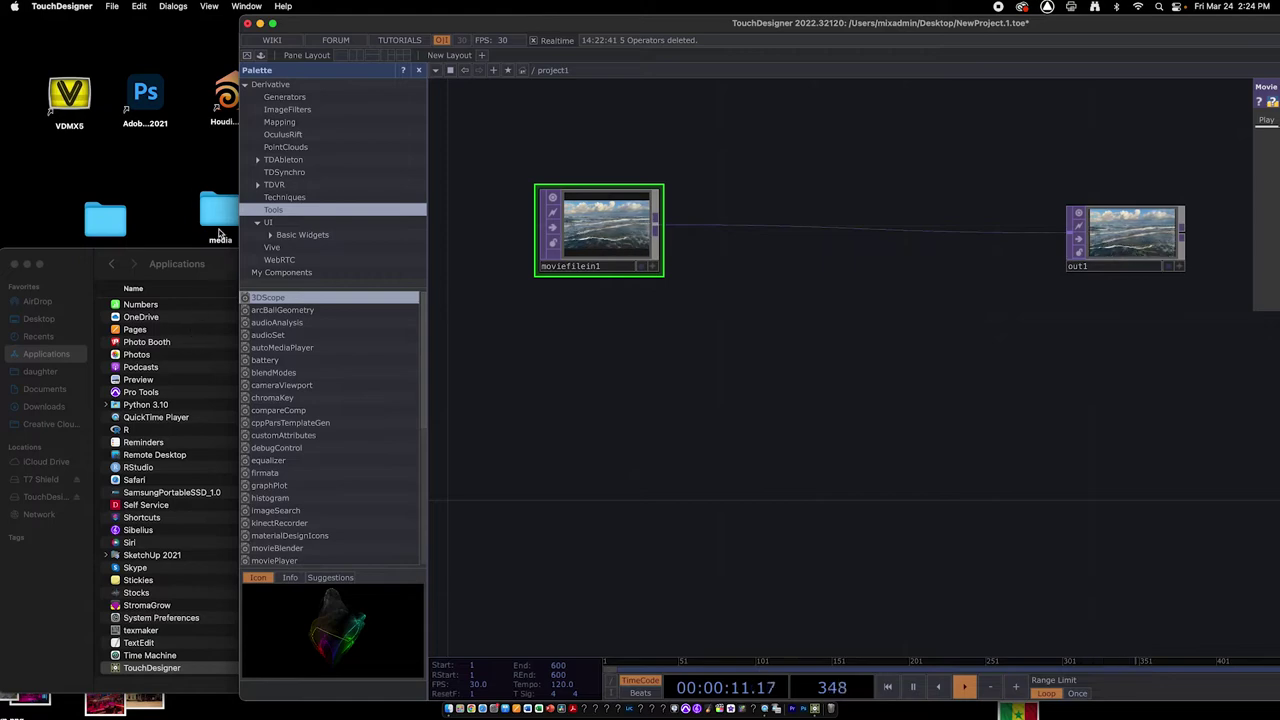
{"action": "double_click", "coordinate": [220, 232]}
{"action": "left_click_drag", "start_coordinate": [709, 240], "coordinate": [741, 430]}
{"action": "left_click_drag", "start_coordinate": [414, 527], "coordinate": [600, 322]}
{"action": "left_click_drag", "start_coordinate": [274, 529], "coordinate": [713, 343]}
{"action": "left_click_drag", "start_coordinate": [900, 535], "coordinate": [841, 318]}
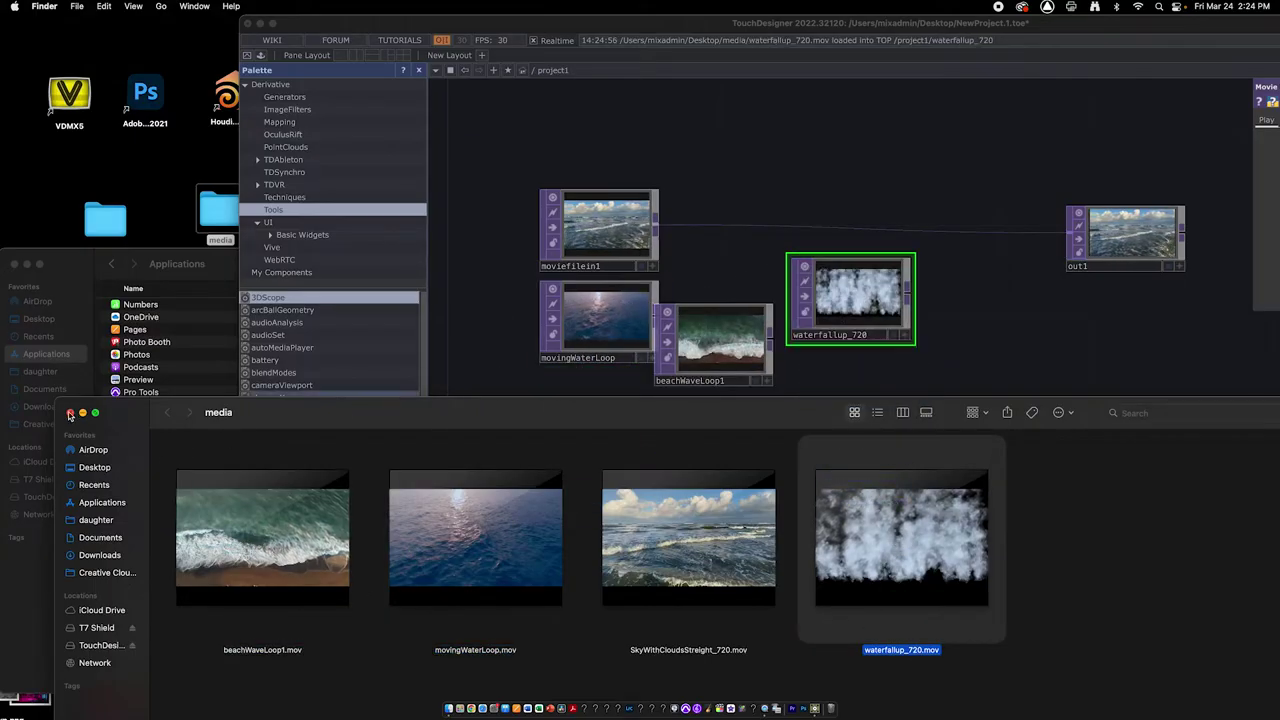
{"action": "key", "text": "super+w"}
{"action": "left_click", "coordinate": [757, 217]}
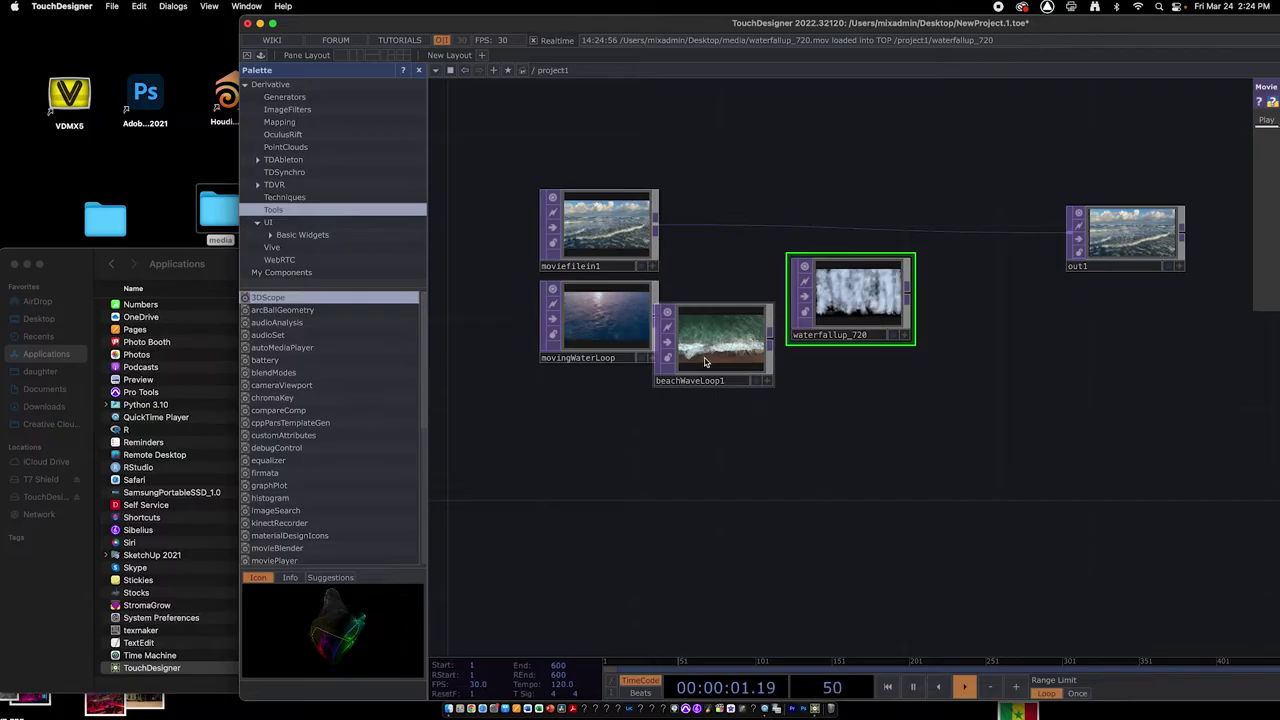
- Stack beachWaveLoop1 and waterfallup_720 in a column beneath movingWaterLoop, and restore the program window to full size
{"action": "left_click_drag", "start_coordinate": [700, 360], "coordinate": [577, 424]}
{"action": "left_click_drag", "start_coordinate": [800, 340], "coordinate": [545, 567]}
{"action": "double_click", "coordinate": [590, 24]}
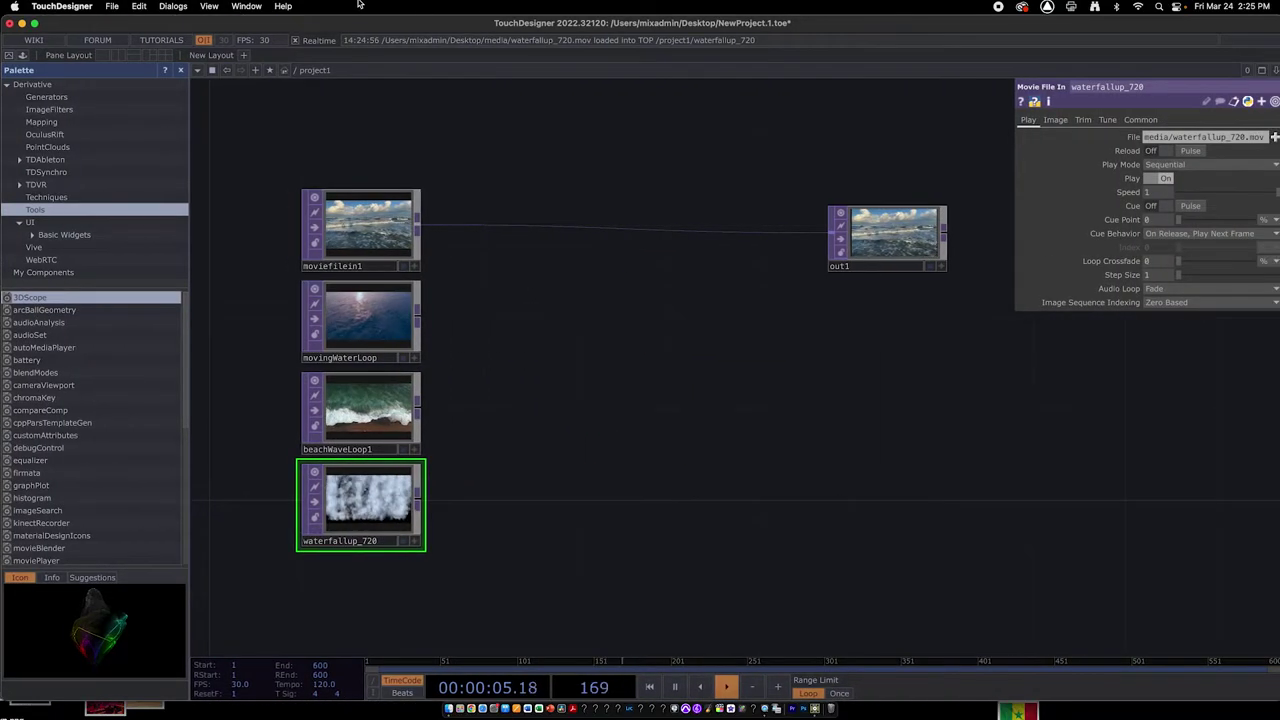
- Connect movingWaterLoop's output to out1 in place of moviefilein1
{"action": "left_click", "coordinate": [399, 327]}
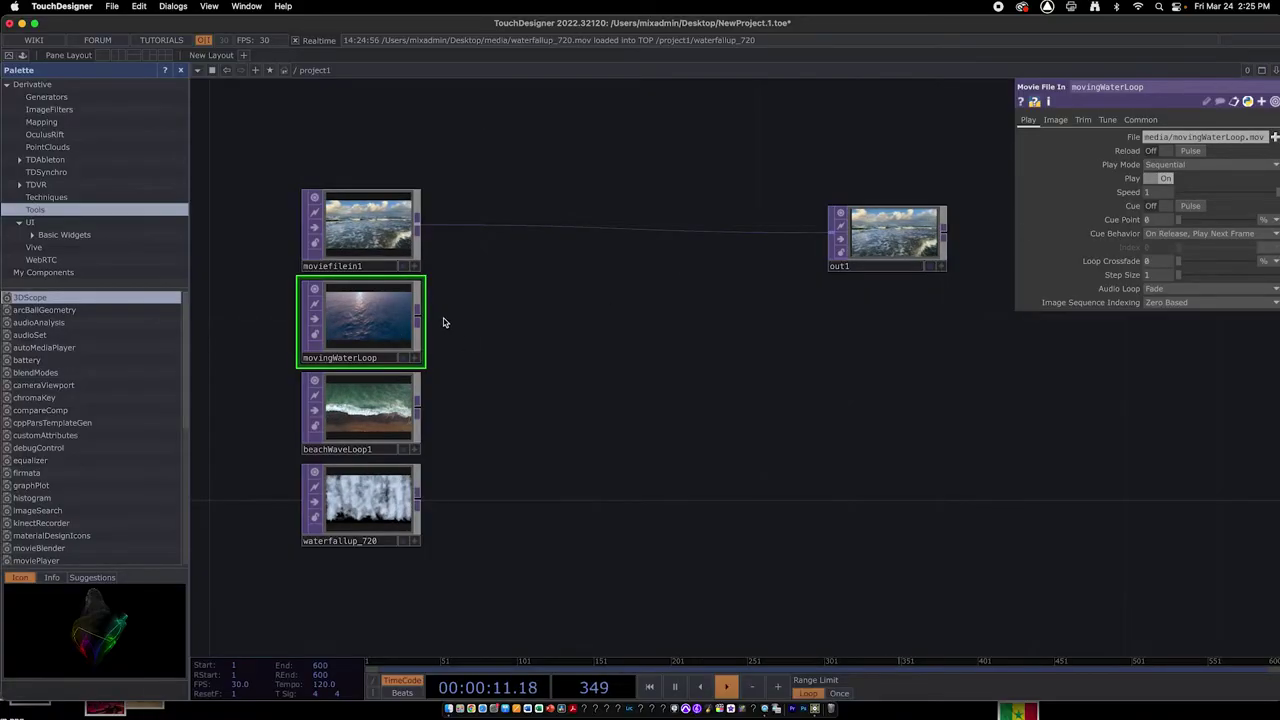
{"action": "left_click_drag", "start_coordinate": [565, 294], "coordinate": [829, 240]}
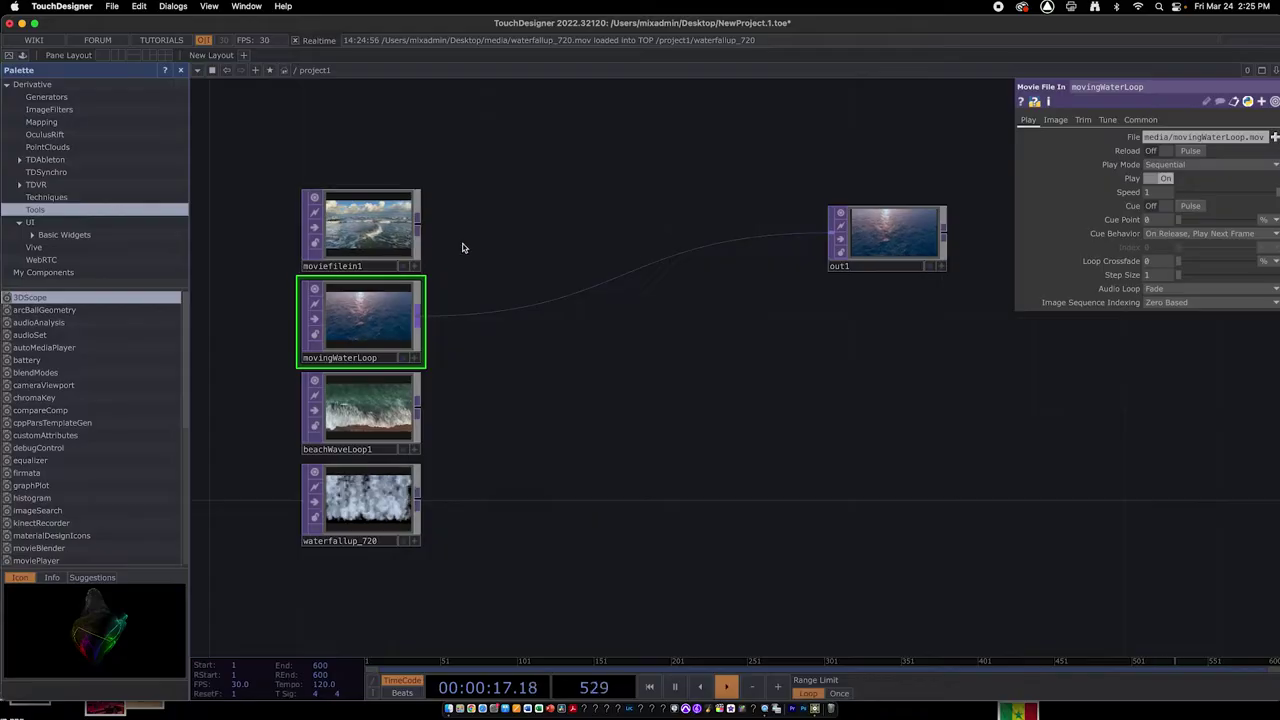
- Preview beachWaveLoop1 through out1 as the network background, and return out1's input to movingWaterLoop with the background display off
{"action": "left_click", "coordinate": [929, 266]}
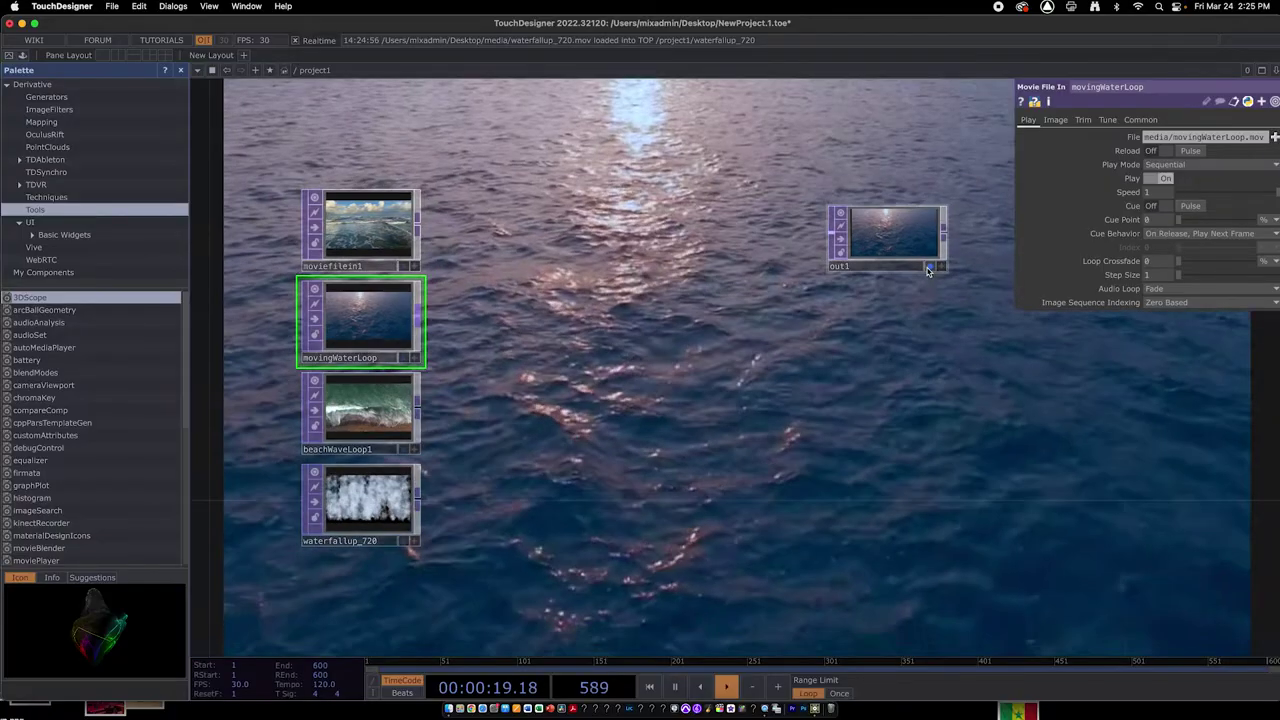
{"action": "left_click_drag", "start_coordinate": [416, 410], "coordinate": [836, 238]}
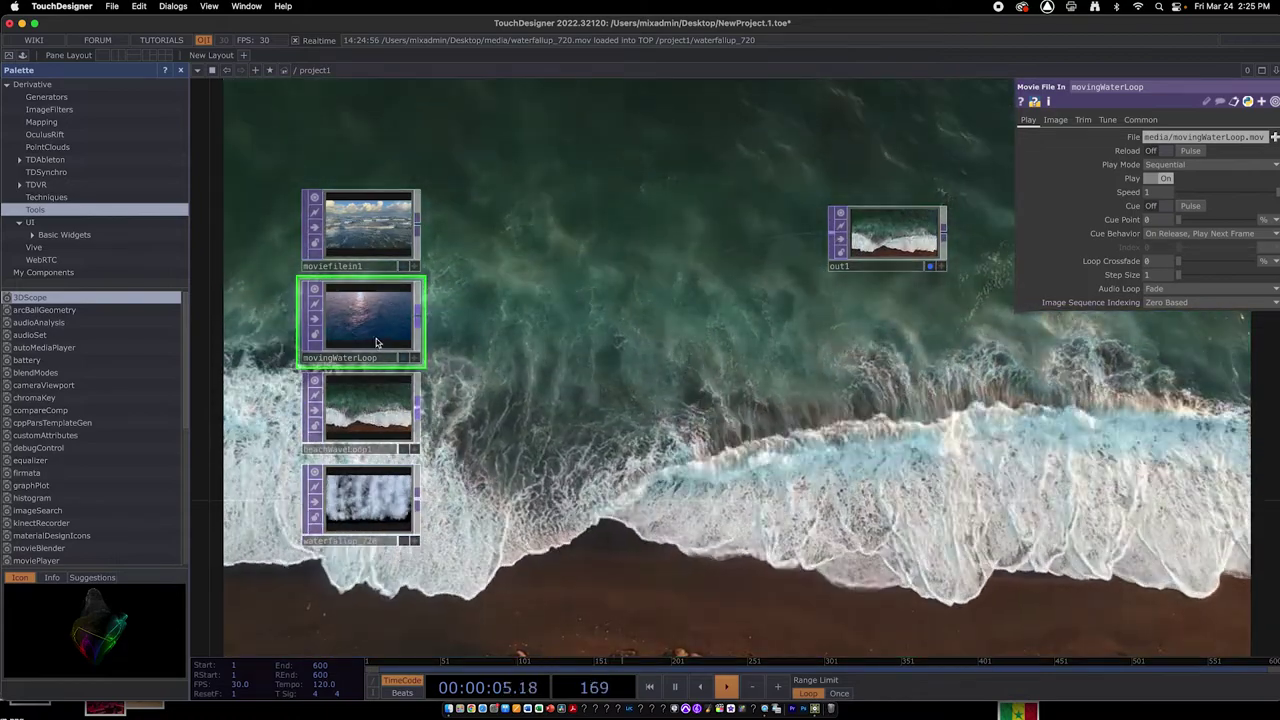
{"action": "left_click_drag", "start_coordinate": [419, 318], "coordinate": [829, 234]}
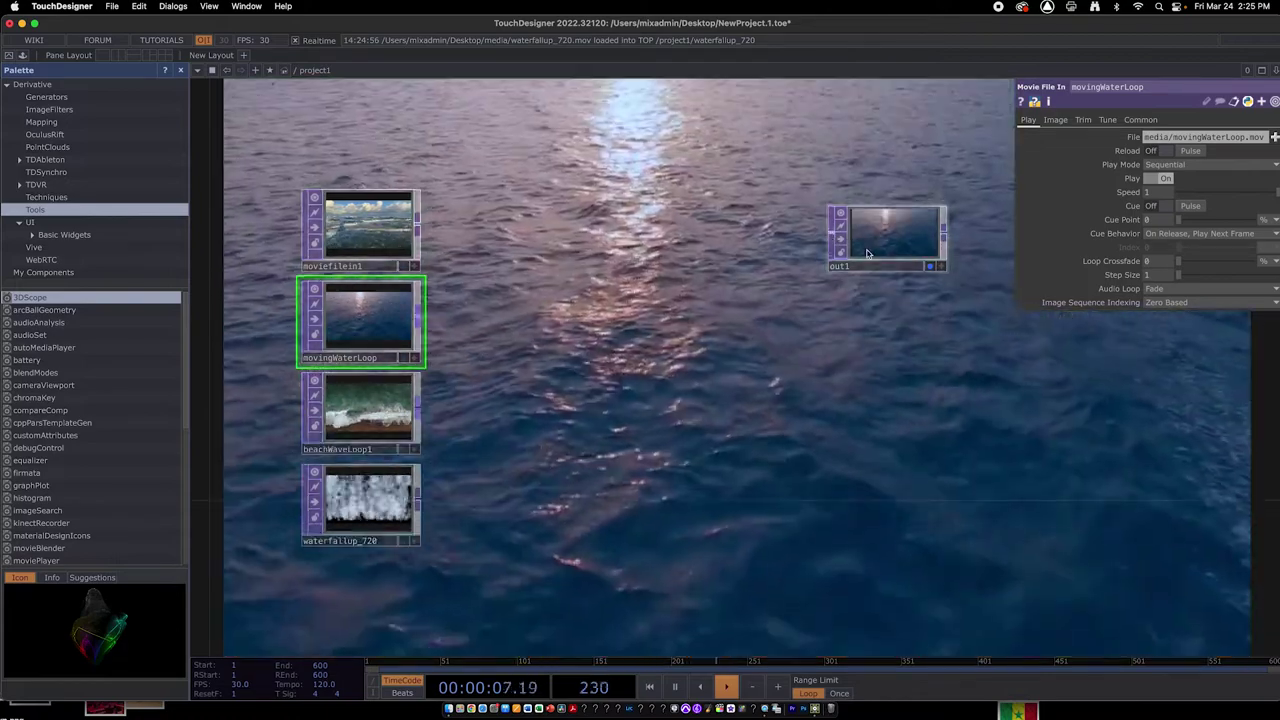
{"action": "left_click", "coordinate": [932, 267]}
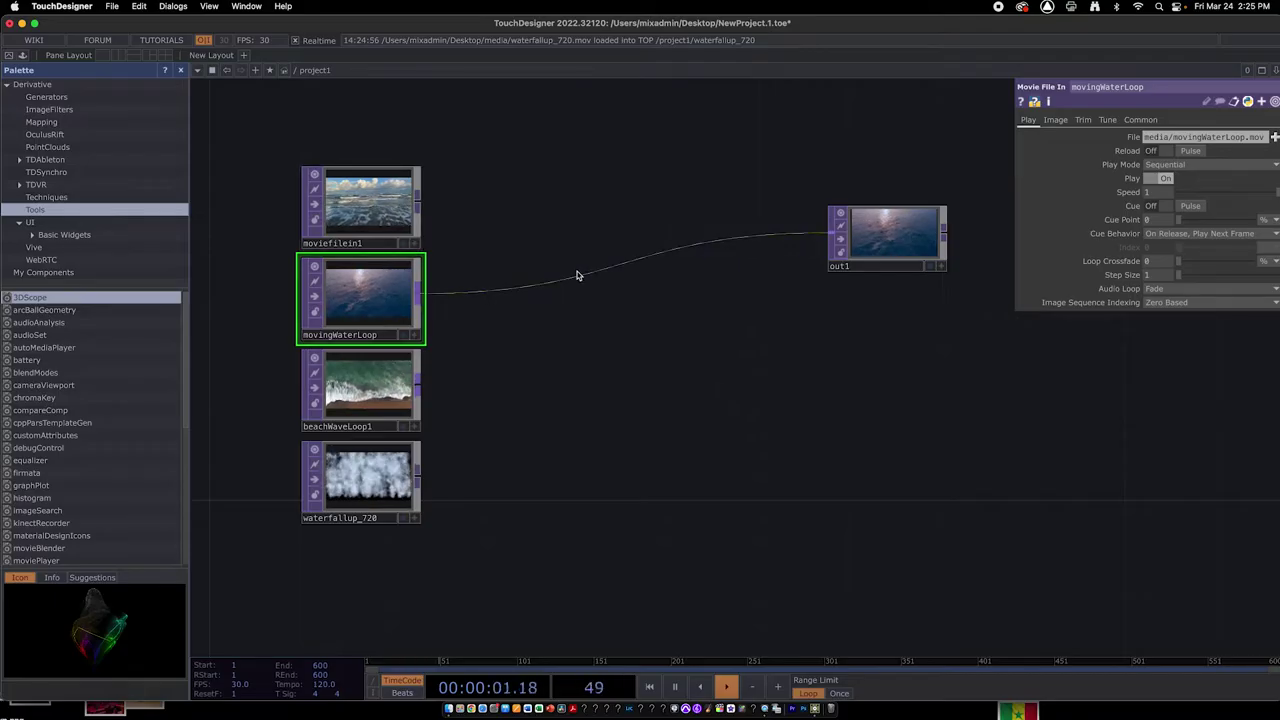
- Add a Switch TOP to the network between the movie operators and out1
{"action": "key", "text": "Tab"}
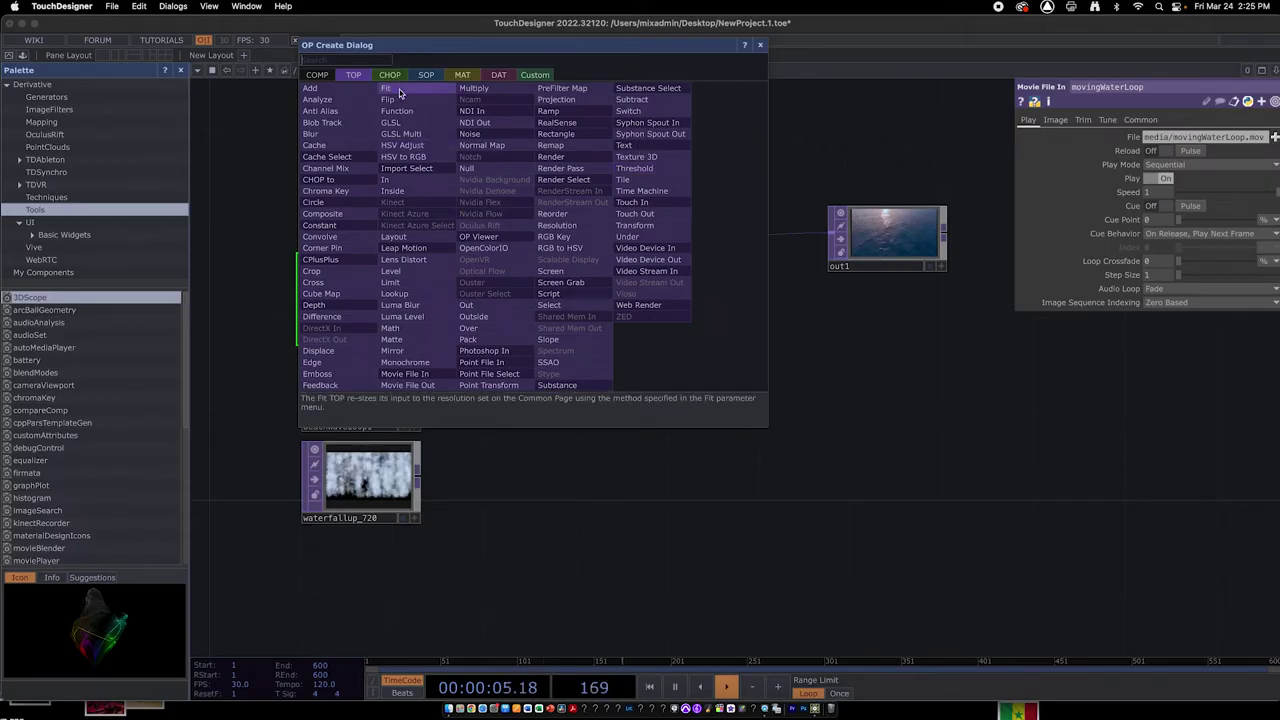
{"action": "type", "text": "swi"}
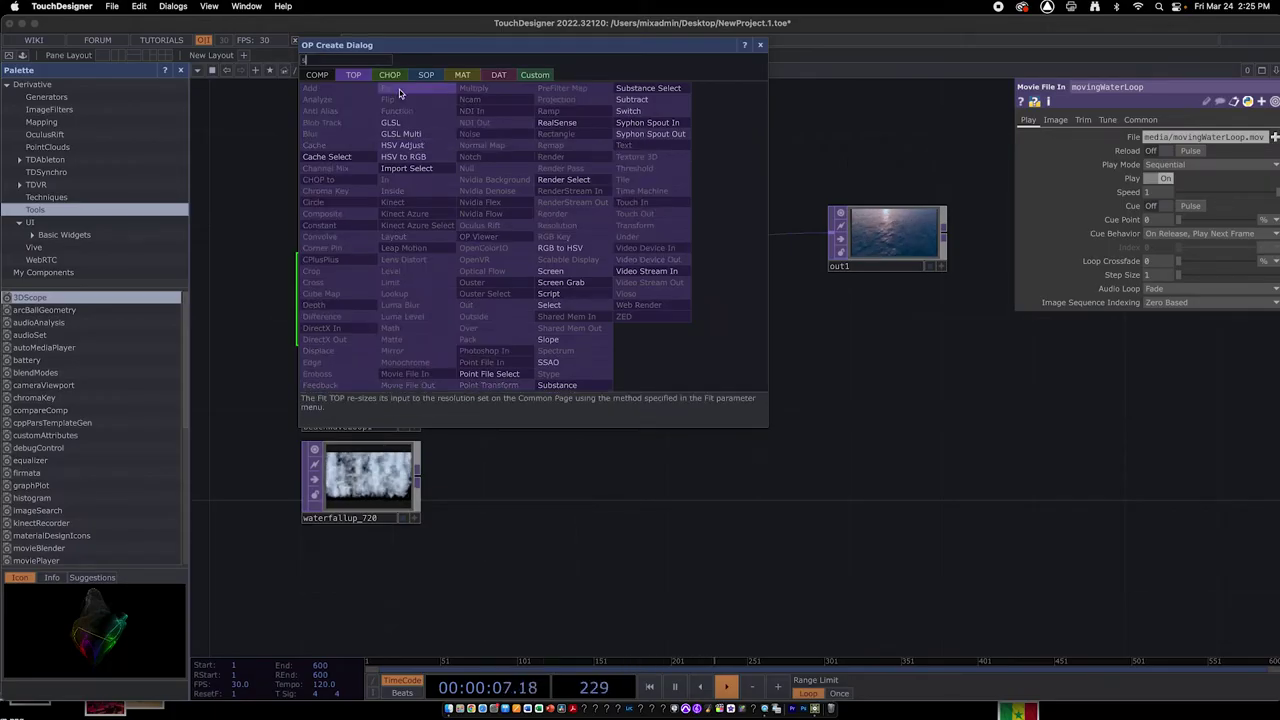
{"action": "type", "text": "tch"}
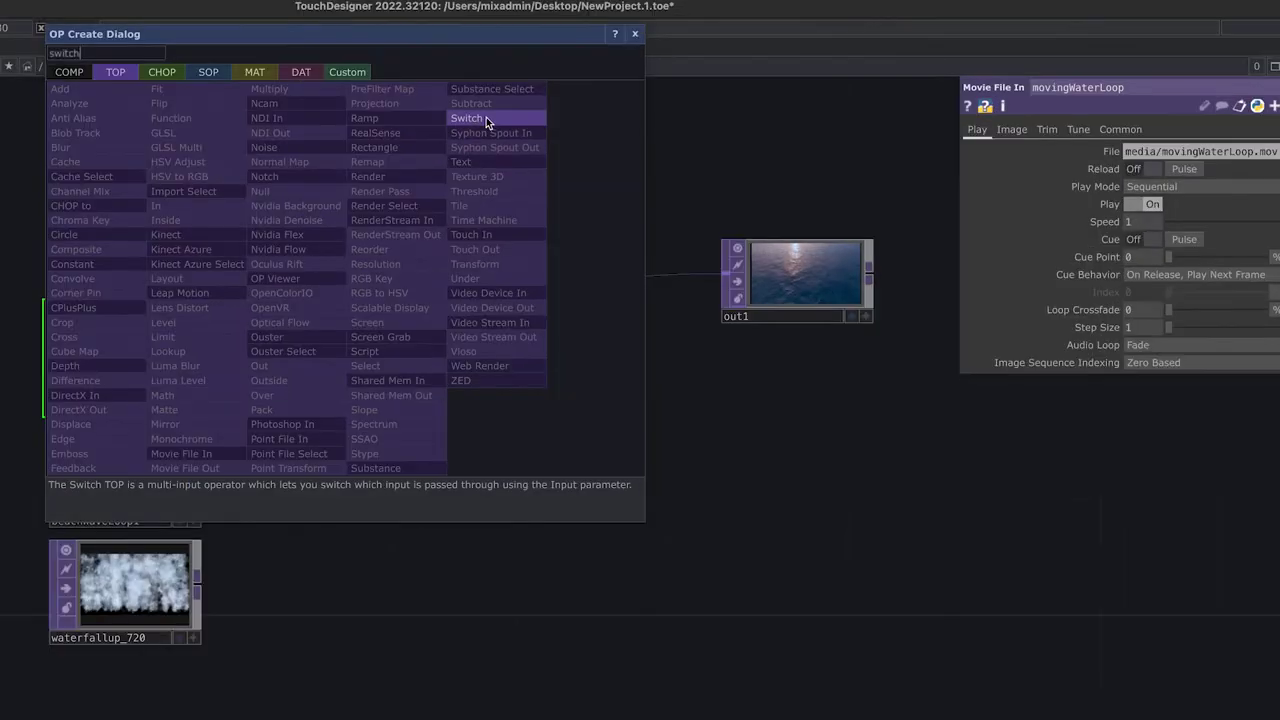
{"action": "left_click", "coordinate": [486, 117]}
{"action": "left_click", "coordinate": [394, 310]}
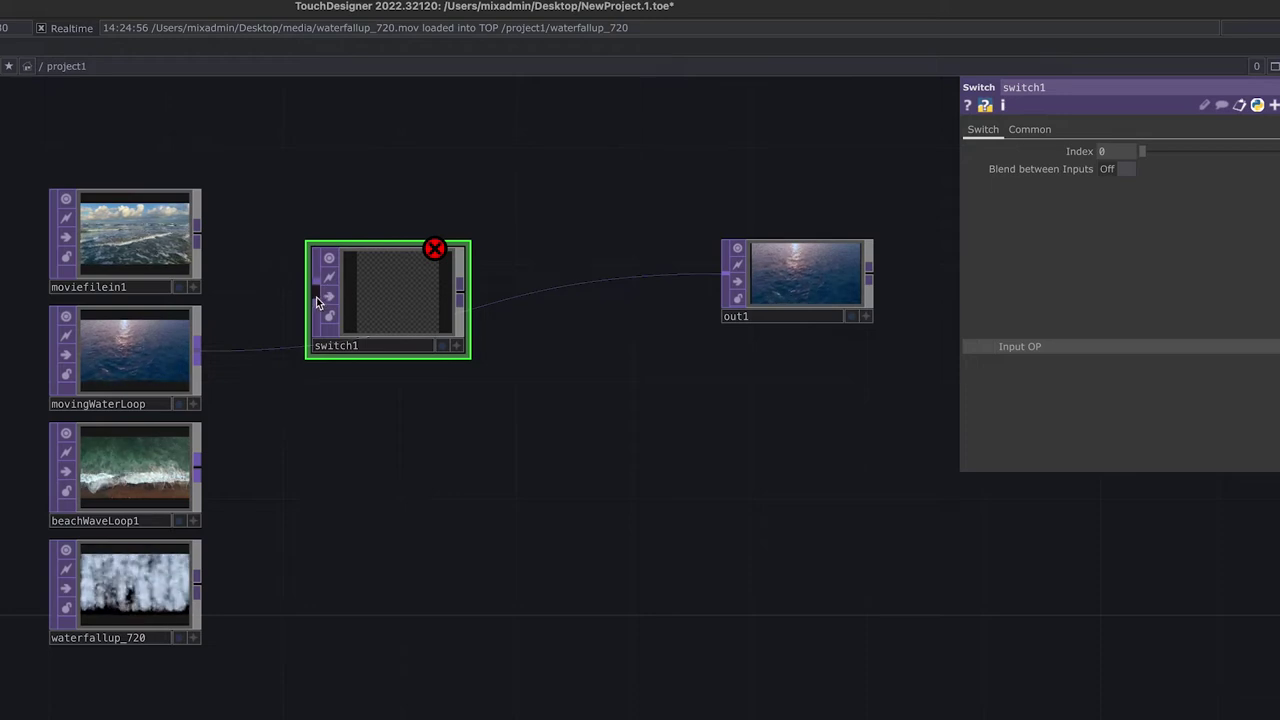
- Connect moviefilein1, movingWaterLoop, beachWaveLoop1 and waterfallup_720, in that order, to the input of switch1
{"action": "left_click", "coordinate": [126, 263]}
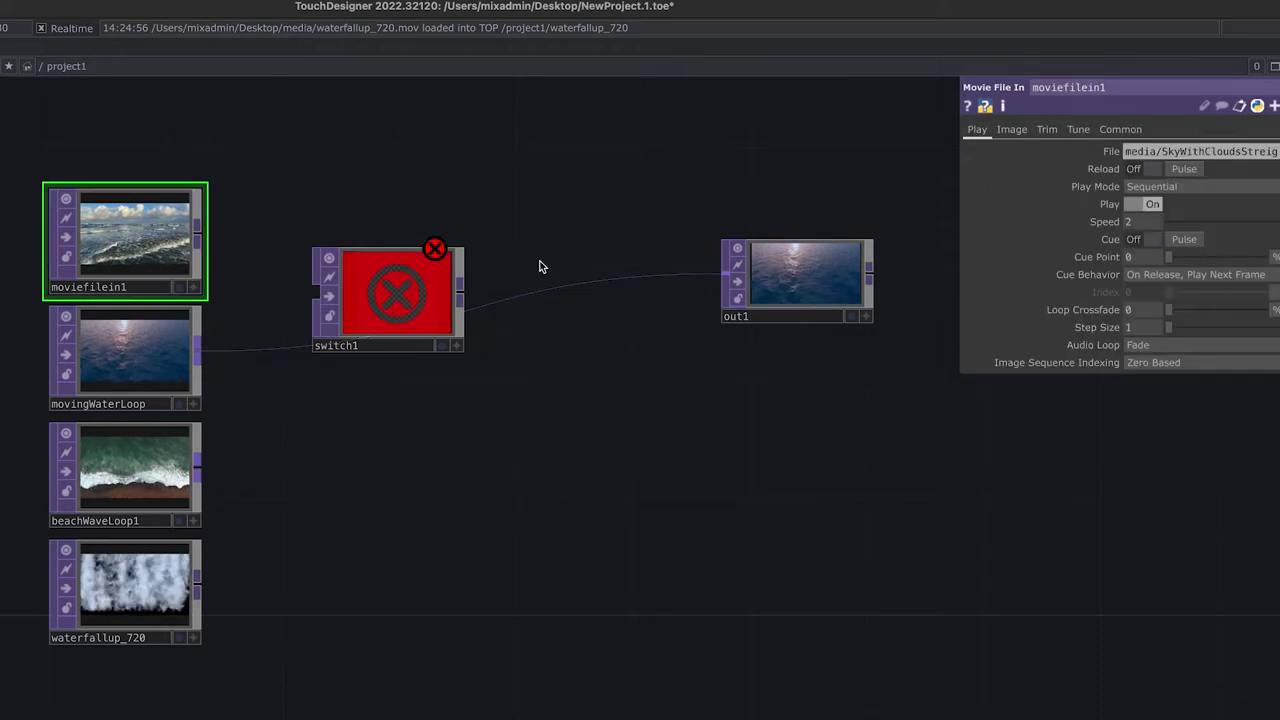
{"action": "left_click", "coordinate": [824, 285]}
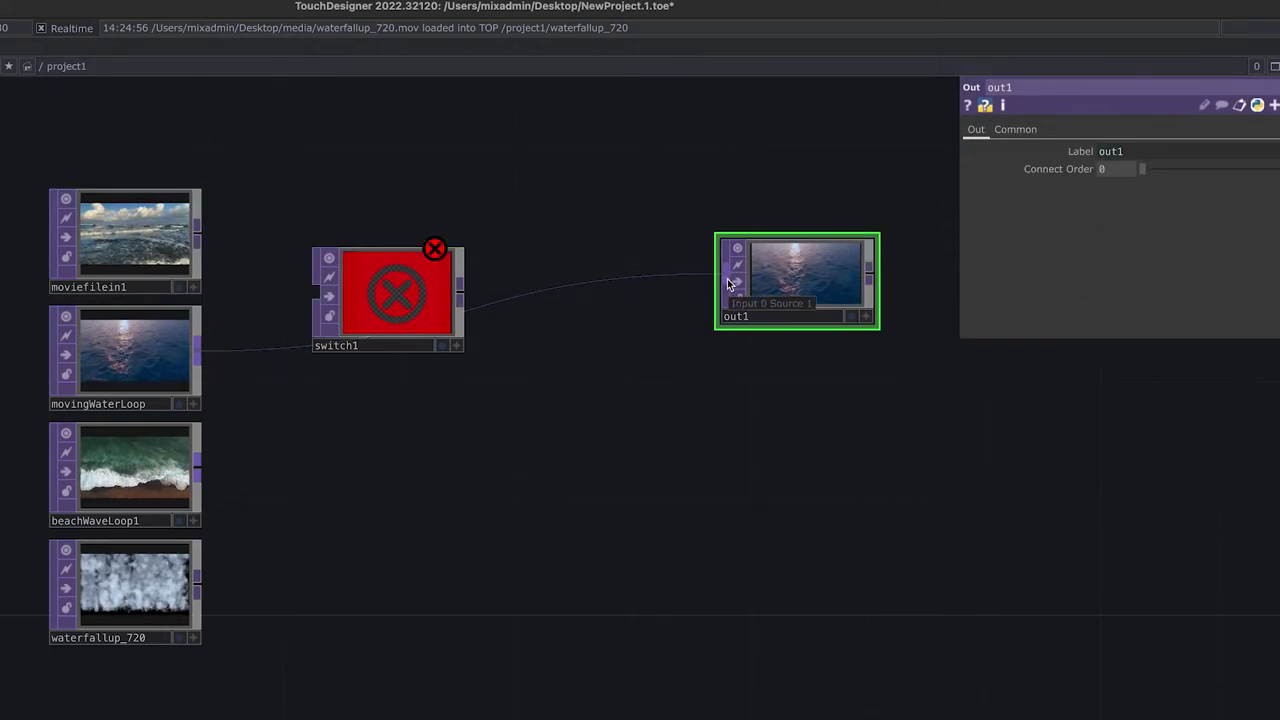
{"action": "left_click", "coordinate": [388, 291]}
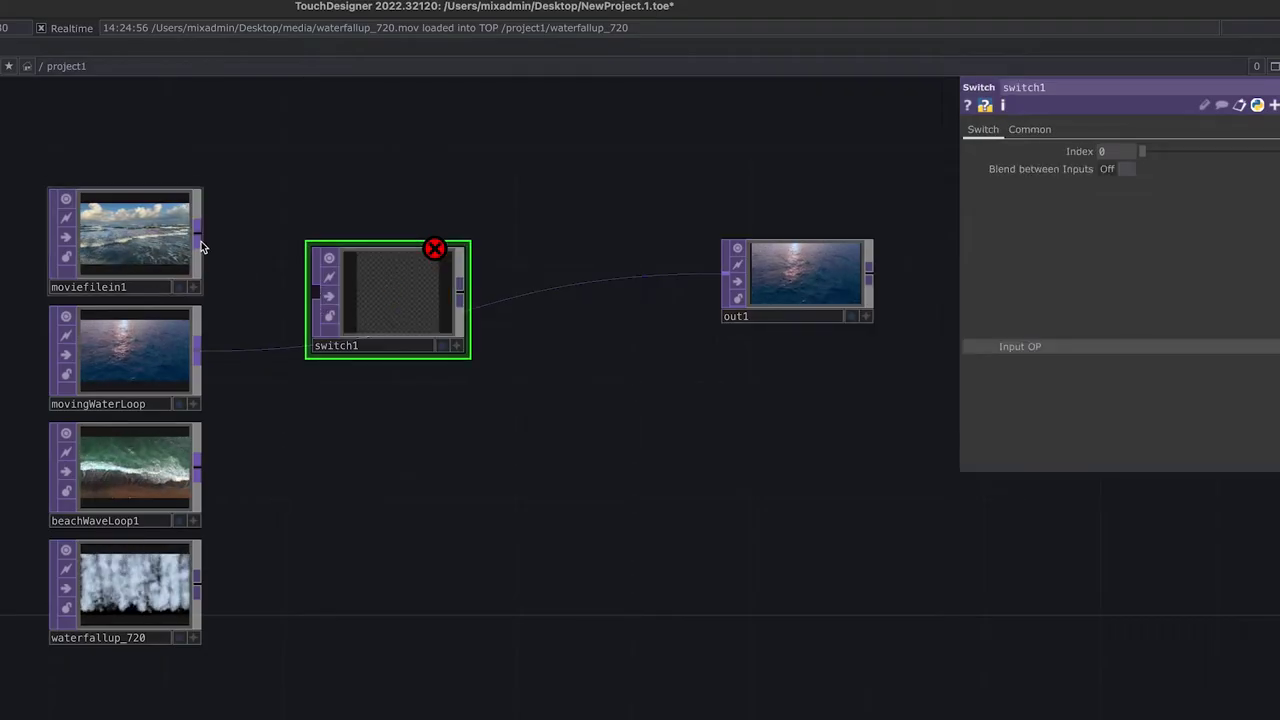
{"action": "left_click_drag", "start_coordinate": [200, 241], "coordinate": [309, 297]}
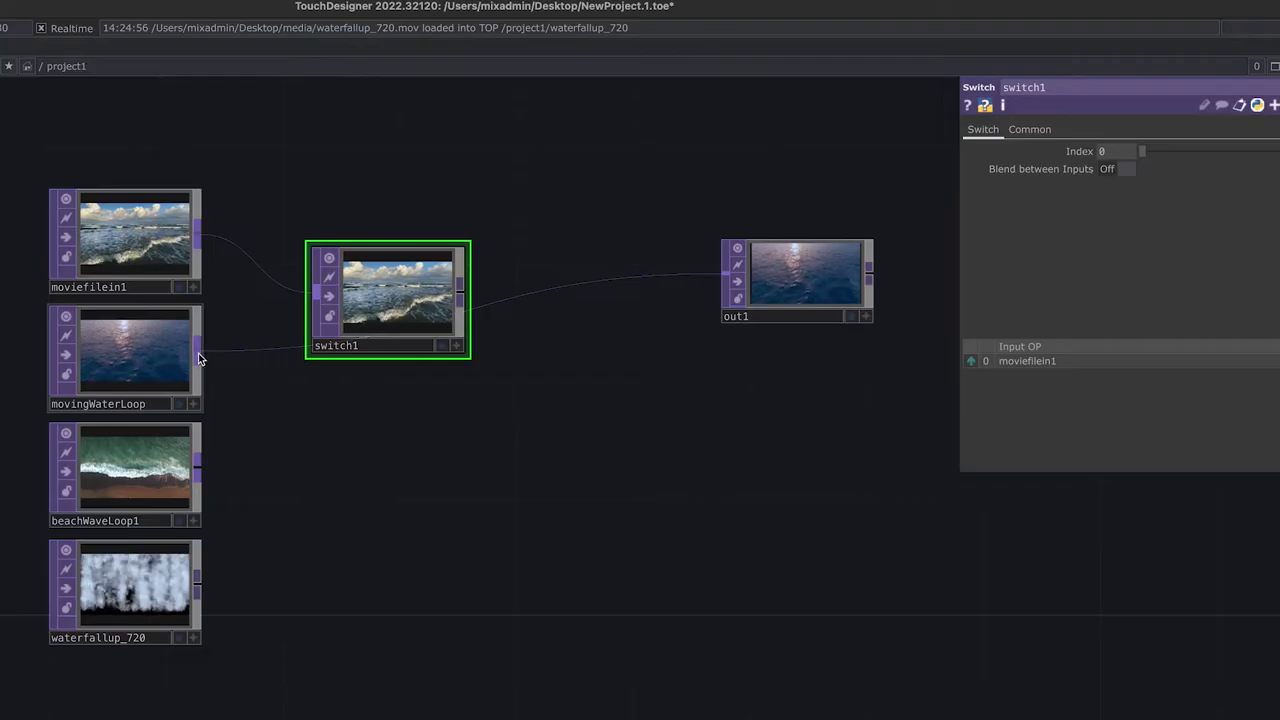
{"action": "left_click", "coordinate": [309, 297]}
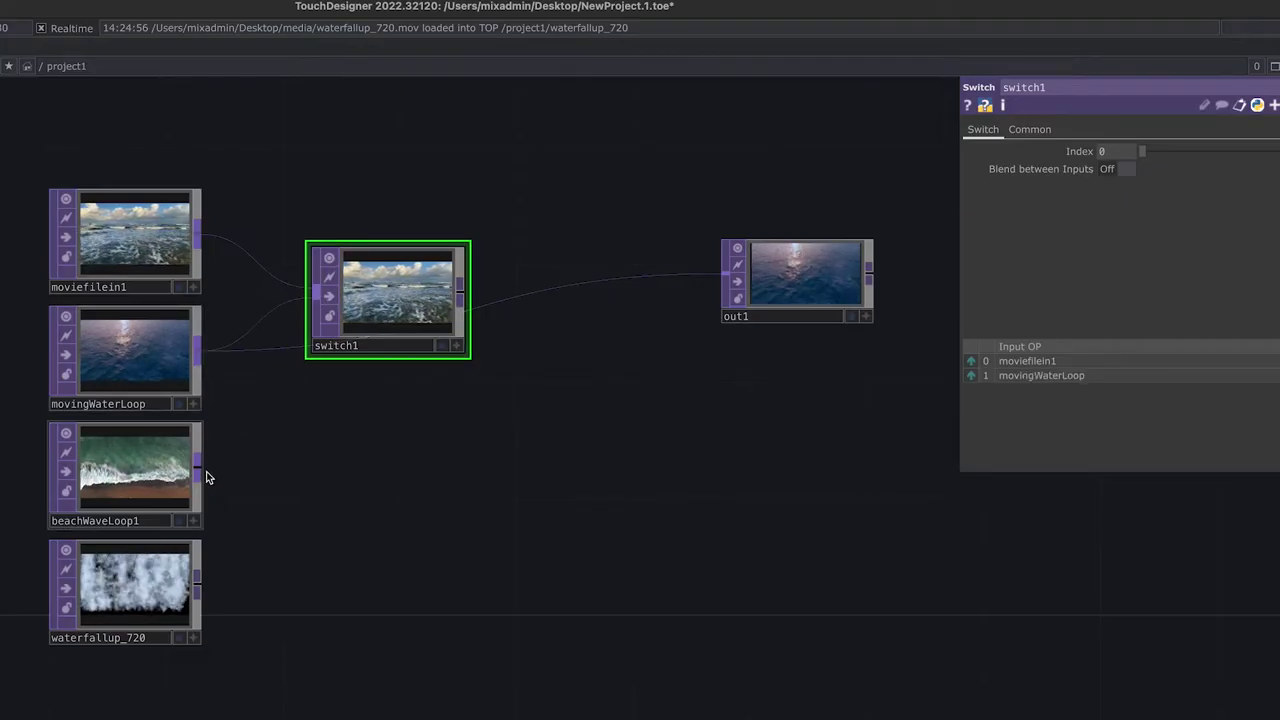
{"action": "left_click_drag", "start_coordinate": [198, 471], "coordinate": [312, 296]}
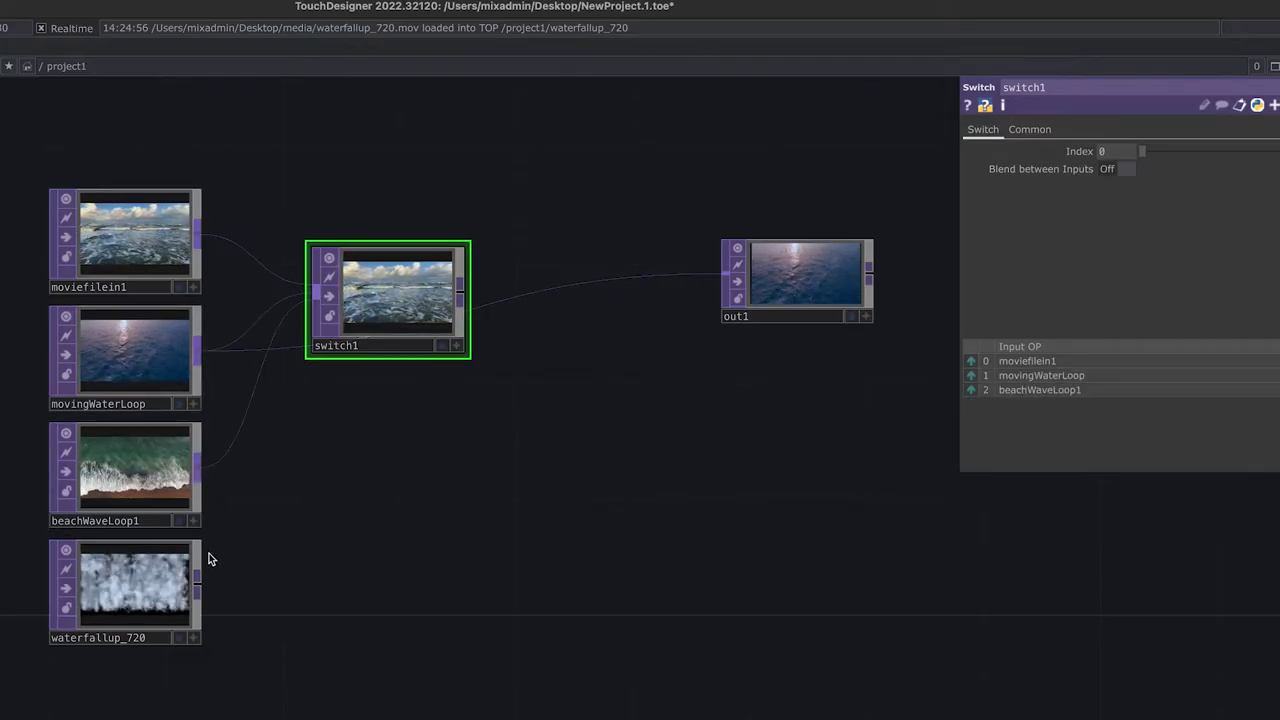
{"action": "left_click_drag", "start_coordinate": [199, 584], "coordinate": [312, 296]}
- Move switch1 up level with moviefilein1, and disconnect movingWaterLoop from out1
{"action": "left_click_drag", "start_coordinate": [434, 297], "coordinate": [433, 249]}
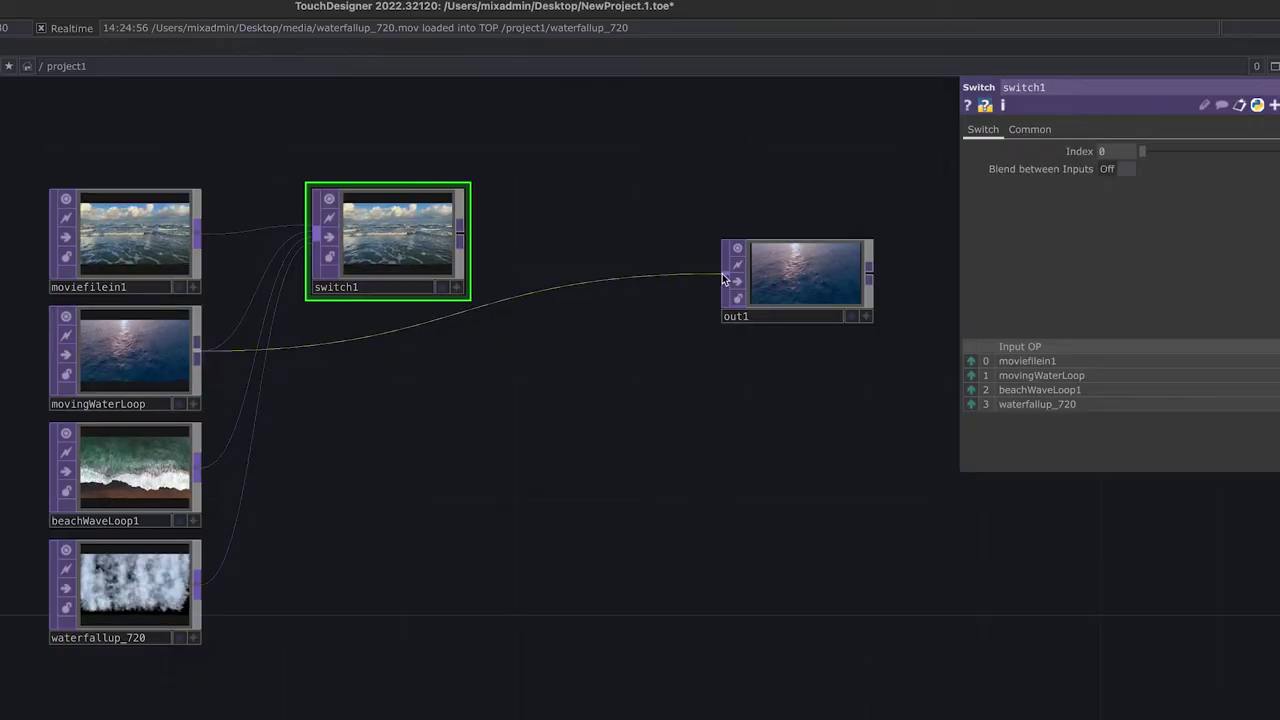
{"action": "right_click", "coordinate": [457, 317]}
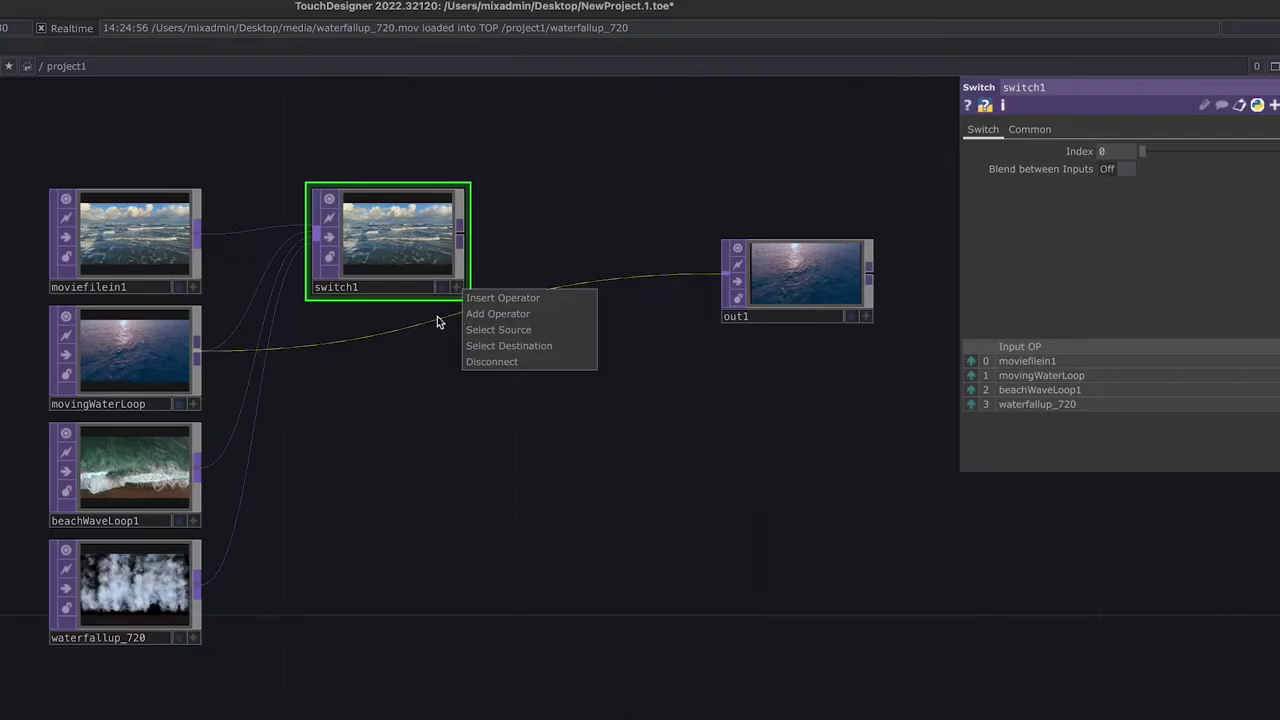
{"action": "left_click", "coordinate": [494, 362]}
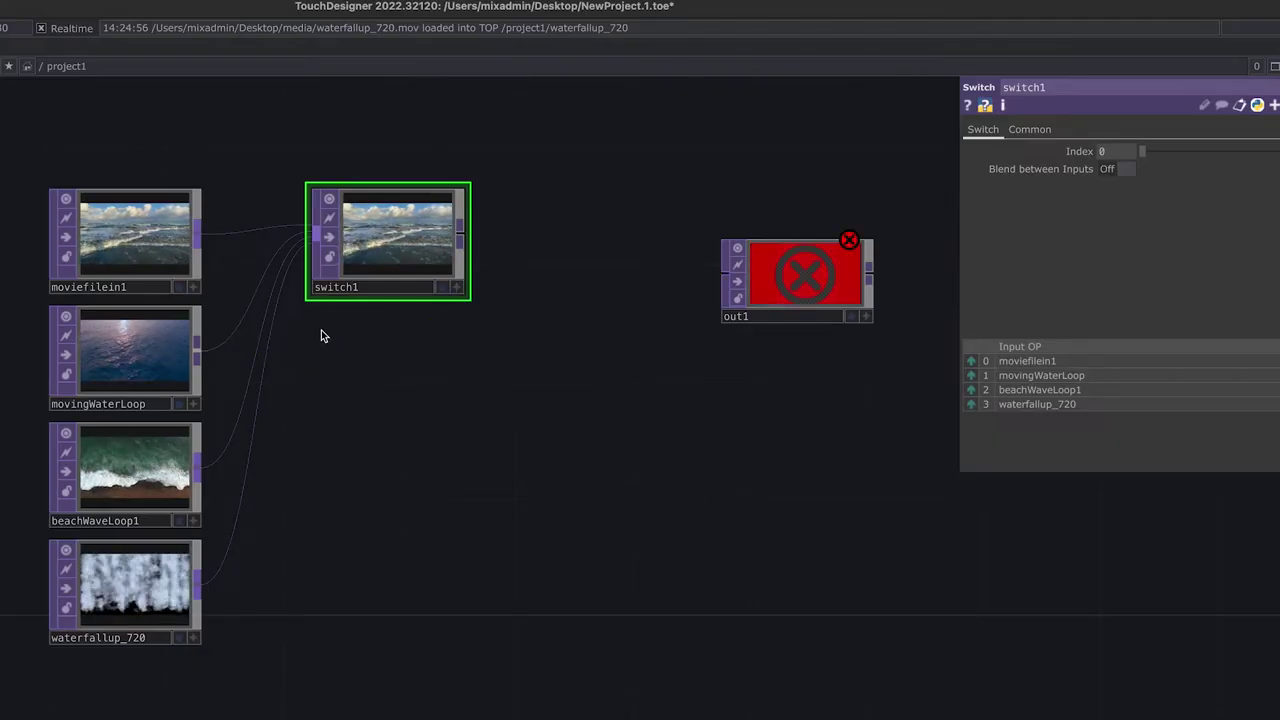
- Connect switch1's output to out1, and reposition out1 slightly up and switch1 slightly down
{"action": "left_click", "coordinate": [460, 234]}
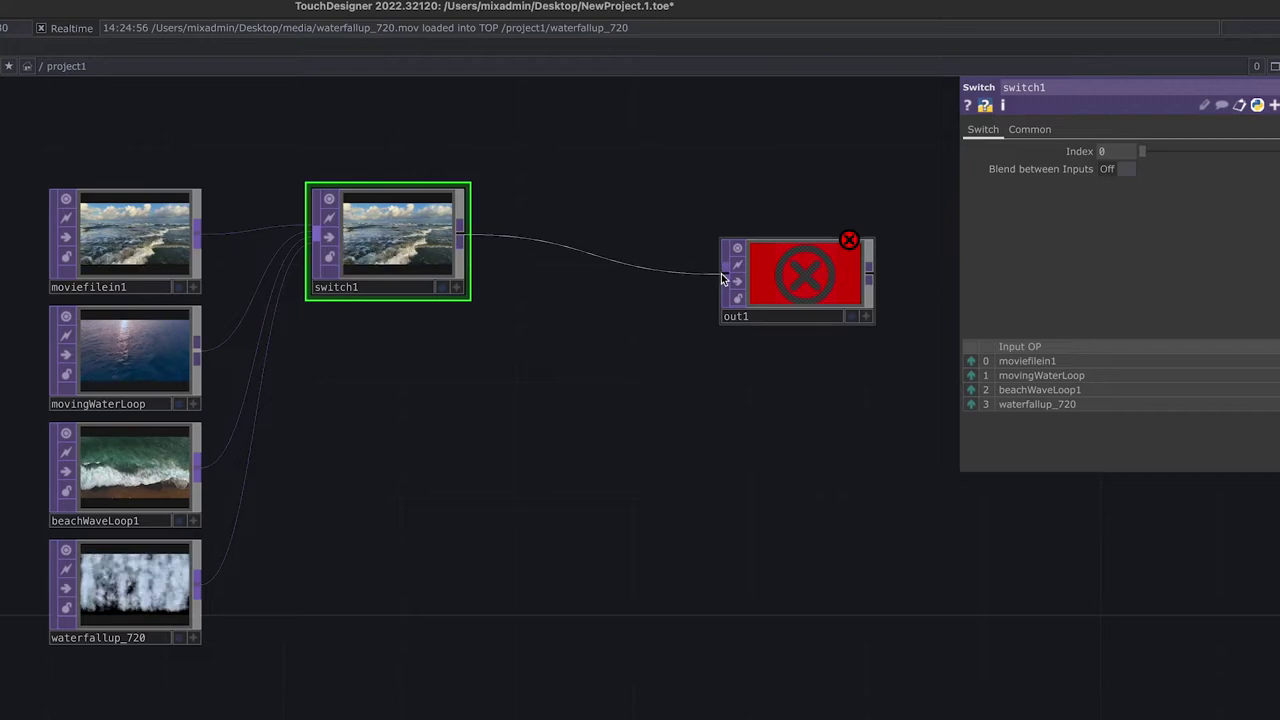
{"action": "left_click", "coordinate": [722, 278]}
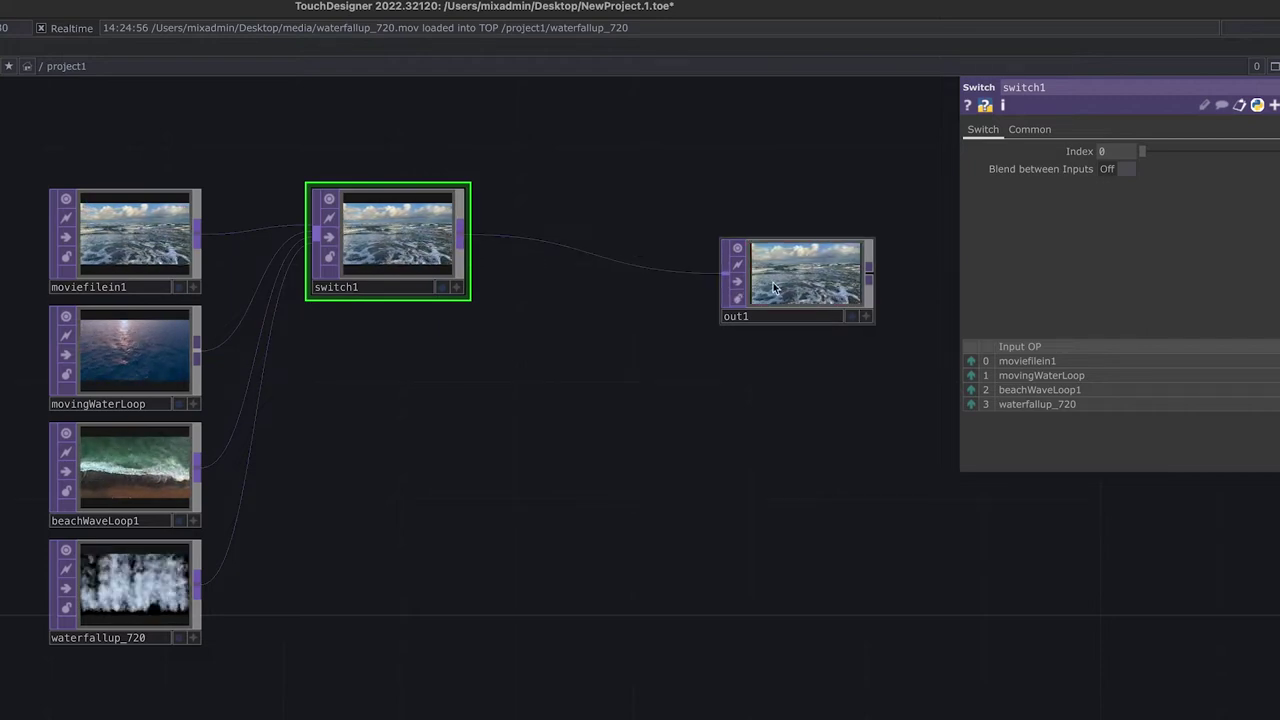
{"action": "left_click_drag", "start_coordinate": [828, 289], "coordinate": [800, 260]}
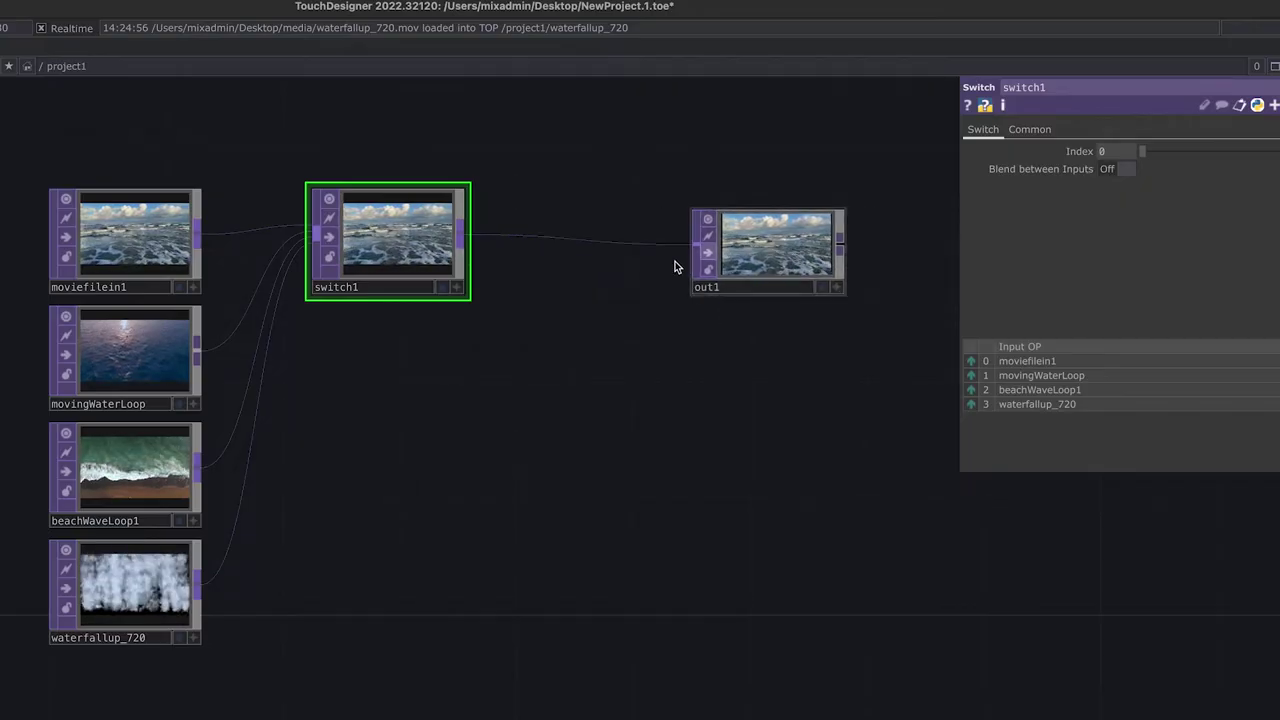
{"action": "left_click_drag", "start_coordinate": [429, 273], "coordinate": [437, 339]}
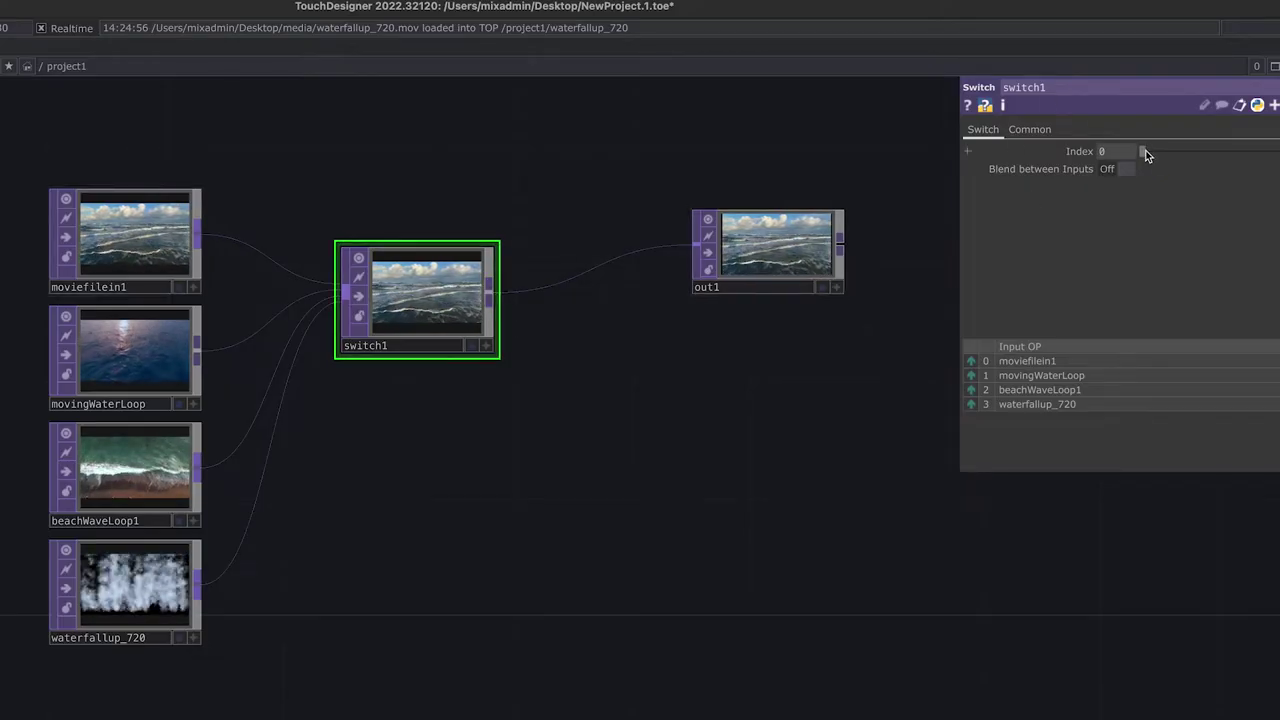
- Try switch1's Index at 1.14, return it to 0, and move out1 closer to switch1 and roughly level with it
{"action": "left_click_drag", "start_coordinate": [1145, 153], "coordinate": [1163, 152]}
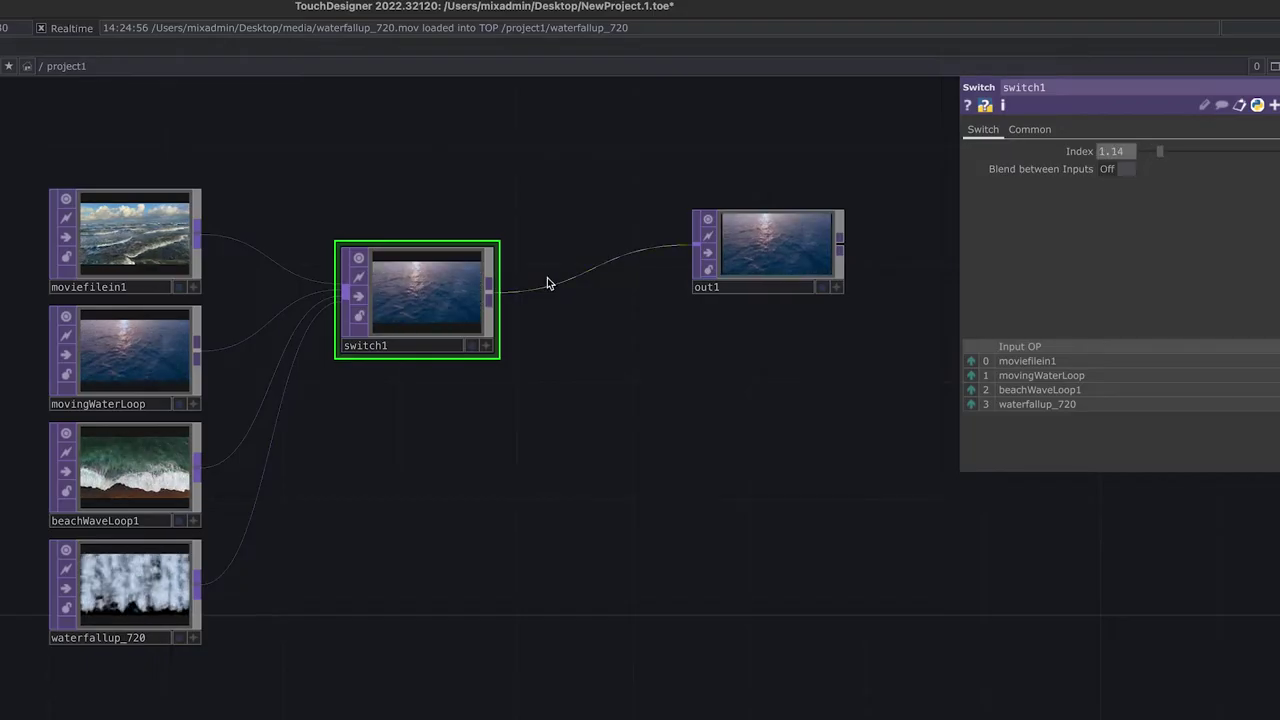
{"action": "left_click_drag", "start_coordinate": [1157, 153], "coordinate": [965, 146]}
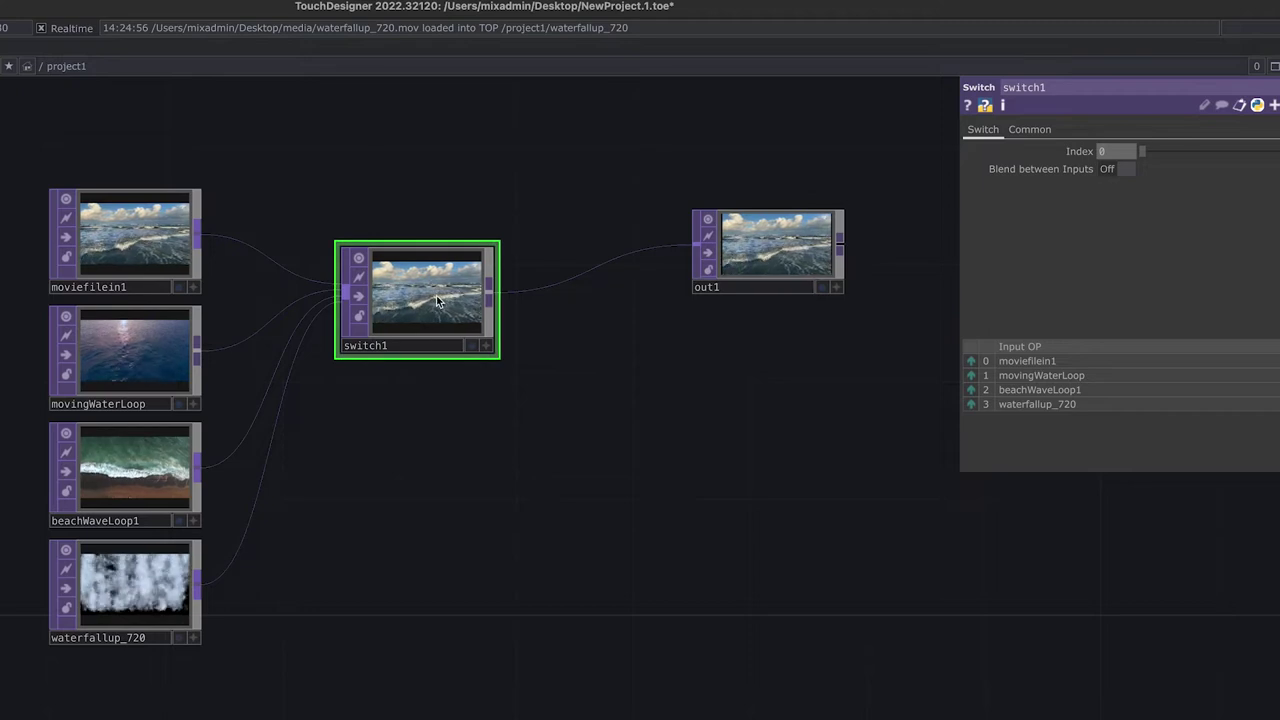
{"action": "left_click_drag", "start_coordinate": [731, 272], "coordinate": [674, 302]}
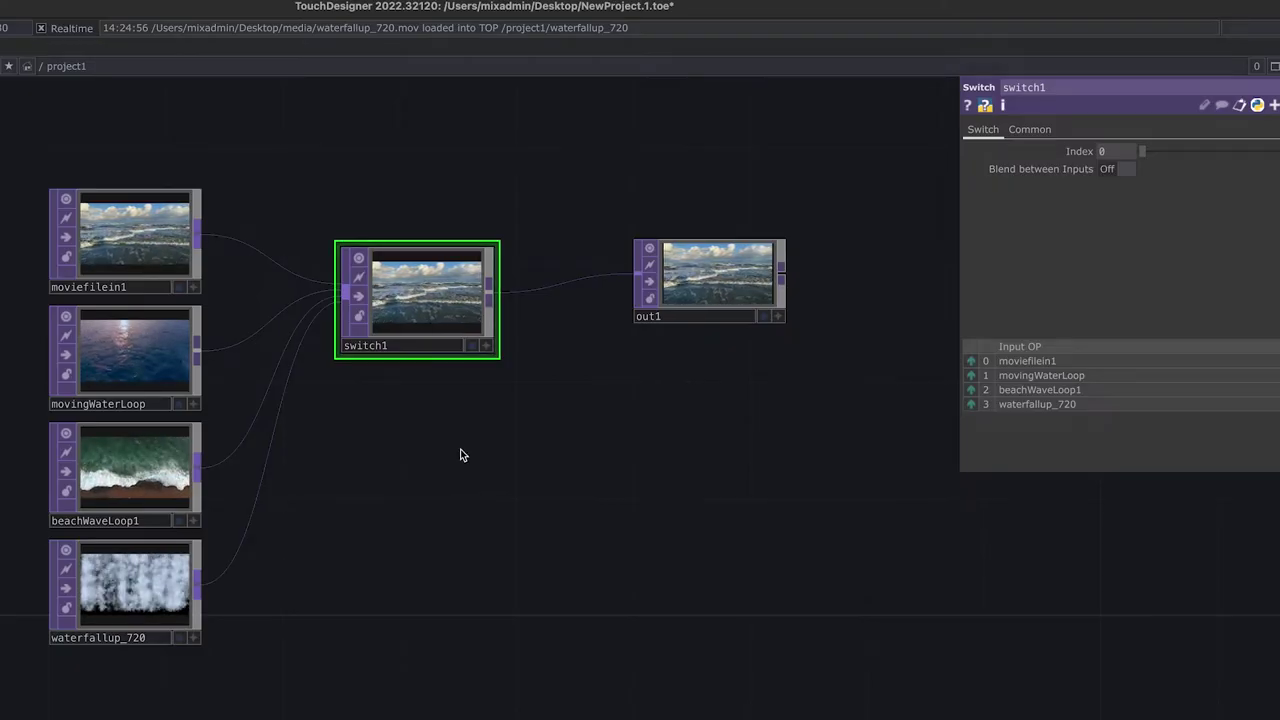
- Add a Keyboard In CHOP below switch1 and move it slightly down
{"action": "key", "text": "Tab"}
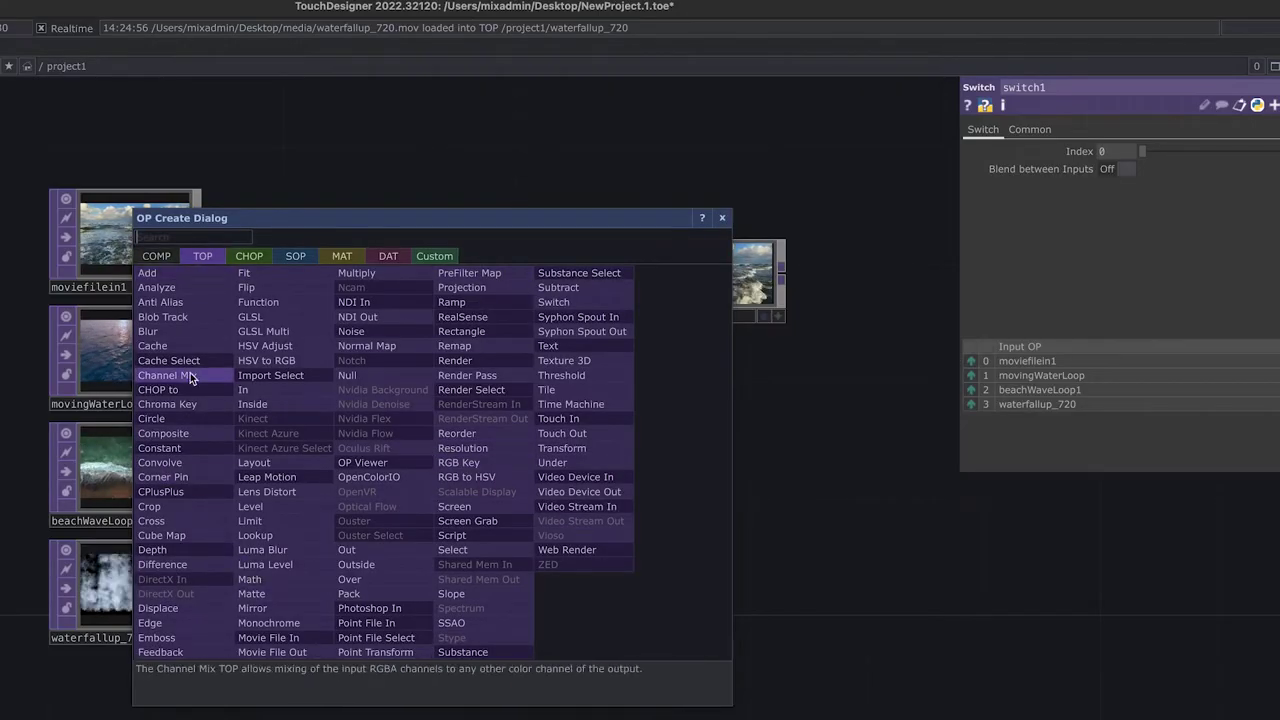
{"action": "left_click", "coordinate": [255, 256]}
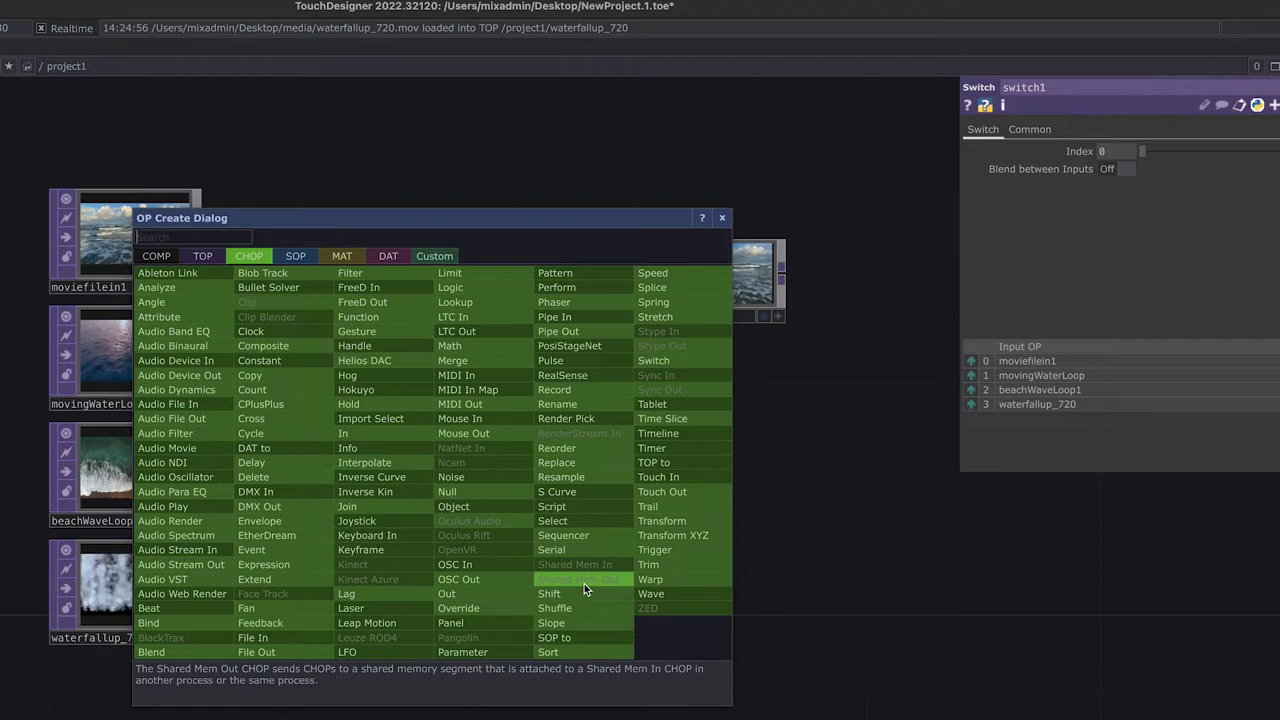
{"action": "left_click", "coordinate": [384, 533]}
{"action": "left_click", "coordinate": [428, 477]}
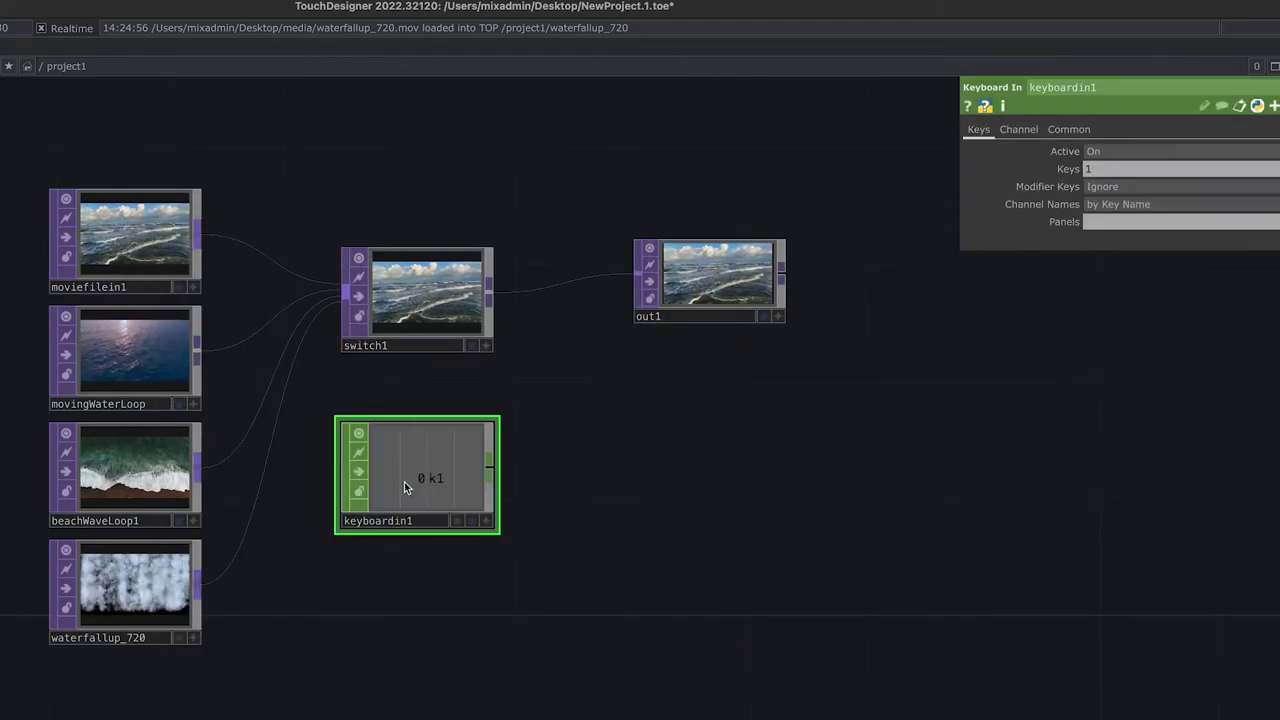
{"action": "mouse_move", "coordinate": [414, 502]}
{"action": "left_mouse_down"}
{"action": "mouse_move", "coordinate": [428, 510]}
{"action": "mouse_move", "coordinate": [408, 519]}
{"action": "left_mouse_up"}
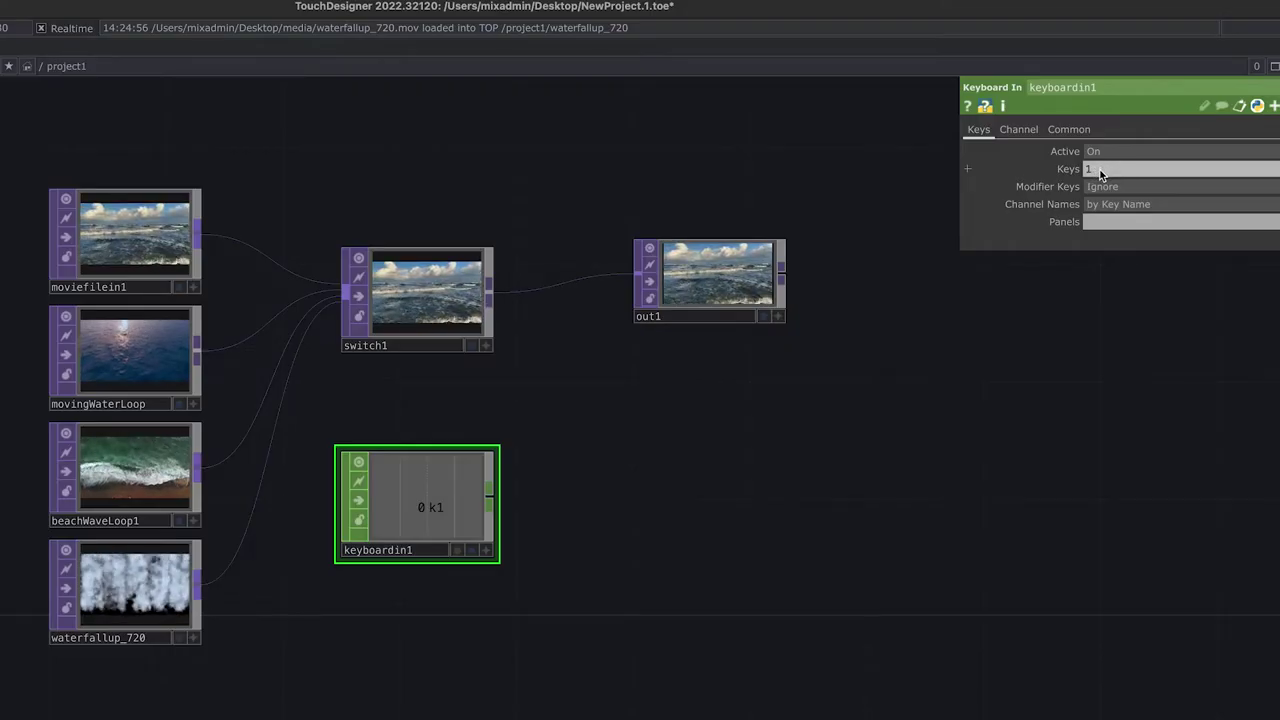
- Test how keyboardin1's channel responds to the number 1 on the keyboard
{"action": "key", "text": "1"}
{"action": "key", "text": "1"}
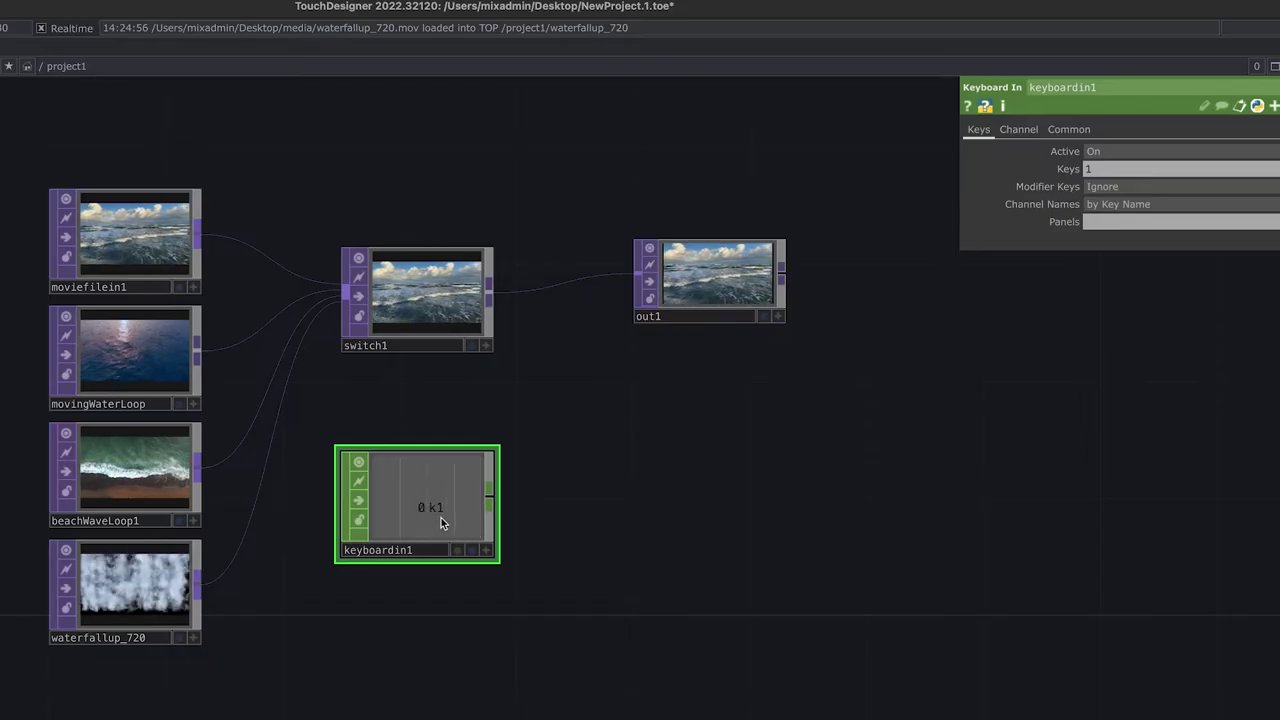
{"action": "key", "text": "1"}
{"action": "key", "text": "1"}
{"action": "key", "text": "1"}
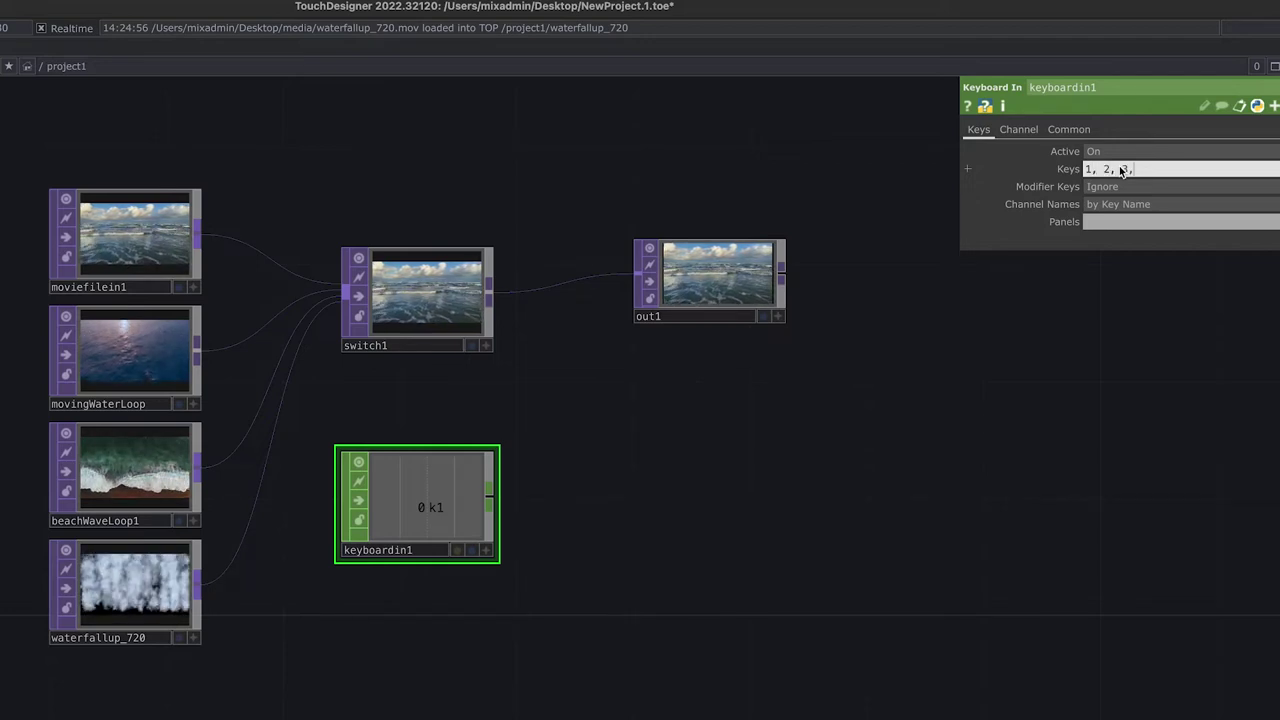
- Set keyboardin1's Keys to 1, 2, 3, 4 and test its channels with the numbers 1 and 4
{"action": "key", "text": "Return"}
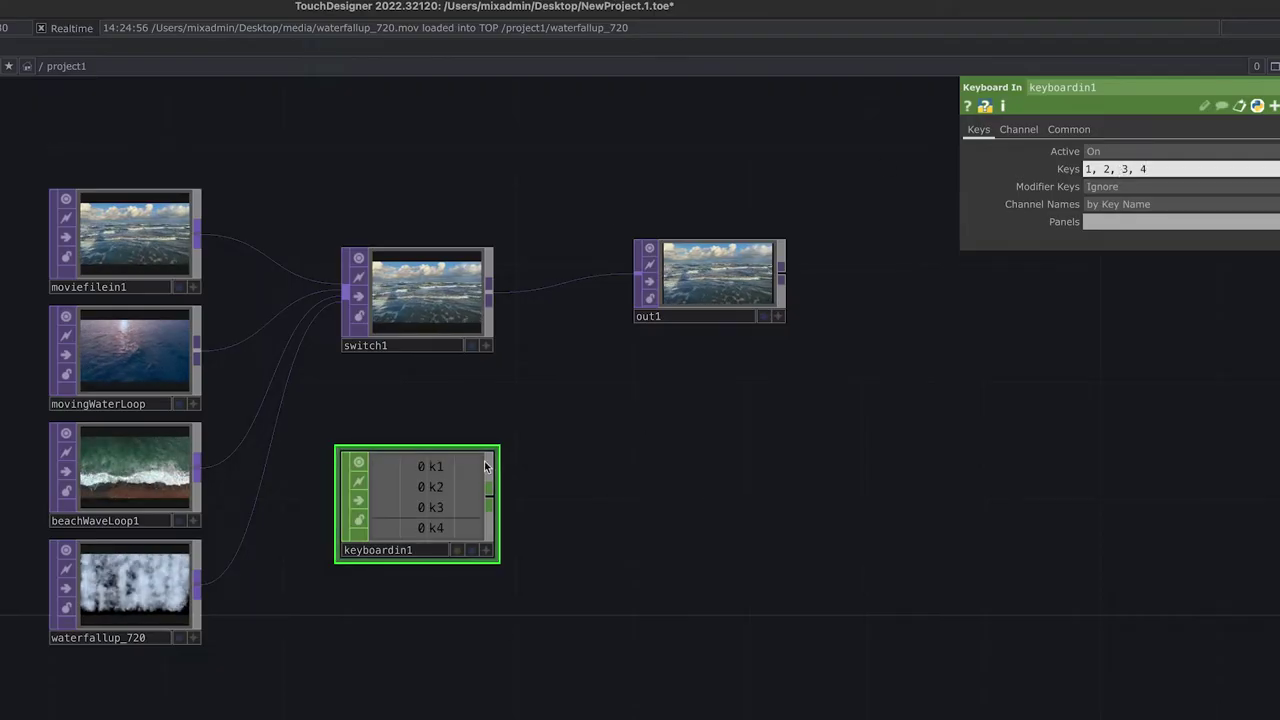
{"action": "key", "text": "1"}
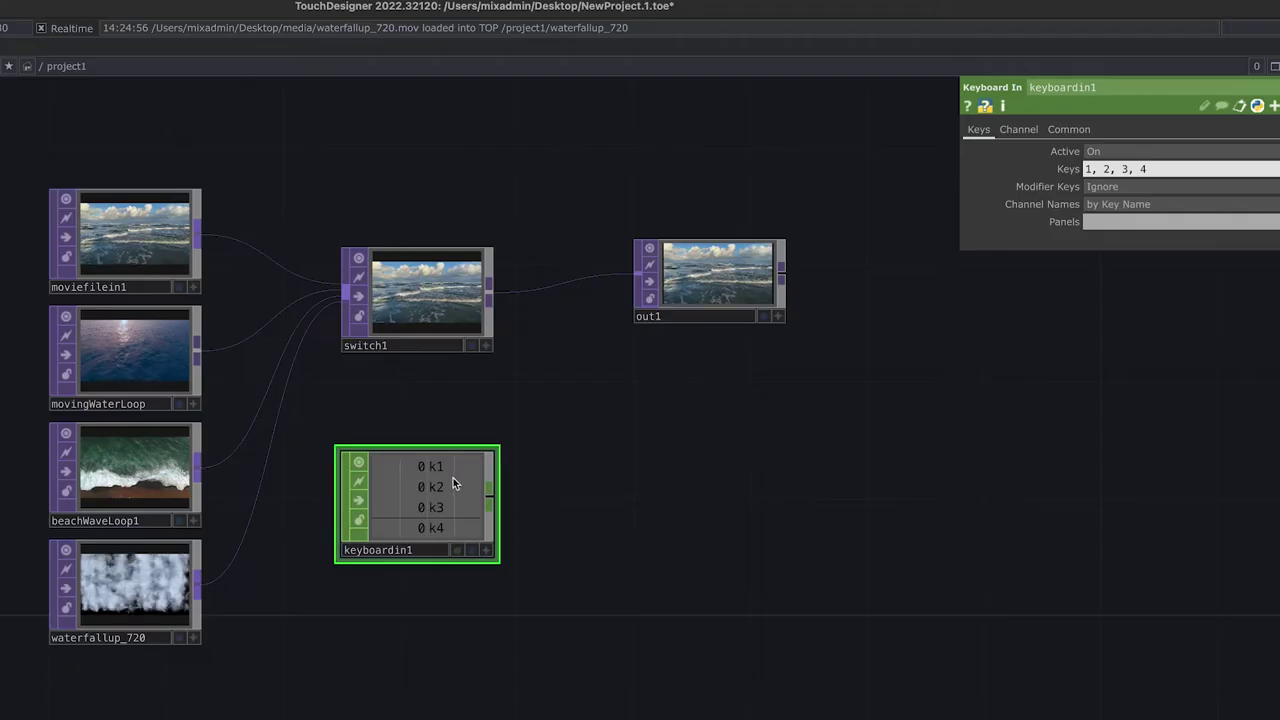
{"action": "key", "text": "4"}
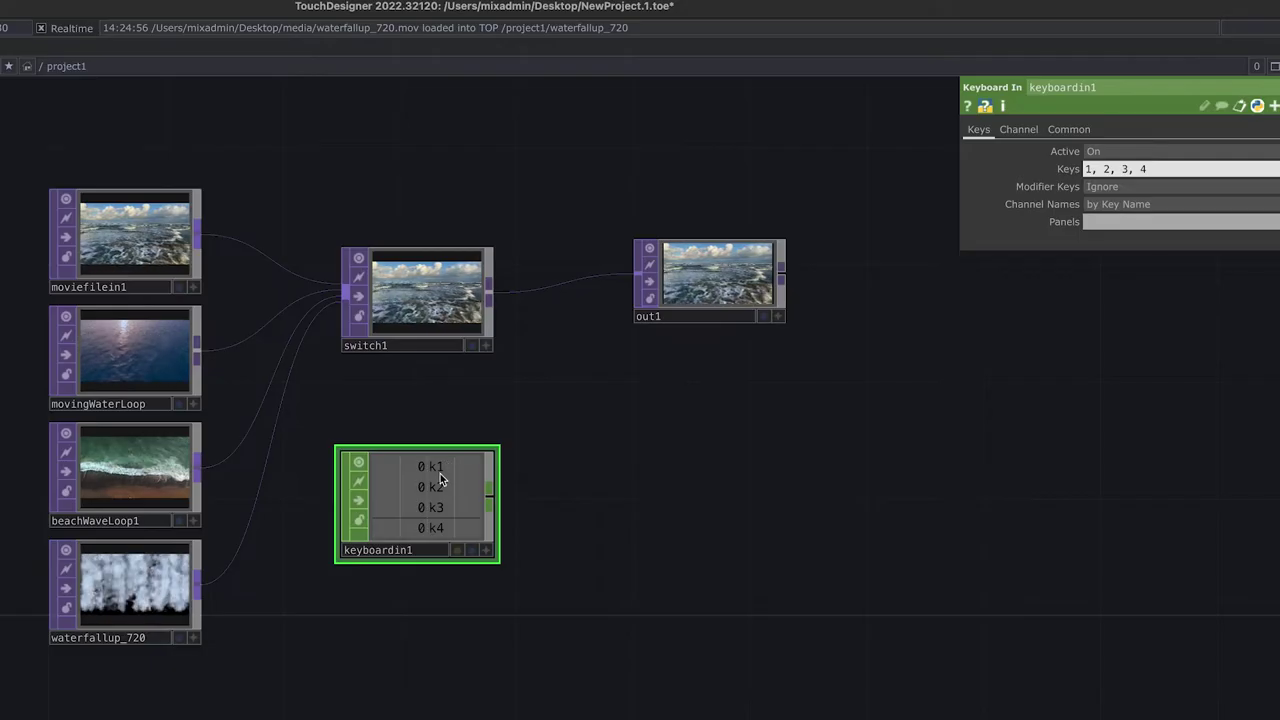
{"action": "key", "text": "1"}
{"action": "key", "text": "1"}
{"action": "key", "text": "1"}
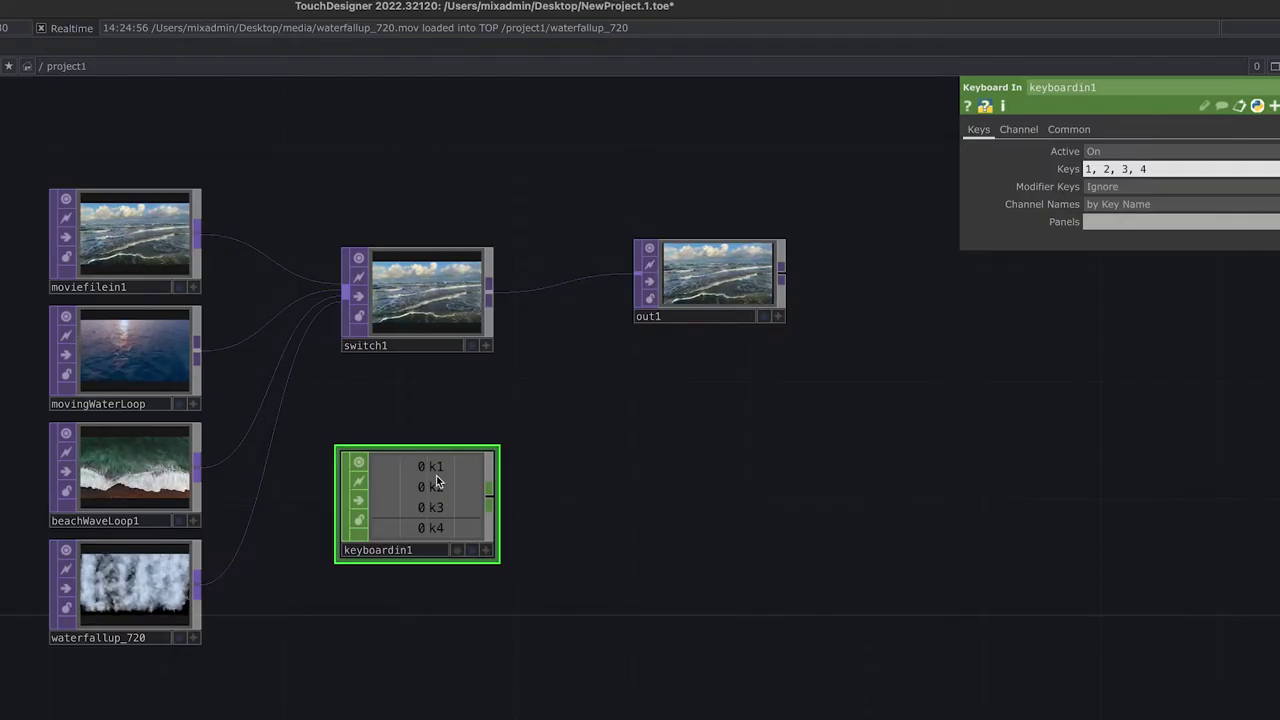
- Add a Logic CHOP beside keyboardin1 and connect keyboardin1's output to its input
{"action": "key", "text": "Tab"}
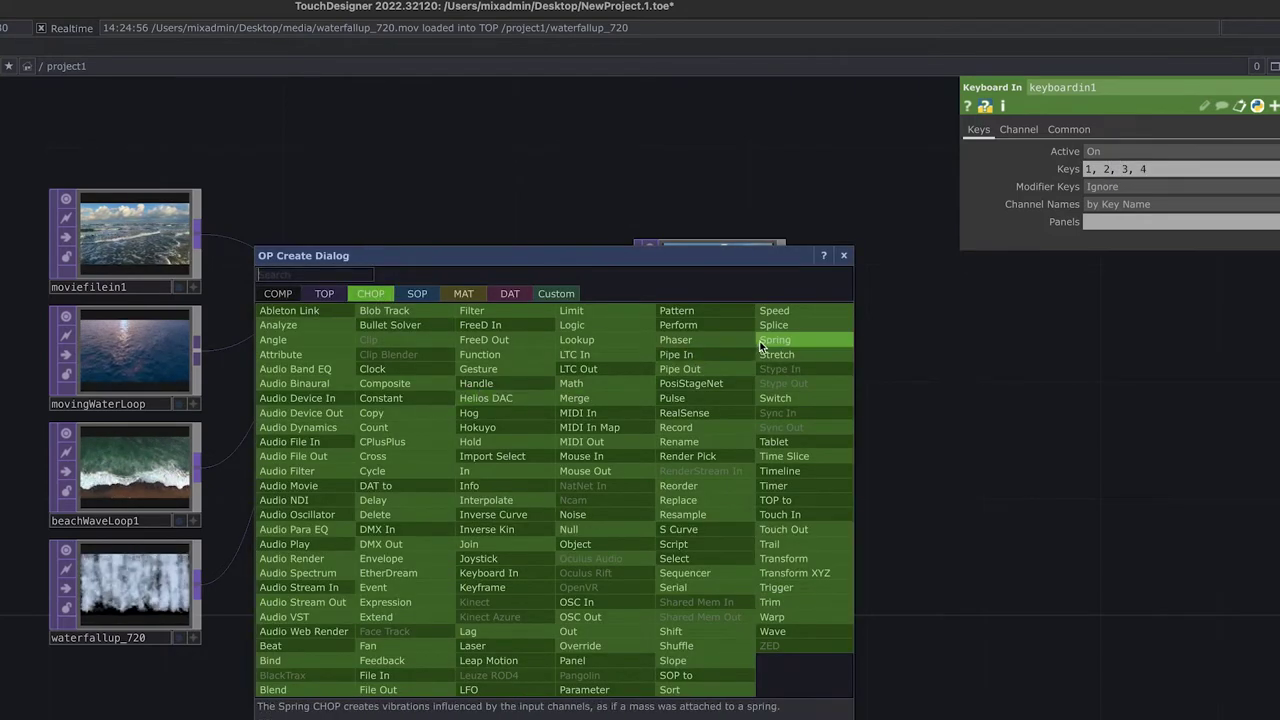
{"action": "left_click", "coordinate": [590, 325]}
{"action": "left_click", "coordinate": [612, 505]}
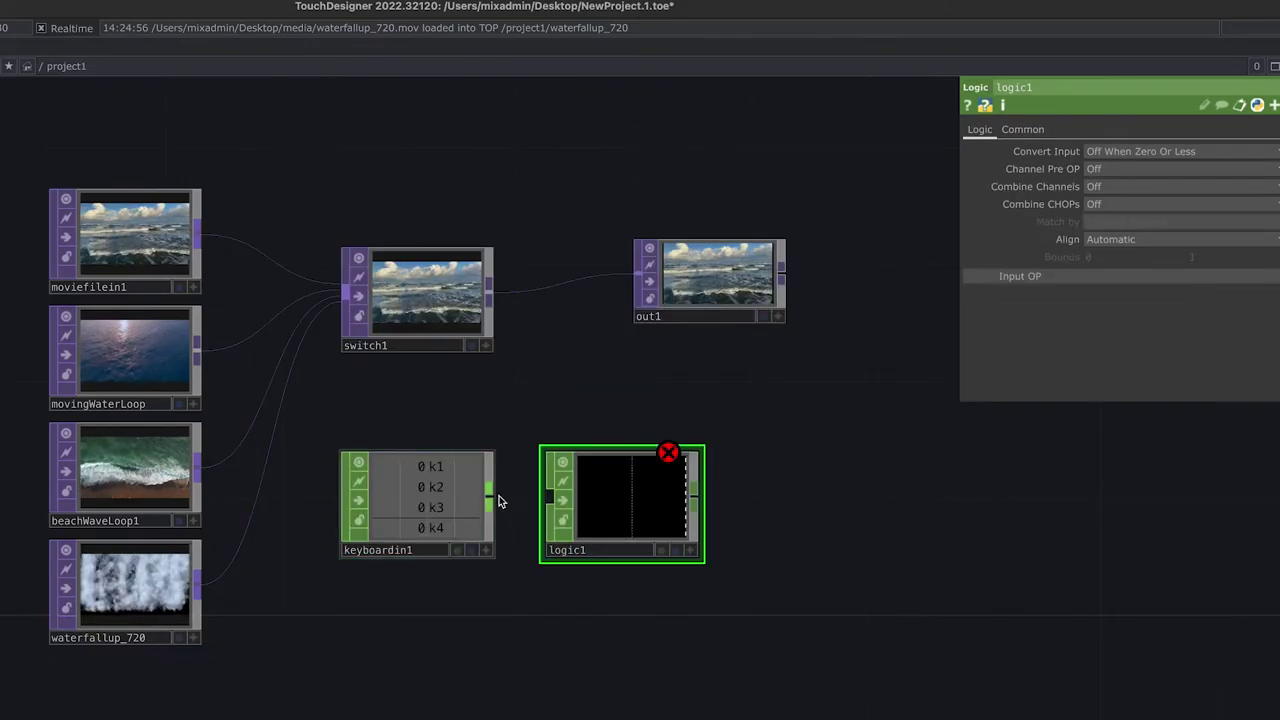
{"action": "left_click_drag", "start_coordinate": [491, 503], "coordinate": [550, 497]}
- Test how logic1's channels respond to the keyboard numbers 1 to 4
{"action": "key", "text": "2"}
{"action": "key", "text": "4"}
{"action": "key", "text": "1"}
{"action": "key", "text": "2"}
{"action": "key", "text": "3"}
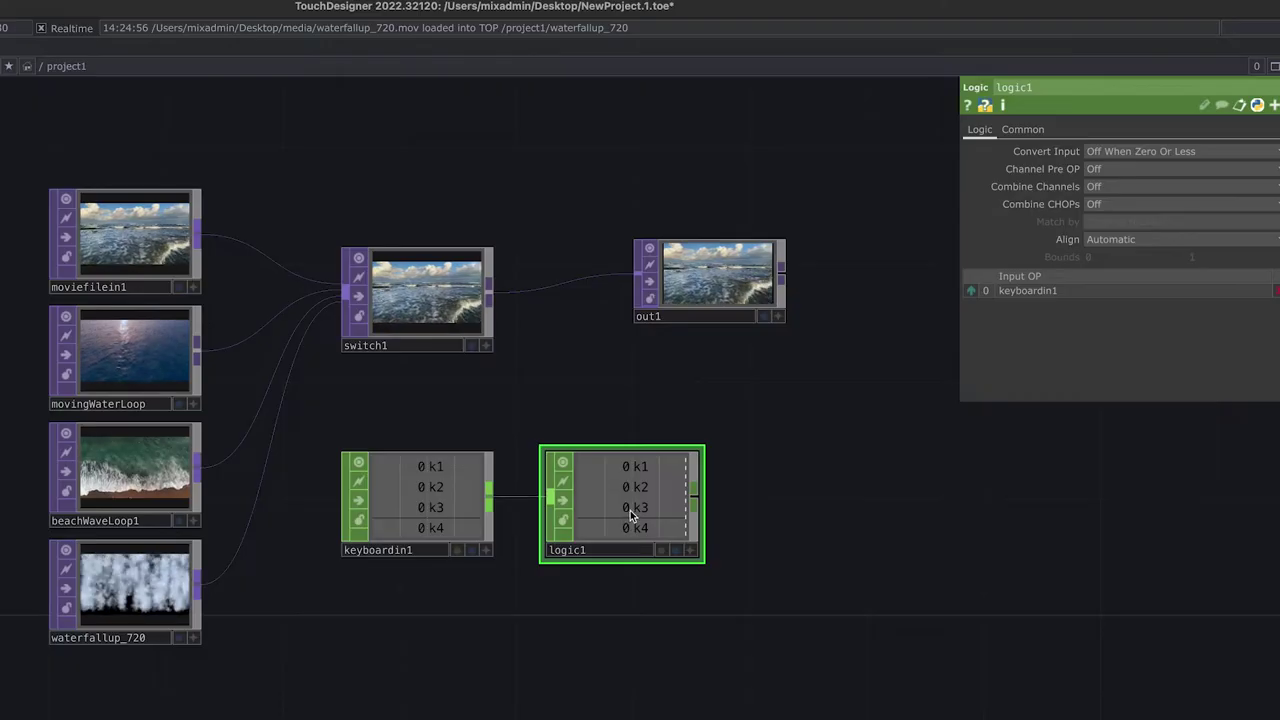
- Set logic1's Channel Pre OP to Radio Button and test its channels with the numbers 1 to 4 in turn
{"action": "left_click", "coordinate": [1104, 168]}
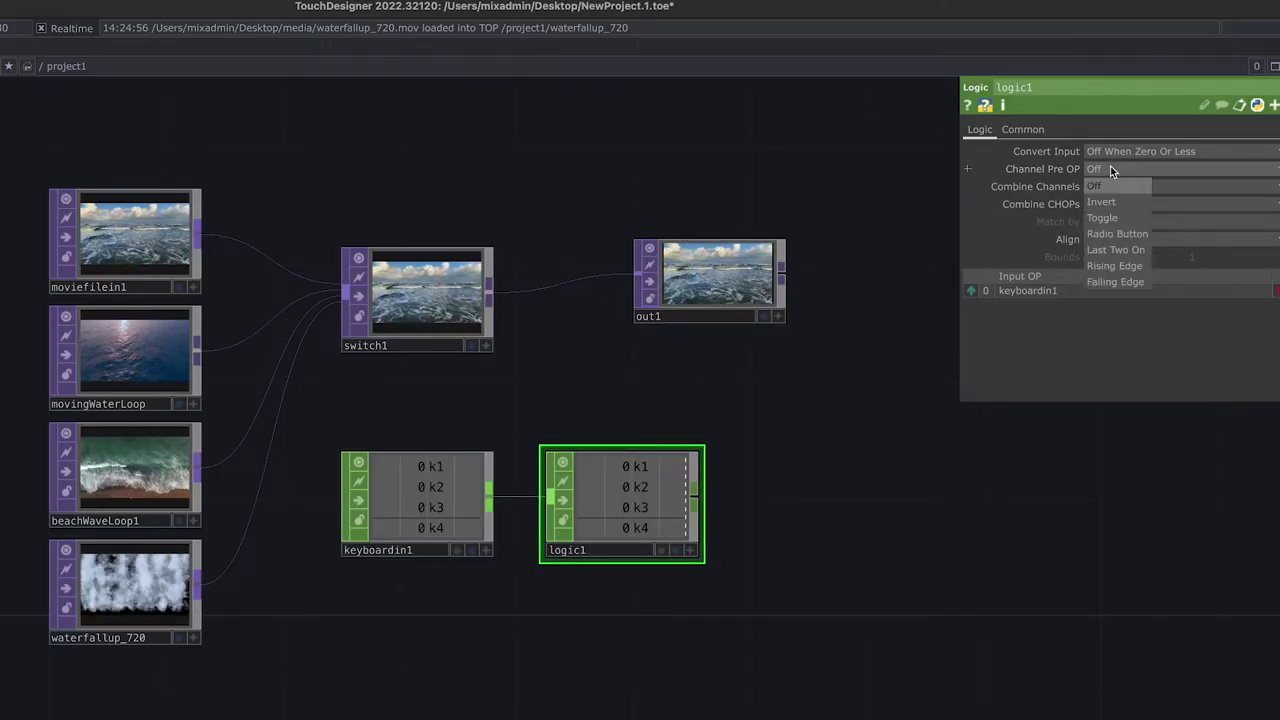
{"action": "left_click", "coordinate": [1134, 235]}
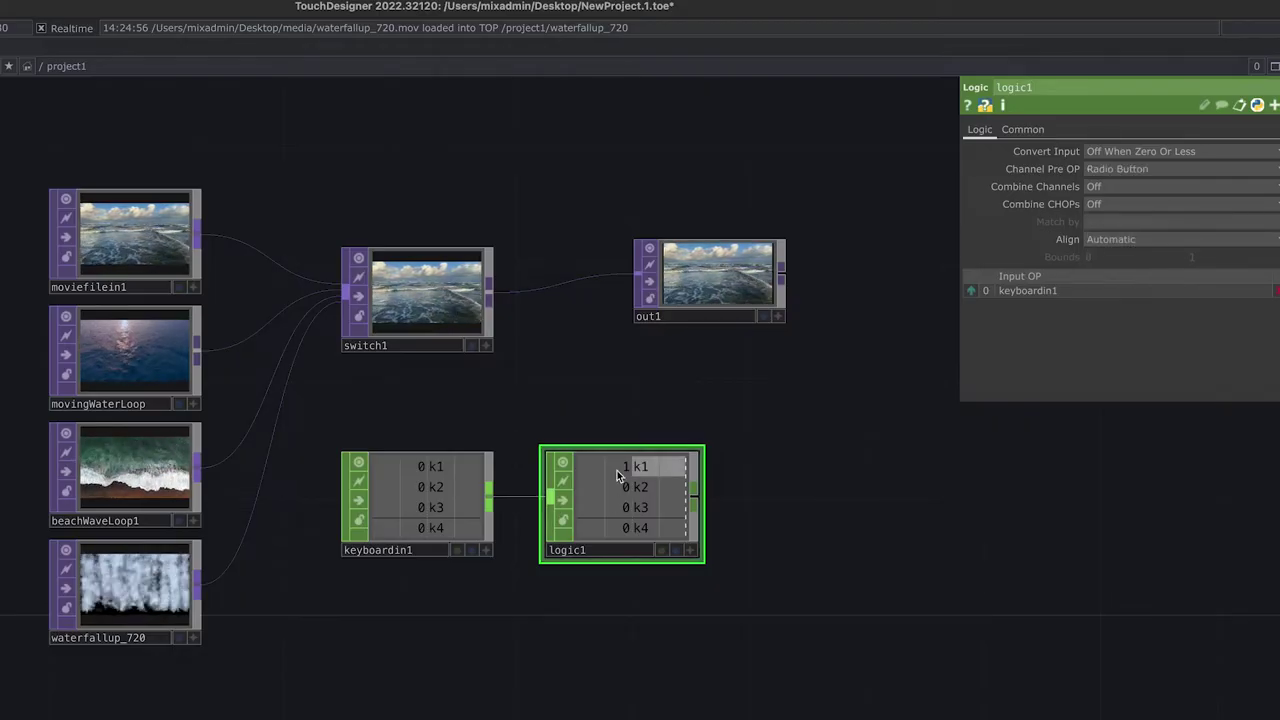
{"action": "key", "text": "1"}
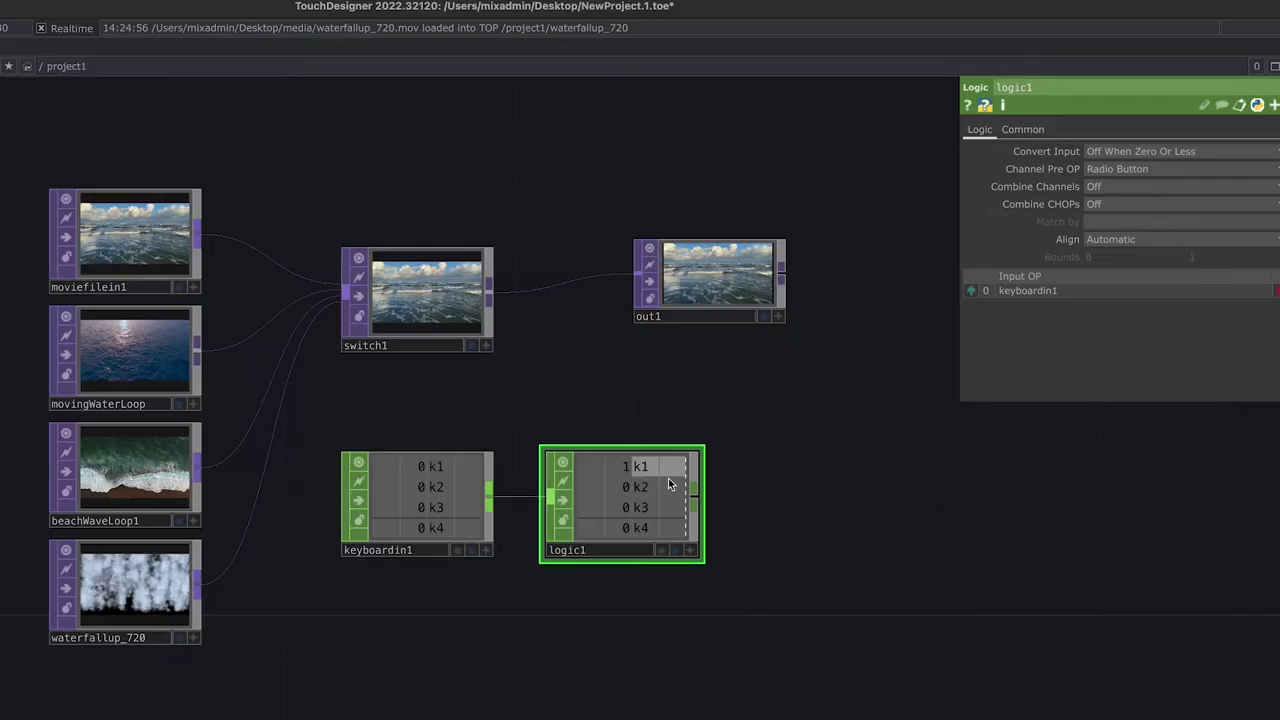
{"action": "key", "text": "2"}
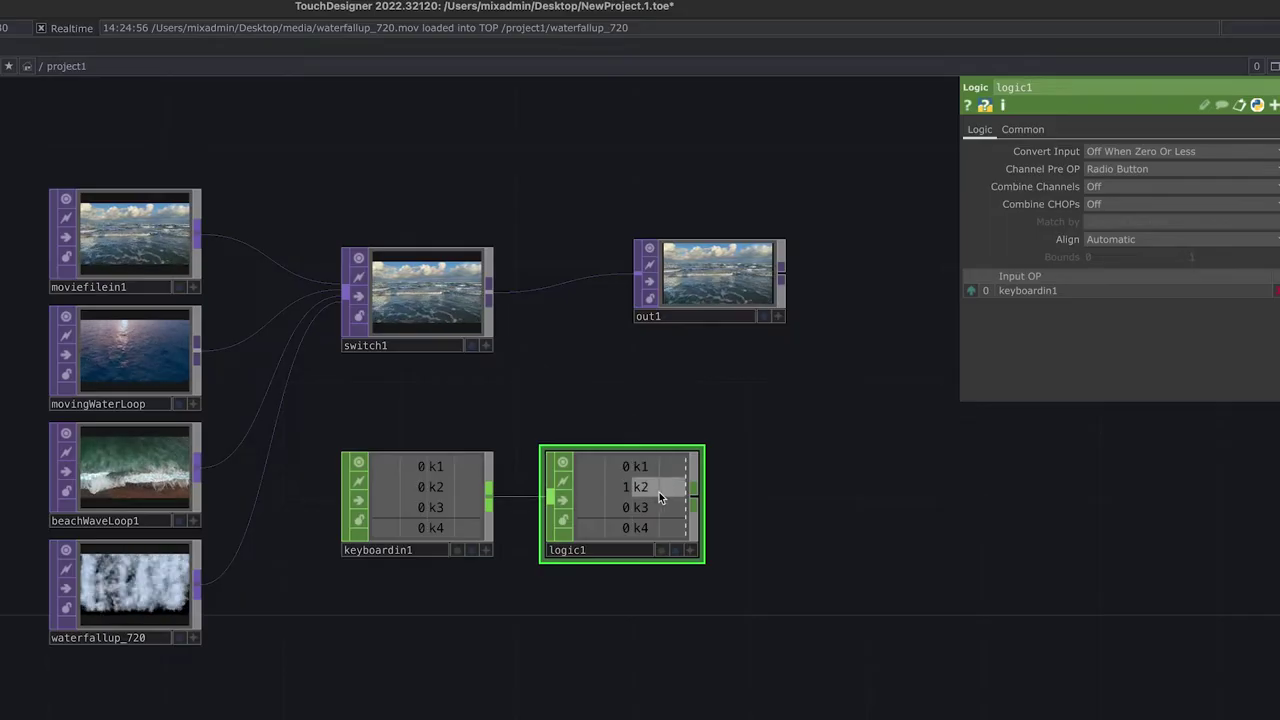
{"action": "key", "text": "2"}
{"action": "key", "text": "2"}
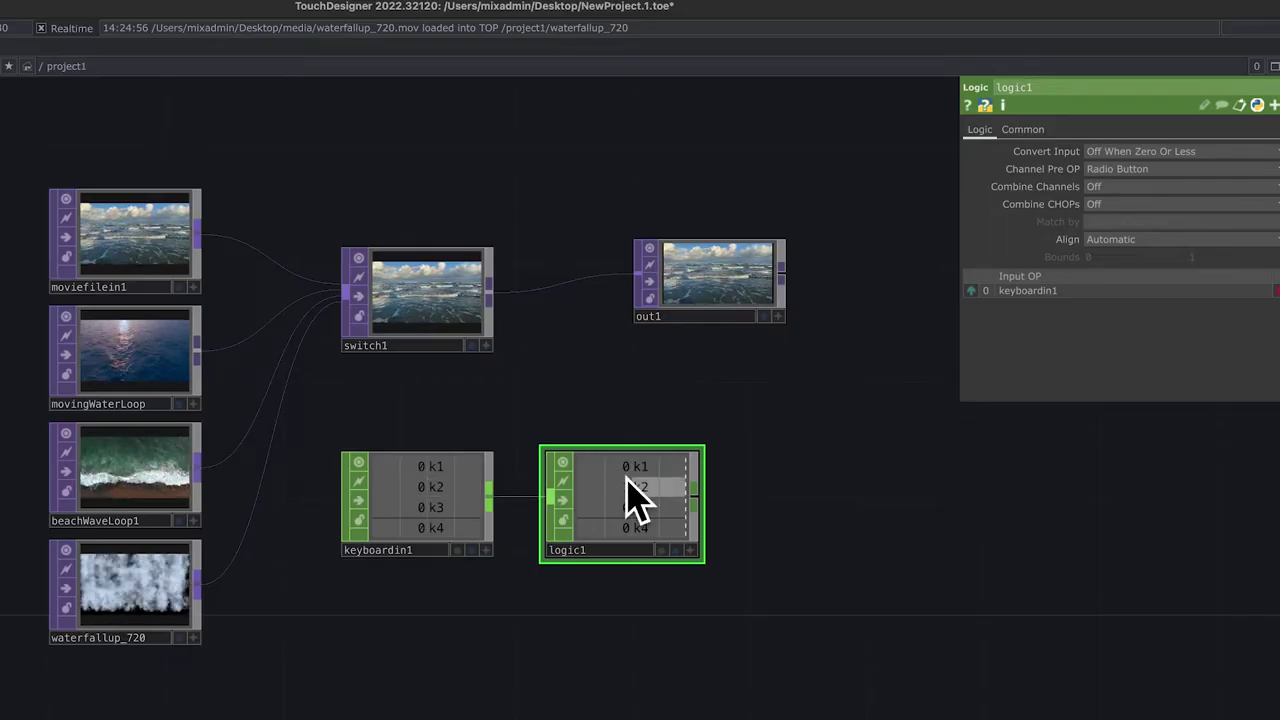
{"action": "key", "text": "3"}
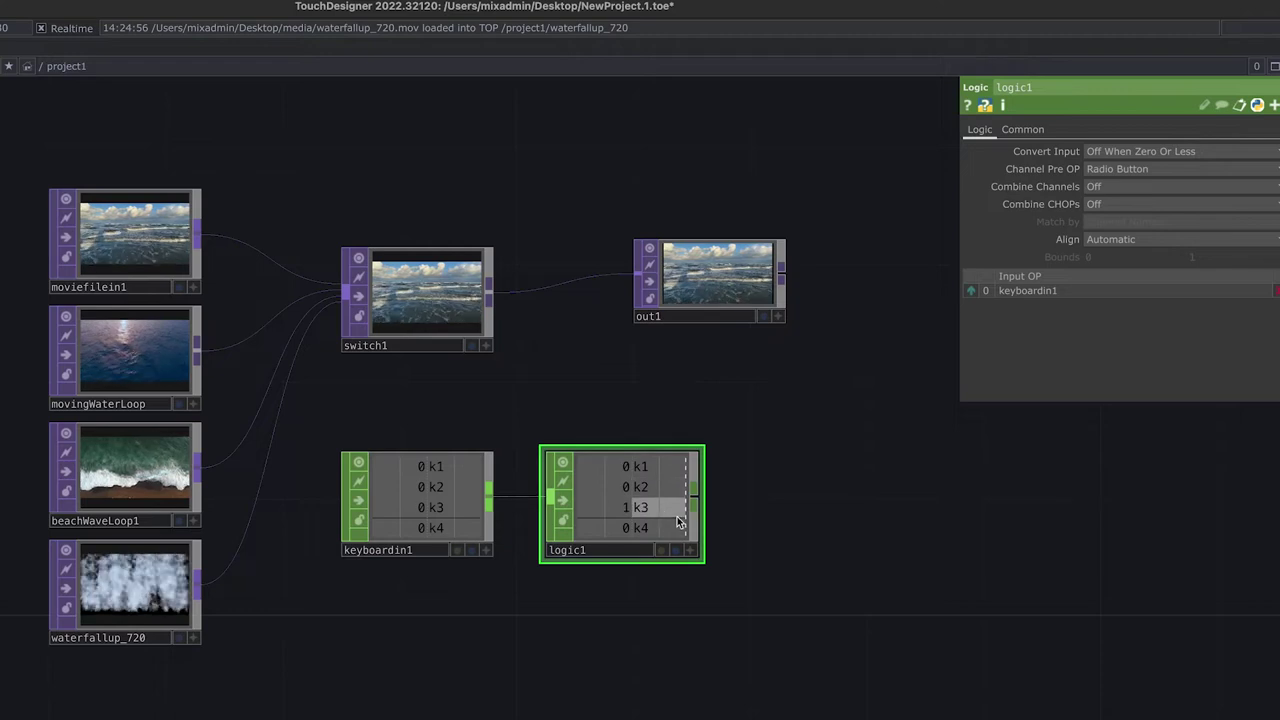
{"action": "key", "text": "4"}
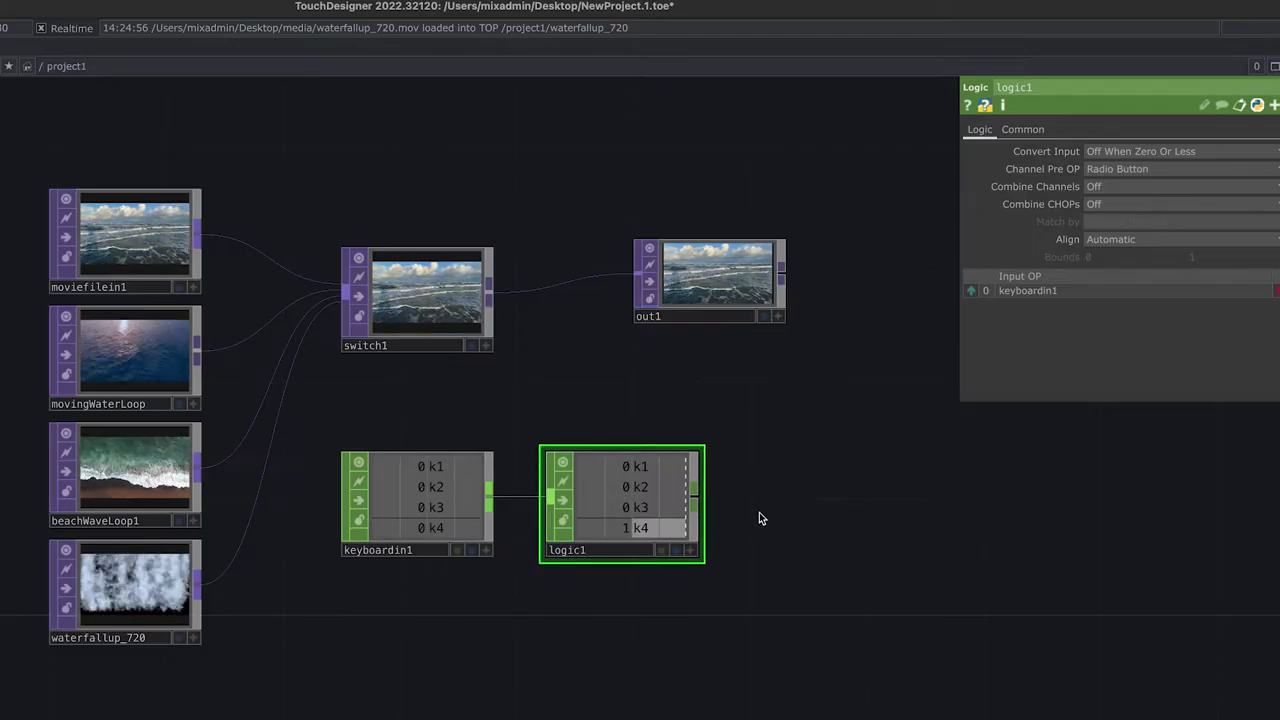
- Add a Fan CHOP beside logic1 and connect logic1's output to its input
{"action": "key", "text": "Tab"}
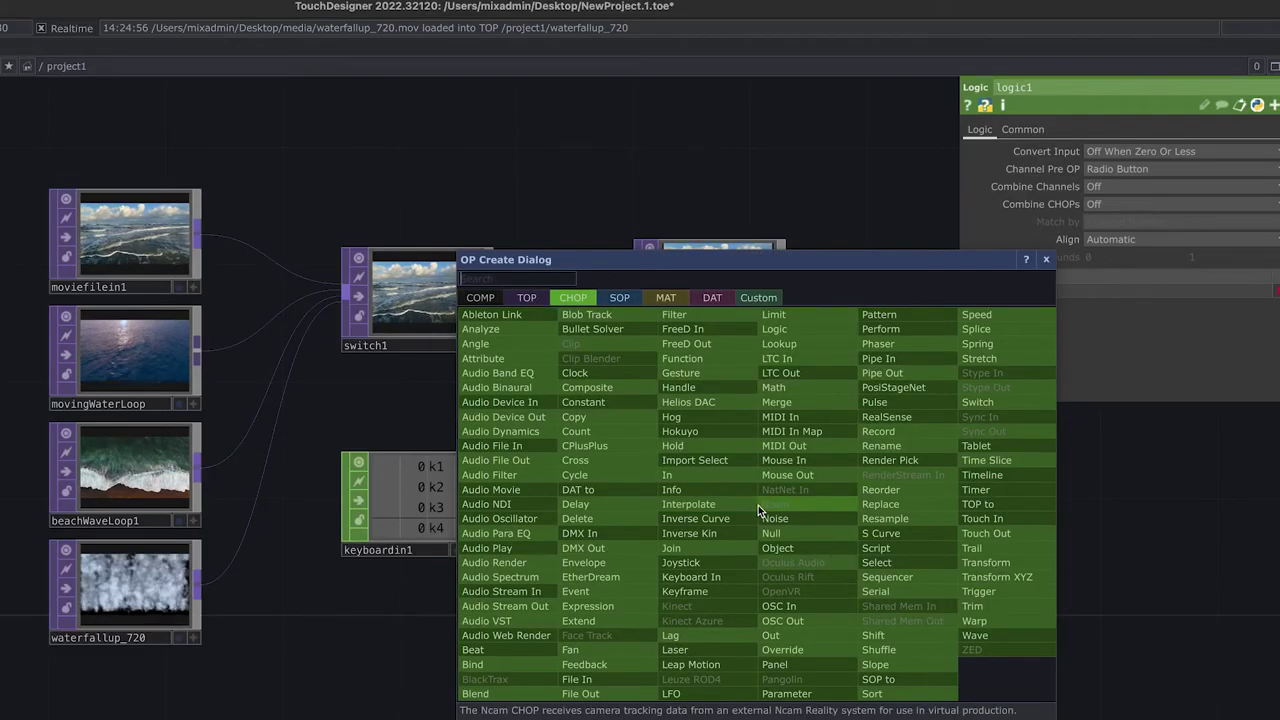
{"action": "left_click", "coordinate": [589, 648]}
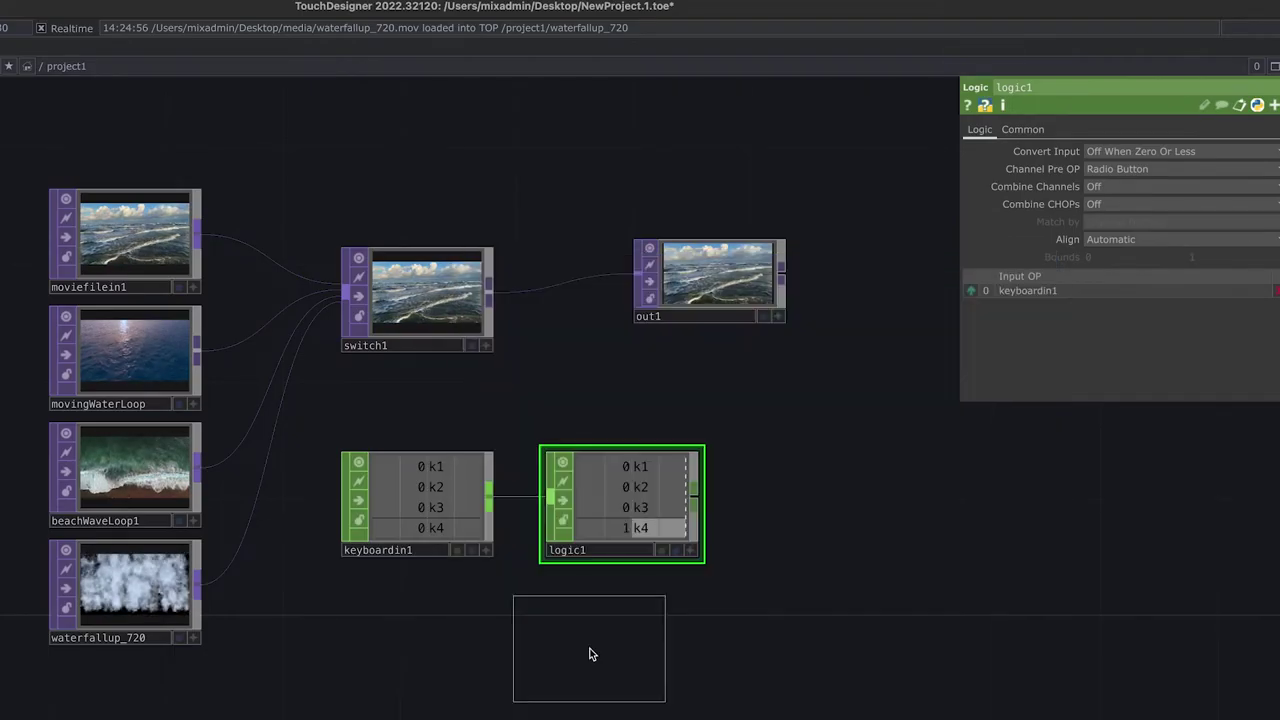
{"action": "left_click", "coordinate": [822, 514]}
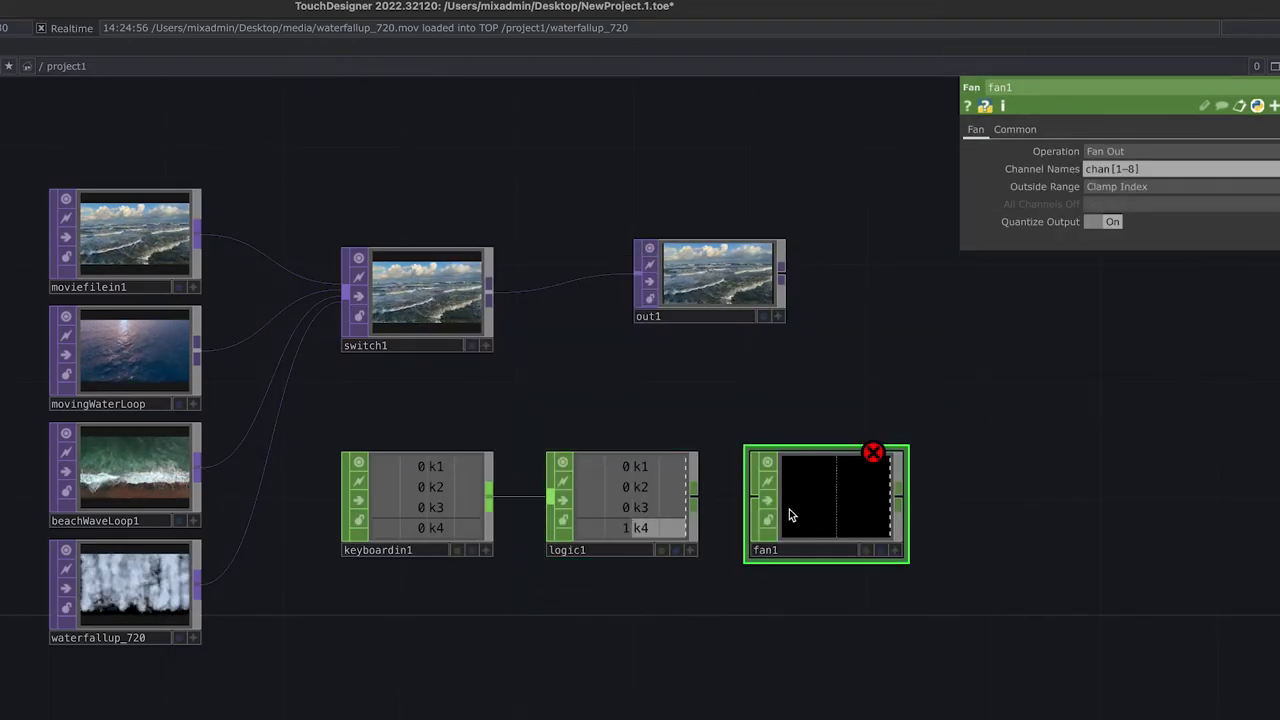
{"action": "left_click_drag", "start_coordinate": [696, 500], "coordinate": [765, 500]}
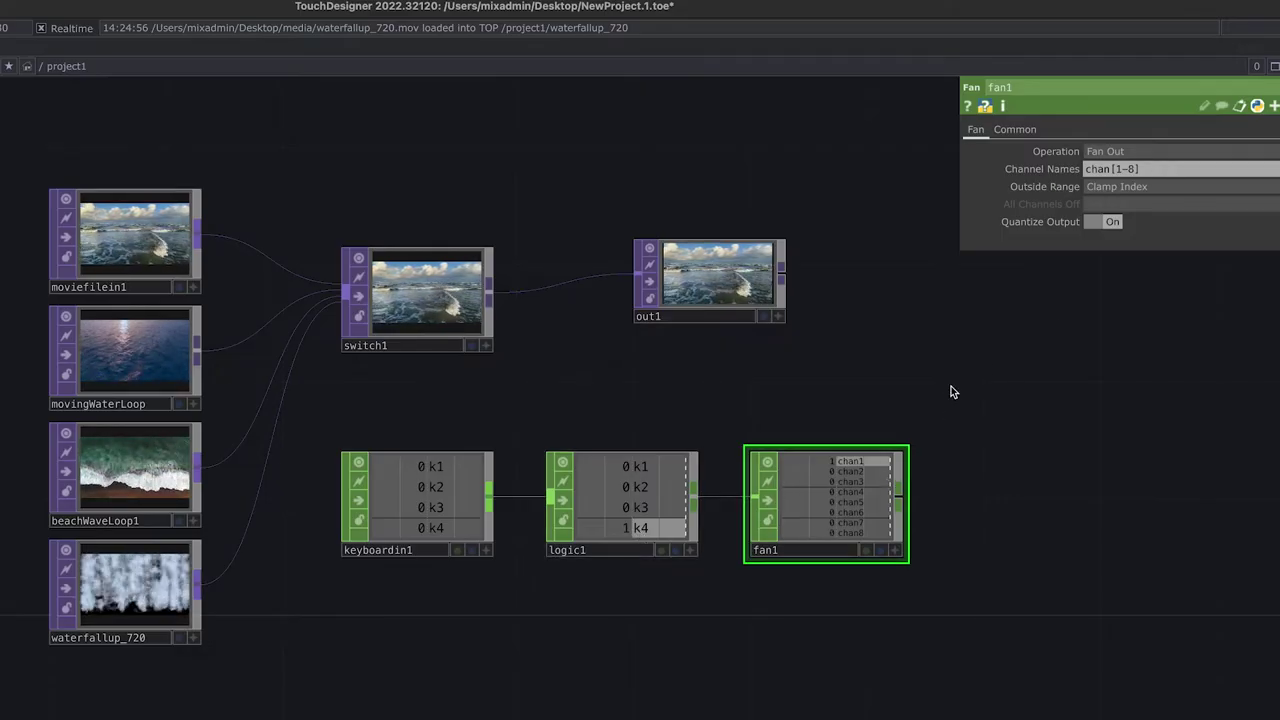
- Set fan1's Operation to Fan In and test its output by cycling through the numbers 1 to 4
{"action": "left_click", "coordinate": [1139, 154]}
{"action": "left_click", "coordinate": [1100, 187]}
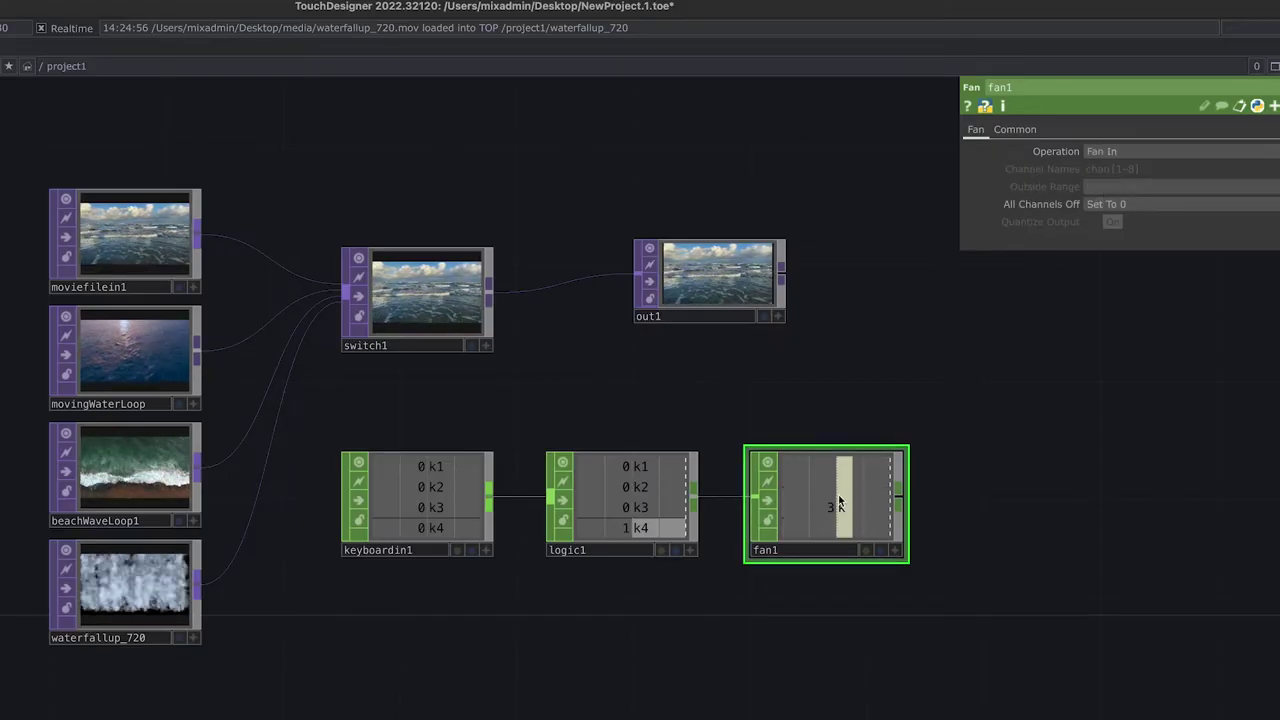
{"action": "key", "text": "1"}
{"action": "key", "text": "2"}
{"action": "key", "text": "3"}
{"action": "key", "text": "4"}
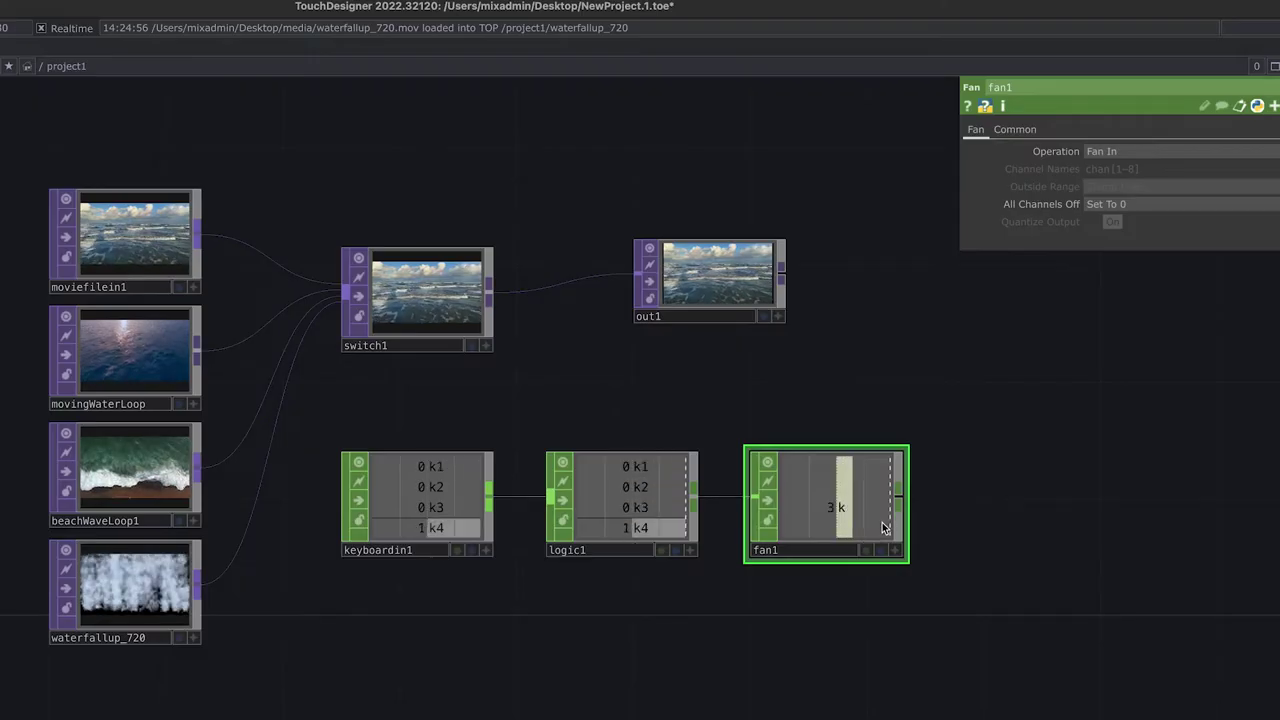
{"action": "key", "text": "1"}
{"action": "key", "text": "2"}
{"action": "key", "text": "3"}
{"action": "key", "text": "4"}
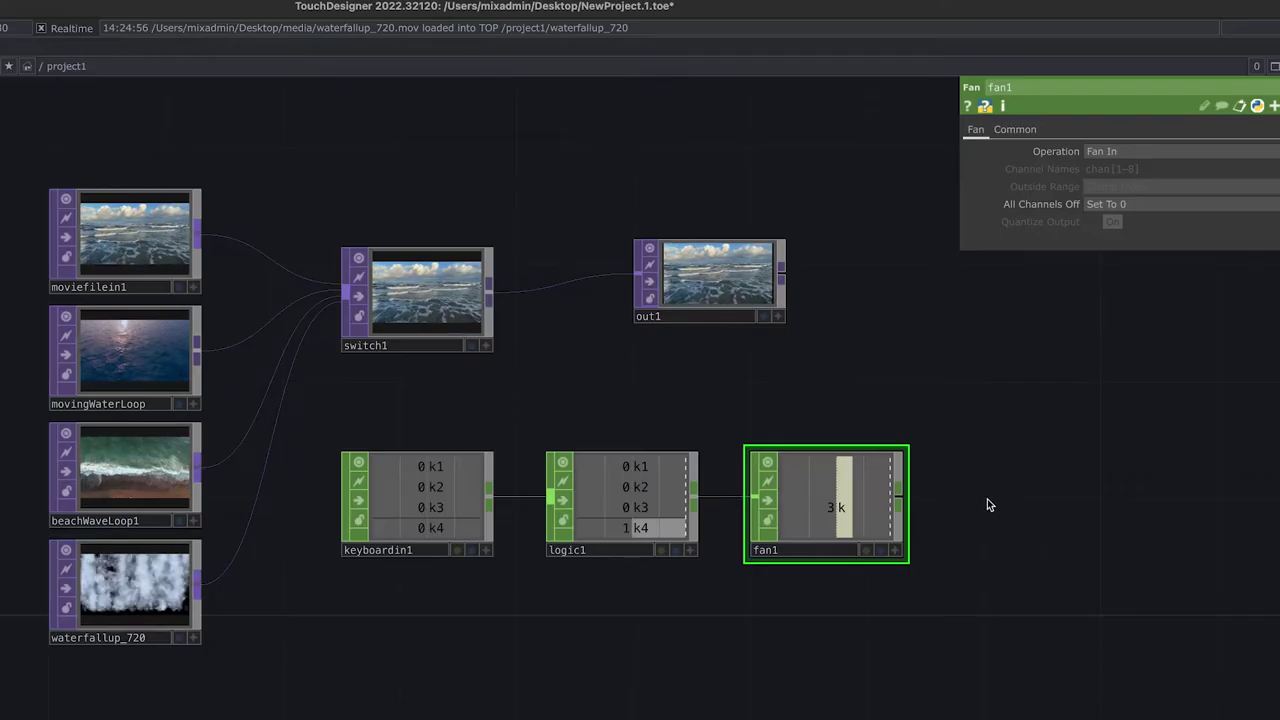
- Add a Null CHOP beside fan1 with a small gap between them, and connect fan1's output to its input
{"action": "key", "text": "Tab"}
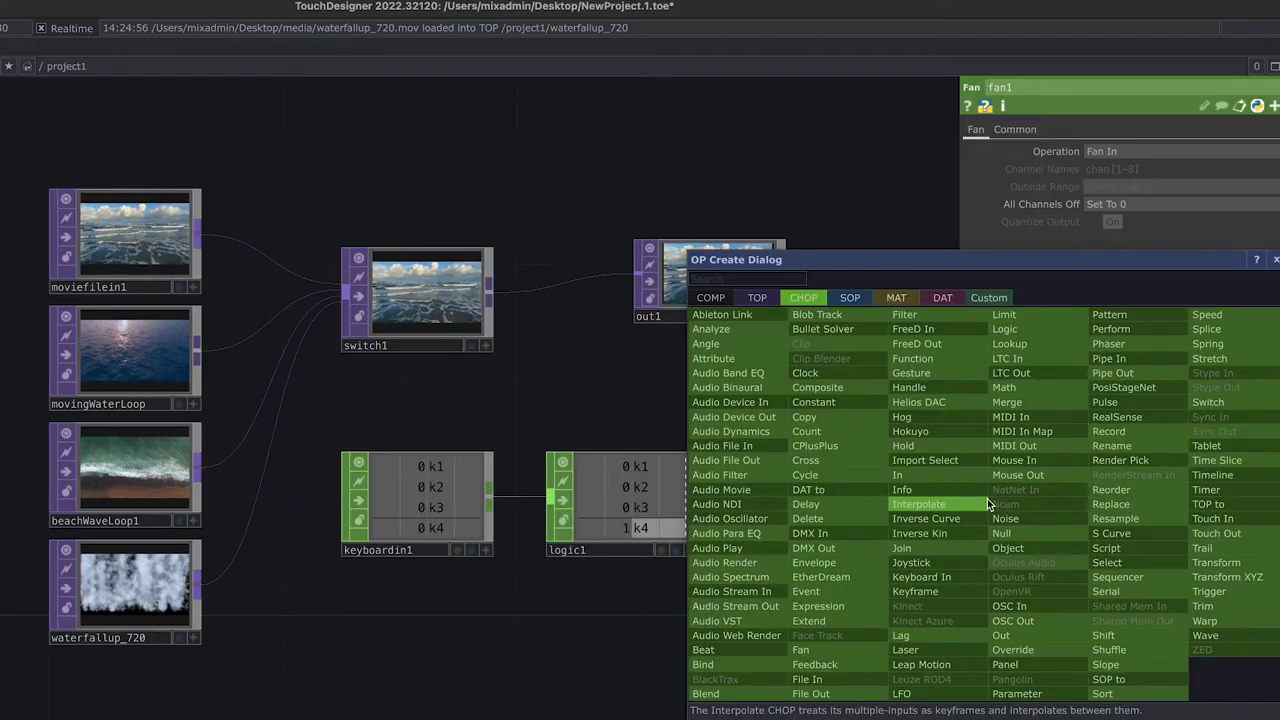
{"action": "left_click", "coordinate": [1040, 533]}
{"action": "left_click", "coordinate": [1048, 515]}
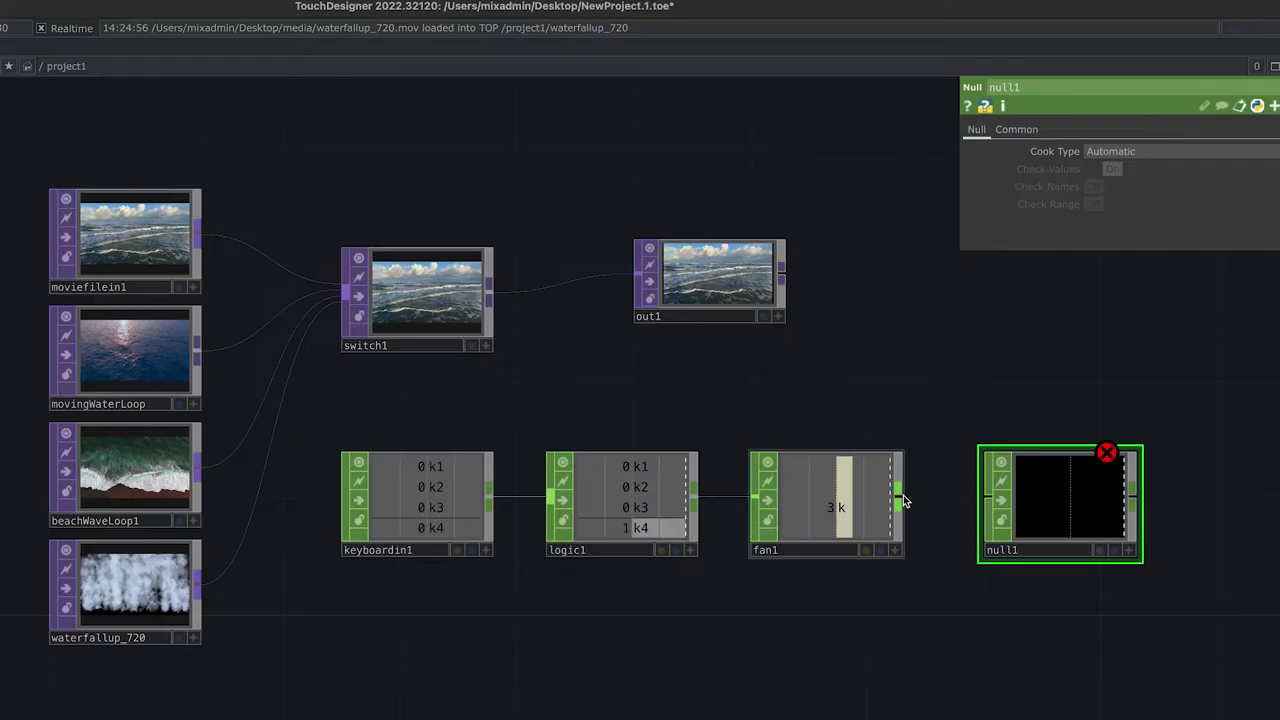
{"action": "left_click_drag", "start_coordinate": [954, 499], "coordinate": [990, 497]}
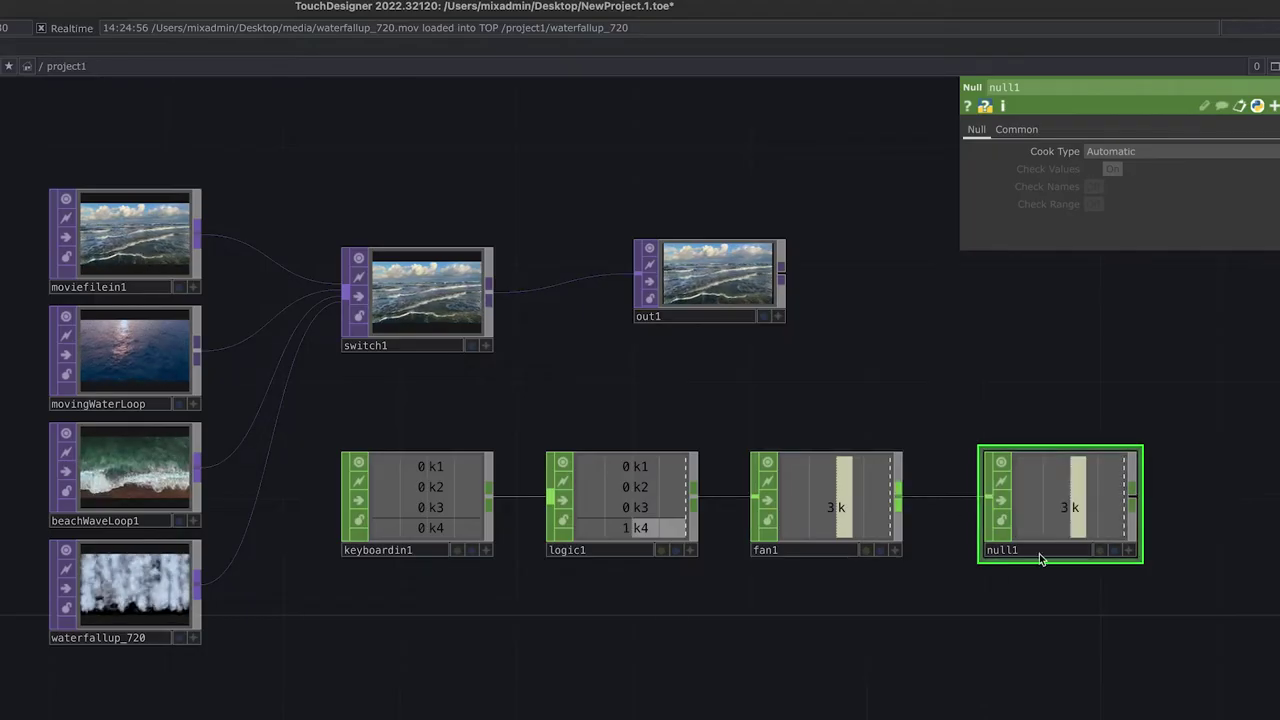
{"action": "left_click_drag", "start_coordinate": [1071, 508], "coordinate": [1041, 508]}
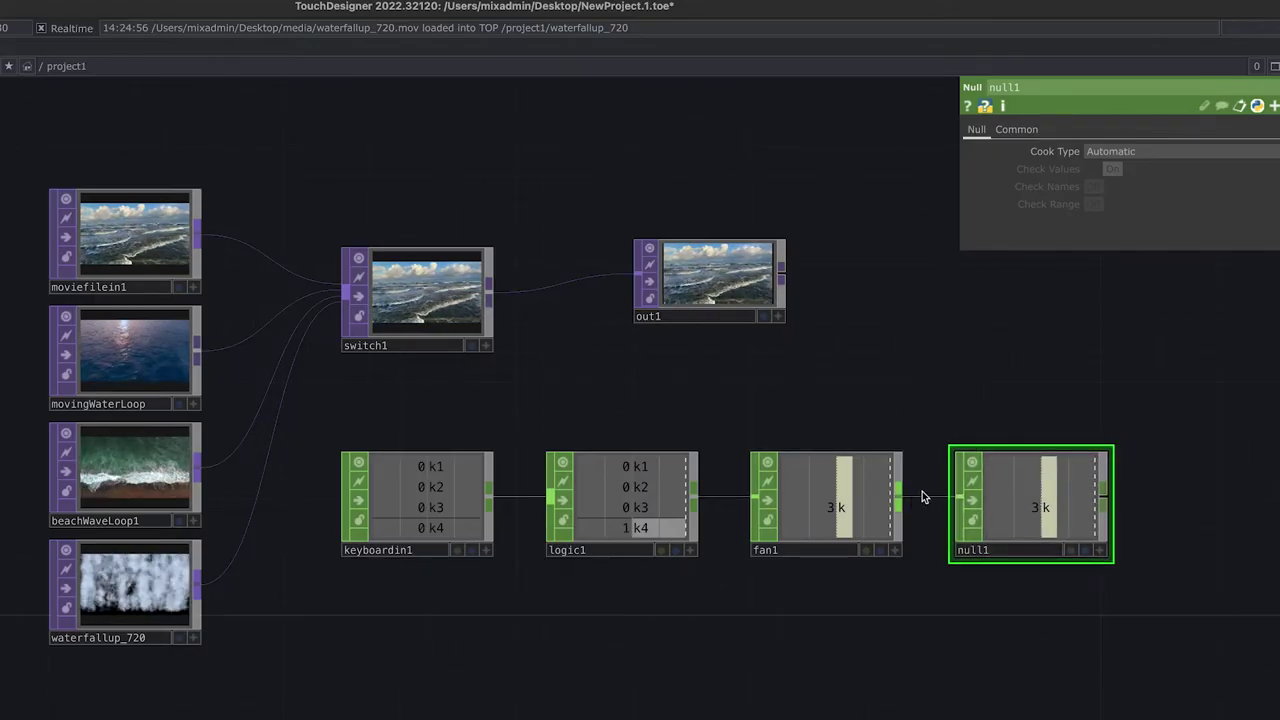
{"action": "left_click_drag", "start_coordinate": [986, 520], "coordinate": [1015, 517]}
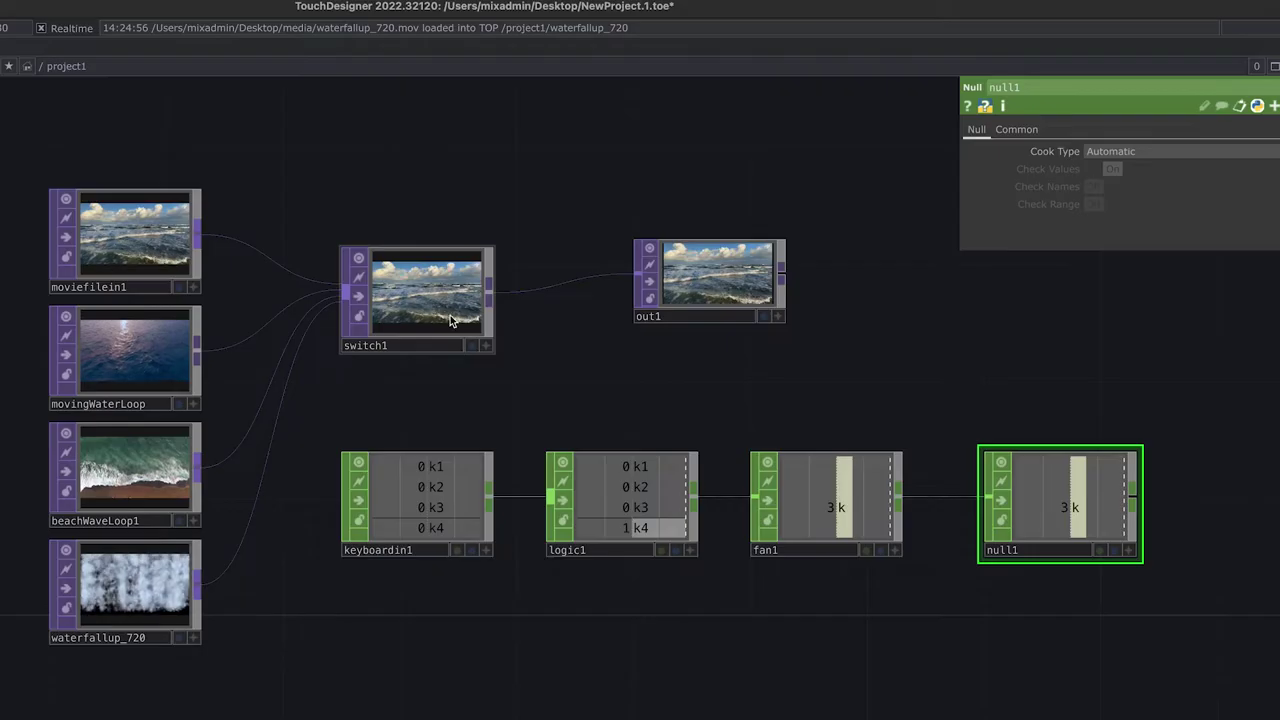
- Check whether the keyboard numbers 1, 2 and 3 change the clip shown in switch1
{"action": "key", "text": "1"}
{"action": "key", "text": "2"}
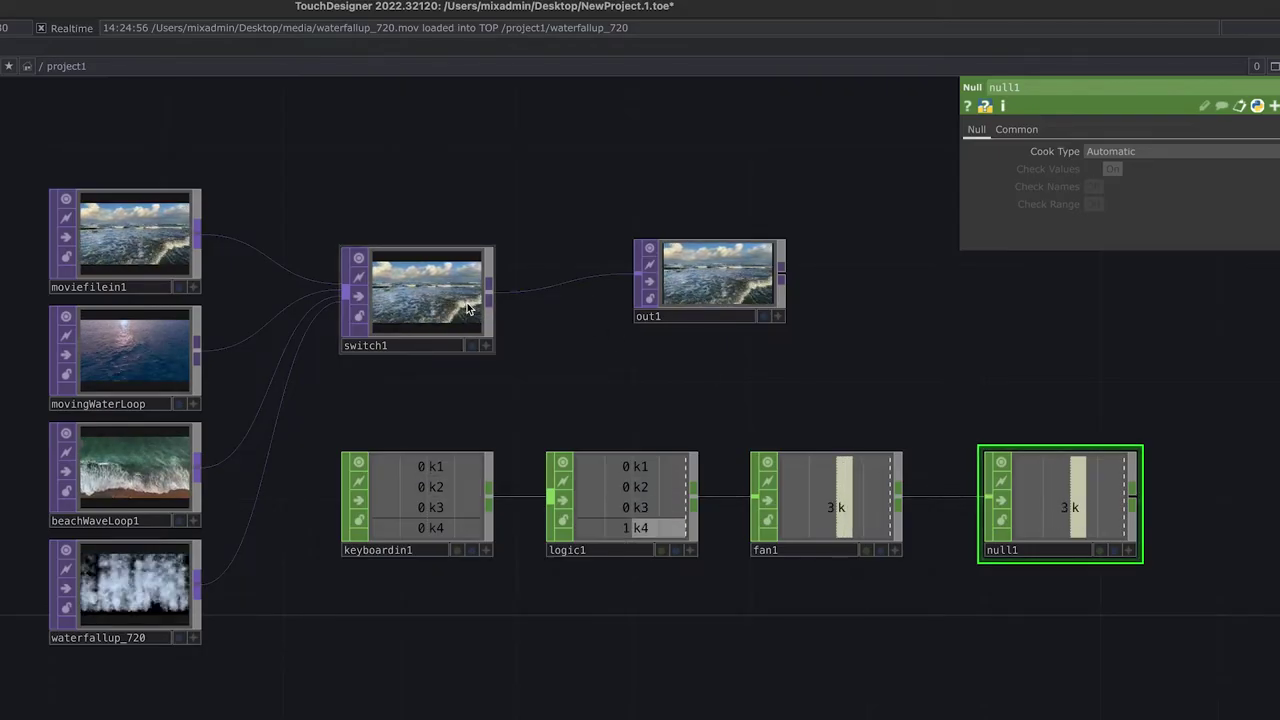
{"action": "key", "text": "1"}
{"action": "key", "text": "2"}
{"action": "key", "text": "3"}
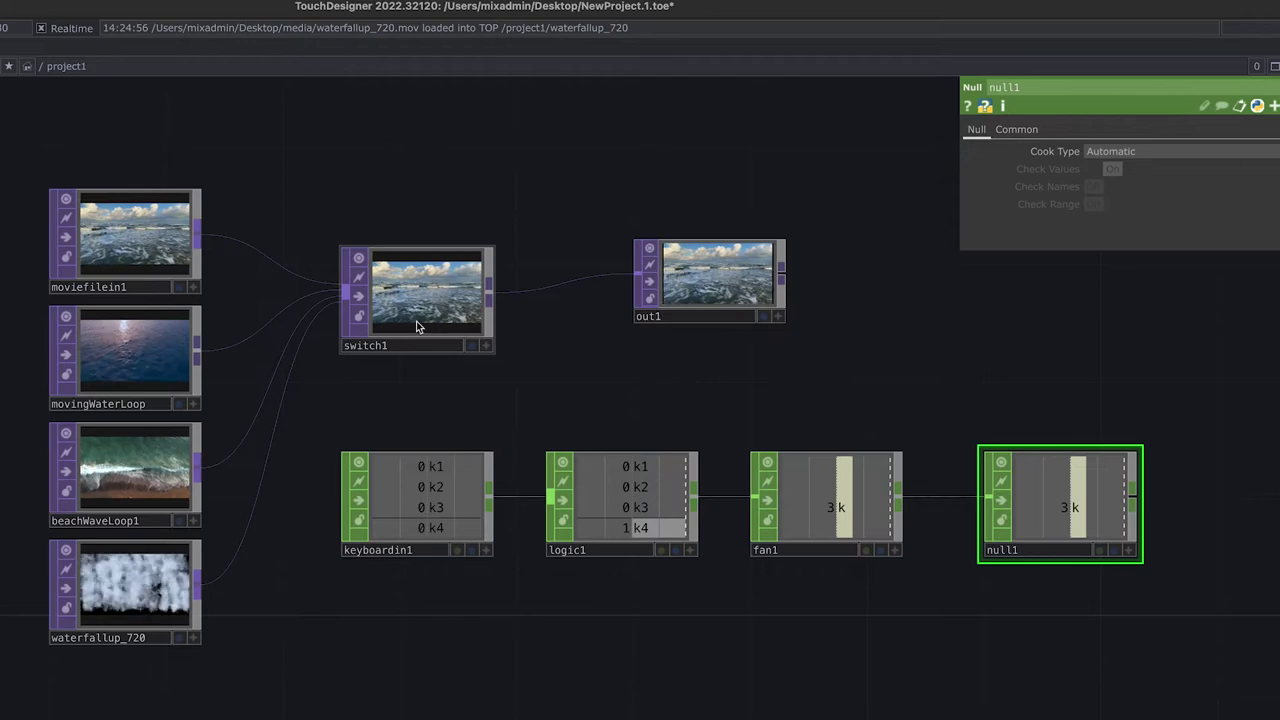
- Export null1's k channel to switch1's Index parameter as an Export CHOP
{"action": "left_click", "coordinate": [455, 289]}
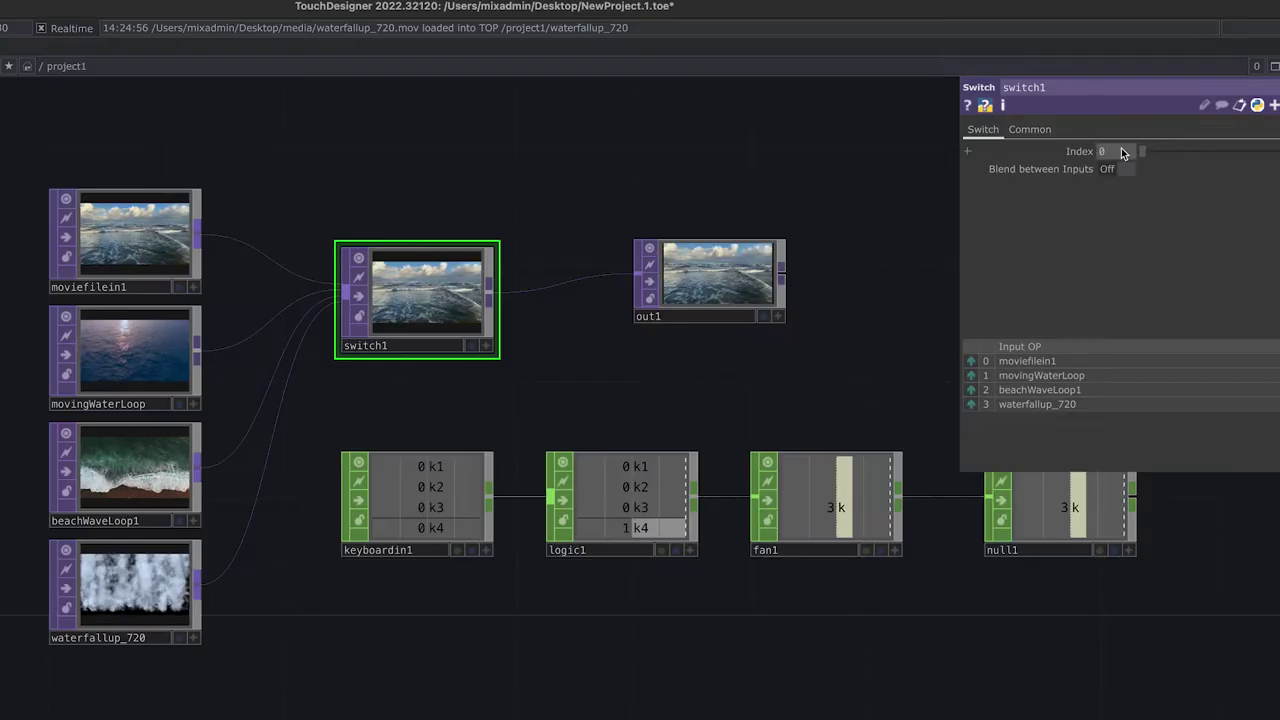
{"action": "left_click", "coordinate": [1045, 512]}
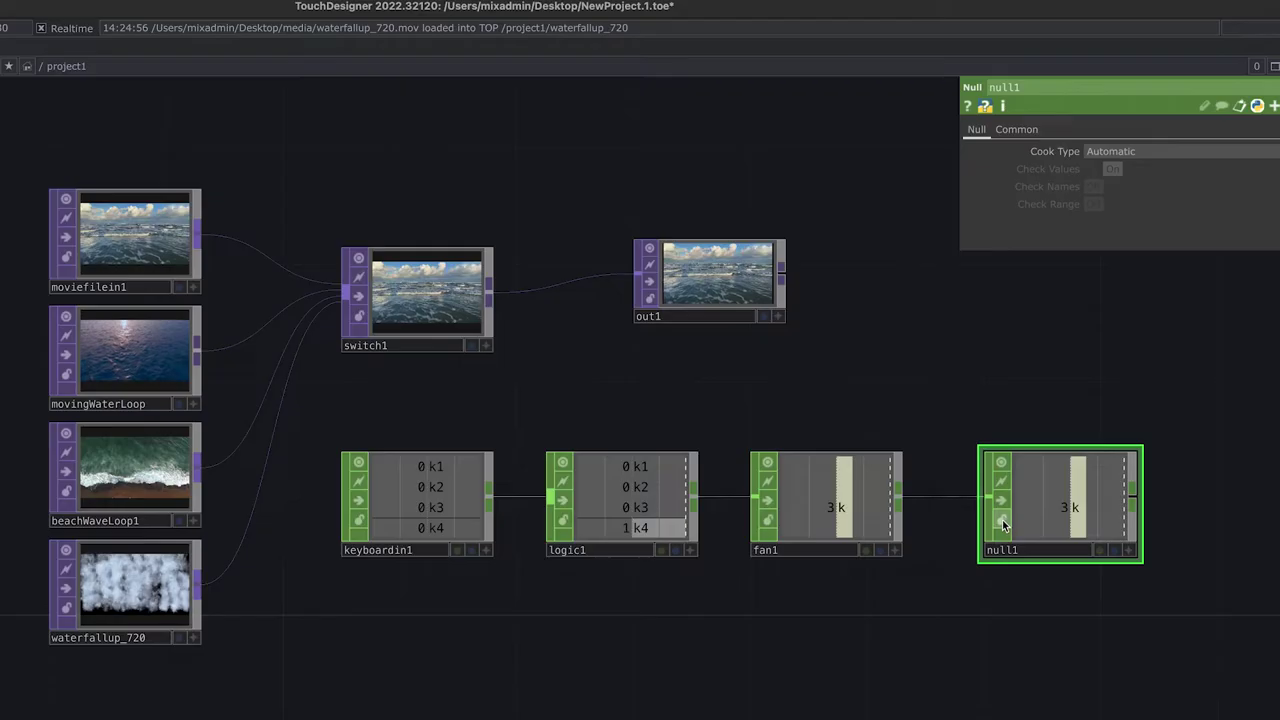
{"action": "left_click", "coordinate": [851, 502]}
{"action": "left_click", "coordinate": [1084, 519]}
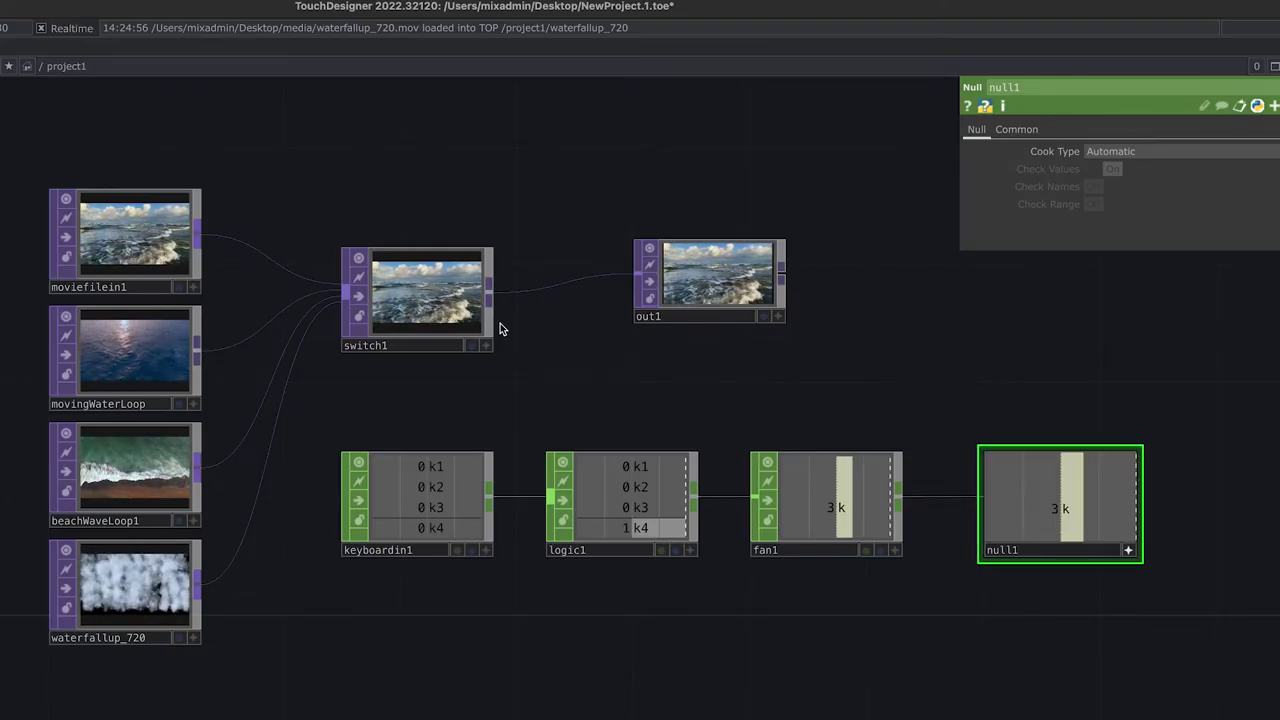
{"action": "left_click", "coordinate": [1084, 522]}
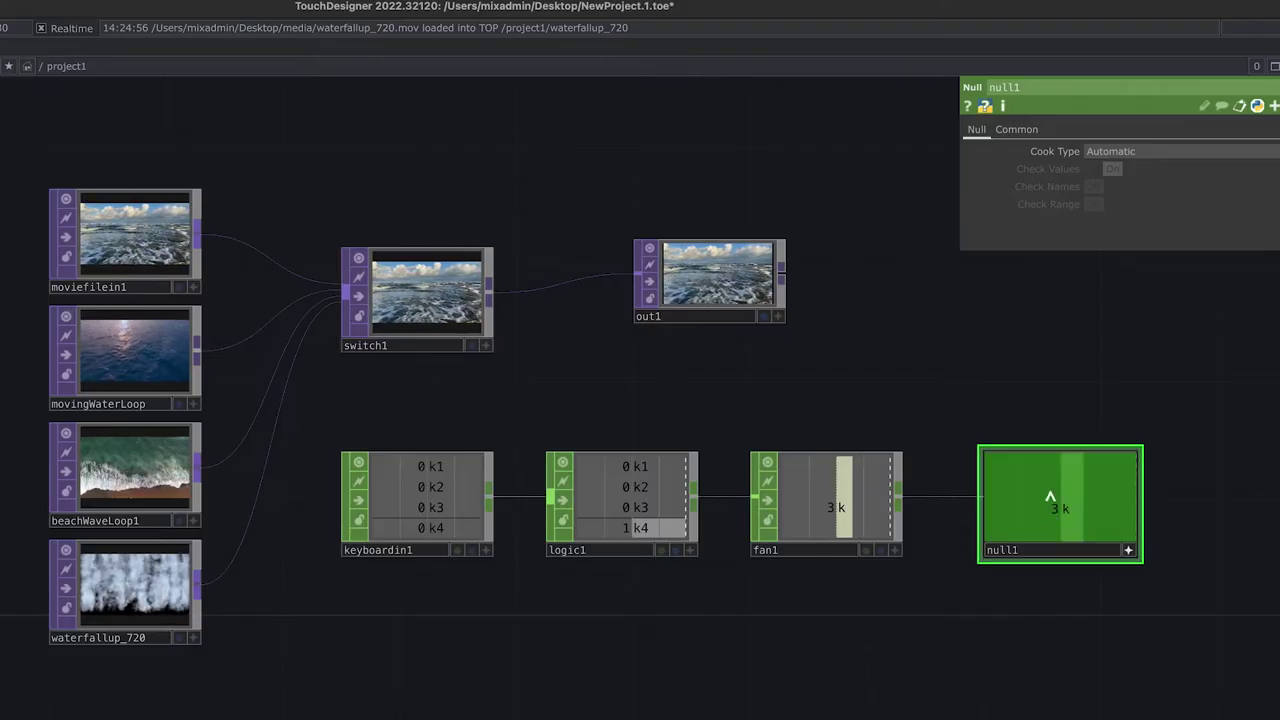
{"action": "left_click", "coordinate": [410, 309]}
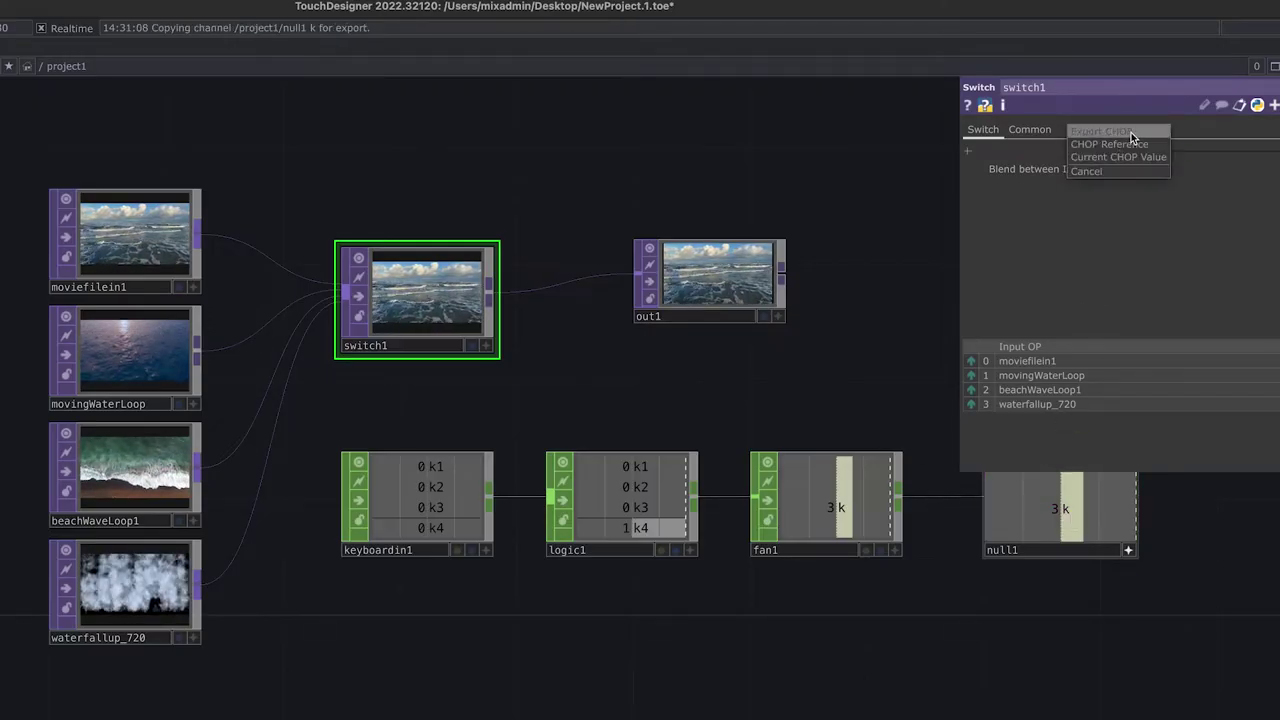
{"action": "left_click", "coordinate": [1130, 132]}
- Test whether the keyboard numbers 1 to 4 switch the clip shown in switch1 and out1
{"action": "key", "text": "1"}
{"action": "key", "text": "3"}
{"action": "key", "text": "4"}
{"action": "key", "text": "1"}
{"action": "key", "text": "2"}
{"action": "key", "text": "3"}
{"action": "key", "text": "4"}
{"action": "key", "text": "1"}
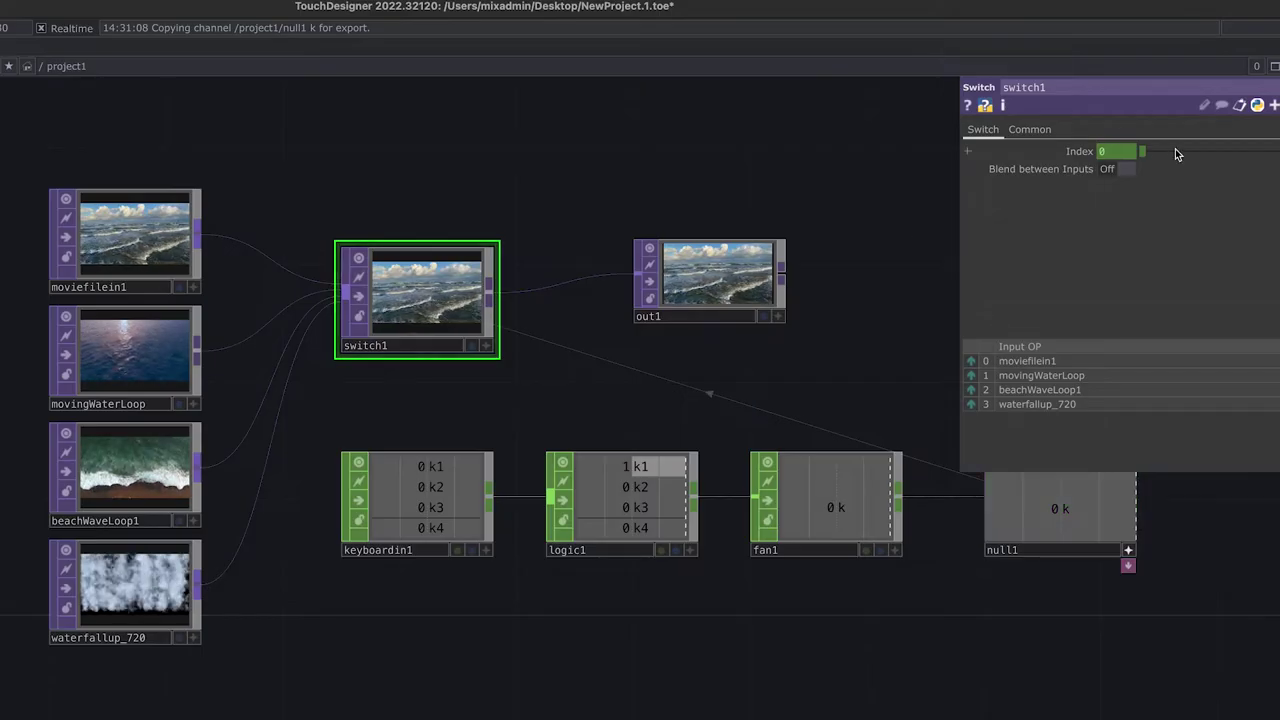
- Inspect the null1 export on switch1's Index while trying numbers 2 to 4, and deactivate null1's viewer
{"action": "left_click", "coordinate": [1119, 151]}
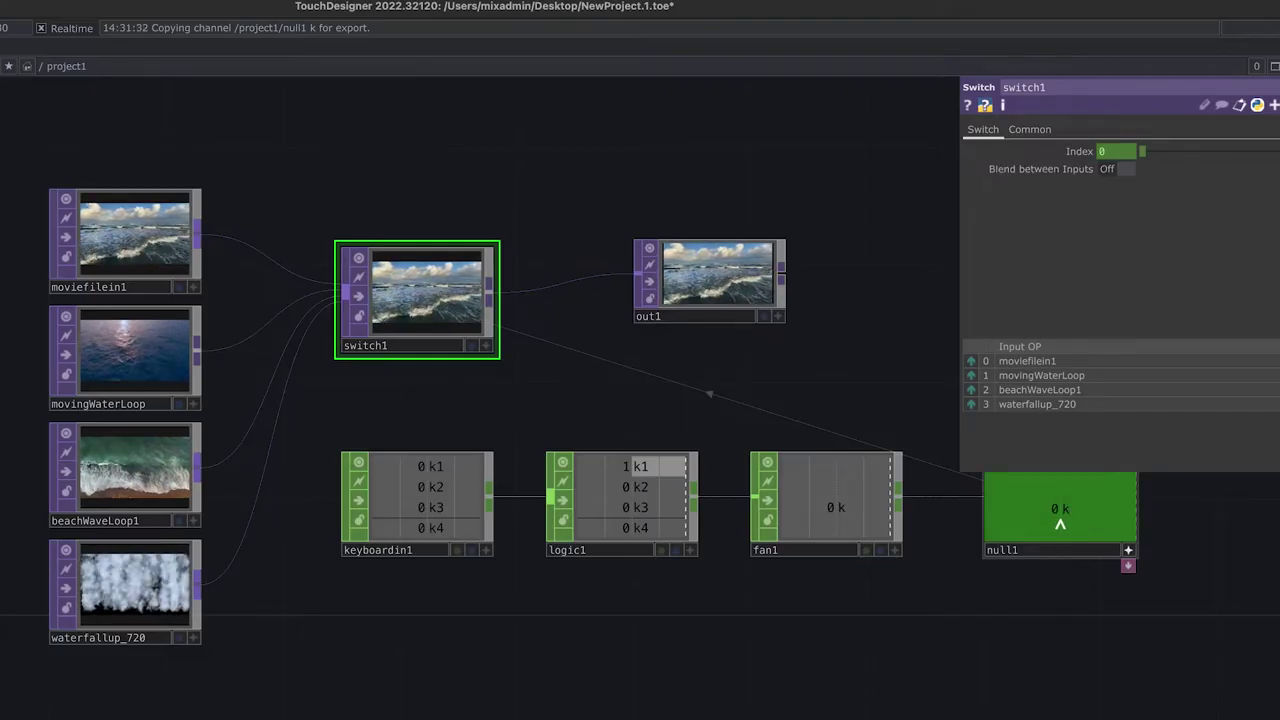
{"action": "key", "text": "2"}
{"action": "key", "text": "3"}
{"action": "key", "text": "4"}
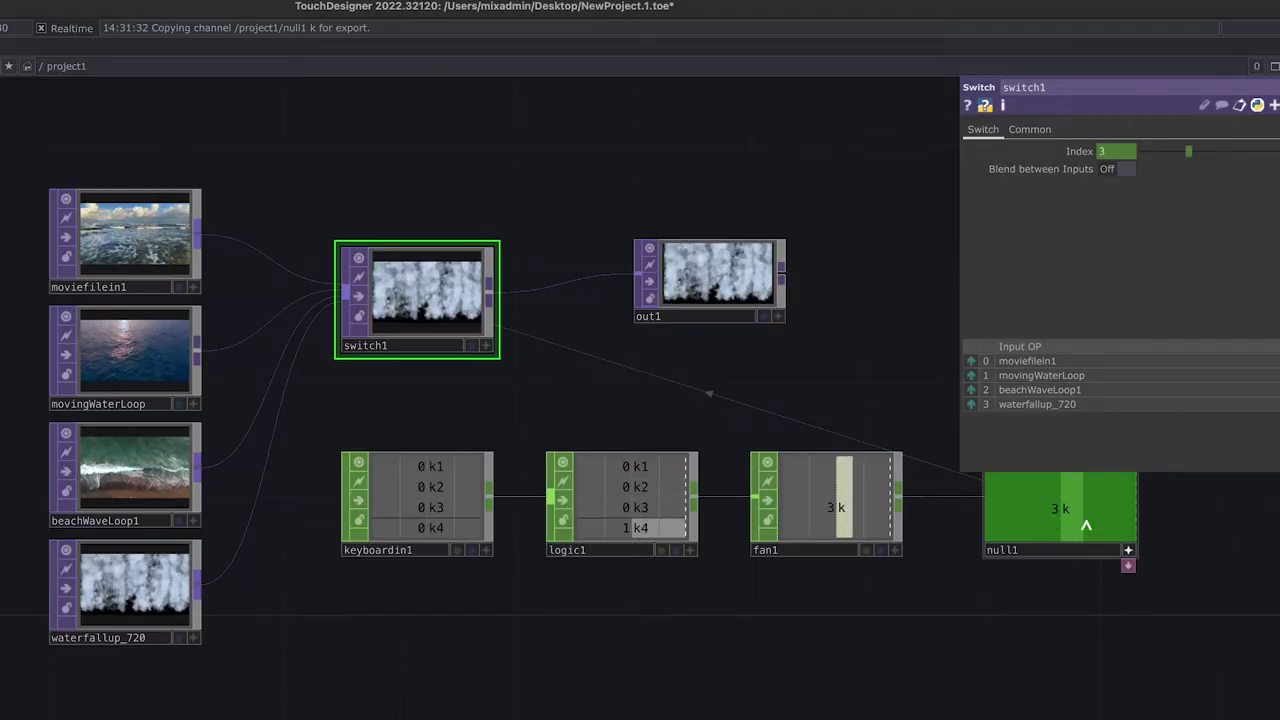
{"action": "left_click_drag", "start_coordinate": [1084, 509], "coordinate": [1115, 152]}
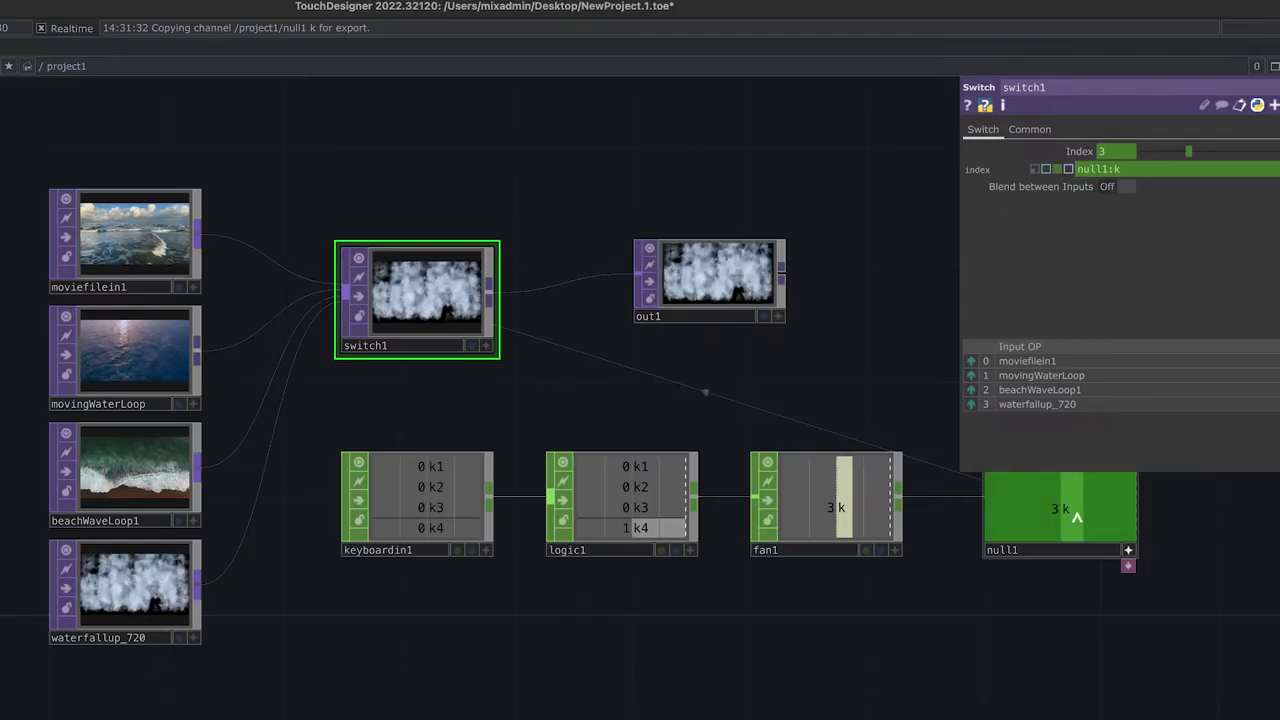
{"action": "left_click", "coordinate": [1128, 563]}
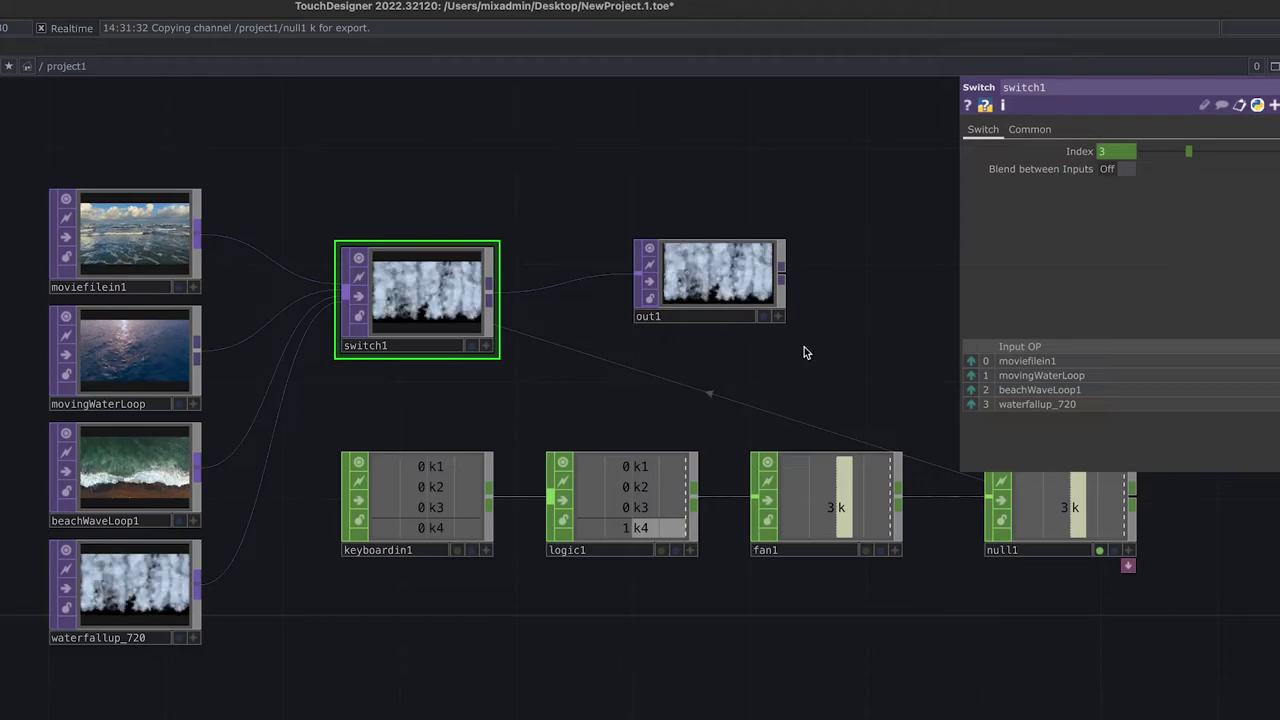
- Temporarily display out1 in the network background, cycle the clips with numbers 1 to 4, and turn the background display off
{"action": "key", "text": "1"}
{"action": "key", "text": "2"}
{"action": "key", "text": "3"}
{"action": "left_click", "coordinate": [765, 317]}
{"action": "key", "text": "2"}
{"action": "key", "text": "3"}
{"action": "key", "text": "1"}
{"action": "key", "text": "3"}
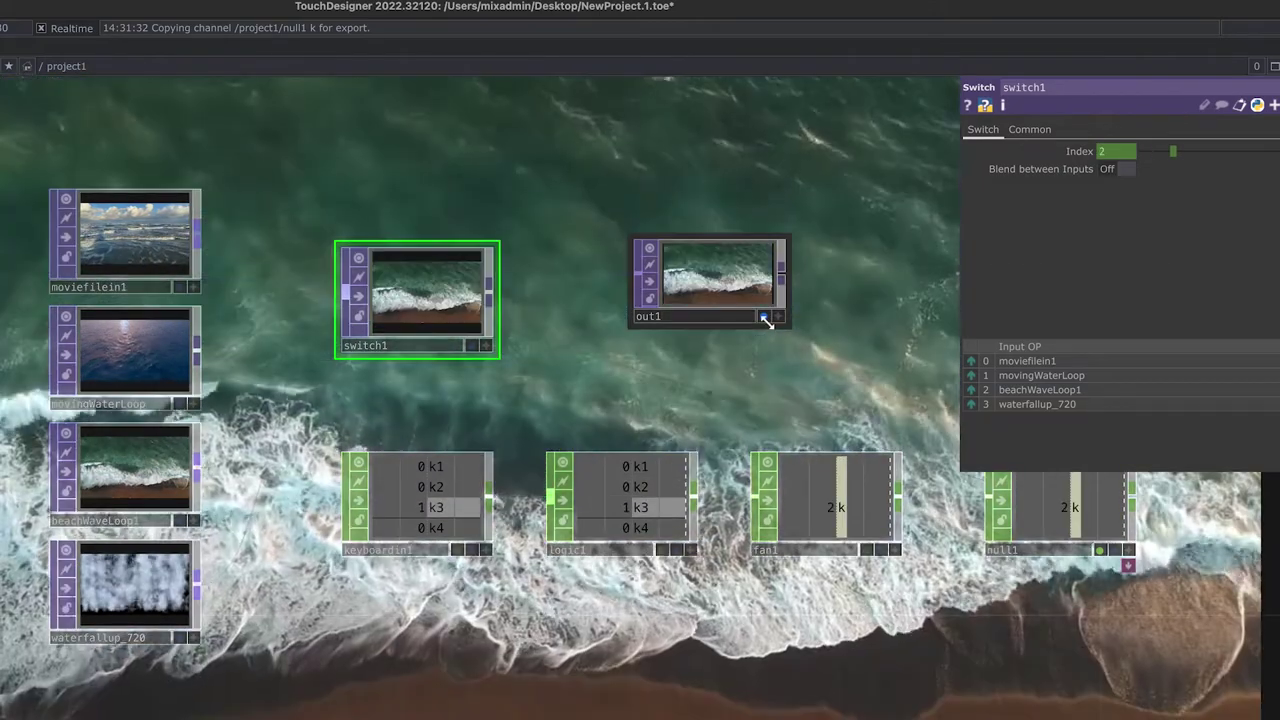
{"action": "key", "text": "4"}
{"action": "key", "text": "2"}
{"action": "key", "text": "4"}
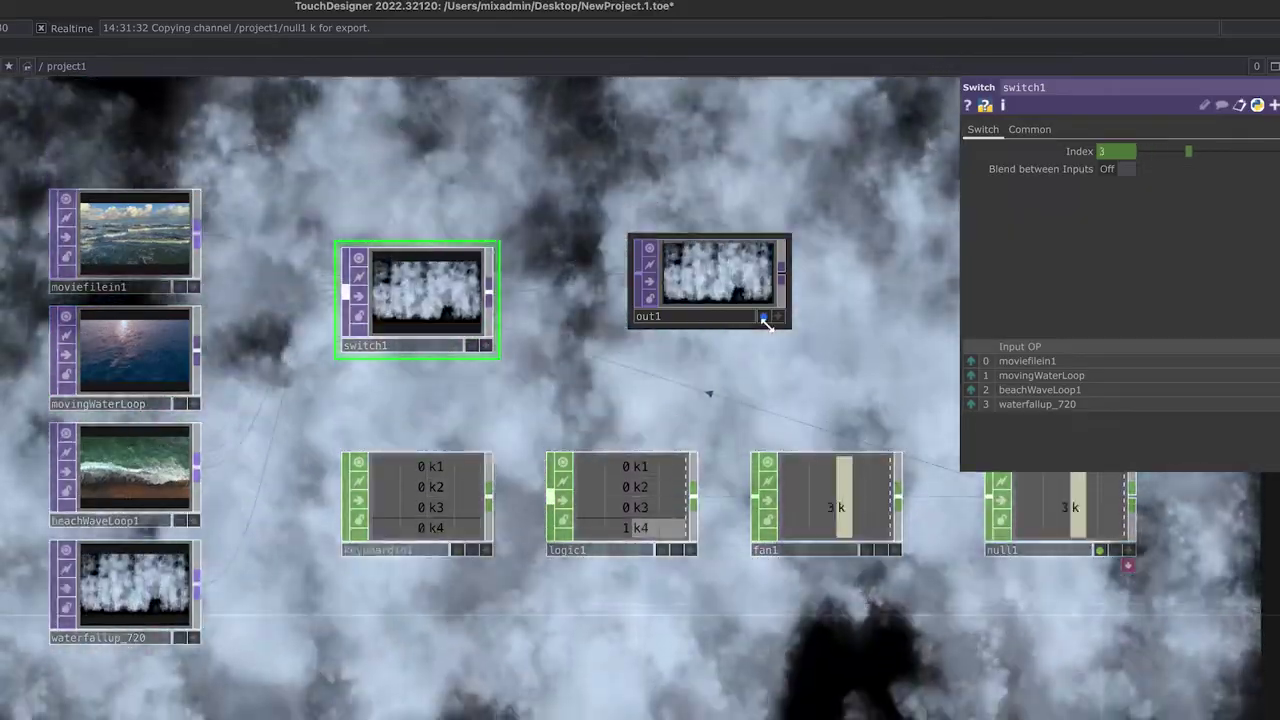
{"action": "key", "text": "1"}
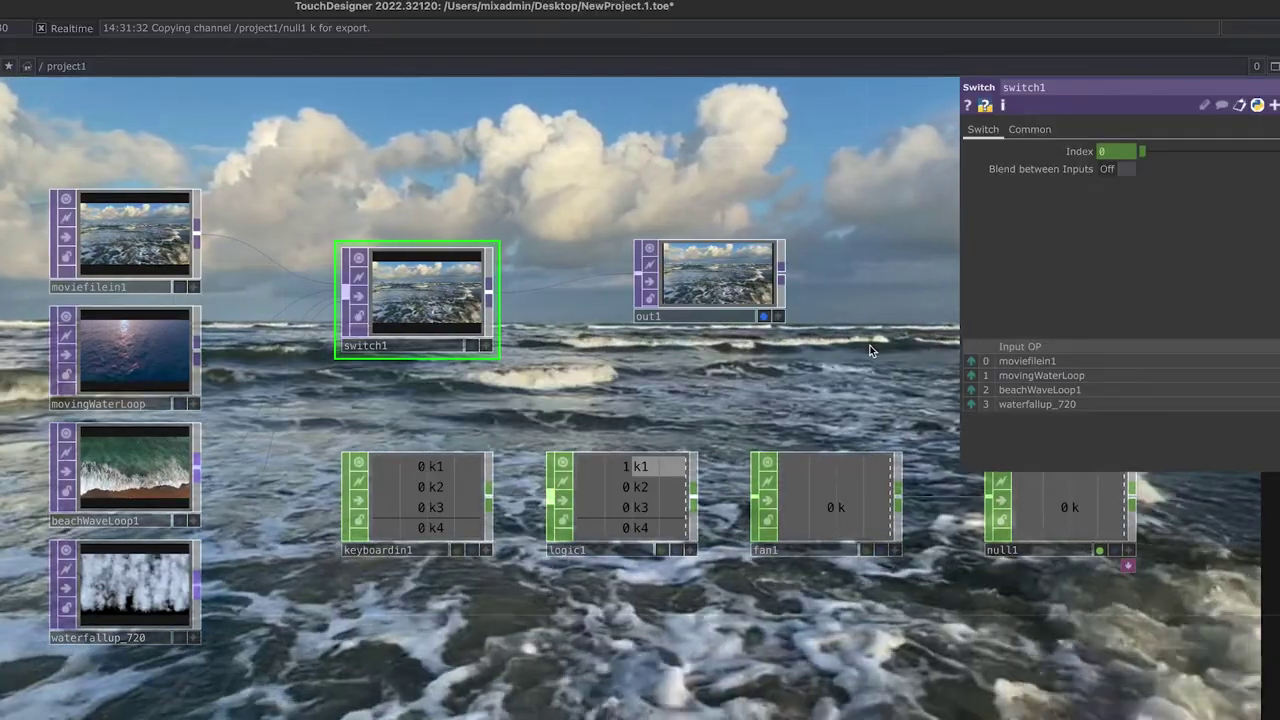
{"action": "left_click", "coordinate": [761, 316]}
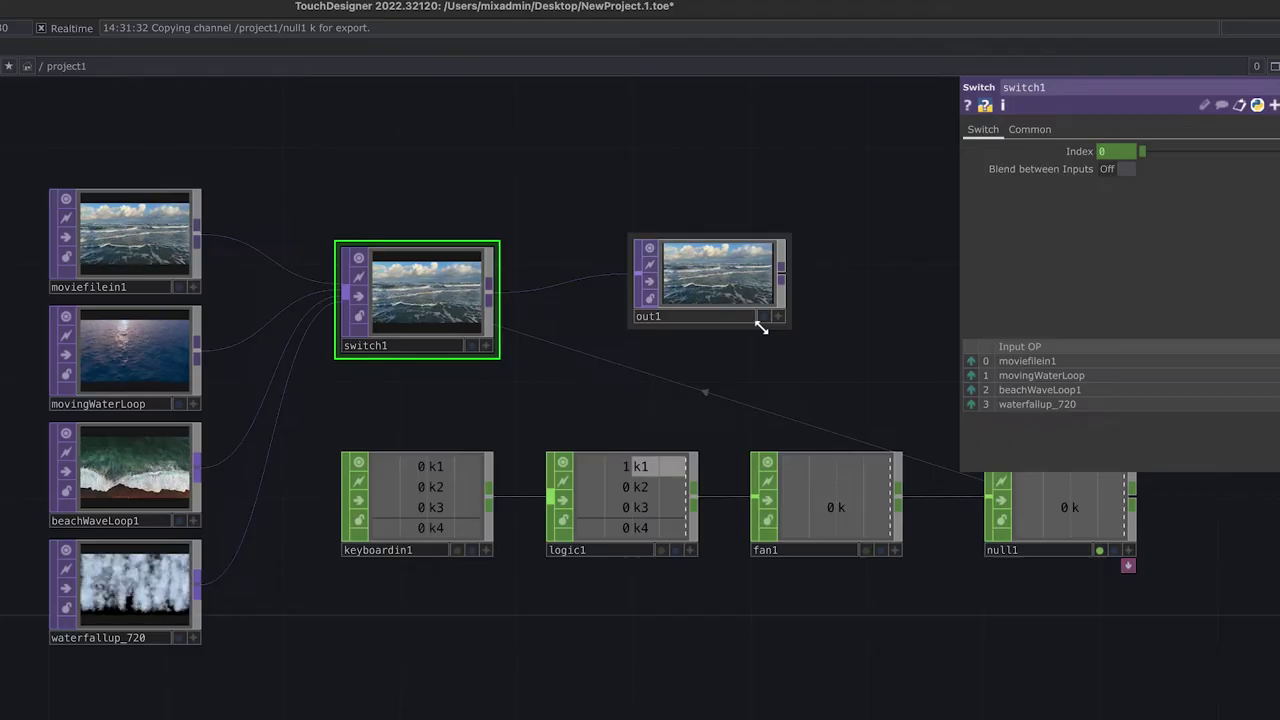
{"action": "key", "text": "4"}
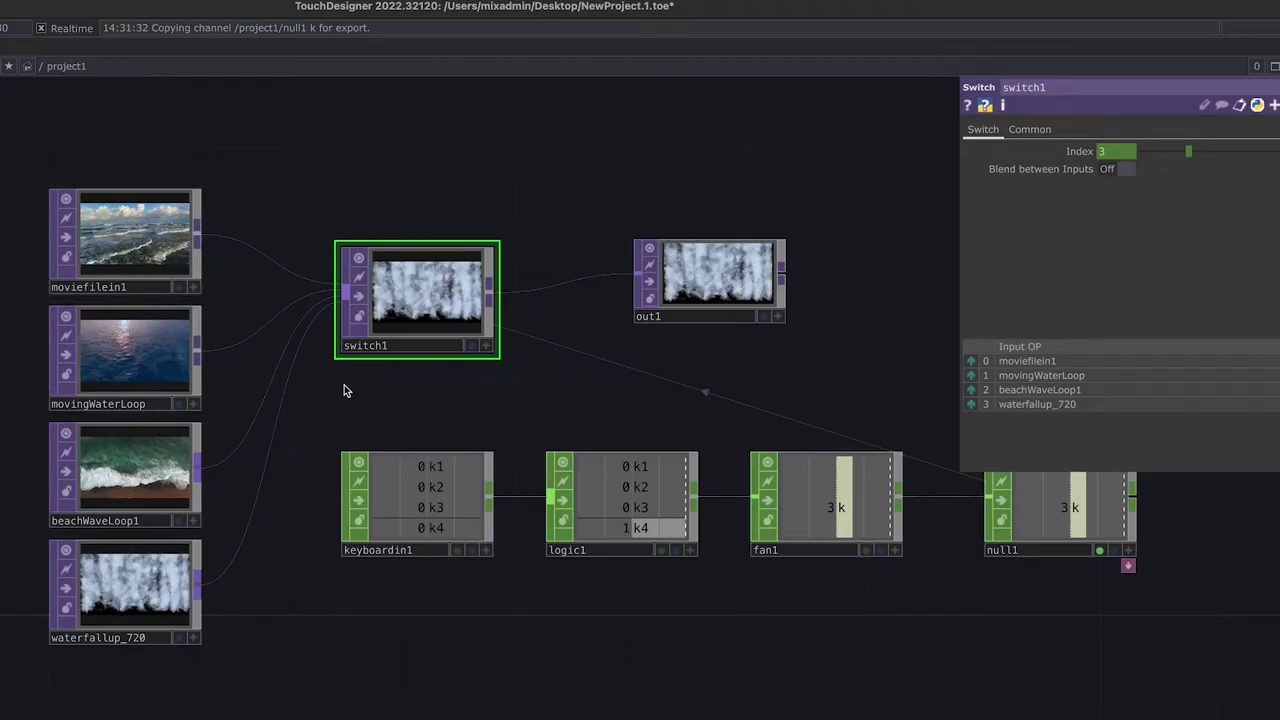
- Copy switch1 with its four clip inputs and paste the duplicate directly above the original
{"action": "right_click", "coordinate": [420, 303]}
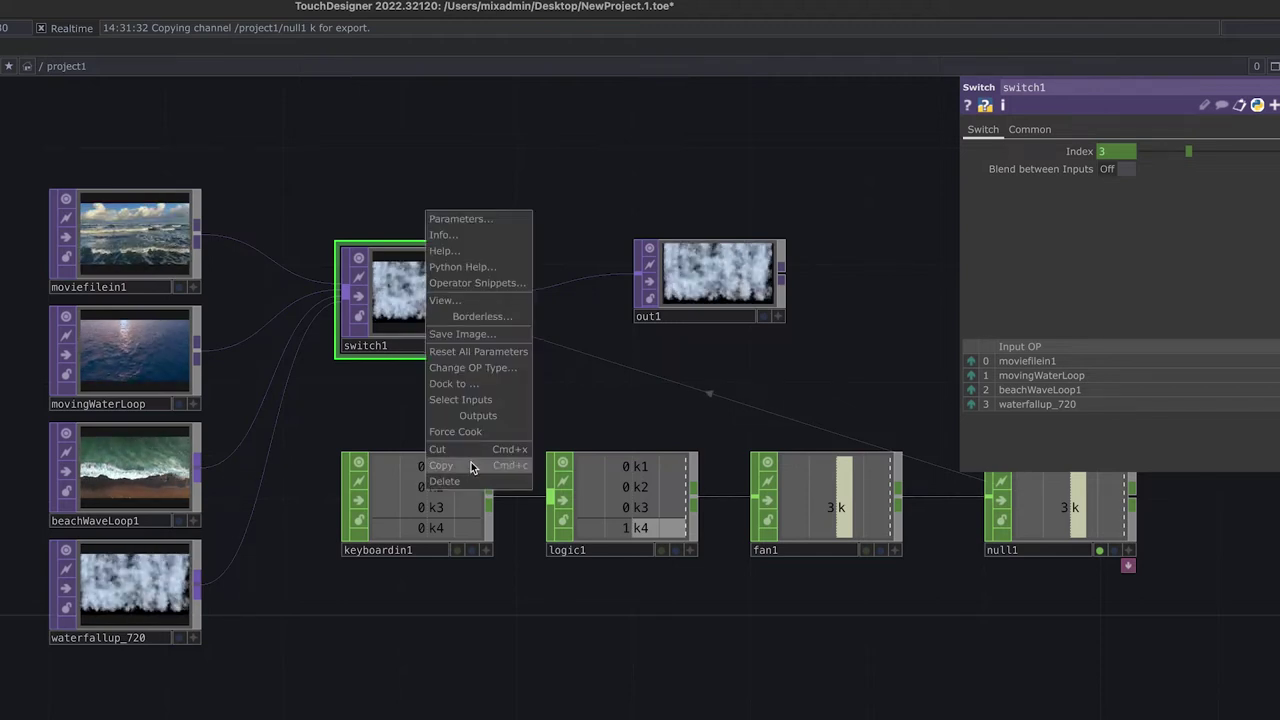
{"action": "left_click", "coordinate": [472, 467]}
{"action": "right_click", "coordinate": [424, 322]}
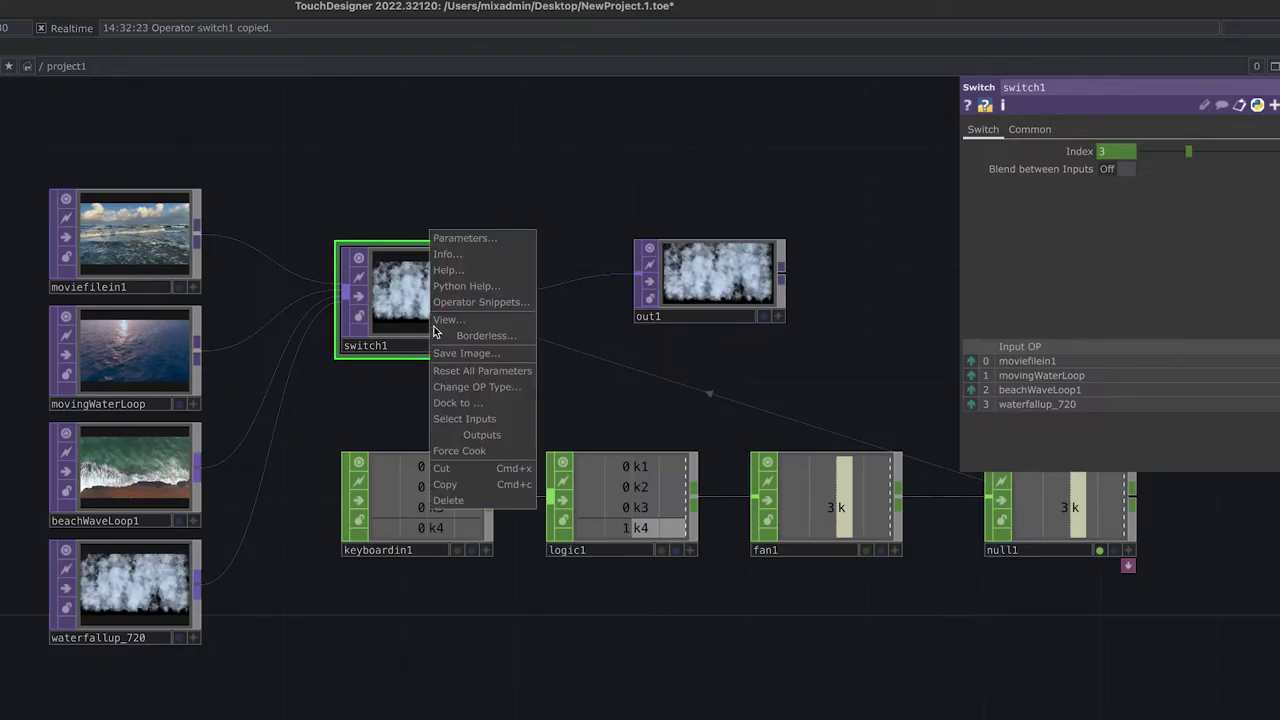
{"action": "left_click", "coordinate": [444, 164]}
{"action": "right_click", "coordinate": [443, 163]}
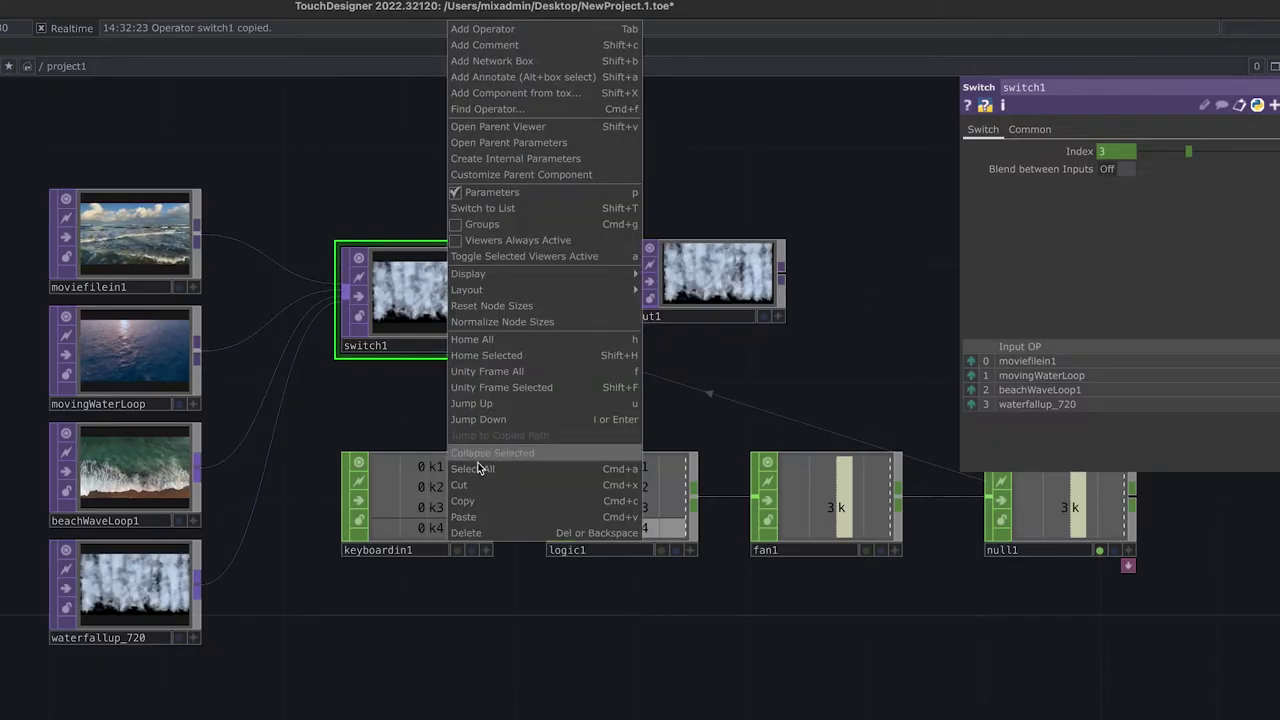
{"action": "left_click", "coordinate": [501, 516]}
{"action": "left_click_drag", "start_coordinate": [480, 110], "coordinate": [393, 155]}
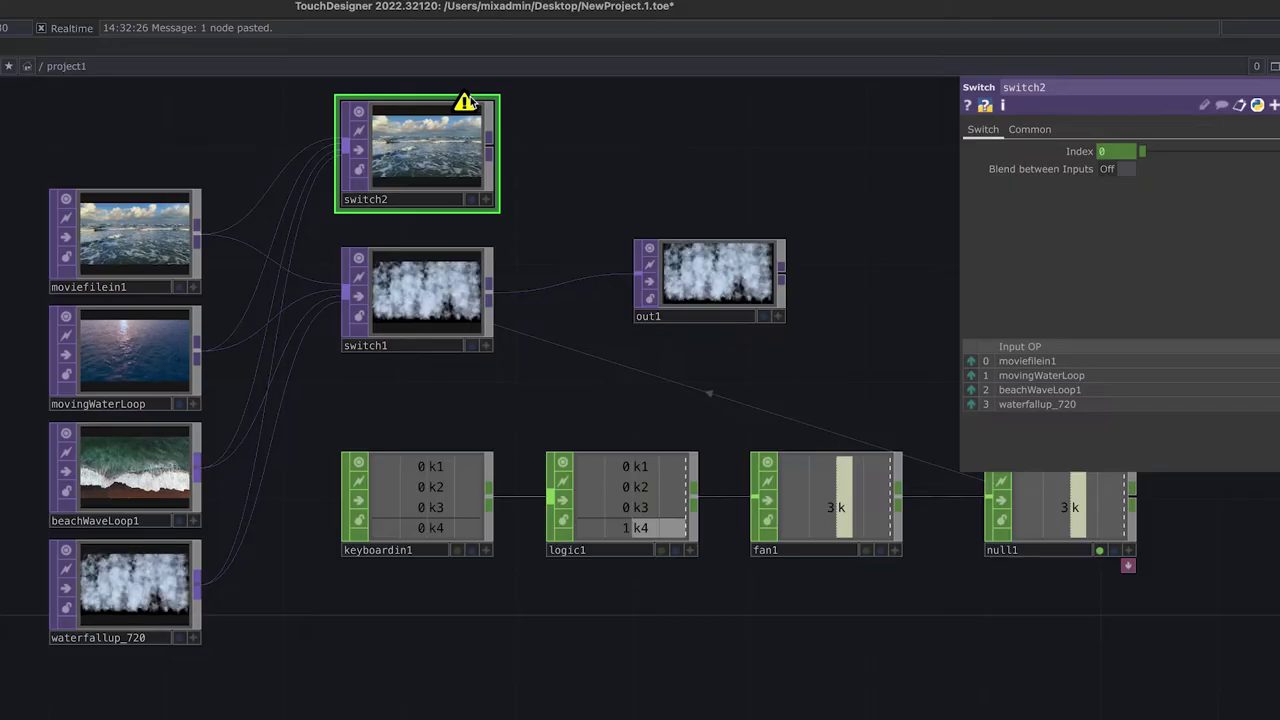
- Read the warning on switch2, and connect switch2's output to out1, placing out1 higher and further along
{"action": "middle_click", "coordinate": [455, 168]}
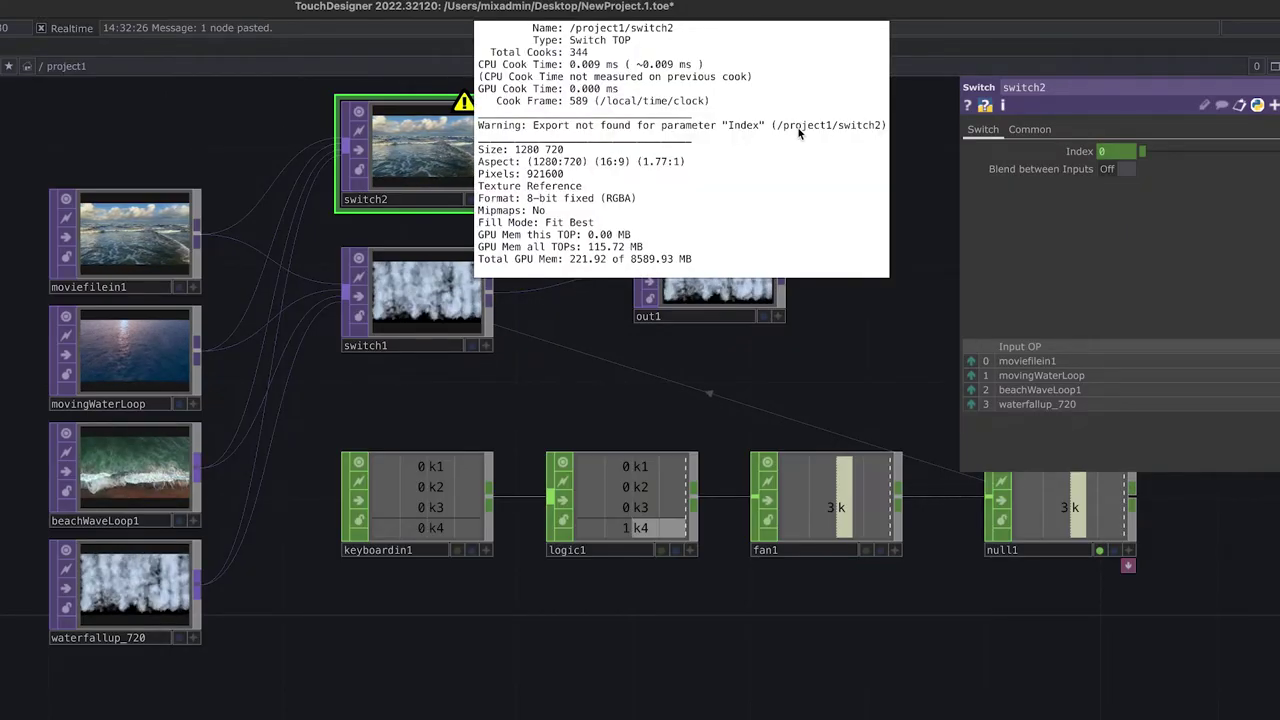
{"action": "middle_click_drag", "start_coordinate": [622, 135], "coordinate": [421, 148]}
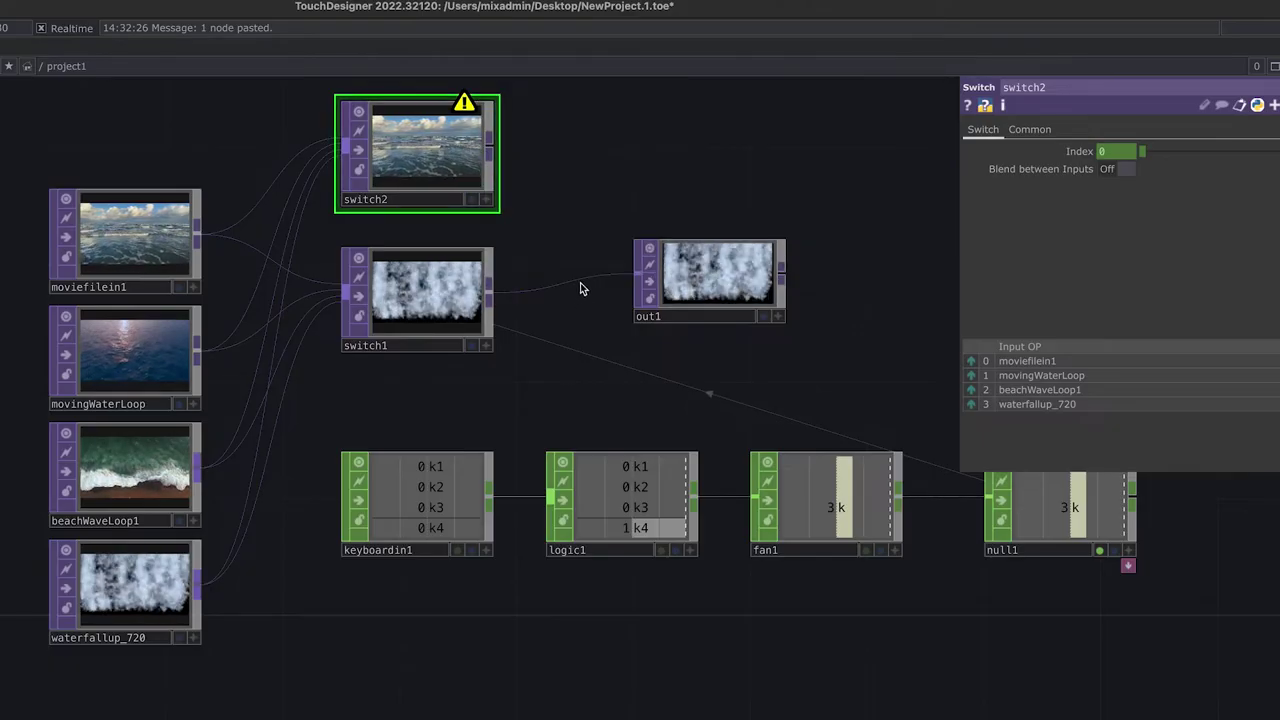
{"action": "left_click_drag", "start_coordinate": [496, 160], "coordinate": [737, 200]}
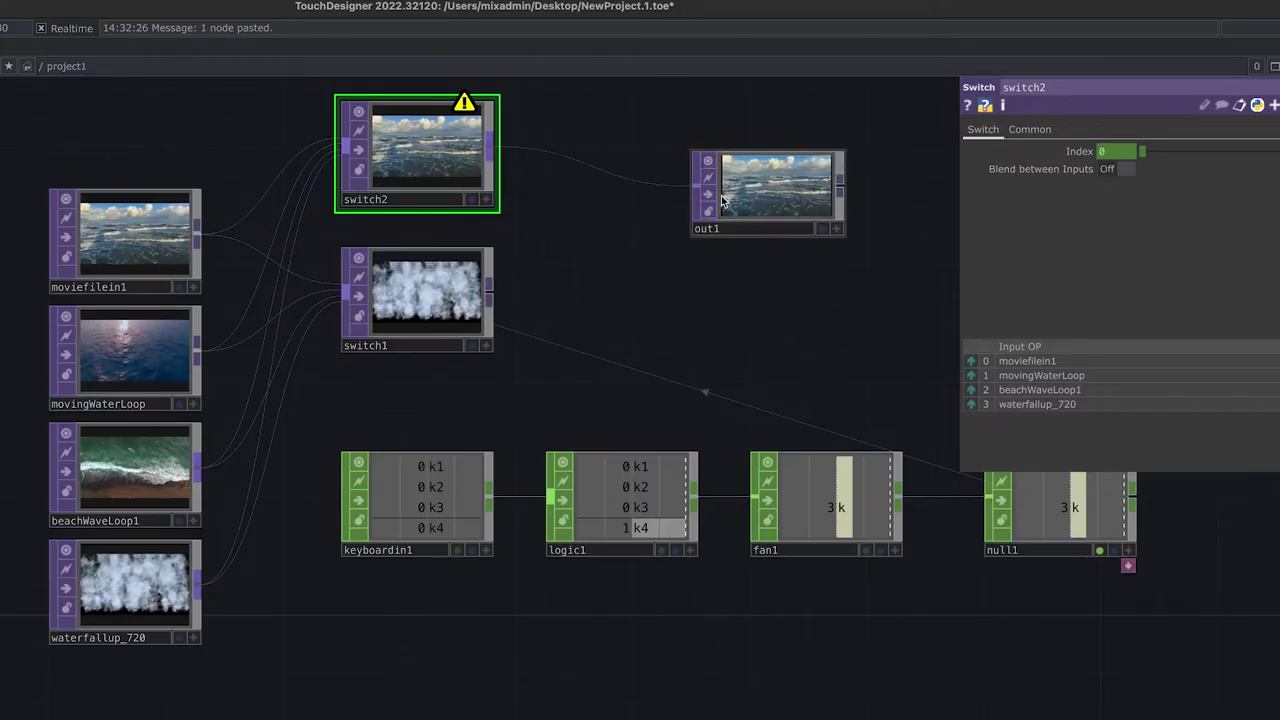
{"action": "middle_click", "coordinate": [490, 130]}
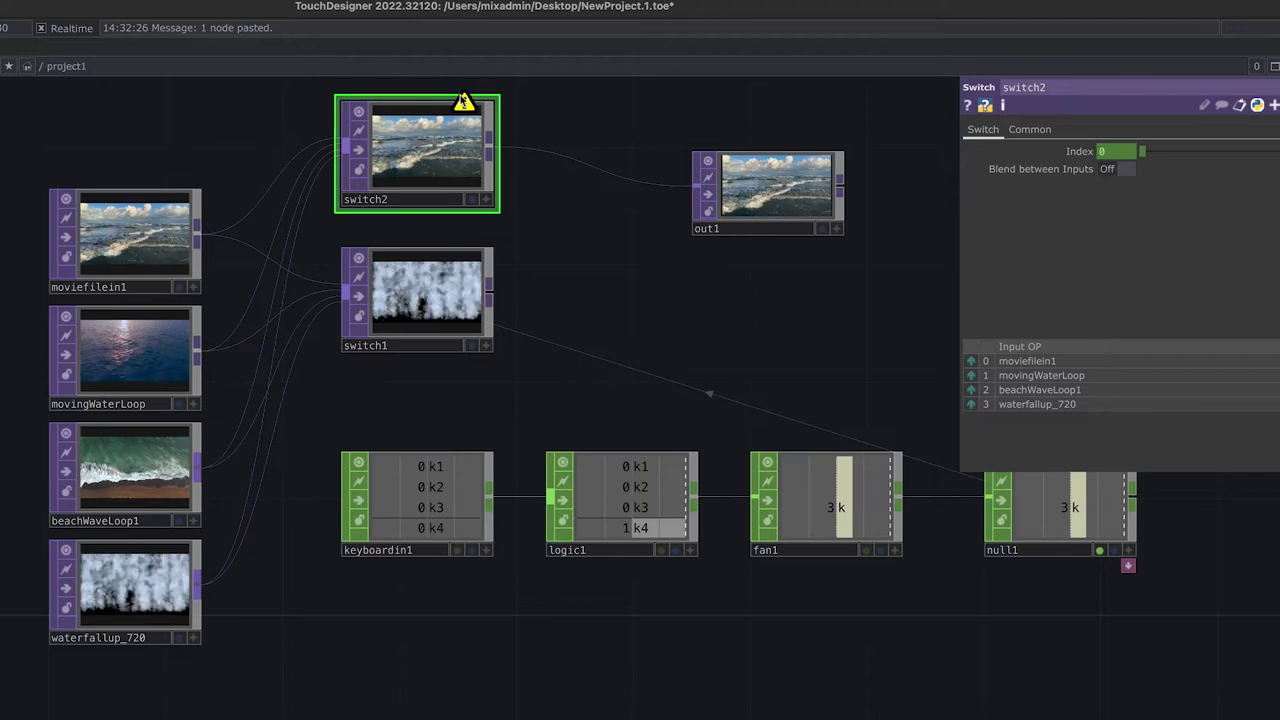
{"action": "middle_click", "coordinate": [530, 108]}
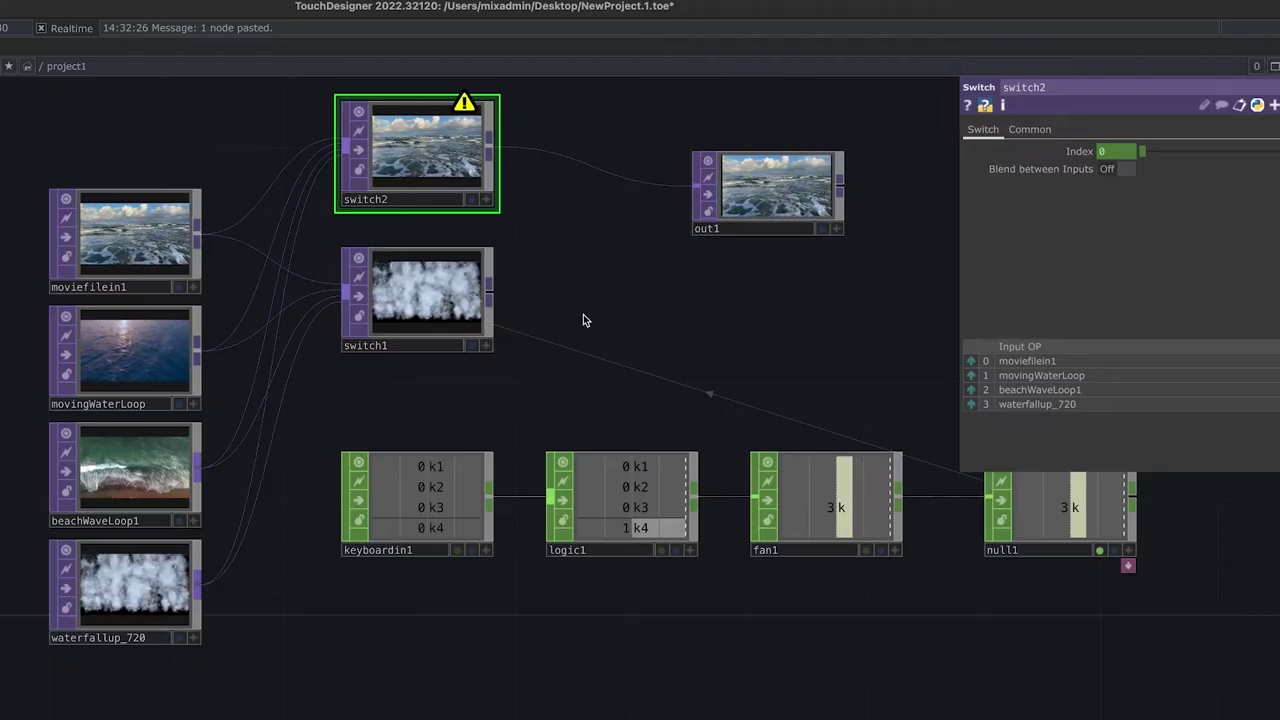
- Check whether numbers 1 to 3 change switch2's clip, and inspect the export state of its Index parameter
{"action": "key", "text": "1"}
{"action": "key", "text": "2"}
{"action": "key", "text": "3"}
{"action": "key", "text": "1"}
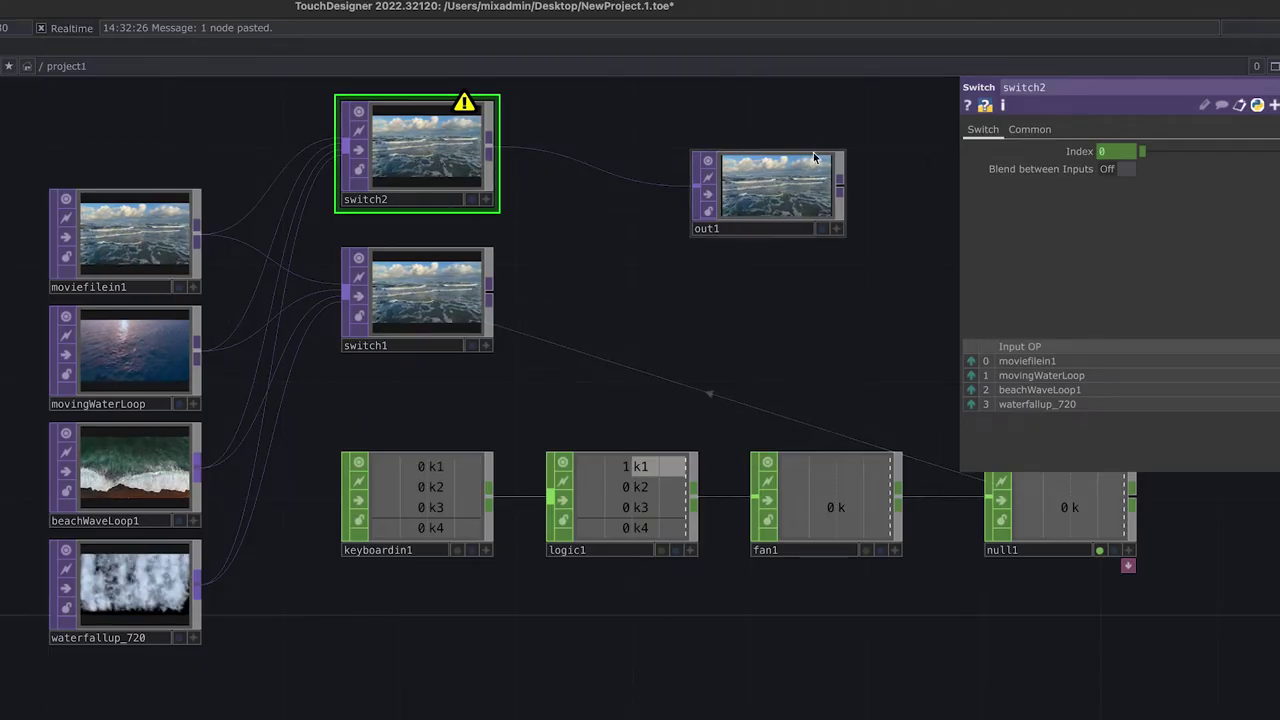
{"action": "left_click", "coordinate": [1079, 151]}
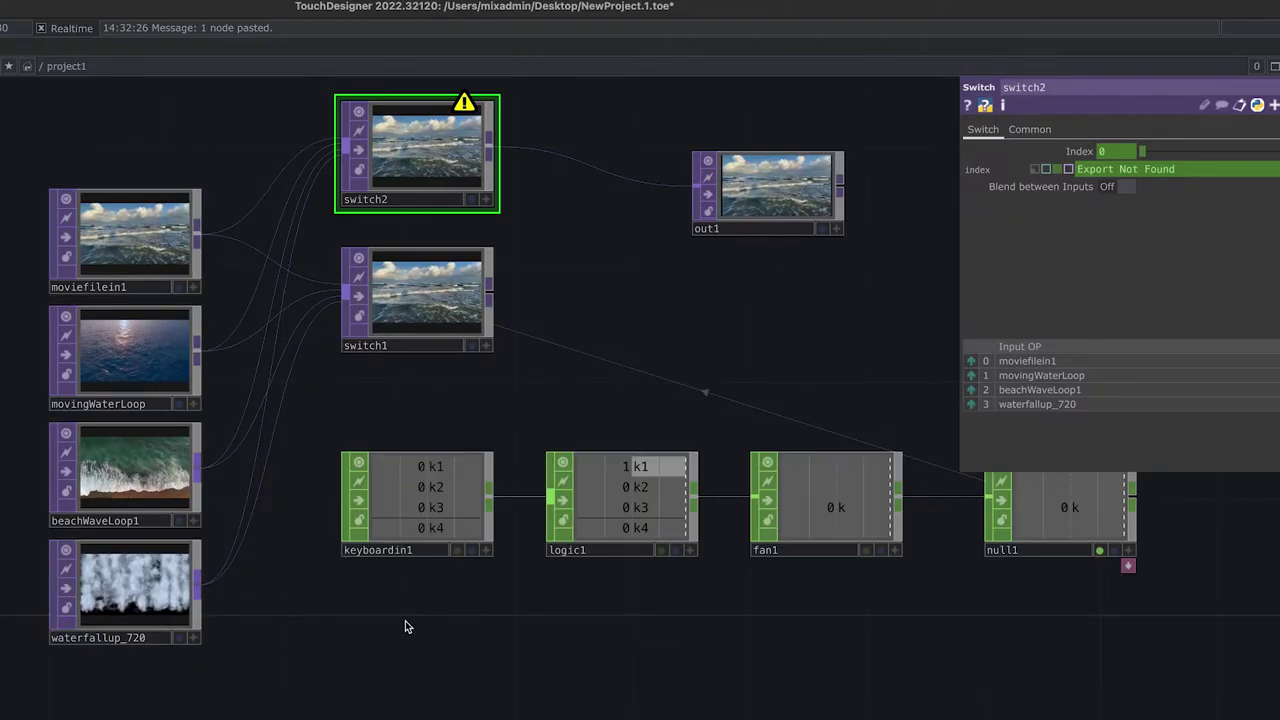
- Add a Count CHOP and align it directly below keyboardin1
{"action": "key", "text": "Tab"}
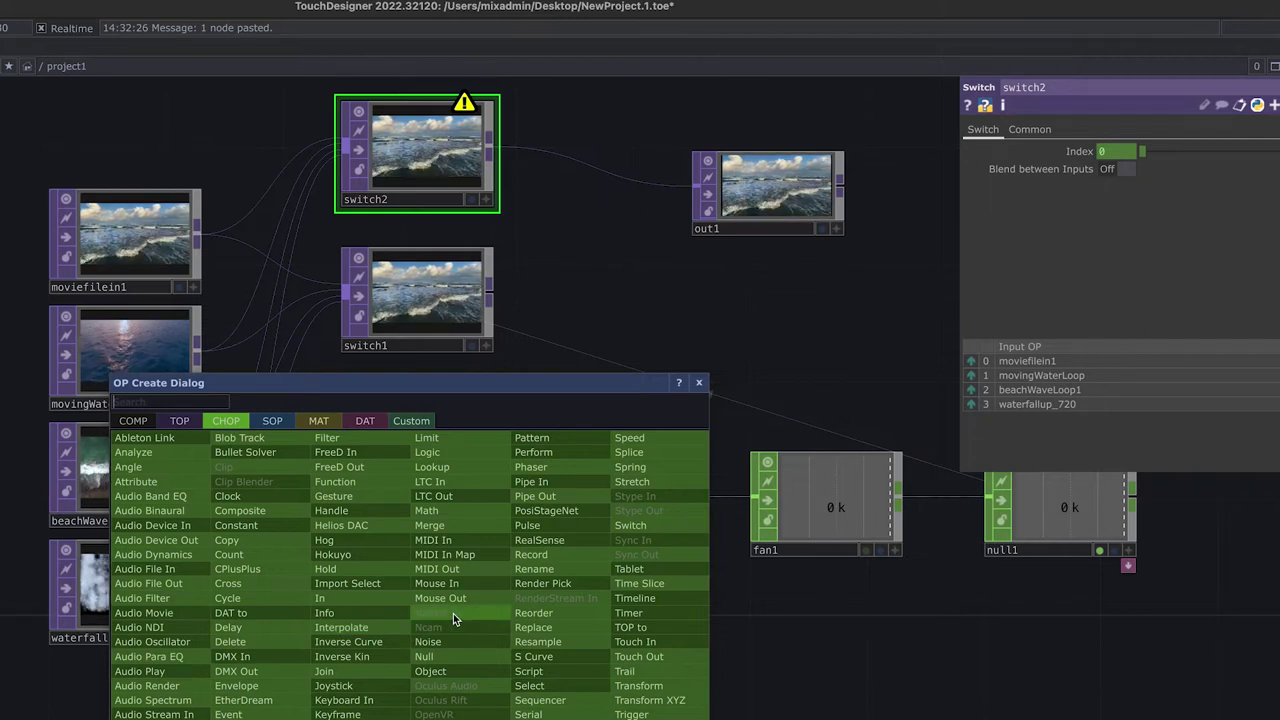
{"action": "type", "text": "cout"}
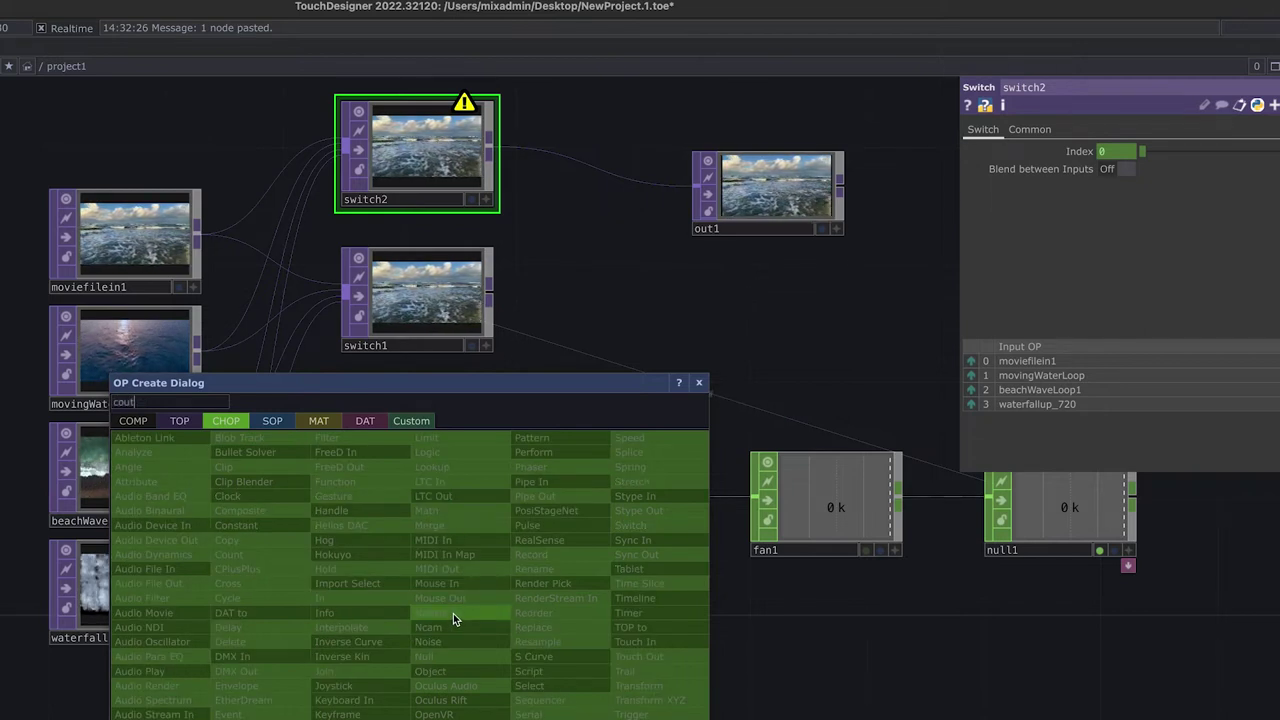
{"action": "left_click", "coordinate": [264, 540]}
{"action": "left_click", "coordinate": [422, 672]}
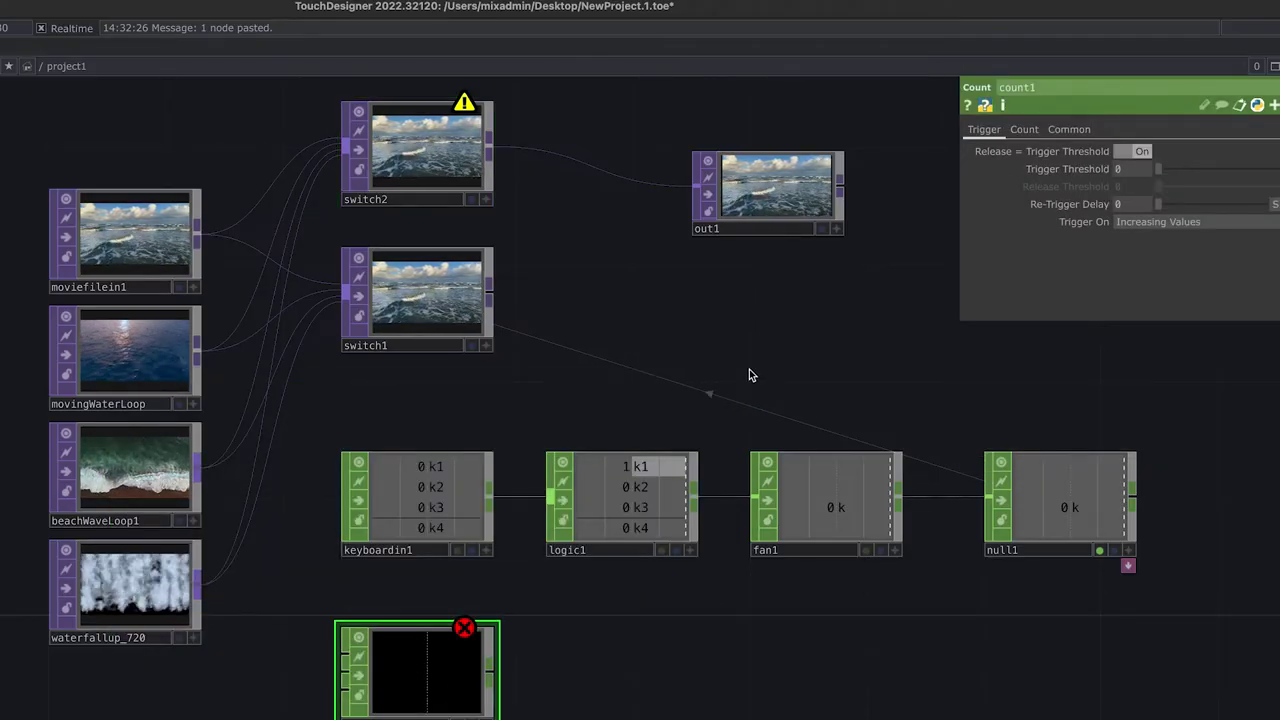
{"action": "left_click_drag", "start_coordinate": [457, 686], "coordinate": [490, 690]}
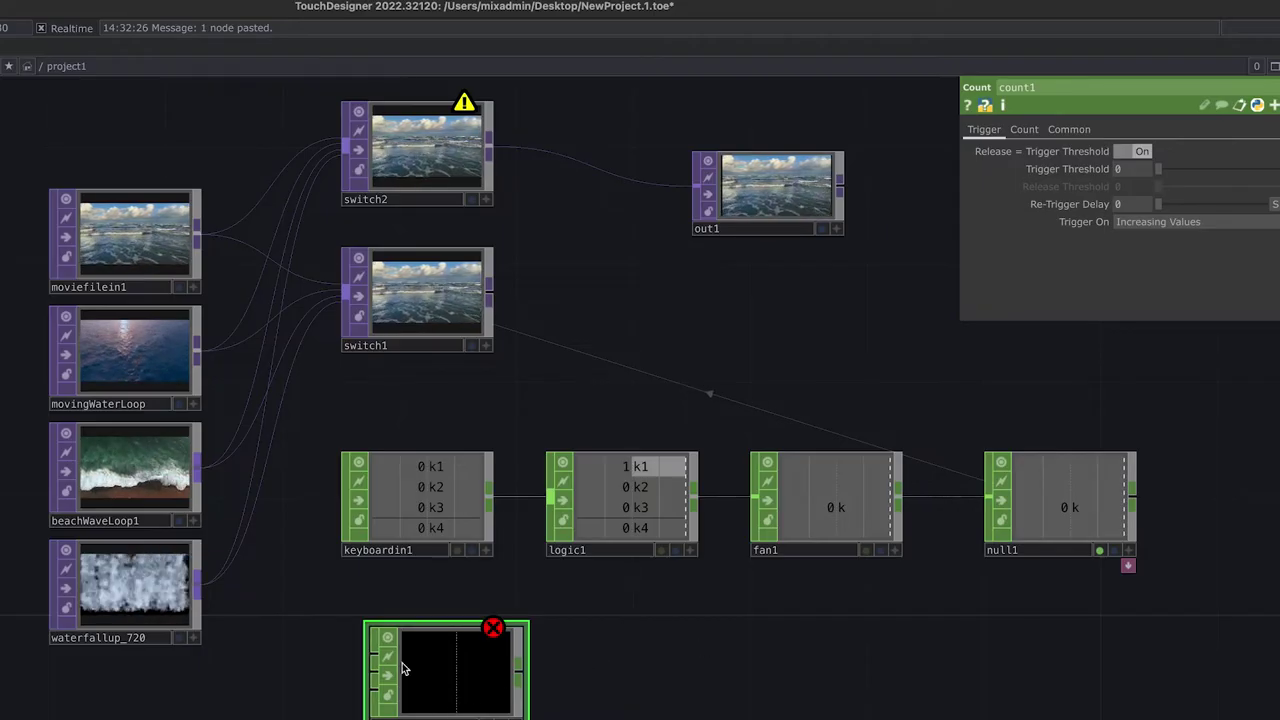
{"action": "left_click_drag", "start_coordinate": [400, 695], "coordinate": [371, 666]}
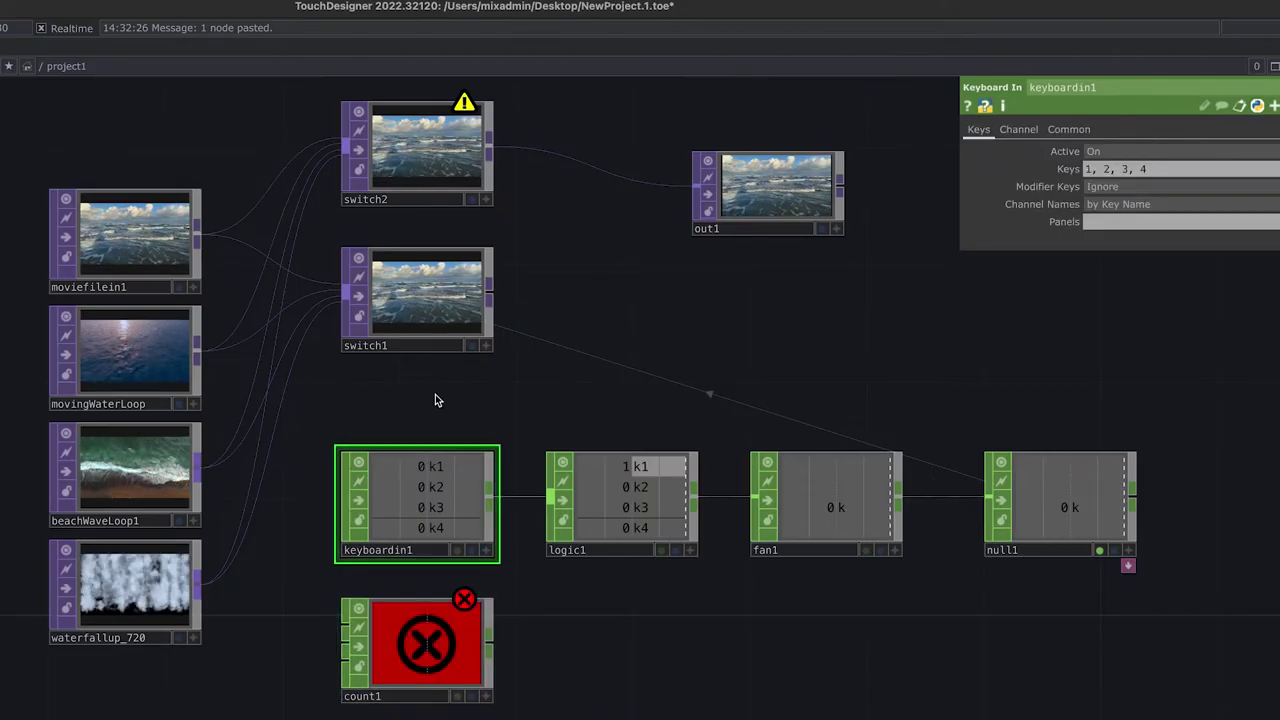
- Review the parameters of switch1, out1, fan1 and count1
{"action": "left_click", "coordinate": [416, 295]}
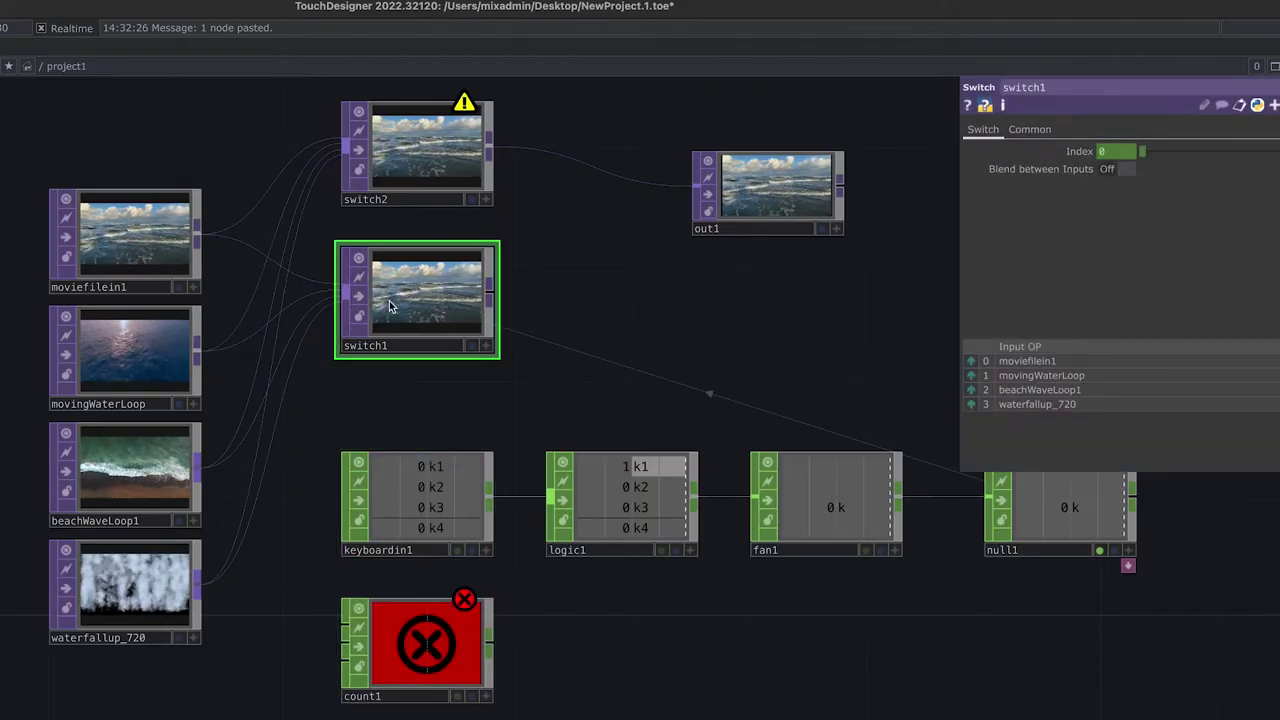
{"action": "left_click", "coordinate": [777, 226]}
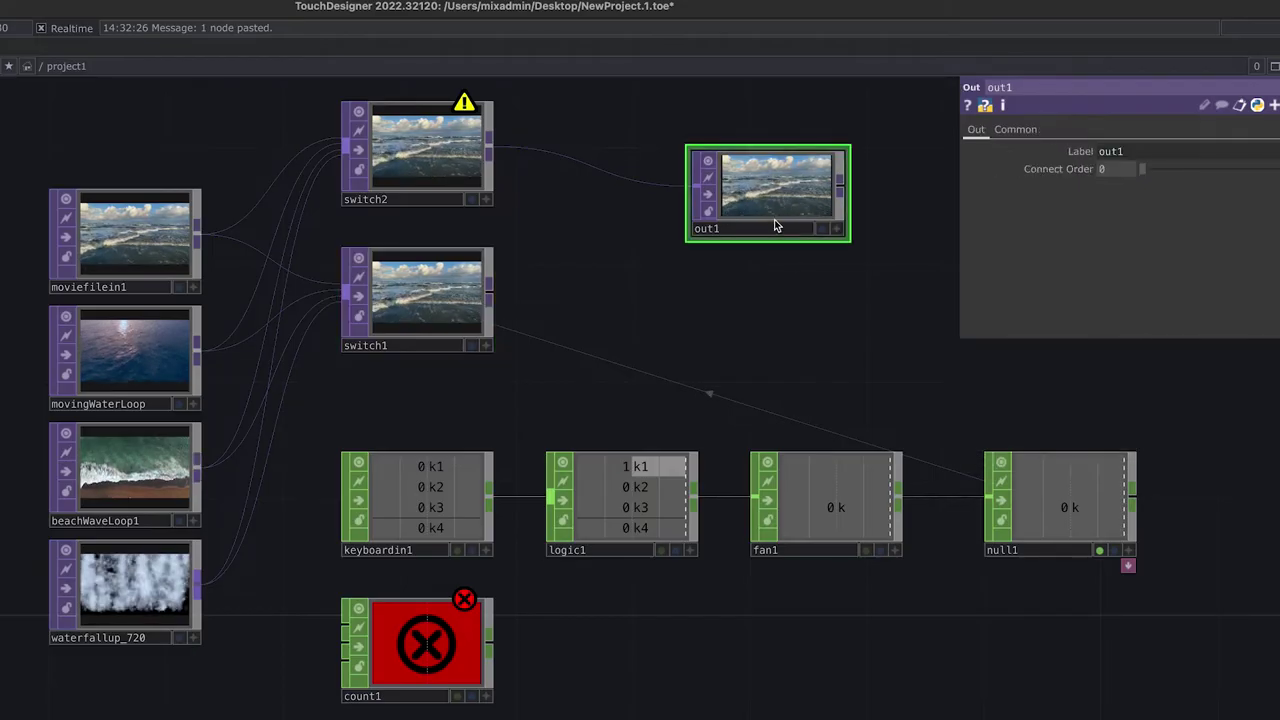
{"action": "left_click", "coordinate": [785, 482]}
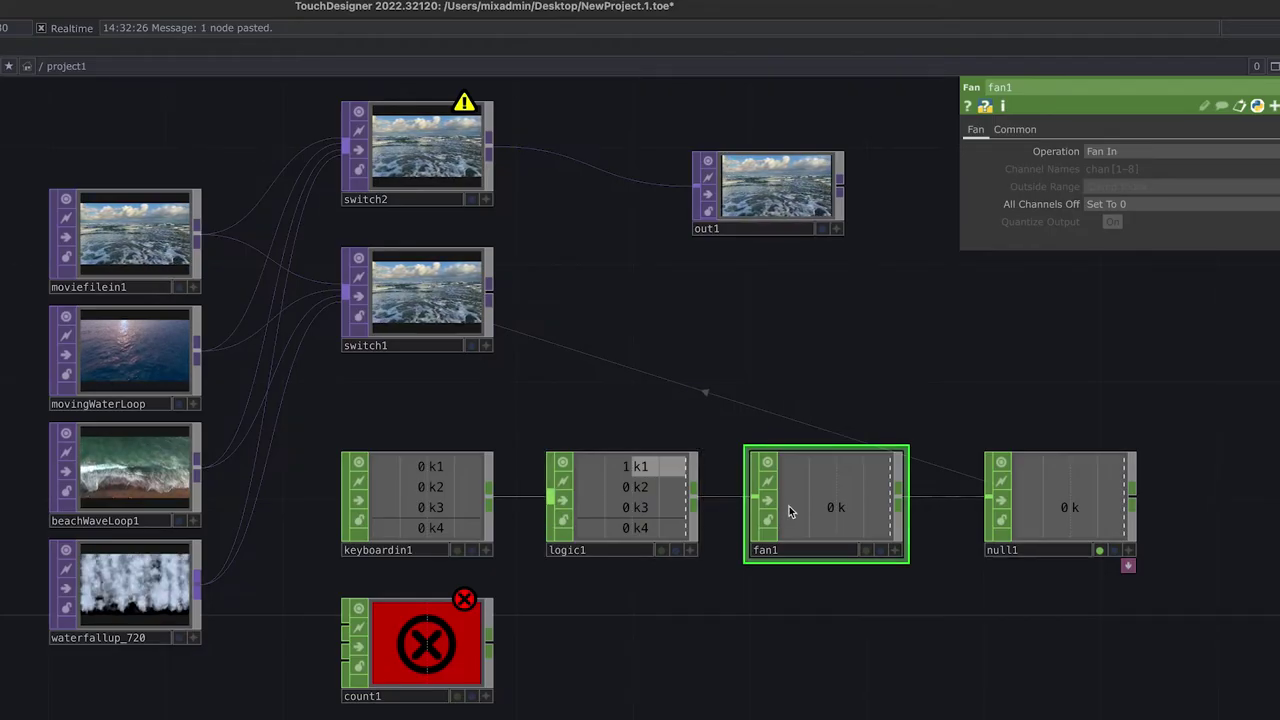
{"action": "left_click", "coordinate": [427, 672]}
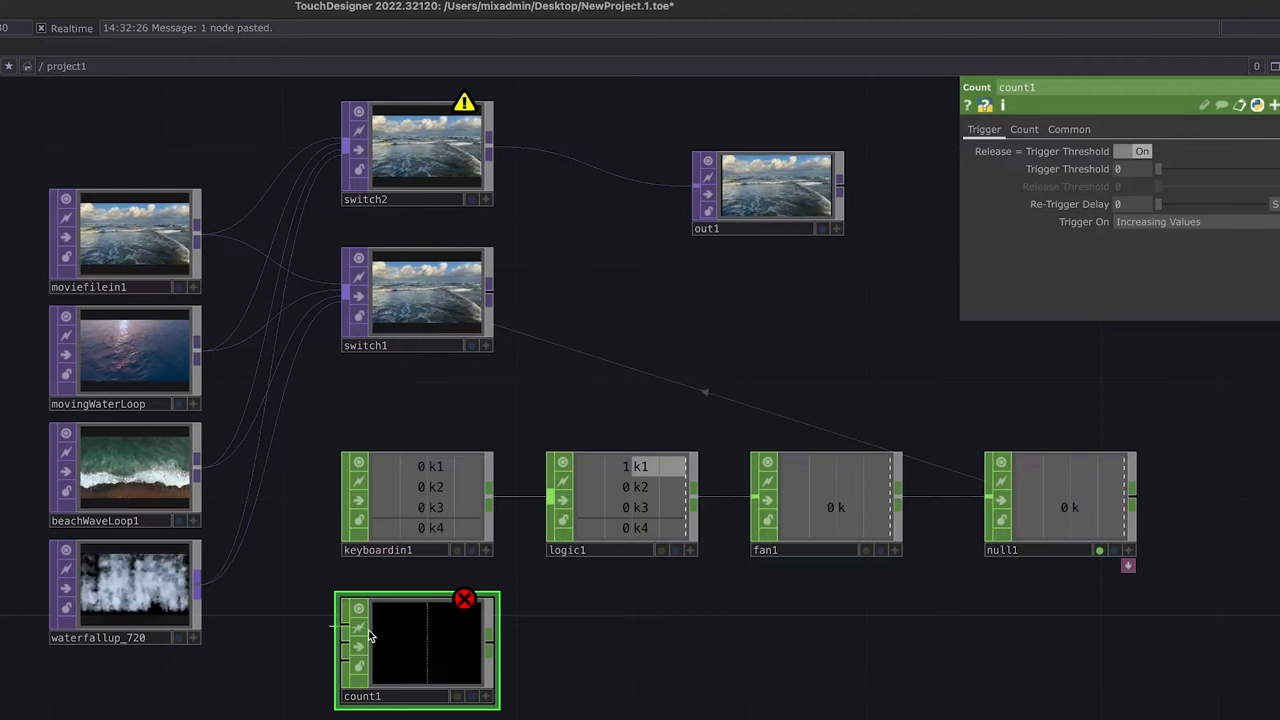
- Move count1 a little away from the movie clips and add an LFO CHOP in front of it
{"action": "left_click_drag", "start_coordinate": [367, 645], "coordinate": [329, 651]}
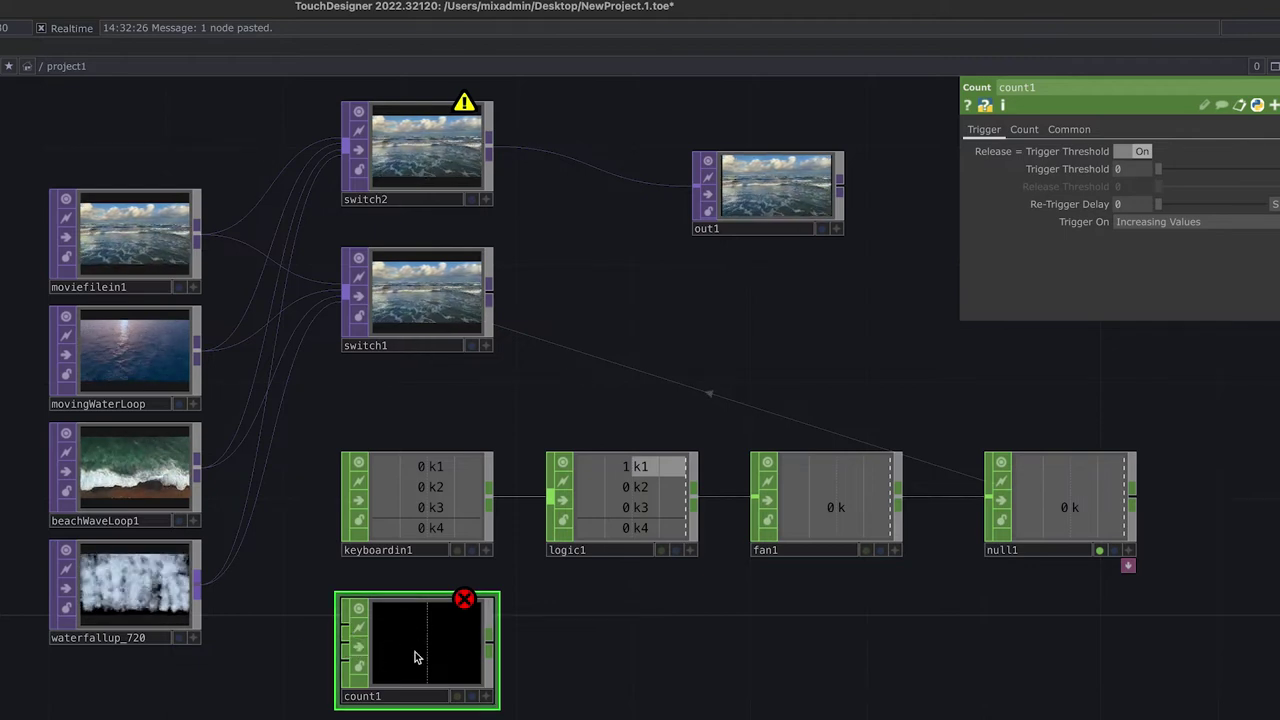
{"action": "left_click_drag", "start_coordinate": [427, 666], "coordinate": [502, 668]}
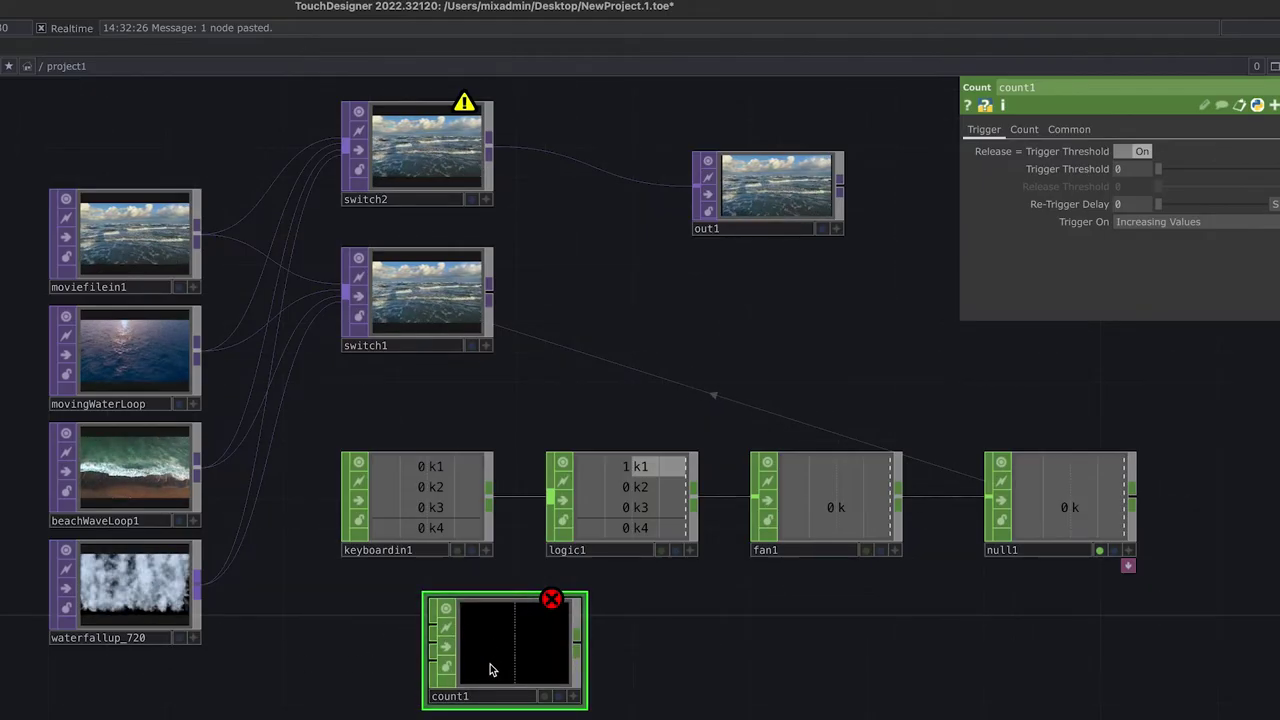
{"action": "key", "text": "Tab"}
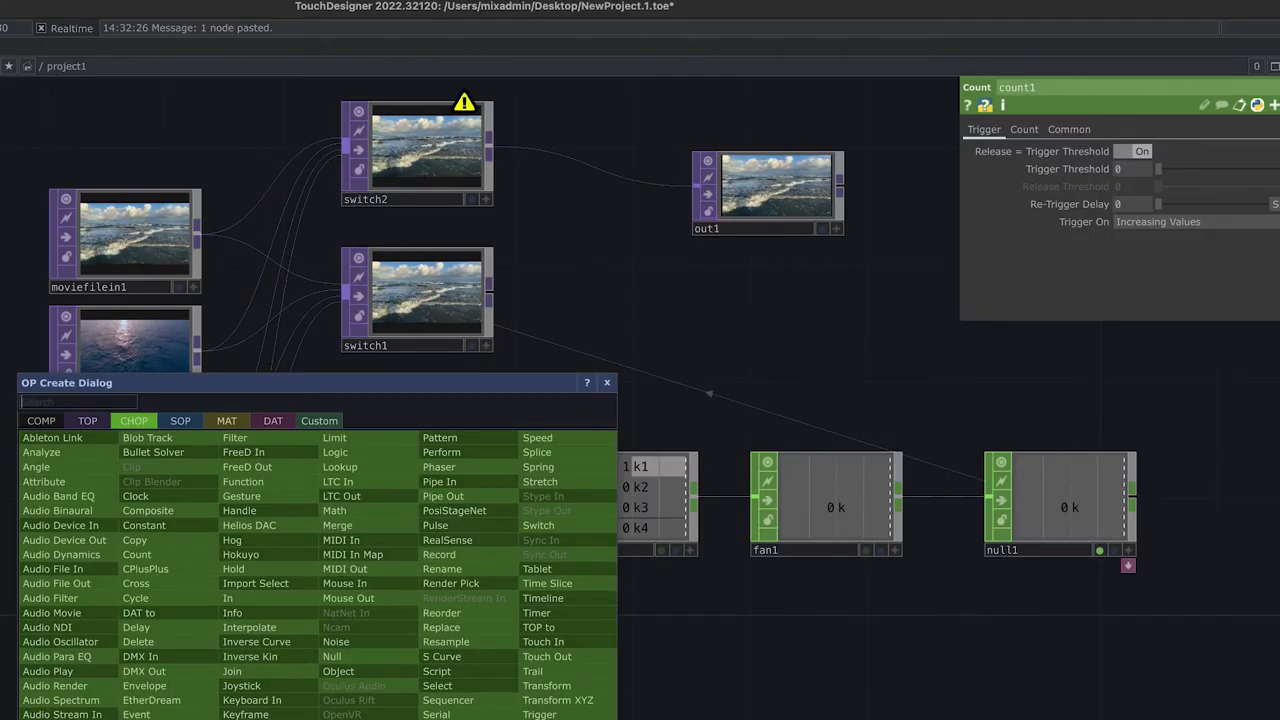
{"action": "left_click", "coordinate": [345, 569]}
{"action": "left_click", "coordinate": [307, 658]}
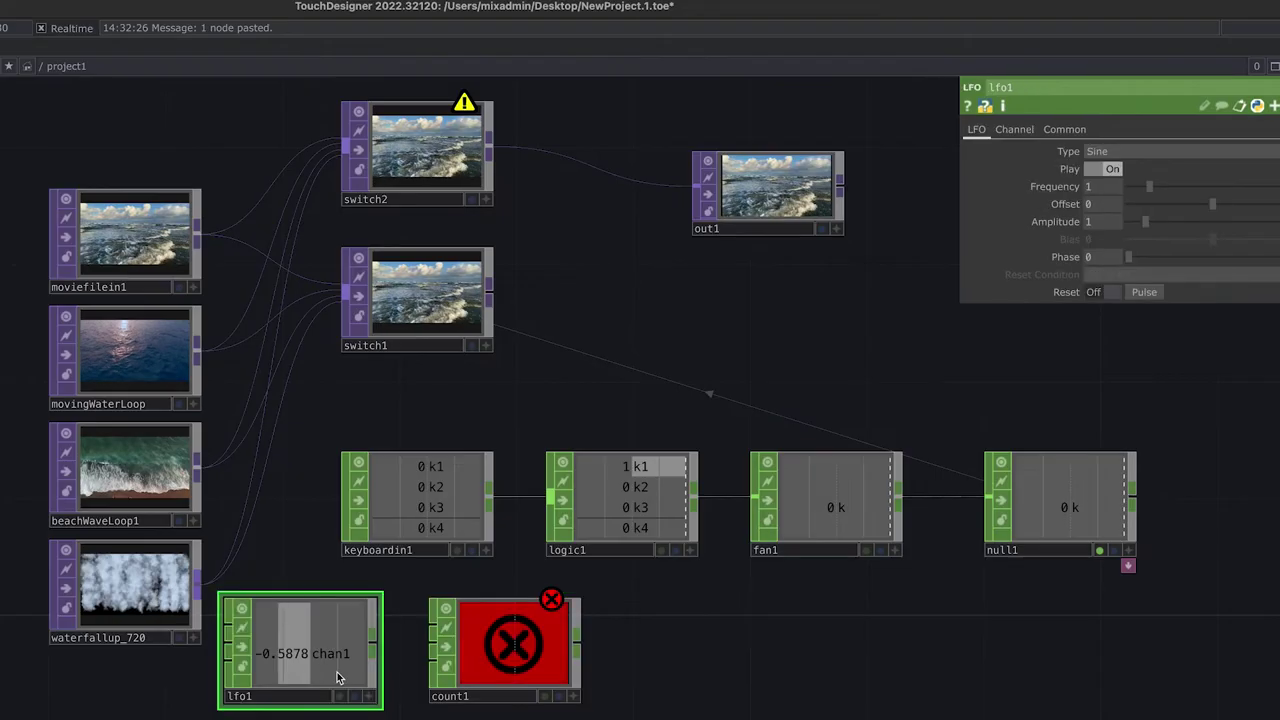
- Position lfo1 with a small gap before count1 and connect its output to count1's first input
{"action": "left_click_drag", "start_coordinate": [267, 657], "coordinate": [296, 657]}
{"action": "key", "text": "Tab"}
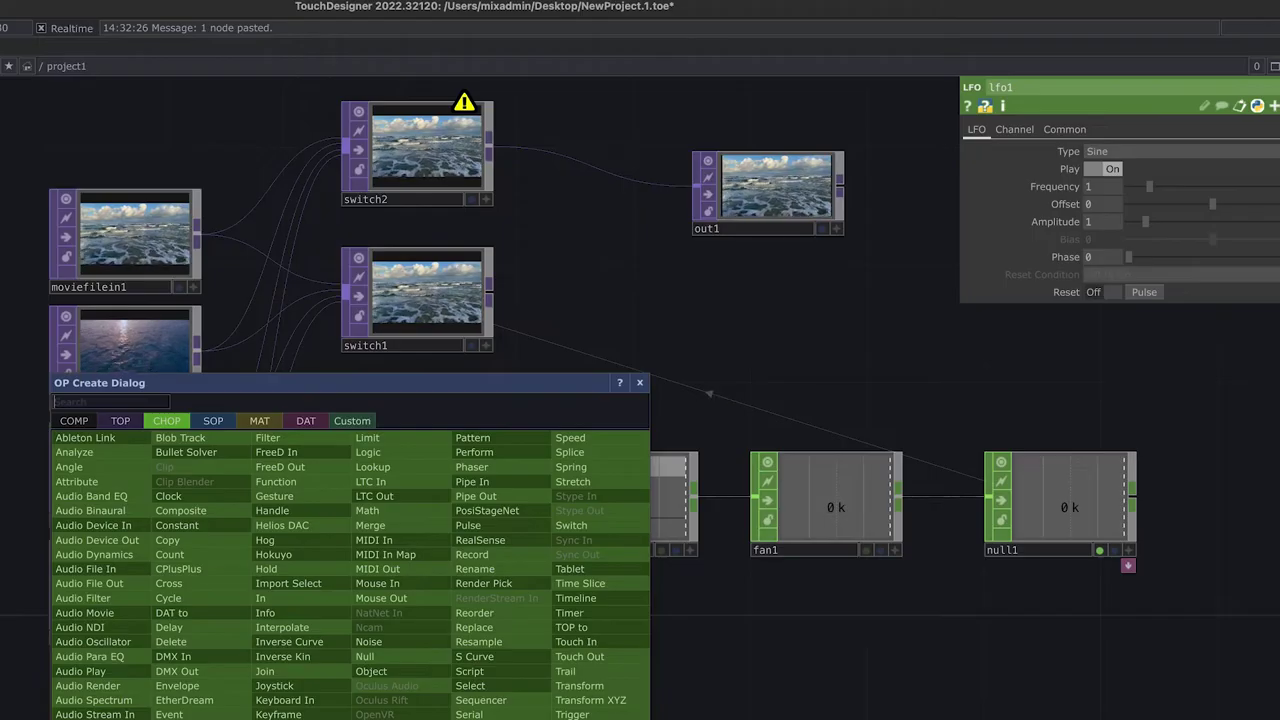
{"action": "key", "text": "Escape"}
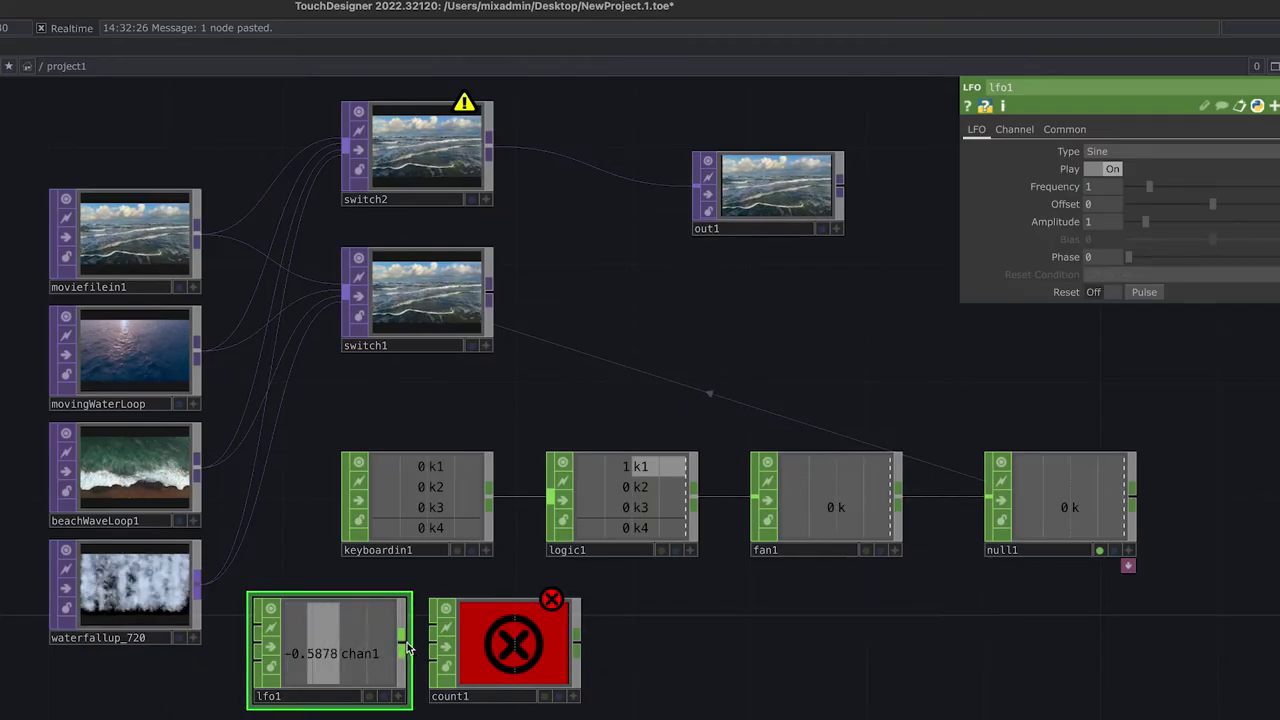
{"action": "left_click_drag", "start_coordinate": [349, 643], "coordinate": [319, 643]}
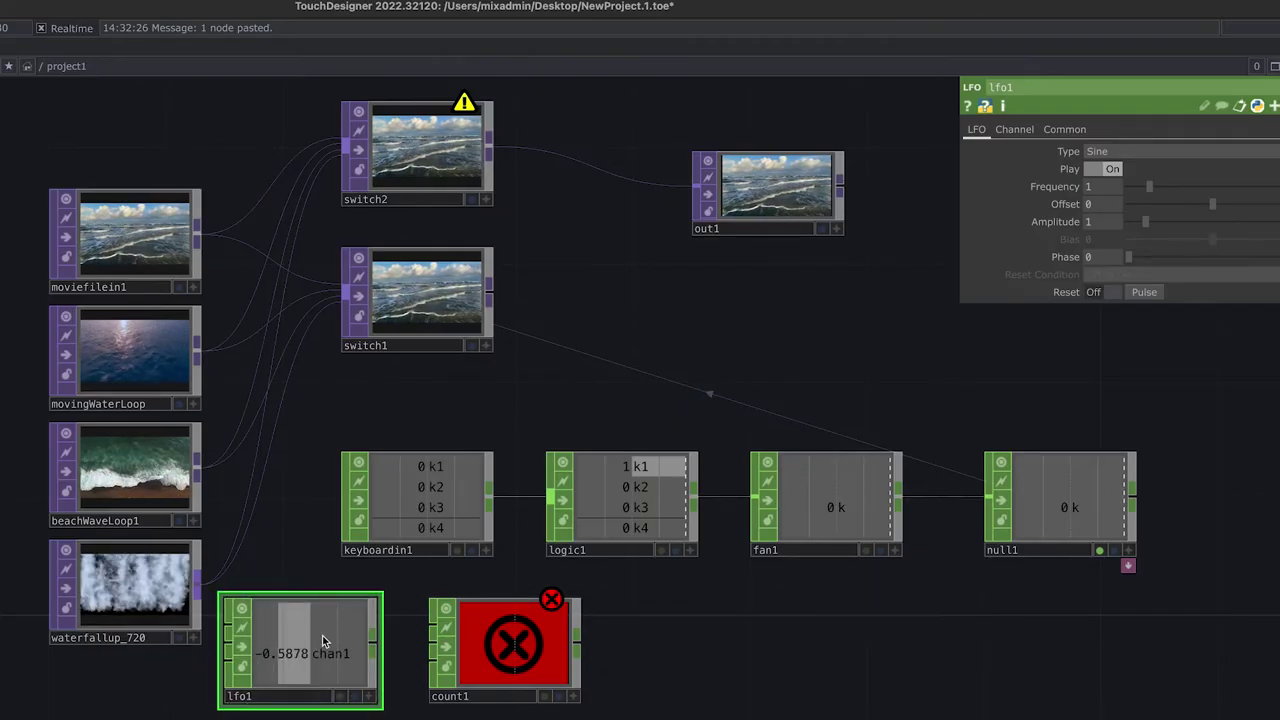
{"action": "left_click", "coordinate": [375, 645]}
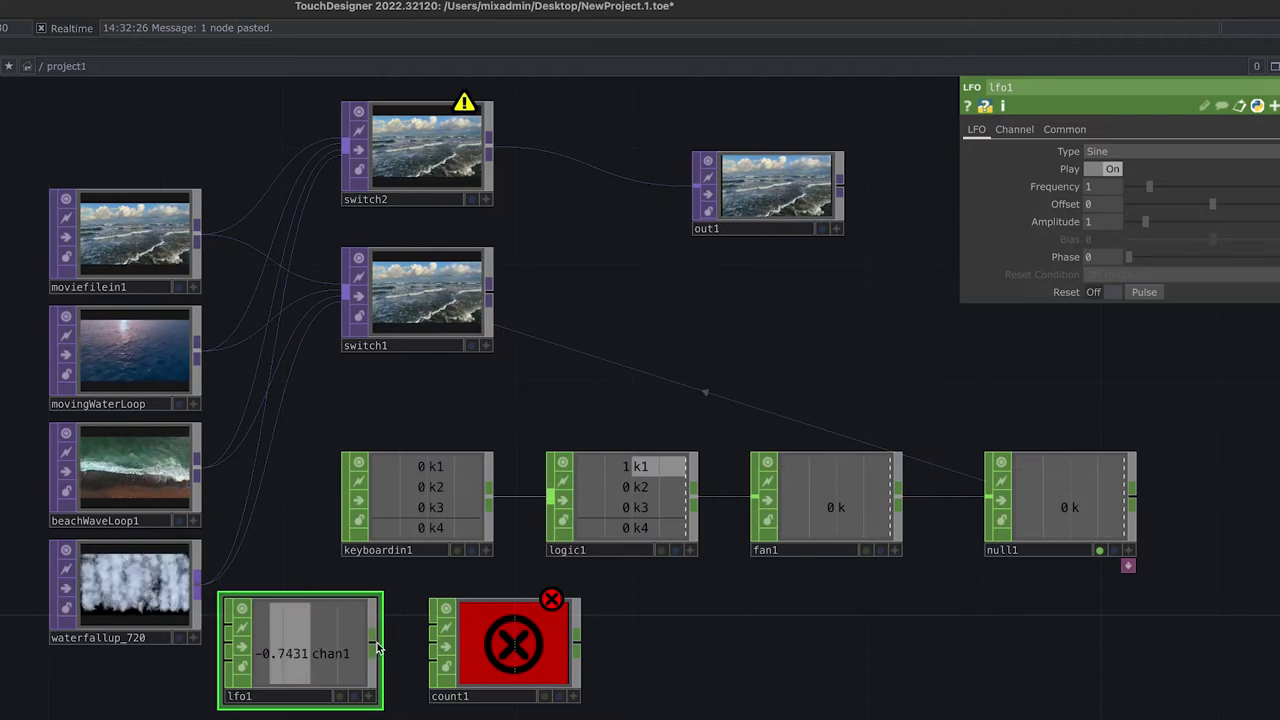
{"action": "left_click", "coordinate": [433, 627]}
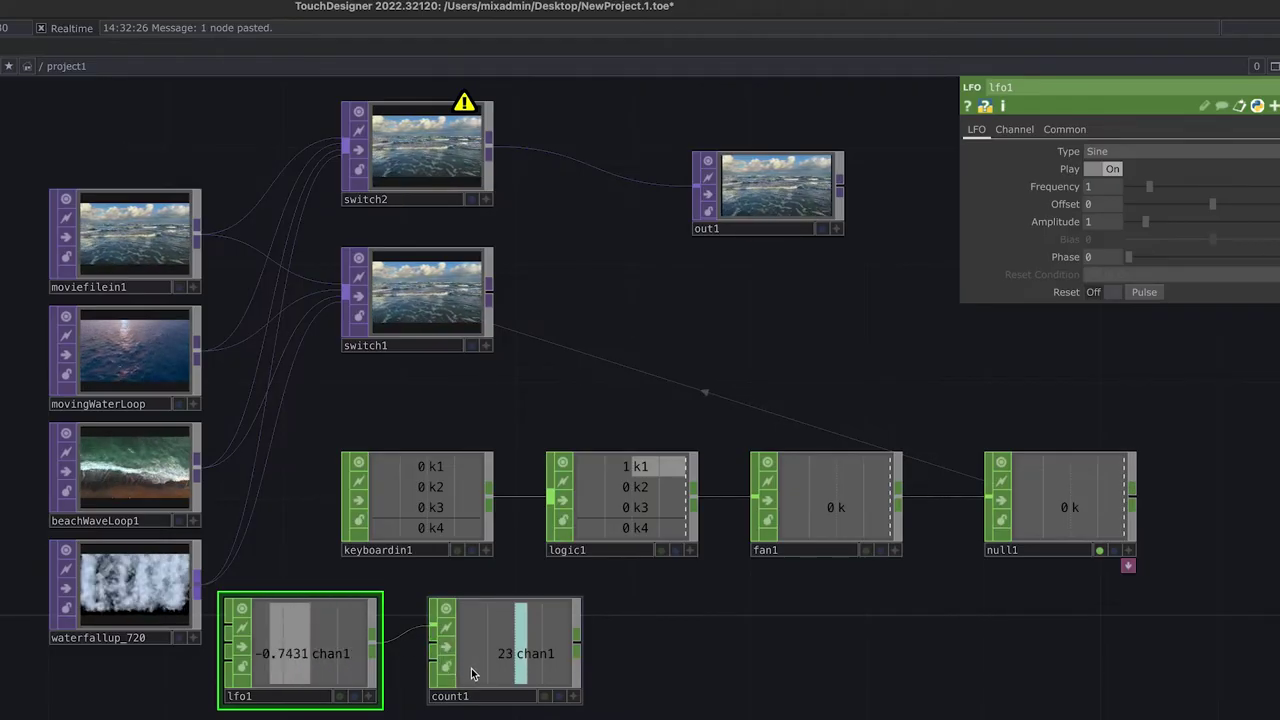
- Set count1's Limit to Loop Min/Max with a Limit Maximum of 3
{"action": "left_click", "coordinate": [525, 662]}
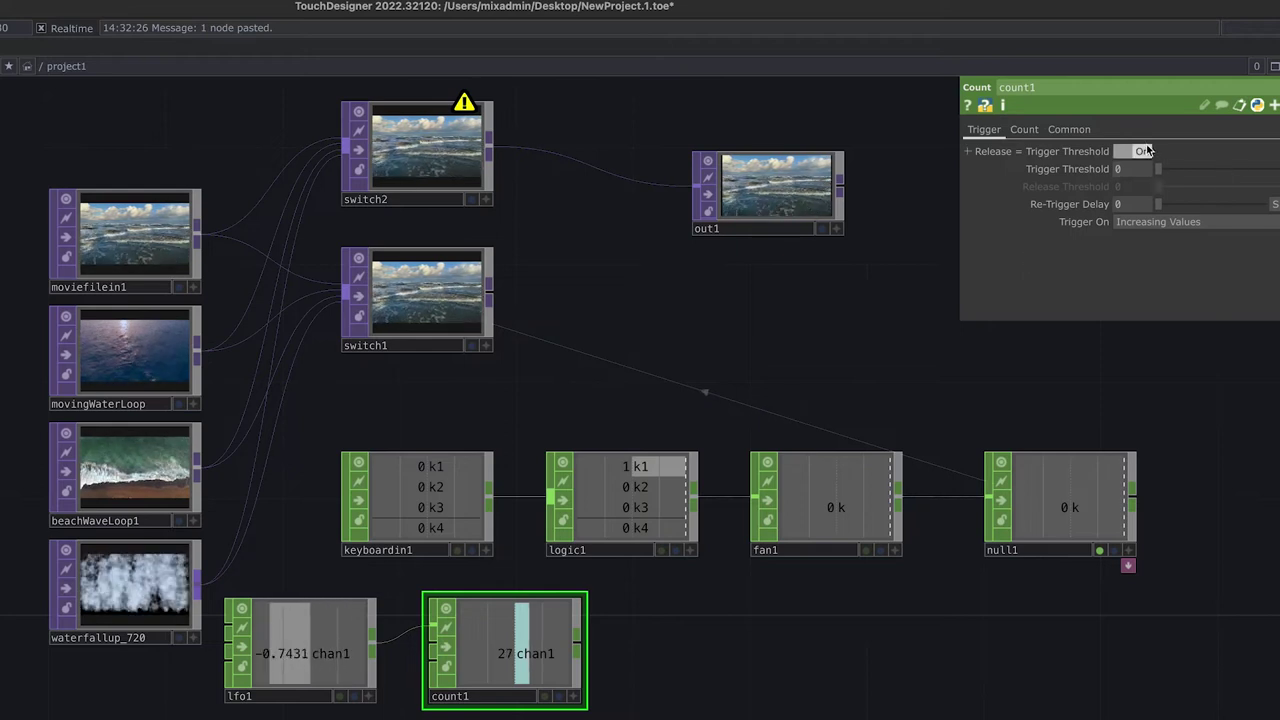
{"action": "left_click", "coordinate": [1030, 129]}
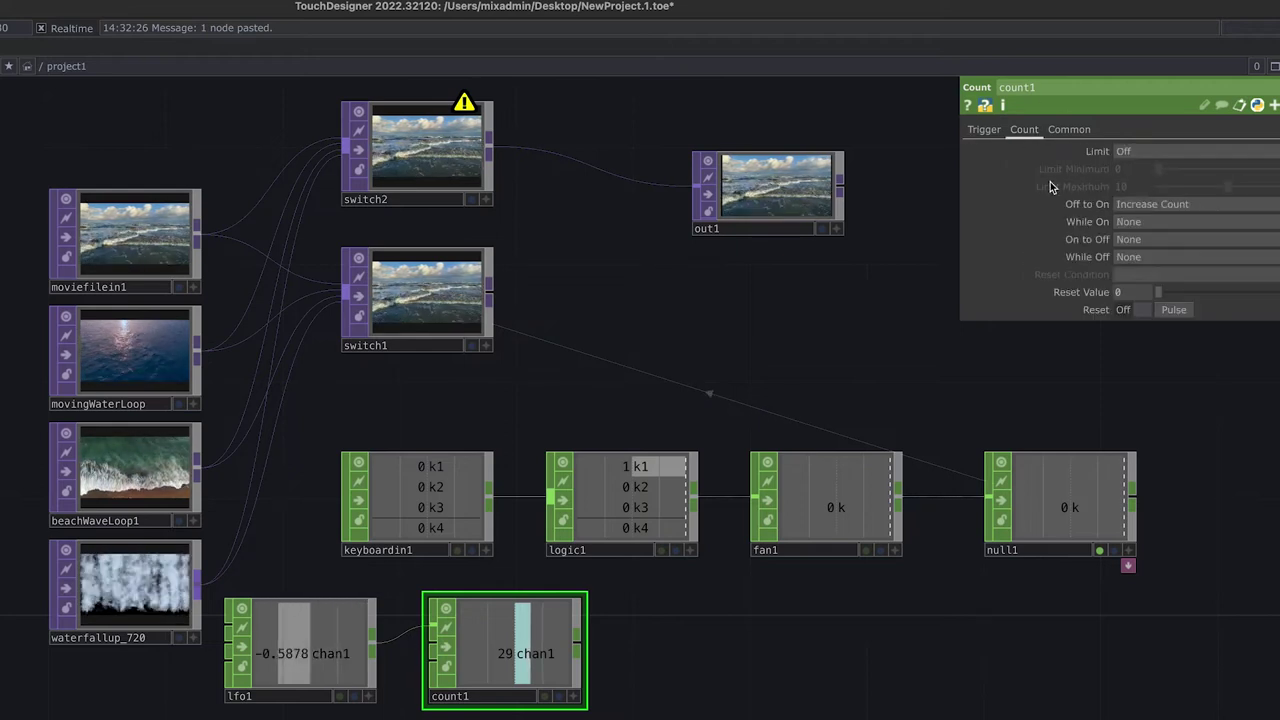
{"action": "left_click", "coordinate": [1143, 153]}
{"action": "left_click", "coordinate": [1141, 185]}
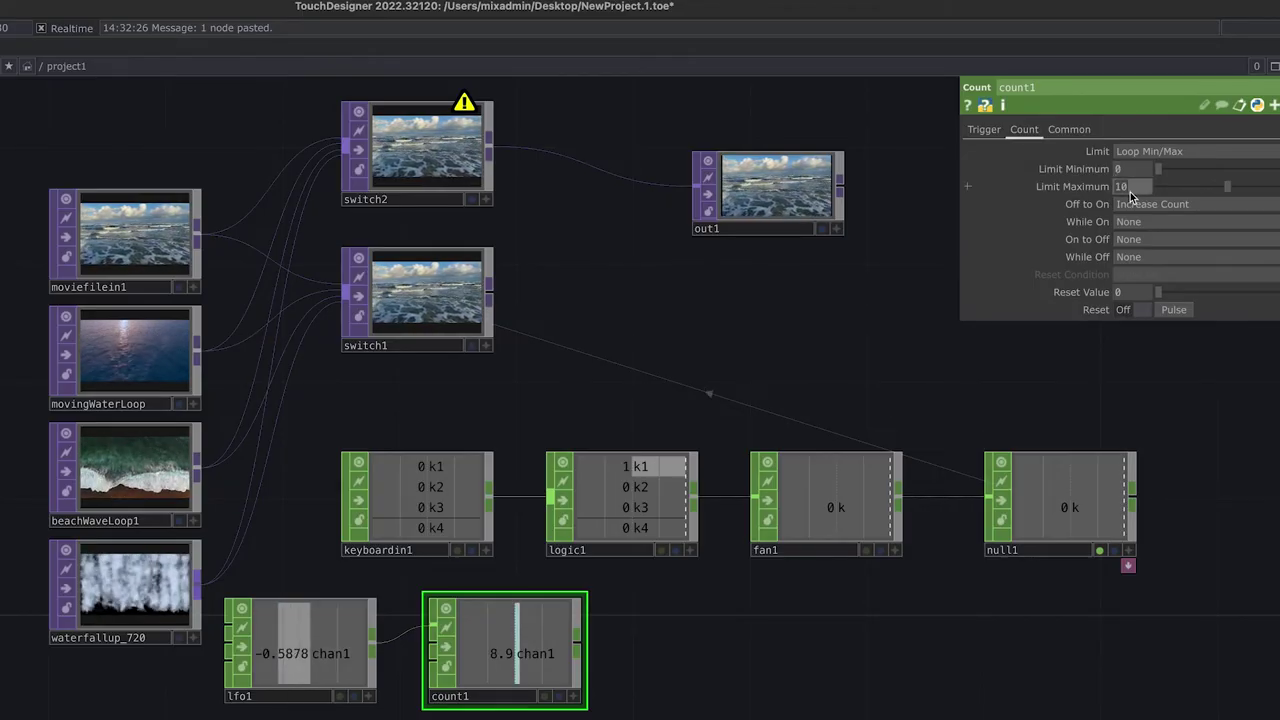
{"action": "type", "text": "3"}
{"action": "key", "text": "Return"}
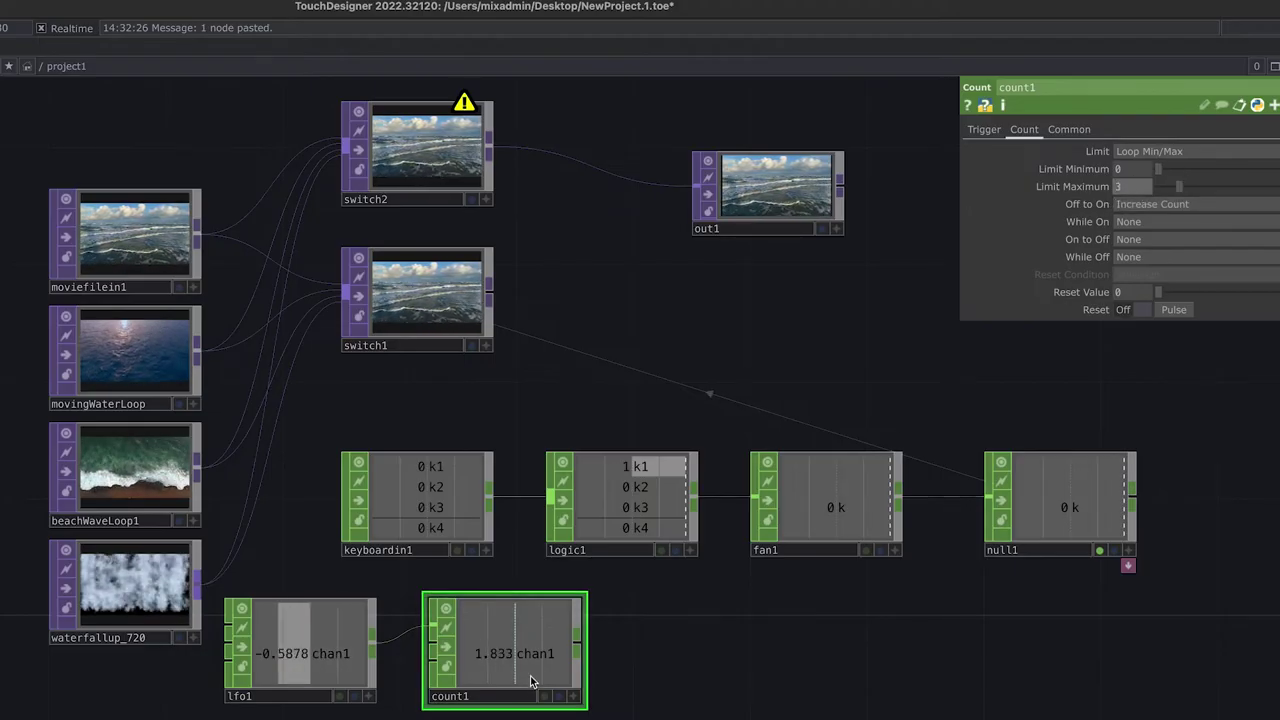
- Disconnect lfo1 from count1 and reconnect it to count1's first input to restart the count
{"action": "right_click", "coordinate": [398, 645]}
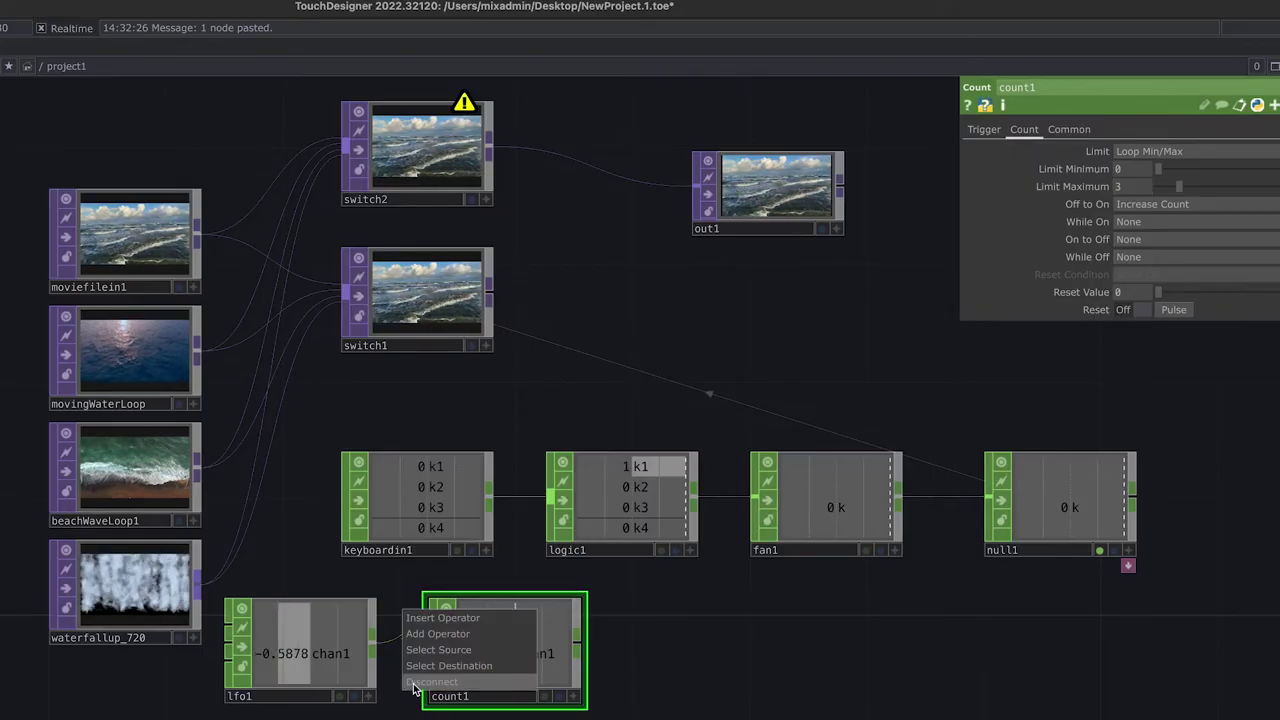
{"action": "left_click", "coordinate": [416, 684]}
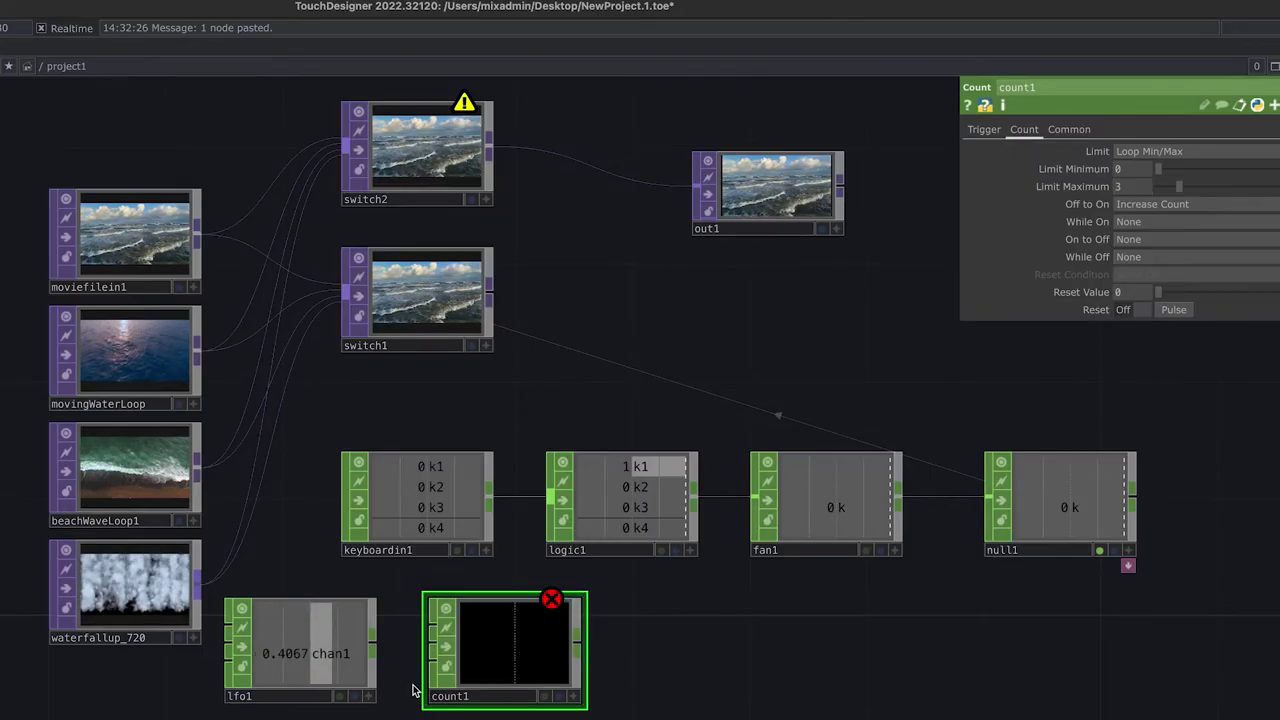
{"action": "left_click", "coordinate": [374, 644]}
{"action": "left_click", "coordinate": [428, 632]}
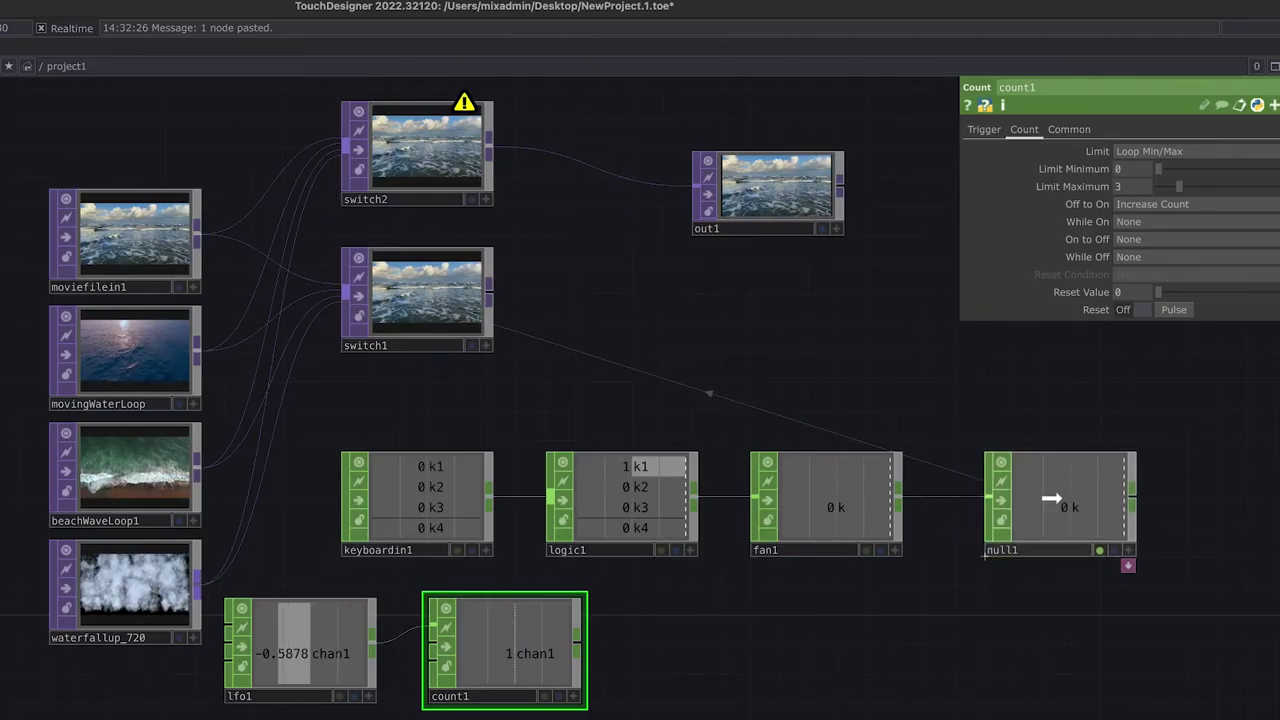
- Add a Null CHOP after count1 and connect count1's output to it
{"action": "key", "text": "Tab"}
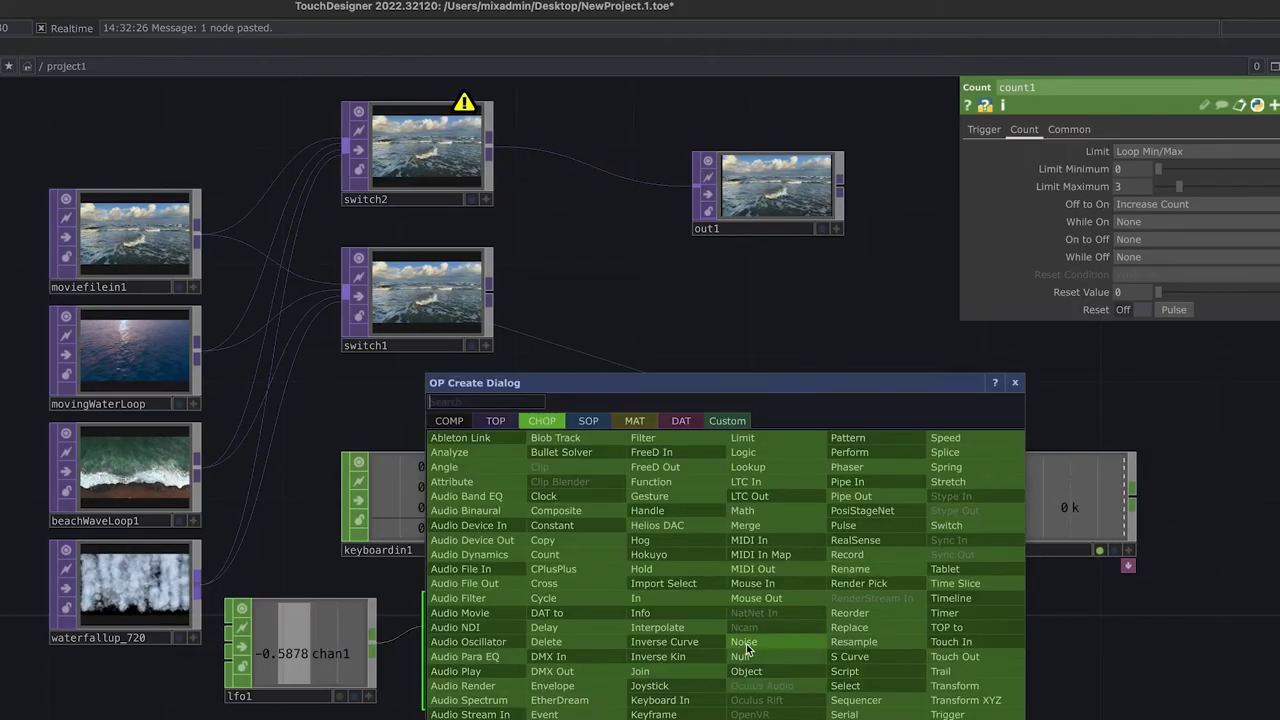
{"action": "left_click", "coordinate": [744, 655]}
{"action": "left_click", "coordinate": [739, 651]}
{"action": "left_click_drag", "start_coordinate": [577, 655], "coordinate": [663, 642]}
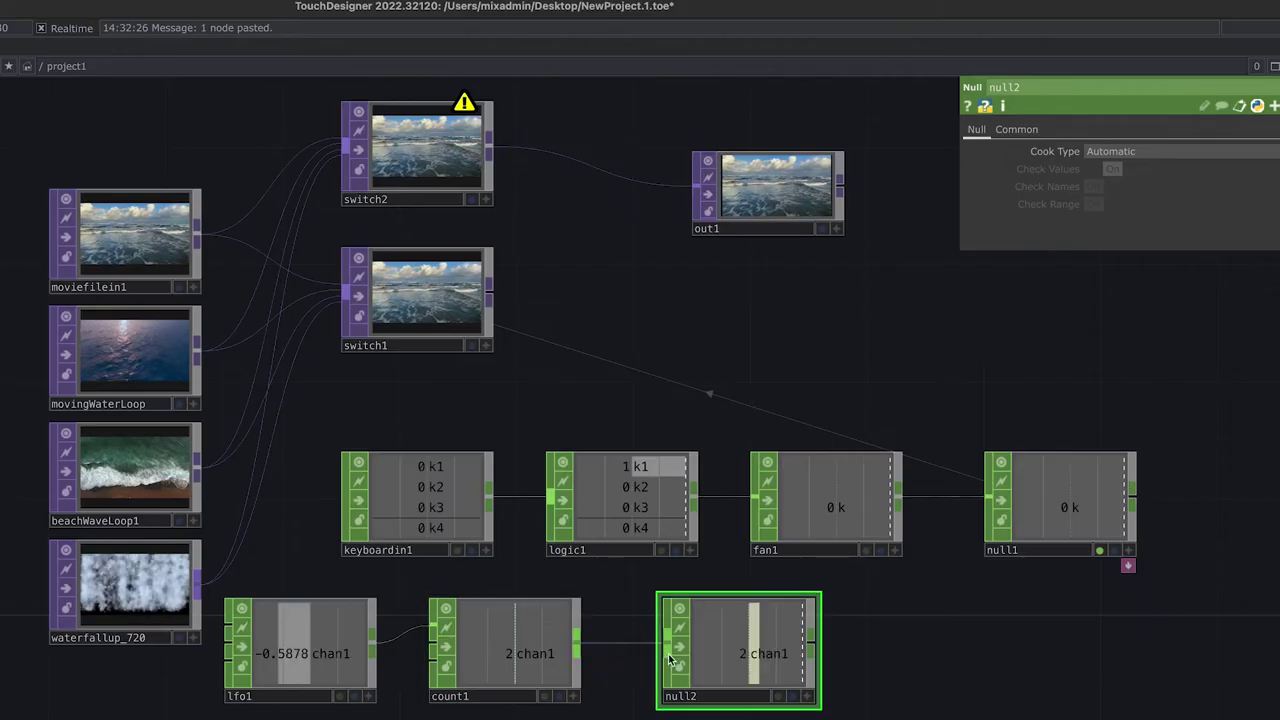
- Export null2's chan1 channel to switch2's Index parameter, and preview out1 briefly in the network background
{"action": "left_click", "coordinate": [807, 694]}
{"action": "left_click", "coordinate": [438, 165]}
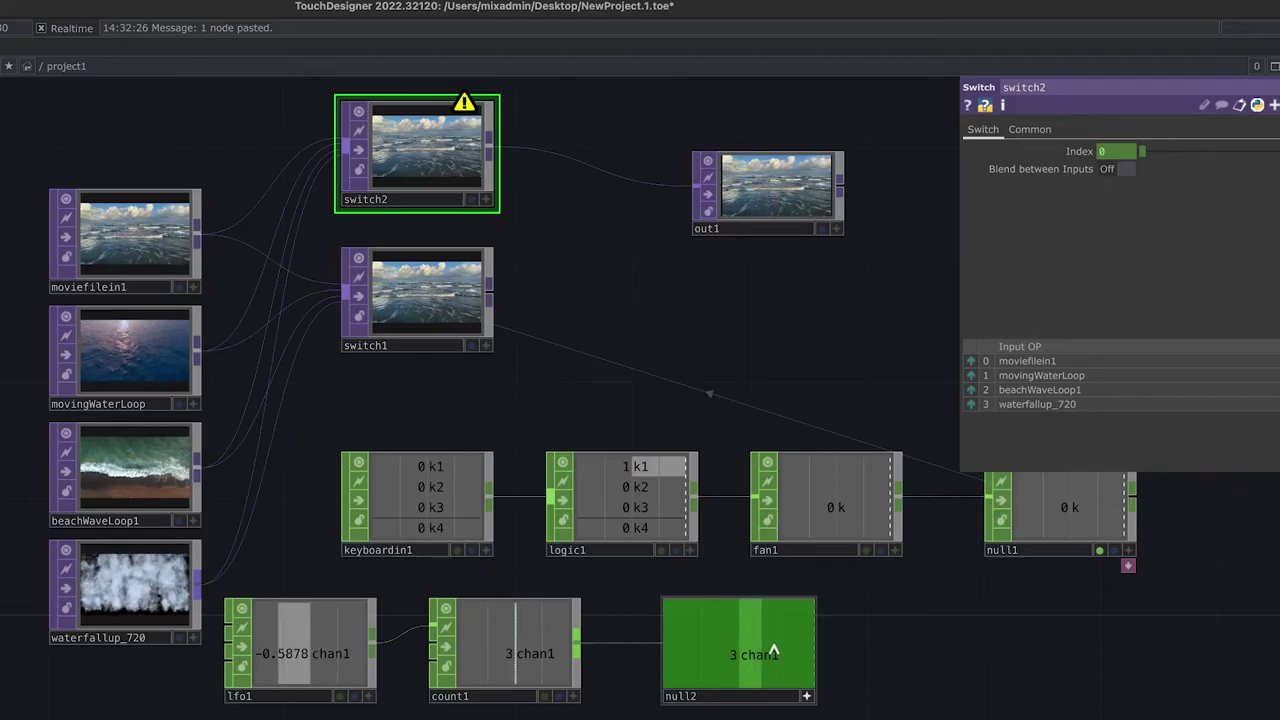
{"action": "left_click_drag", "start_coordinate": [773, 653], "coordinate": [972, 286]}
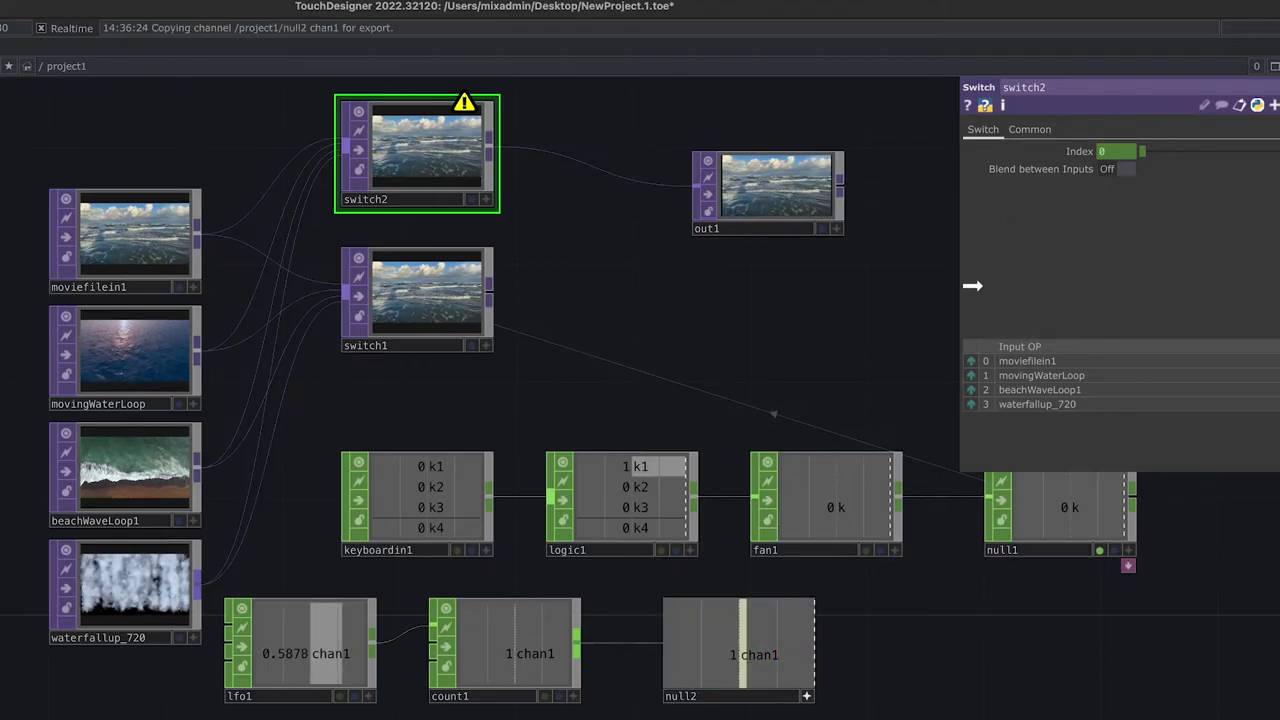
{"action": "left_click_drag", "start_coordinate": [1106, 151], "coordinate": [1117, 148]}
{"action": "left_click", "coordinate": [1103, 128]}
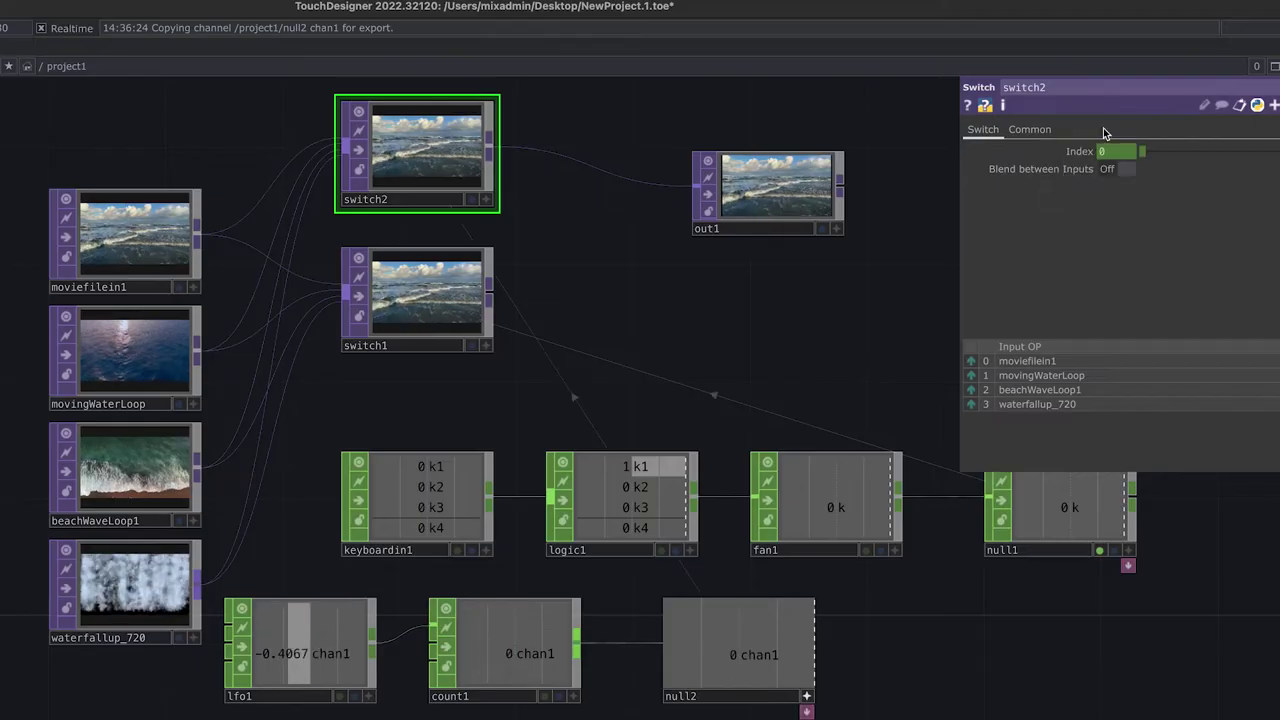
{"action": "left_click", "coordinate": [821, 229]}
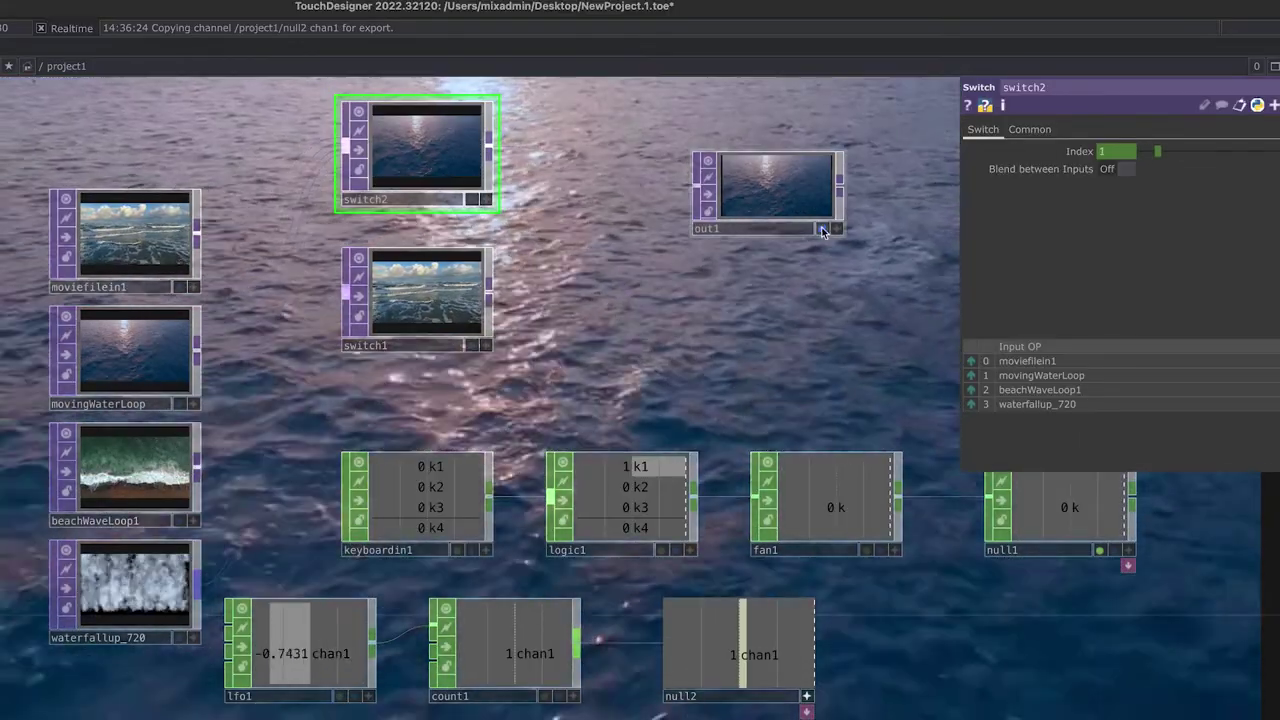
{"action": "left_click", "coordinate": [822, 228]}
- Set lfo1's Frequency to 0.25
{"action": "left_click", "coordinate": [329, 668]}
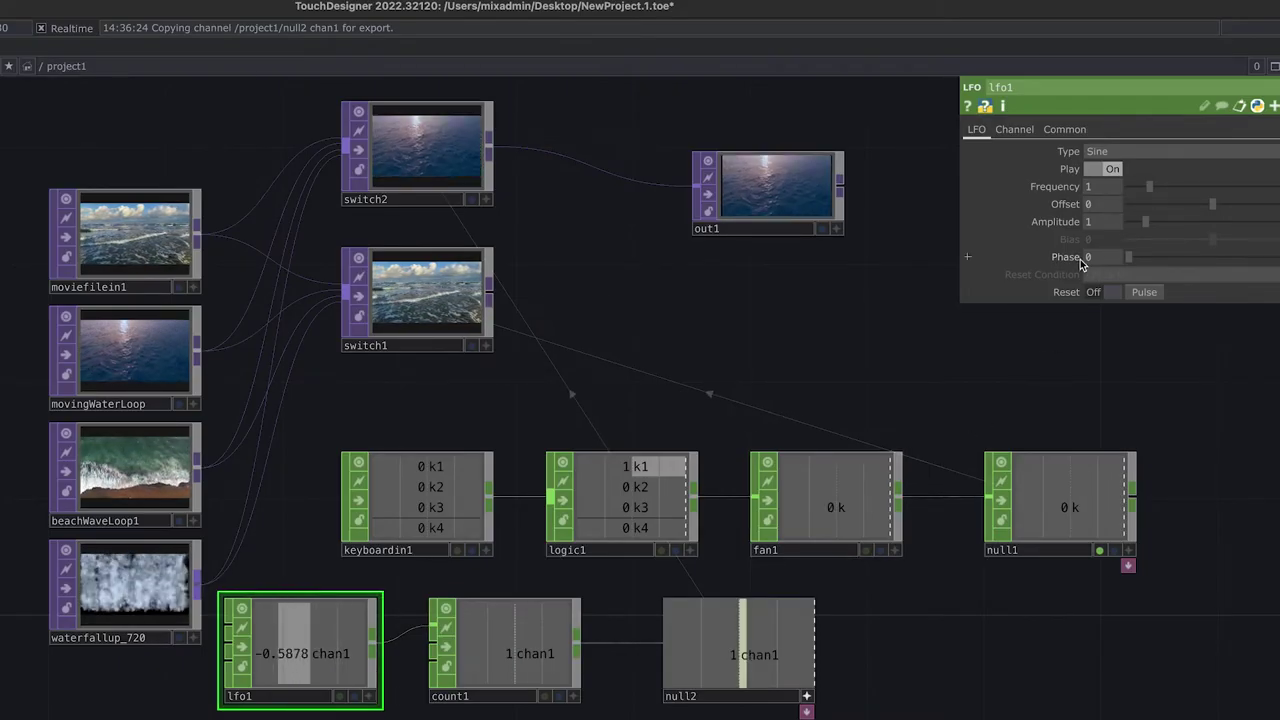
{"action": "left_click", "coordinate": [1115, 187]}
{"action": "type", "text": ".25"}
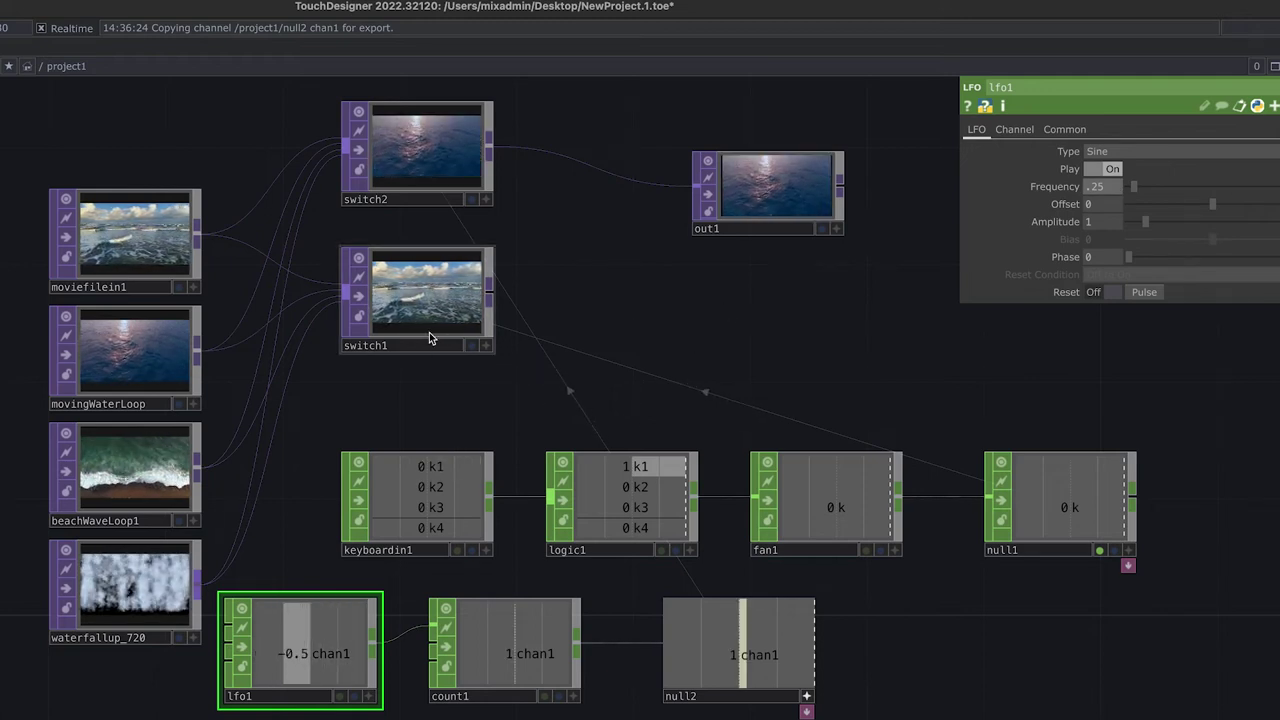
- Check whether numbers 2 to 4 still change the clip of switch1
{"action": "left_click", "coordinate": [475, 333]}
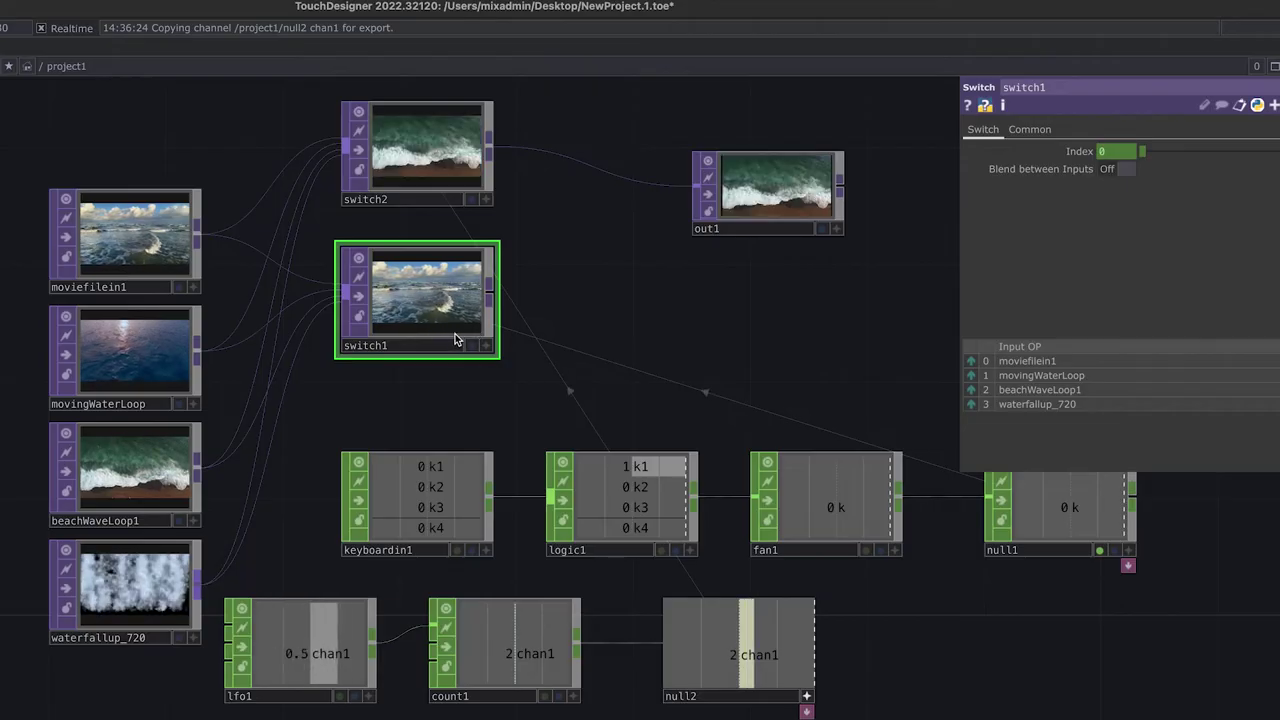
{"action": "key", "text": "3"}
{"action": "key", "text": "4"}
{"action": "key", "text": "3"}
{"action": "key", "text": "4"}
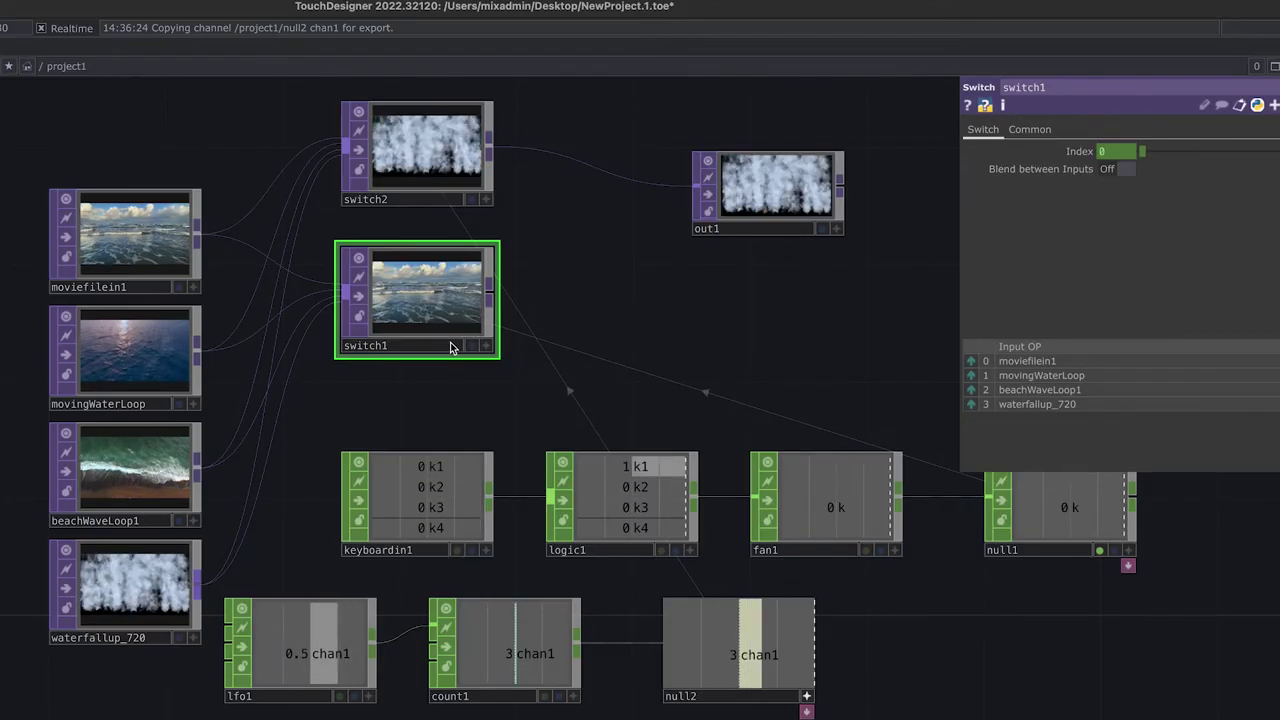
{"action": "key", "text": "2"}
{"action": "key", "text": "3"}
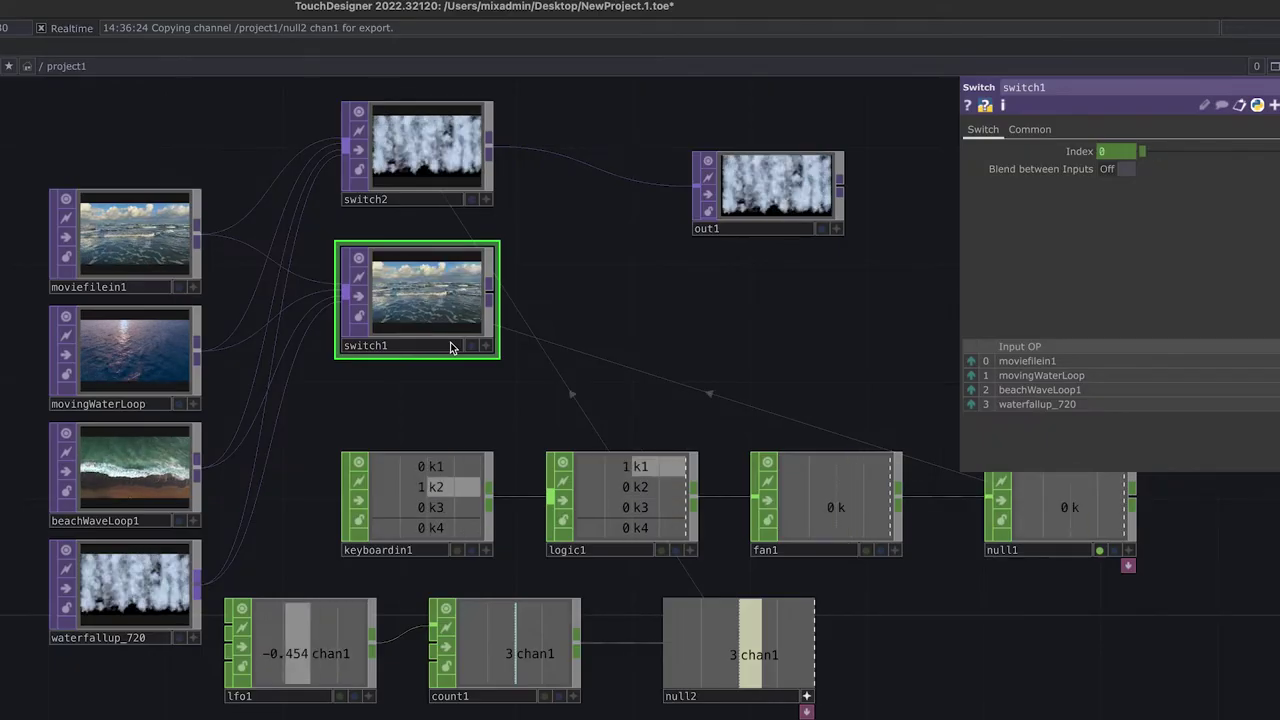
{"action": "key", "text": "4"}
- Move out1 further from the switches and connect switch1's output to it
{"action": "left_click", "coordinate": [440, 160]}
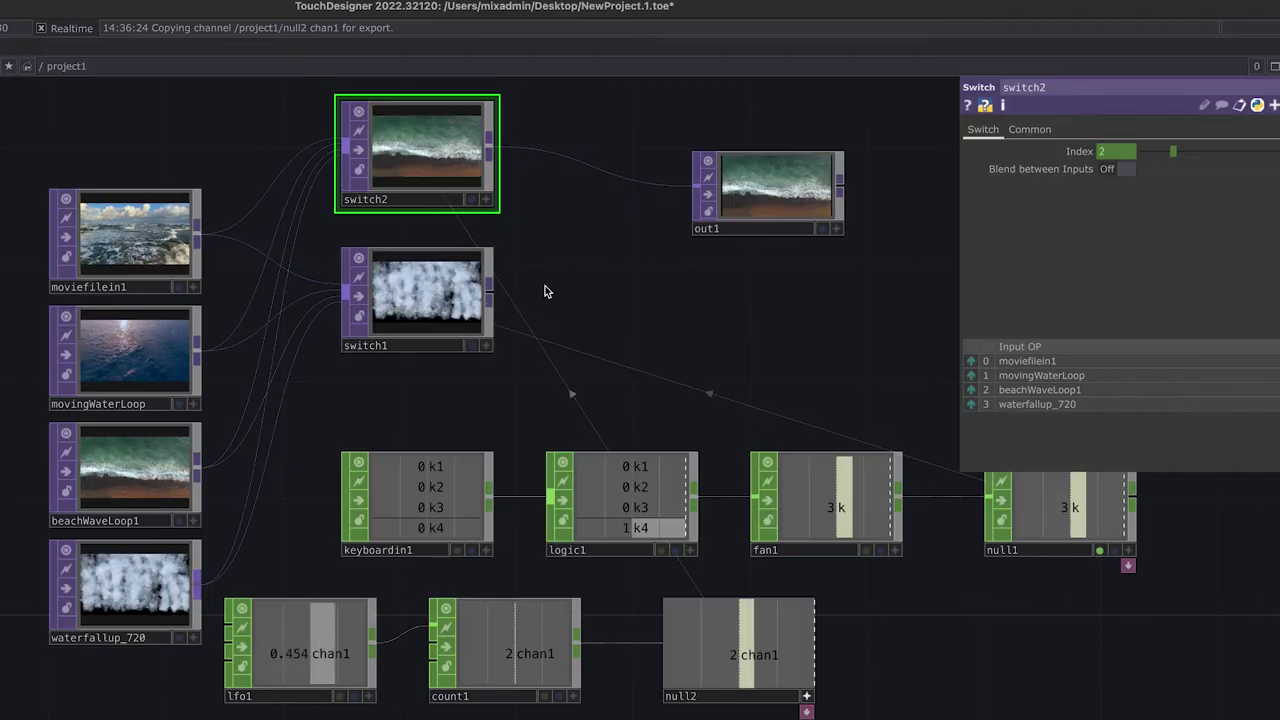
{"action": "left_click_drag", "start_coordinate": [800, 195], "coordinate": [860, 195]}
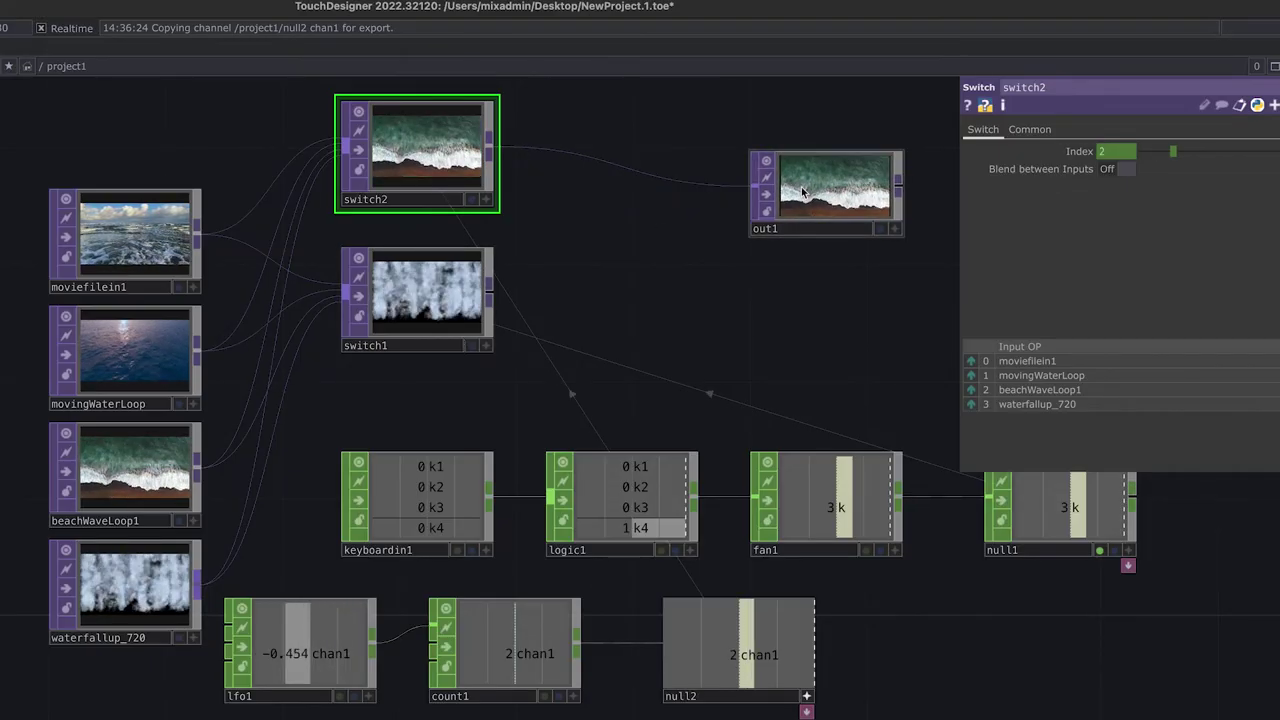
{"action": "left_click_drag", "start_coordinate": [487, 297], "coordinate": [755, 187]}
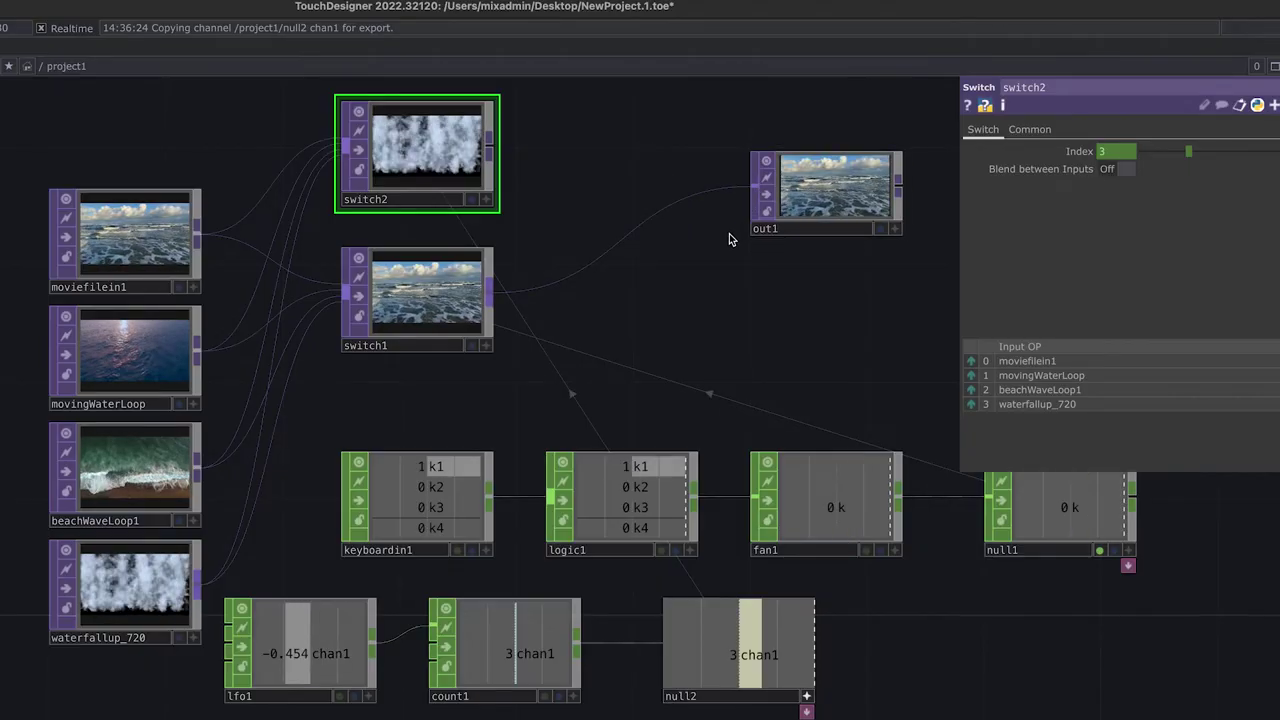
- Preview out1 in the background while testing numbers 4, 2 and 1, and reconnect switch2's output to out1
{"action": "key", "text": "4"}
{"action": "left_click", "coordinate": [880, 229]}
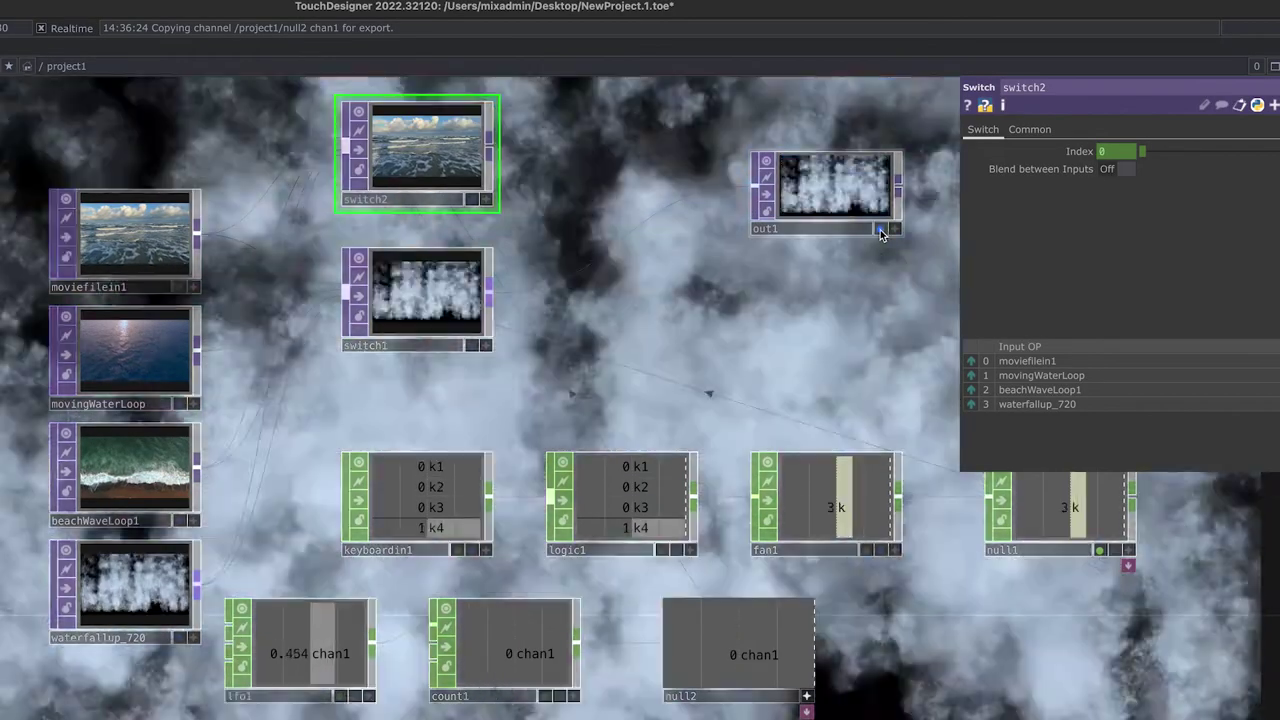
{"action": "key", "text": "2"}
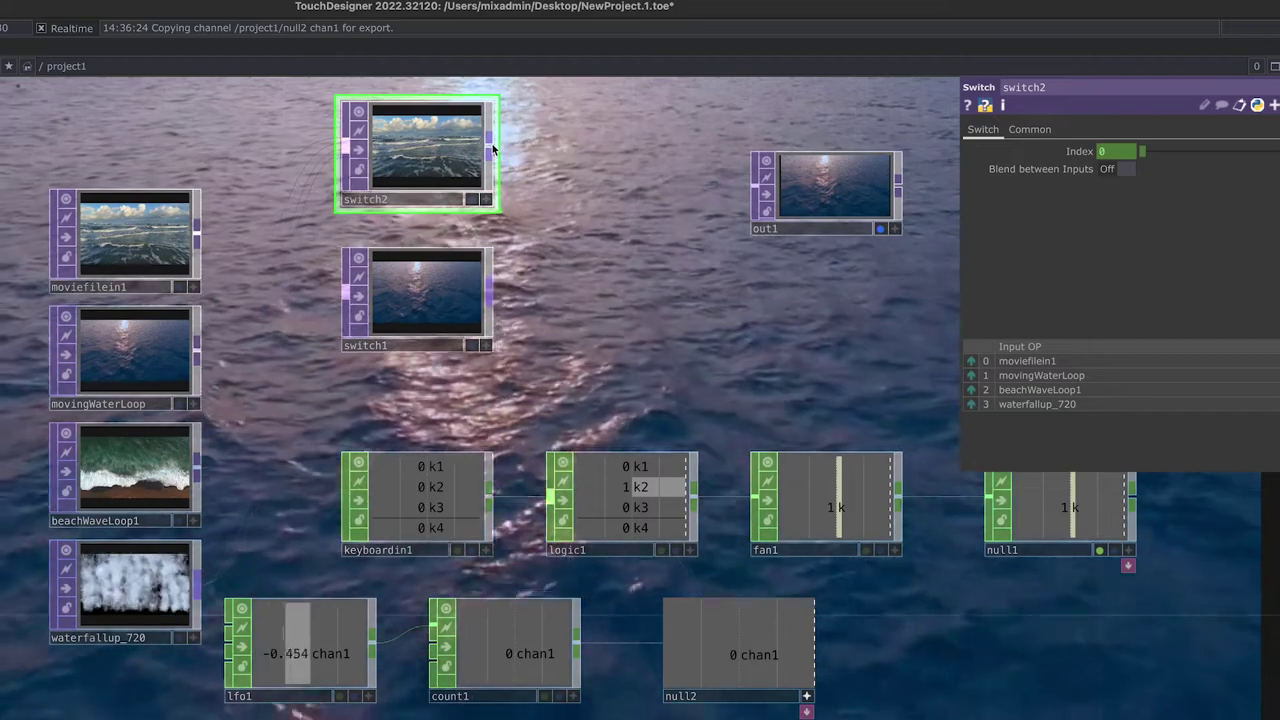
{"action": "key", "text": "1"}
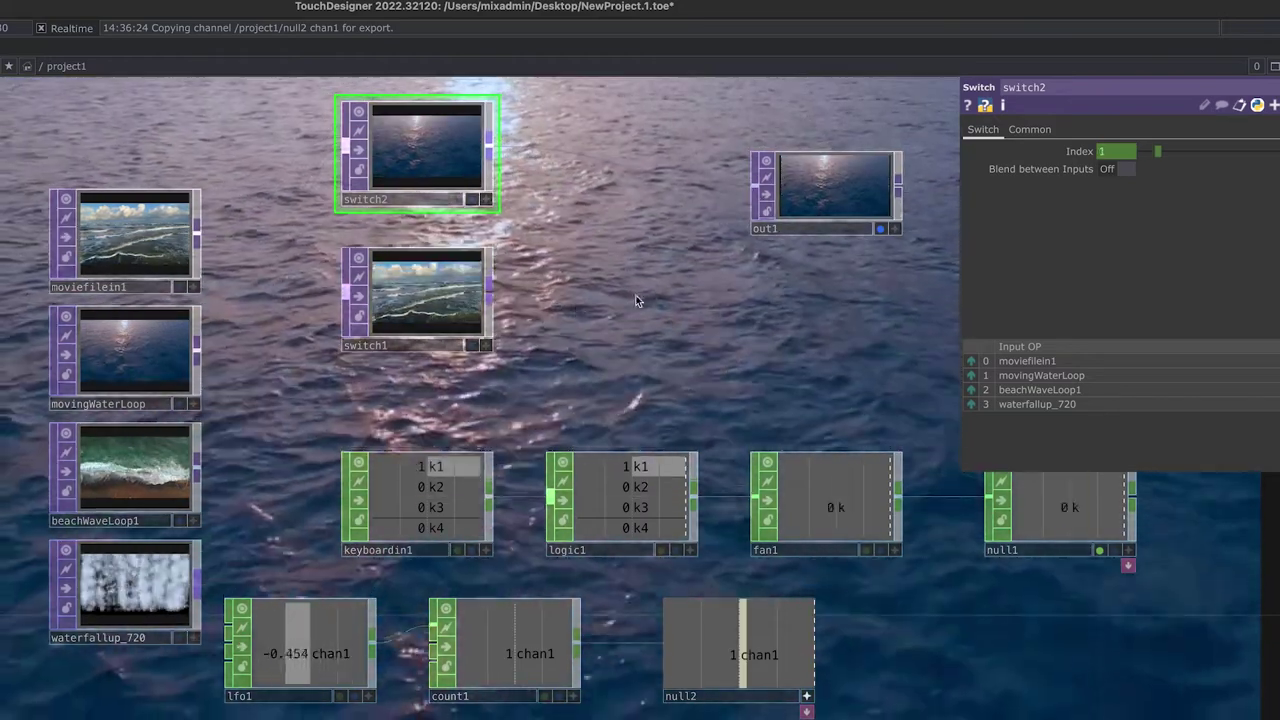
{"action": "key", "text": "4"}
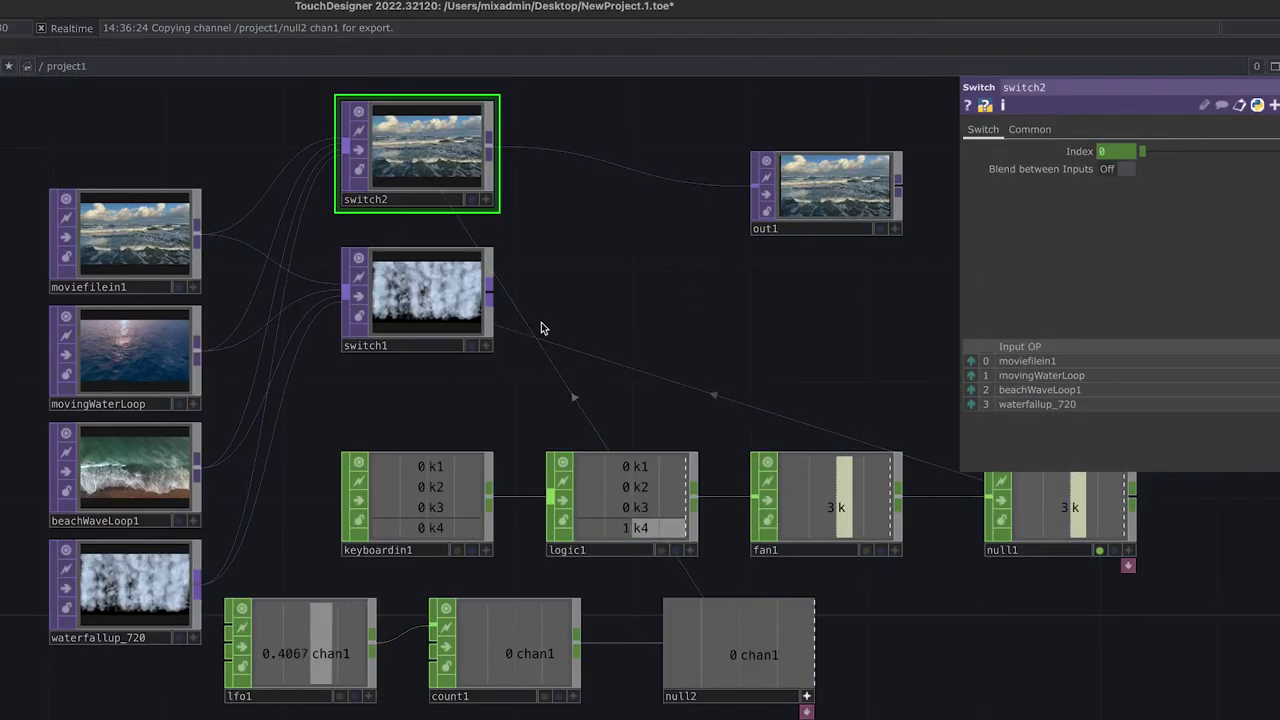
- Add a Cross TOP between the two switches and out1
{"action": "key", "text": "Tab"}
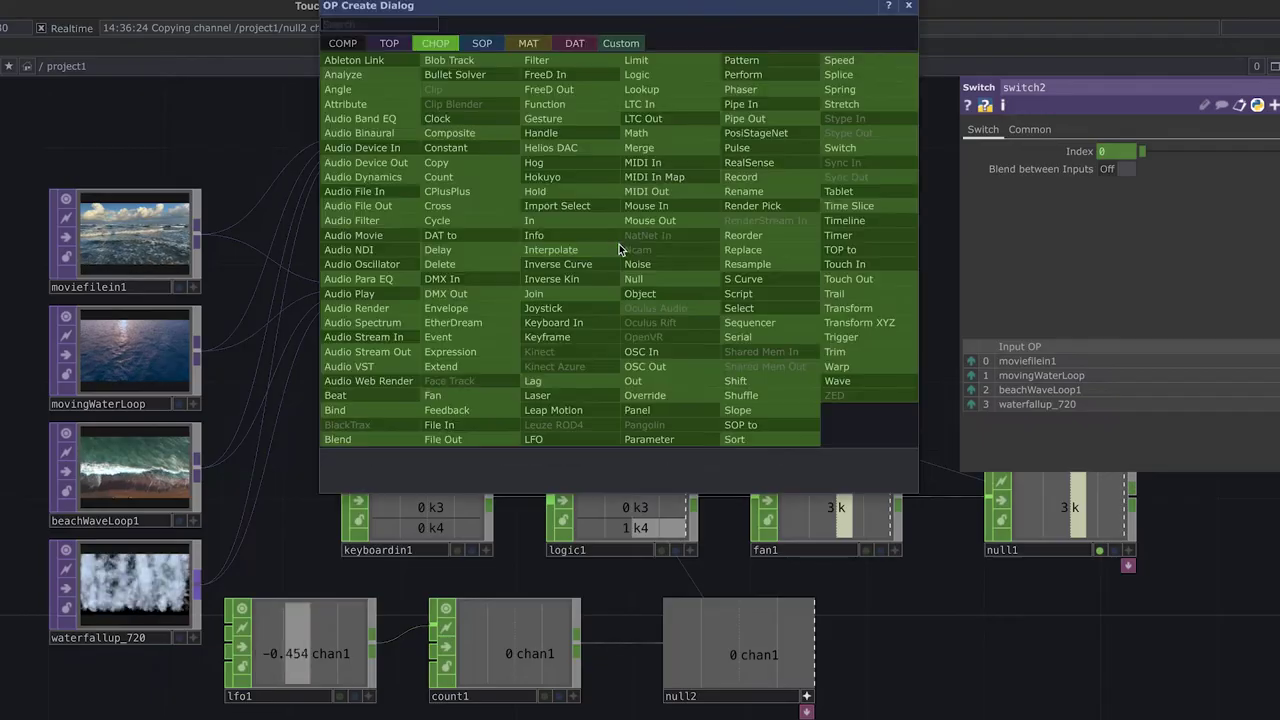
{"action": "left_click", "coordinate": [389, 43]}
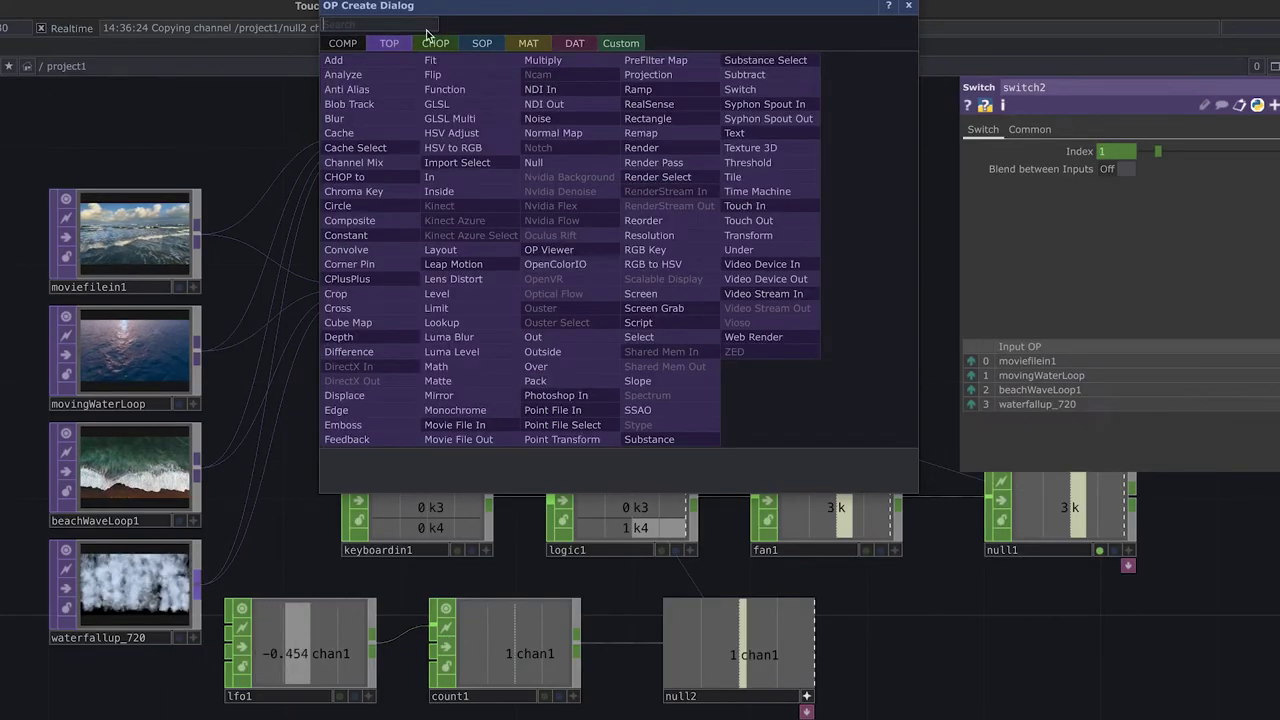
{"action": "left_click", "coordinate": [349, 314]}
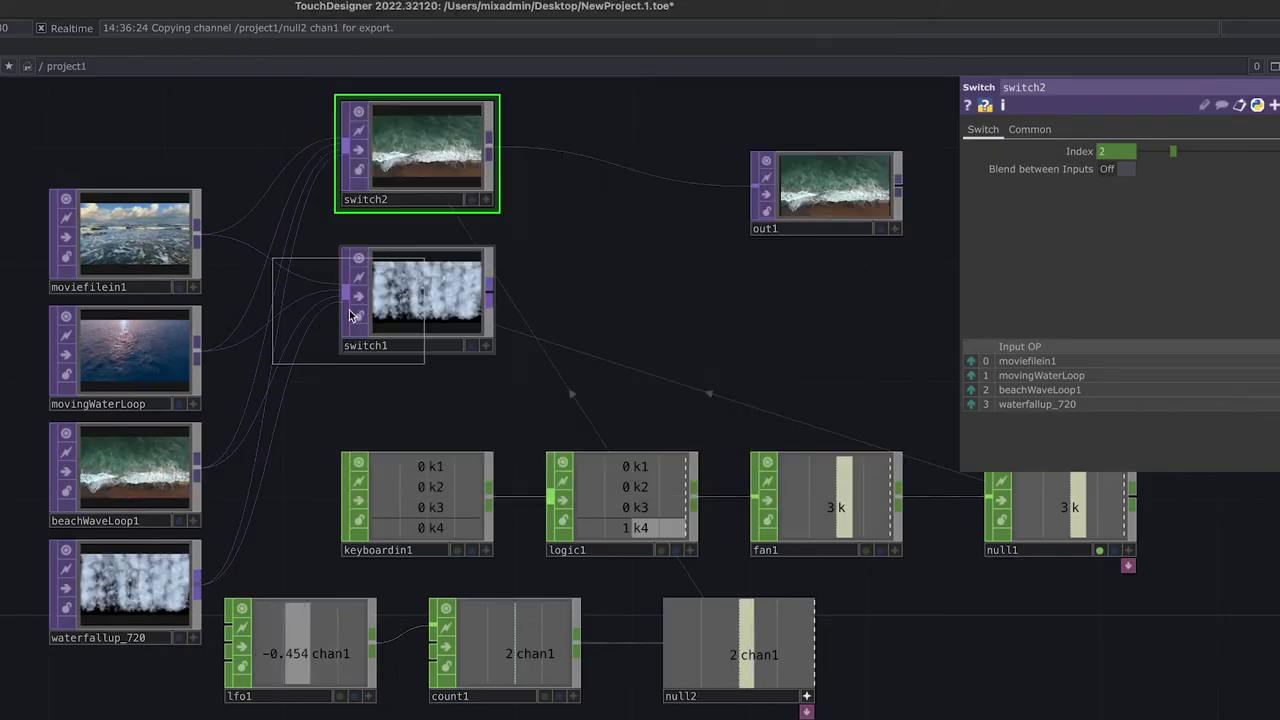
{"action": "left_click", "coordinate": [619, 211]}
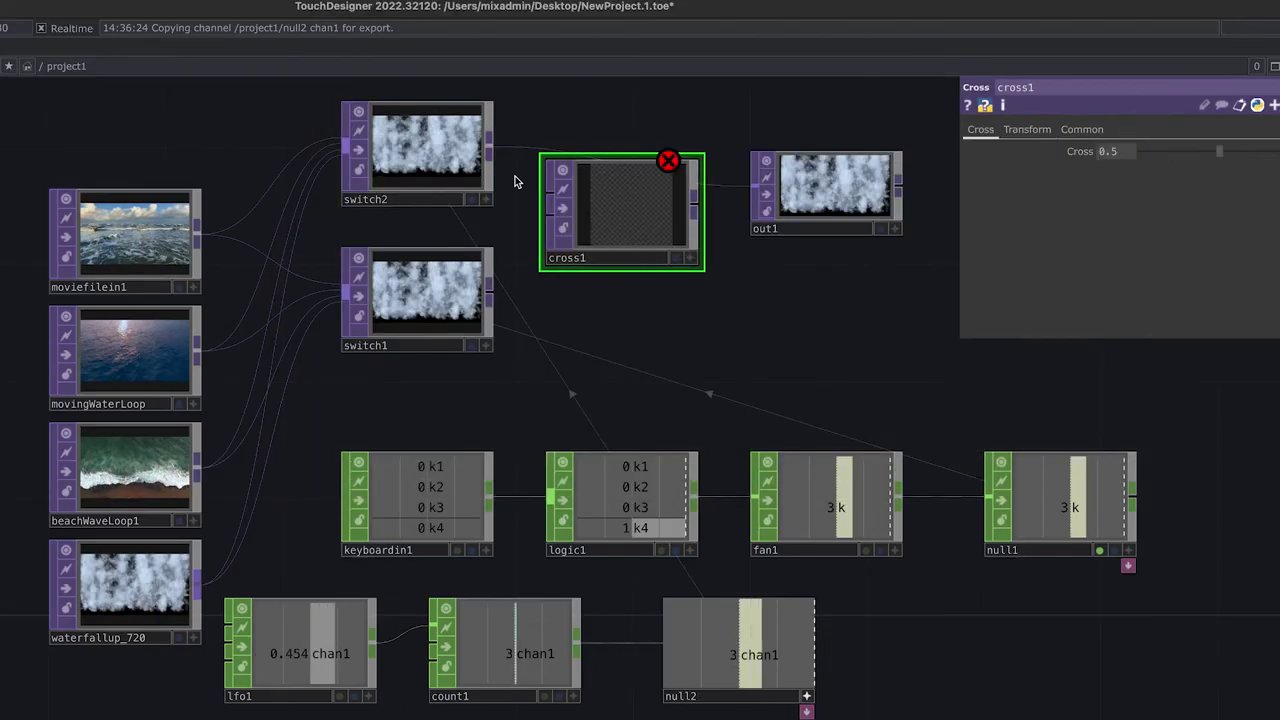
- Connect switch2 to cross1's first input and switch1 to its second, and move cross1 slightly up
{"action": "left_click", "coordinate": [489, 143]}
{"action": "left_click", "coordinate": [545, 190]}
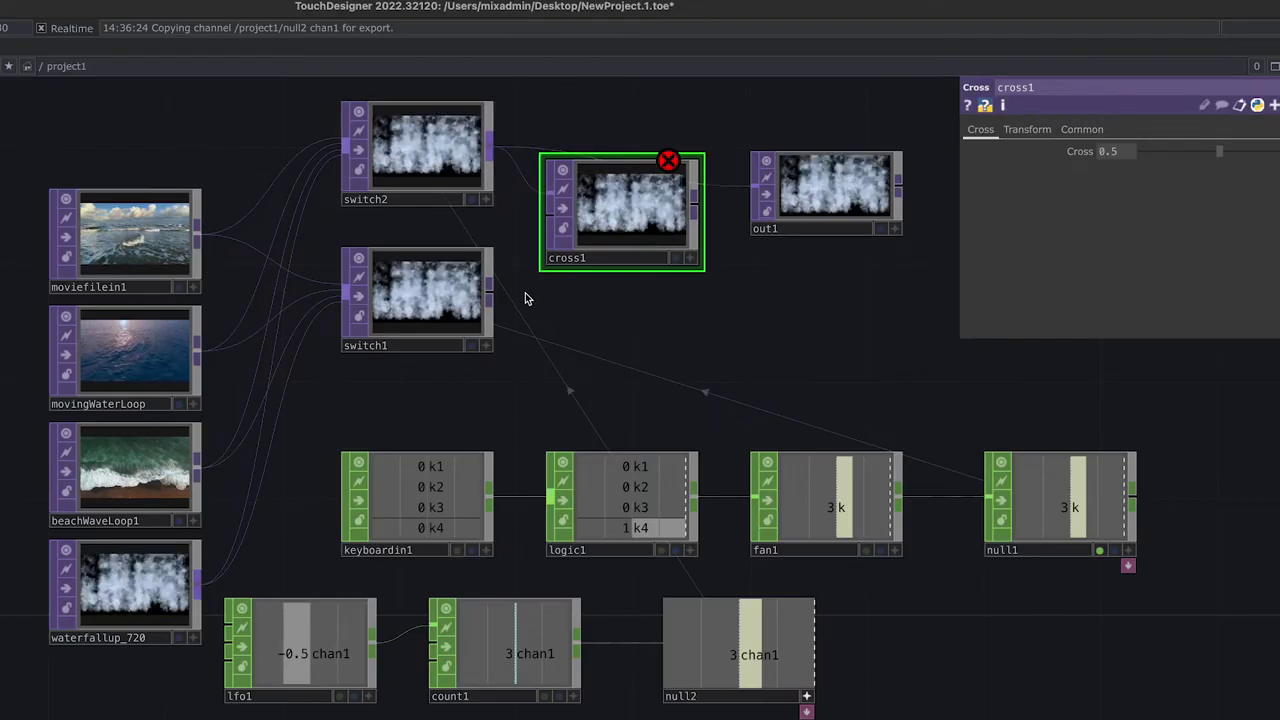
{"action": "left_click", "coordinate": [490, 287]}
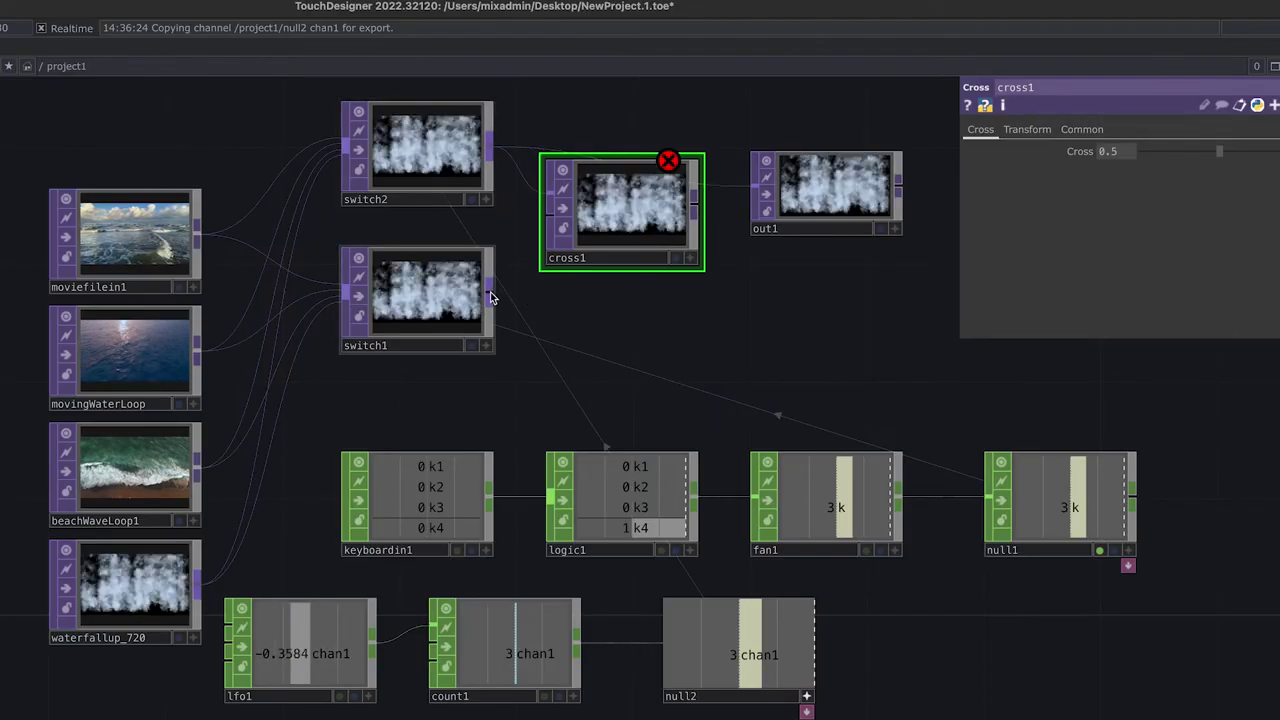
{"action": "left_click", "coordinate": [551, 211]}
{"action": "left_click_drag", "start_coordinate": [609, 218], "coordinate": [609, 189]}
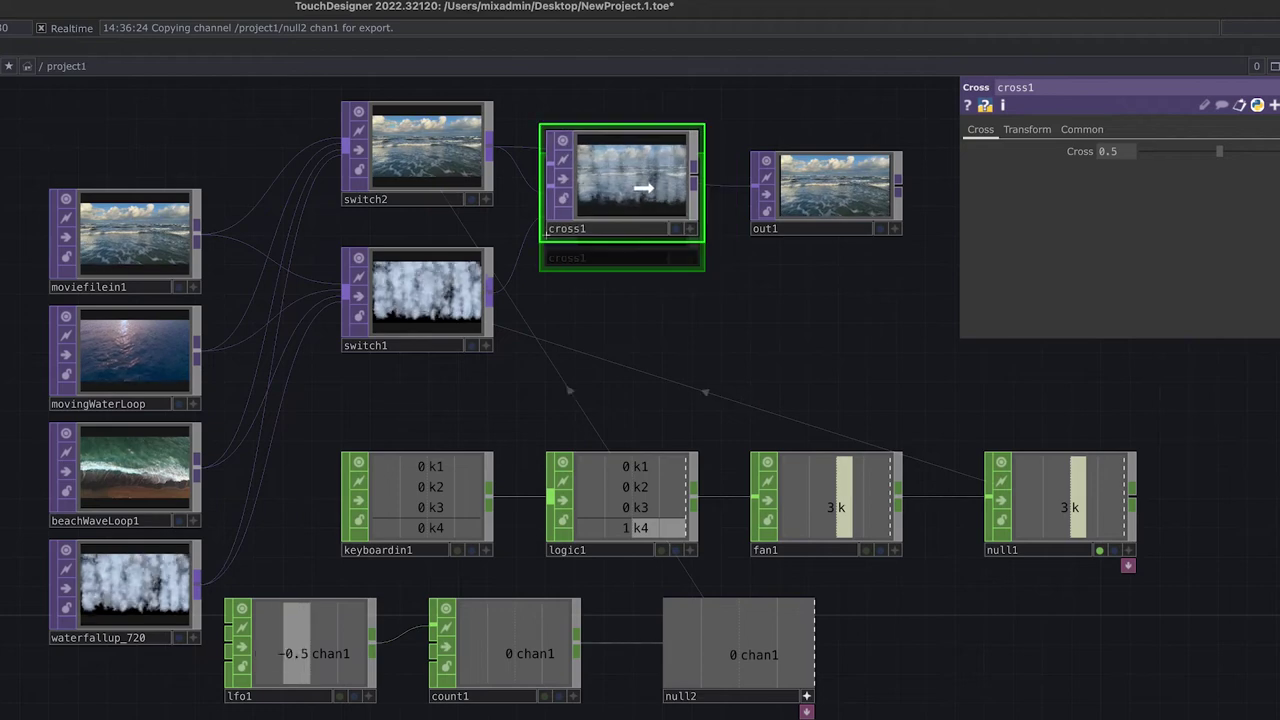
- Connect cross1's output to out1, replacing switch2's direct wire, and place out1 beside cross1
{"action": "left_click_drag", "start_coordinate": [762, 224], "coordinate": [821, 224]}
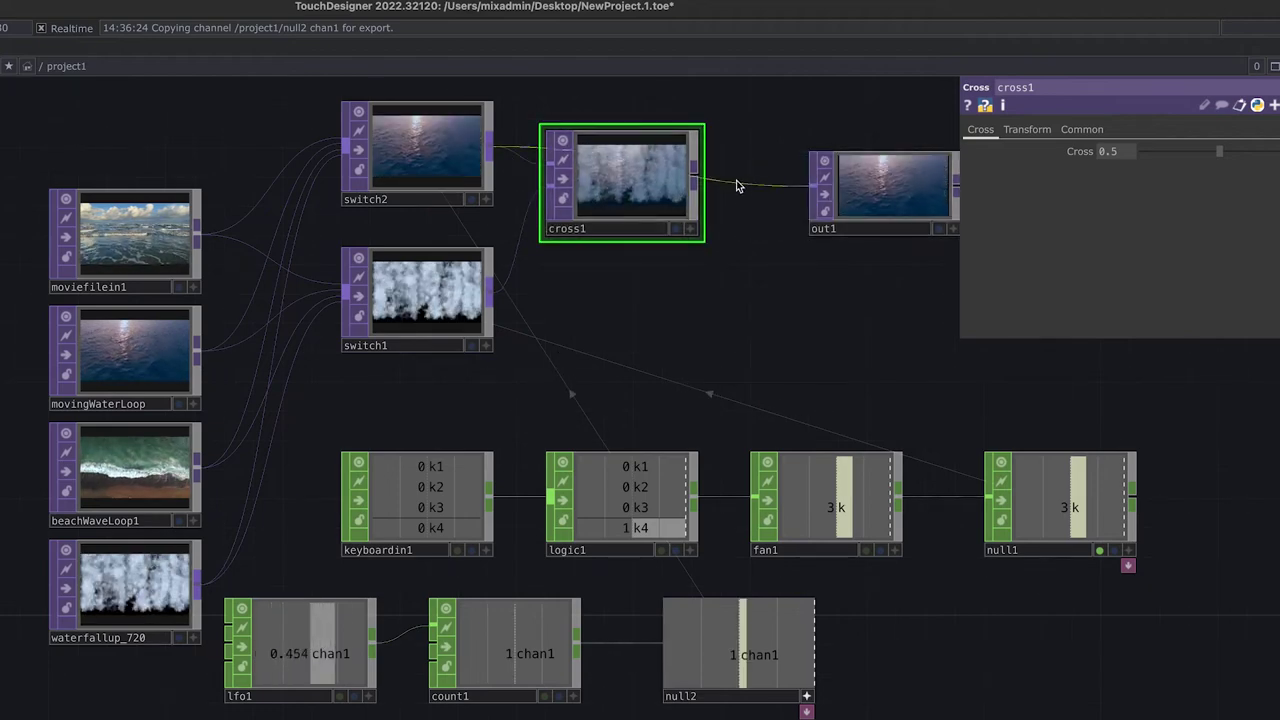
{"action": "left_click_drag", "start_coordinate": [698, 177], "coordinate": [810, 190]}
{"action": "left_click_drag", "start_coordinate": [939, 232], "coordinate": [910, 203]}
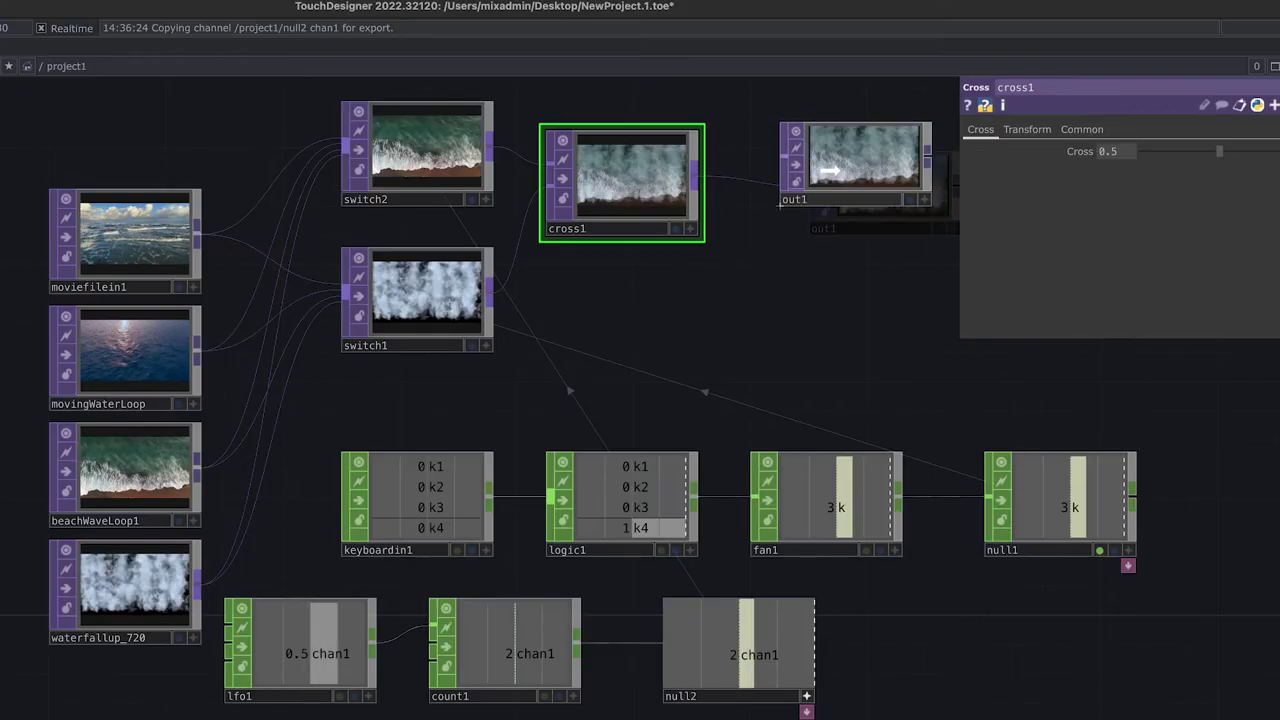
- Preview out1 in the background with cross1's Cross at 0.554 and test number 1
{"action": "left_click", "coordinate": [909, 199]}
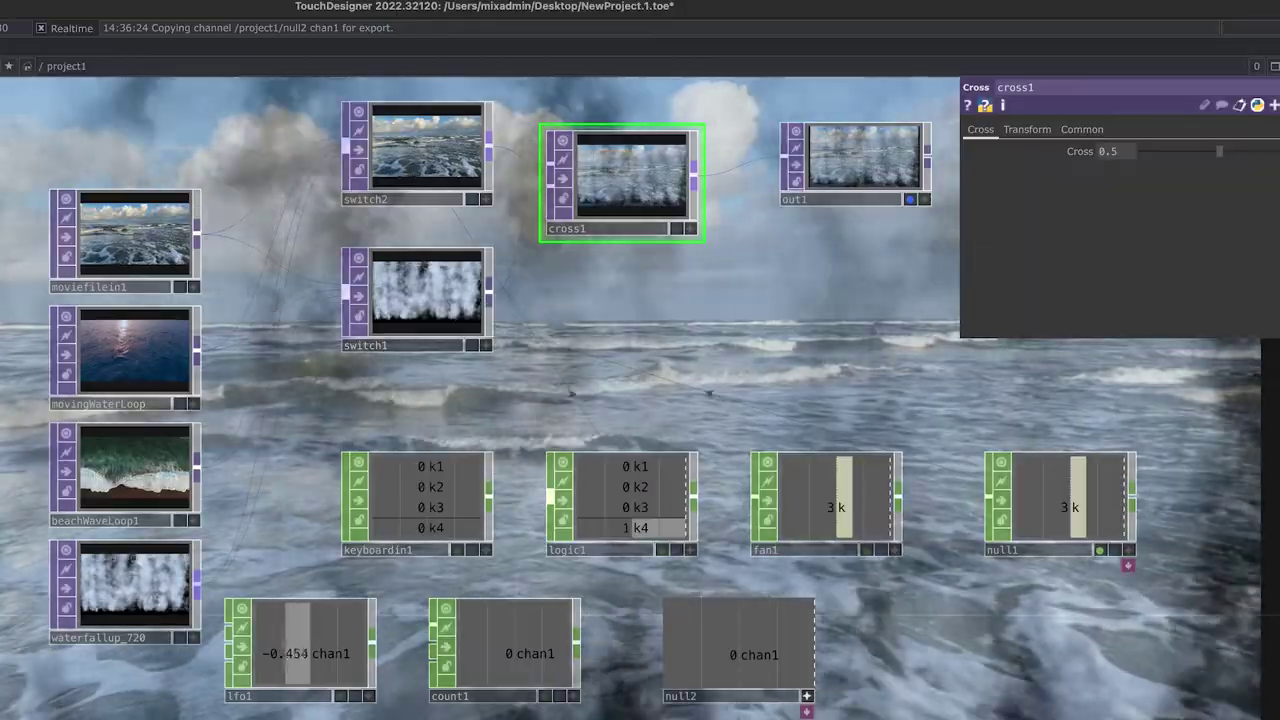
{"action": "mouse_move", "coordinate": [1219, 151]}
{"action": "left_mouse_down"}
{"action": "mouse_move", "coordinate": [1131, 160]}
{"action": "mouse_move", "coordinate": [1258, 161]}
{"action": "mouse_move", "coordinate": [1150, 160]}
{"action": "mouse_move", "coordinate": [1197, 153]}
{"action": "mouse_move", "coordinate": [1207, 164]}
{"action": "left_mouse_up"}
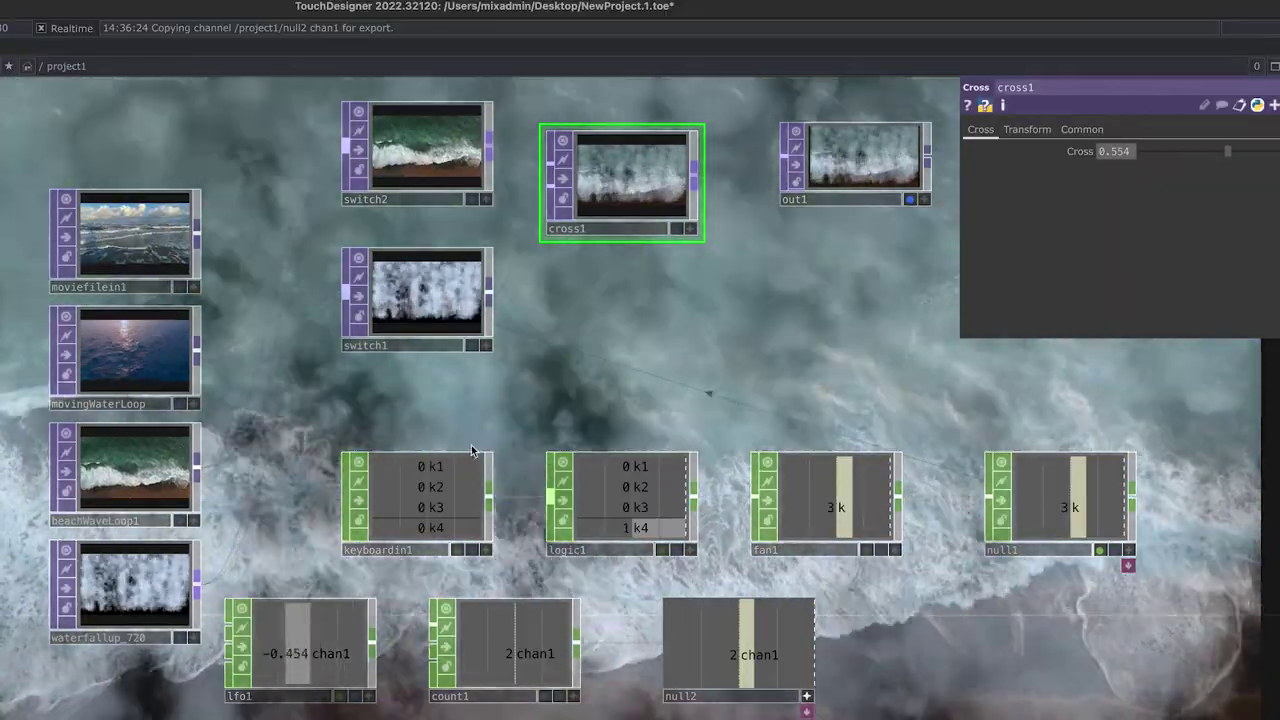
{"action": "key", "text": "1"}
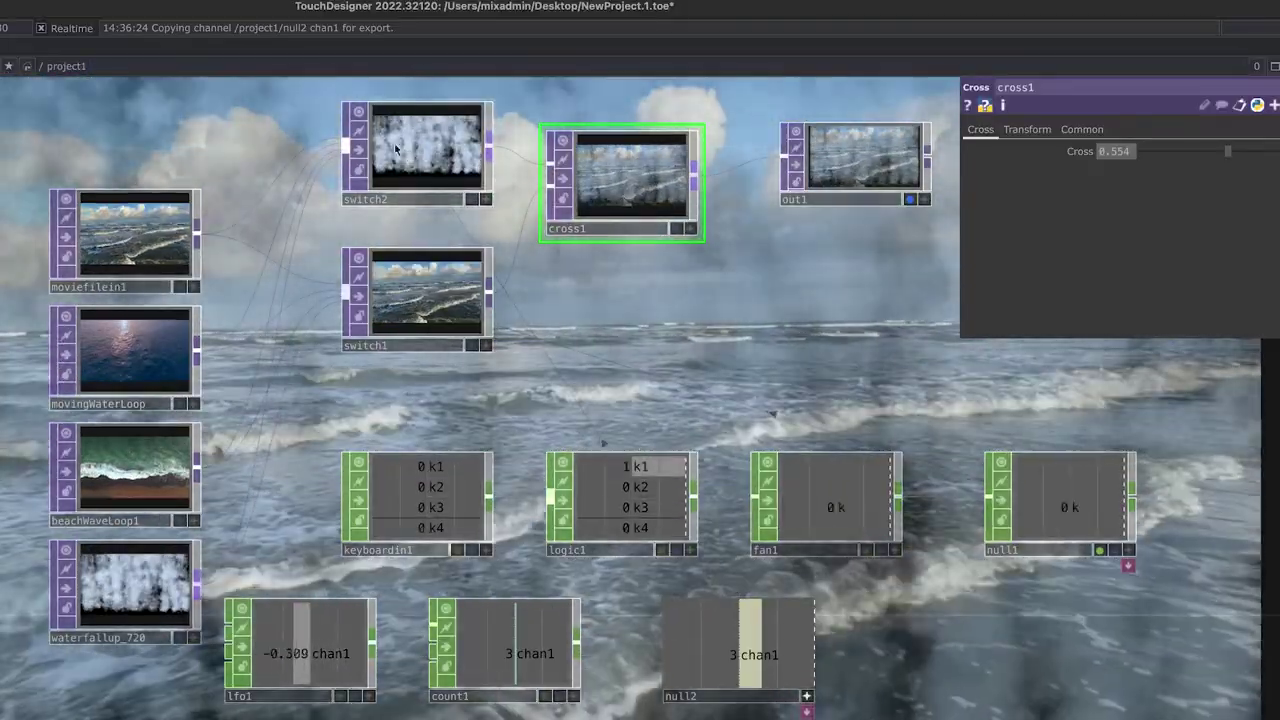
{"action": "key", "text": "1"}
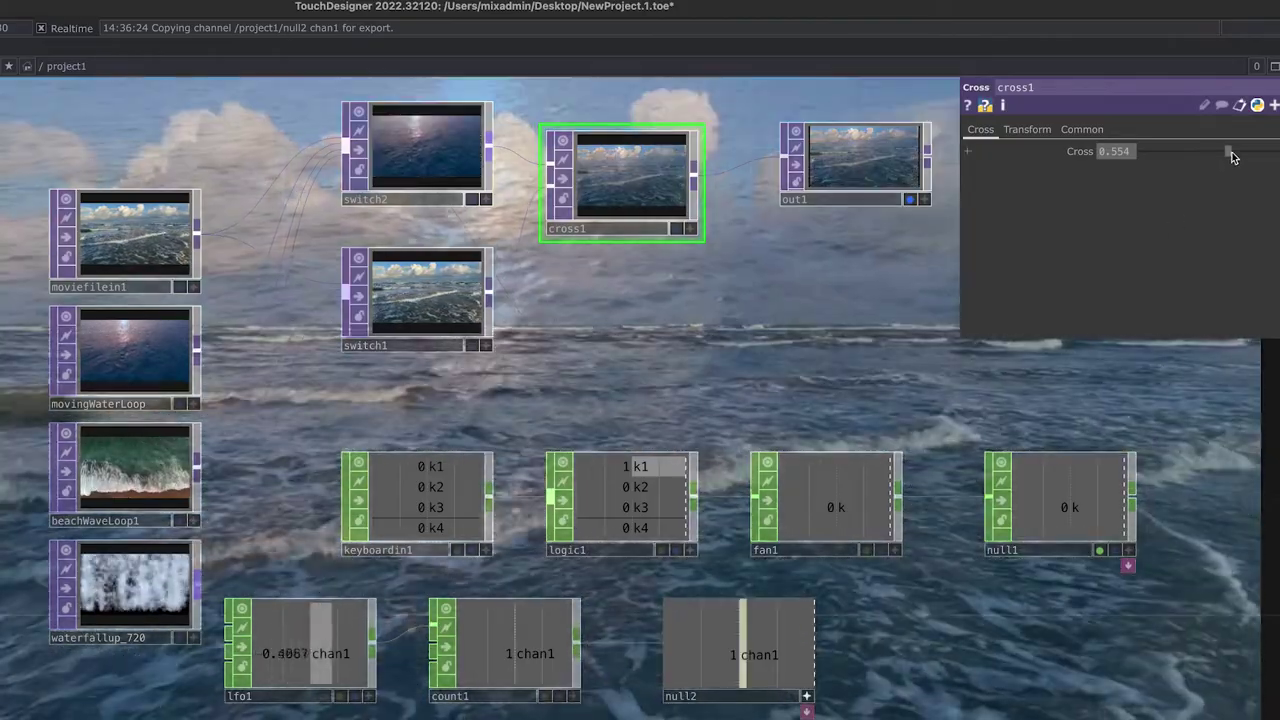
- Try cross1's Cross at 0.399, 0.358 and 0.477, and turn off out1's background preview
{"action": "mouse_move", "coordinate": [1228, 151]}
{"action": "left_mouse_down"}
{"action": "mouse_move", "coordinate": [1180, 157]}
{"action": "mouse_move", "coordinate": [1264, 157]}
{"action": "mouse_move", "coordinate": [1186, 157]}
{"action": "mouse_move", "coordinate": [1207, 157]}
{"action": "left_mouse_up"}
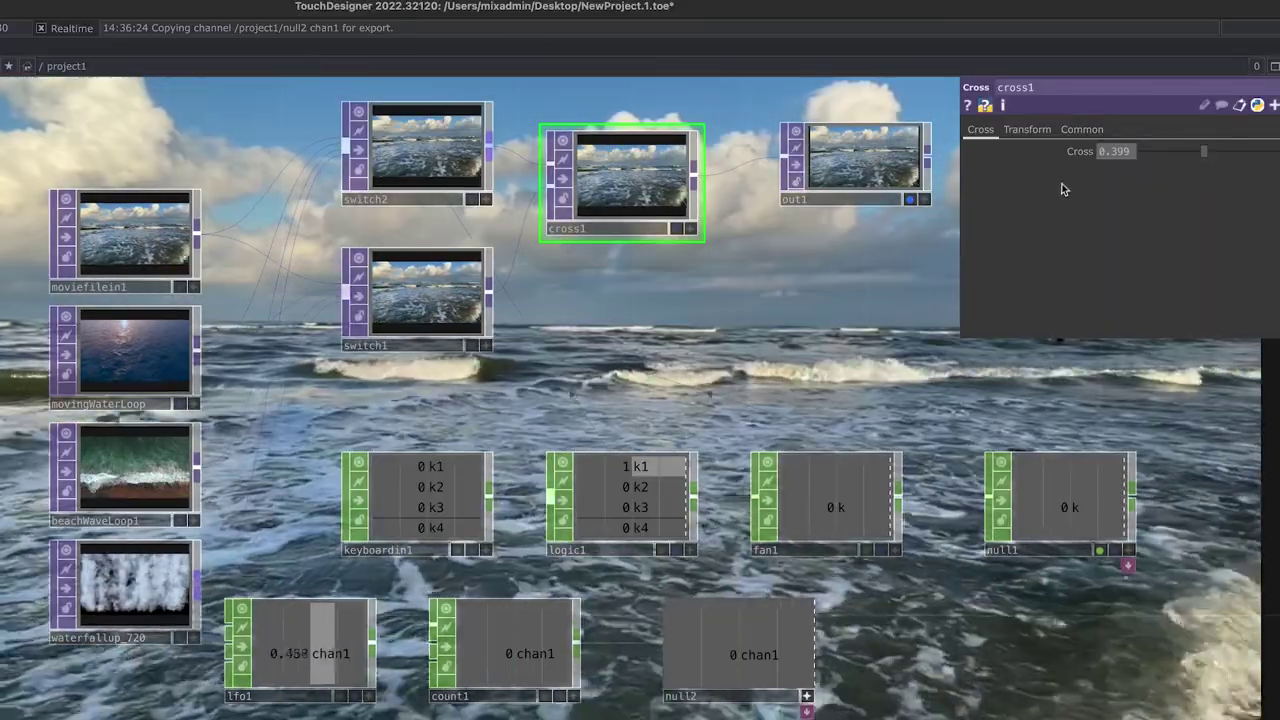
{"action": "mouse_move", "coordinate": [1204, 151]}
{"action": "left_mouse_down"}
{"action": "mouse_move", "coordinate": [1160, 152]}
{"action": "mouse_move", "coordinate": [1198, 150]}
{"action": "left_mouse_up"}
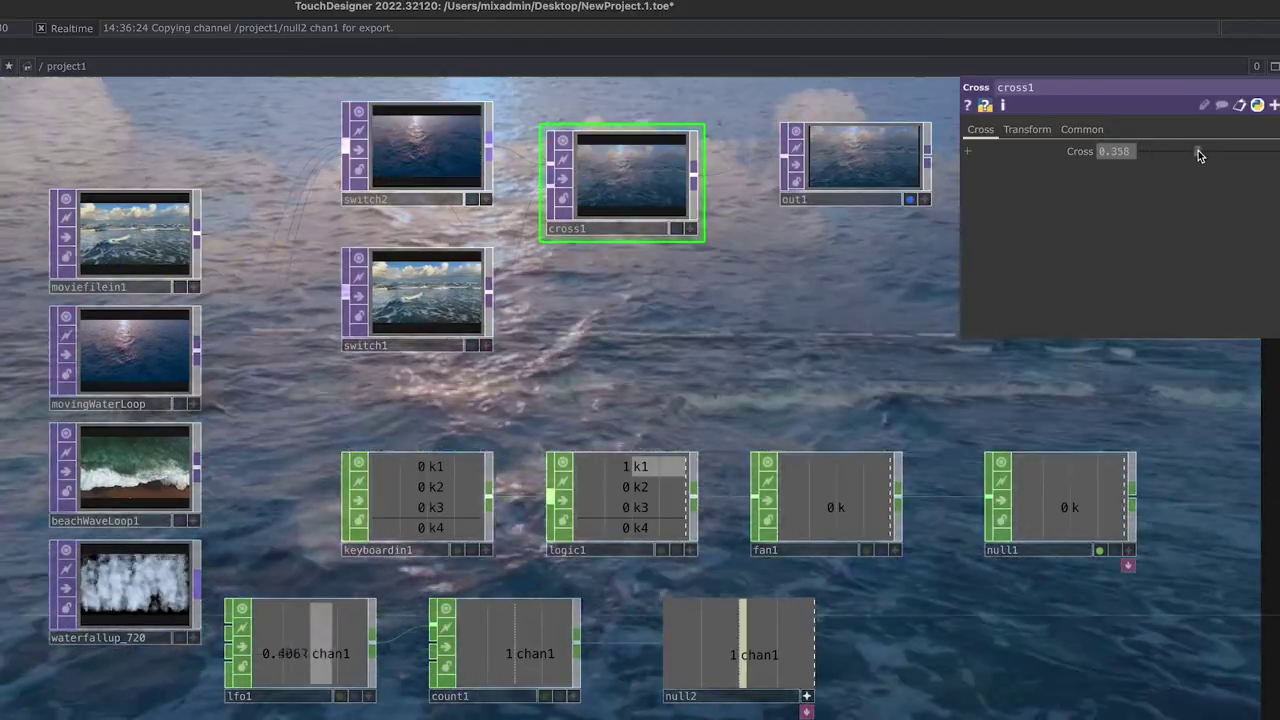
{"action": "left_click_drag", "start_coordinate": [1197, 150], "coordinate": [1216, 151]}
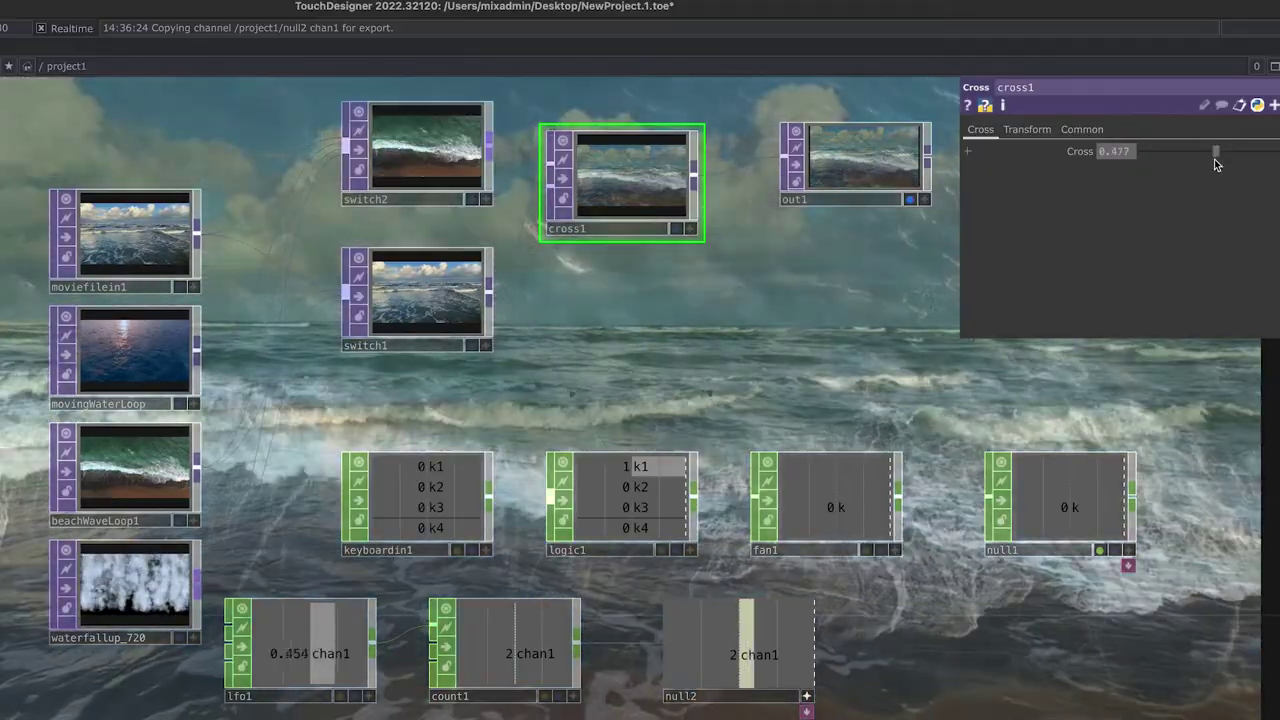
{"action": "left_click", "coordinate": [909, 200]}
- Test numbers 2 and 4 on switch1, and set cross1's Cross to 0.456
{"action": "left_click_drag", "start_coordinate": [708, 356], "coordinate": [577, 420]}
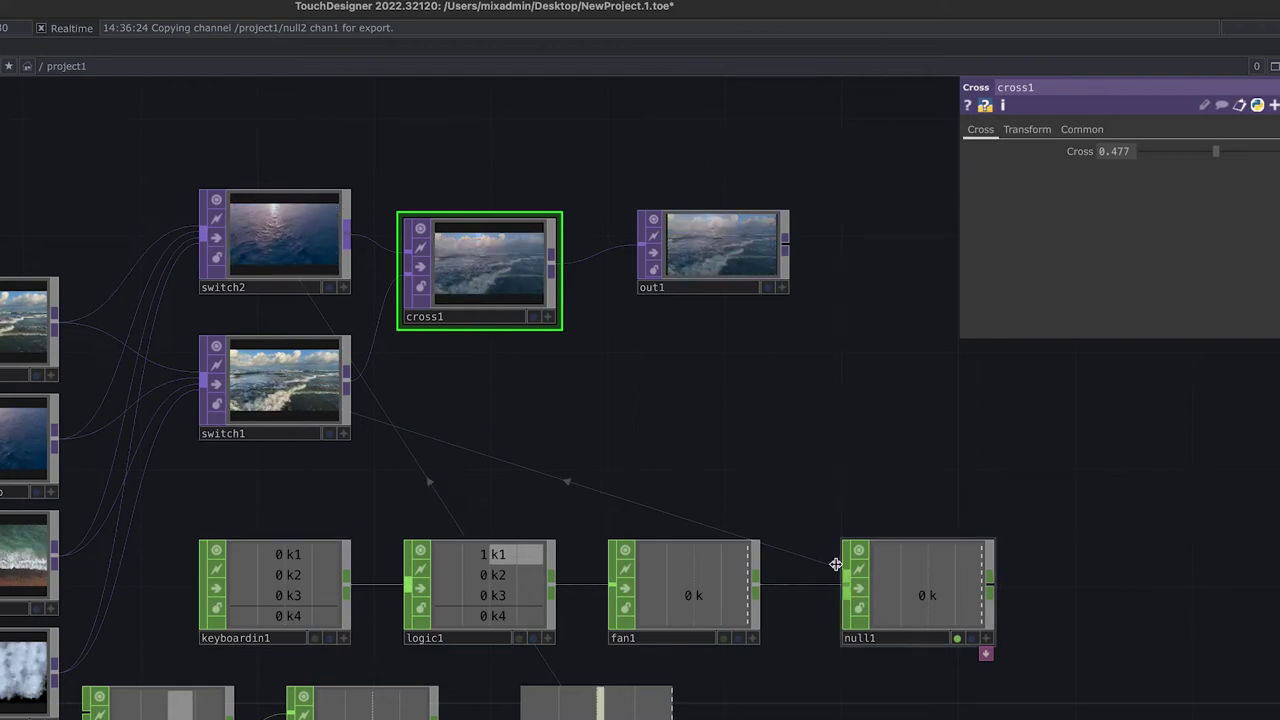
{"action": "key", "text": "2"}
{"action": "key", "text": "4"}
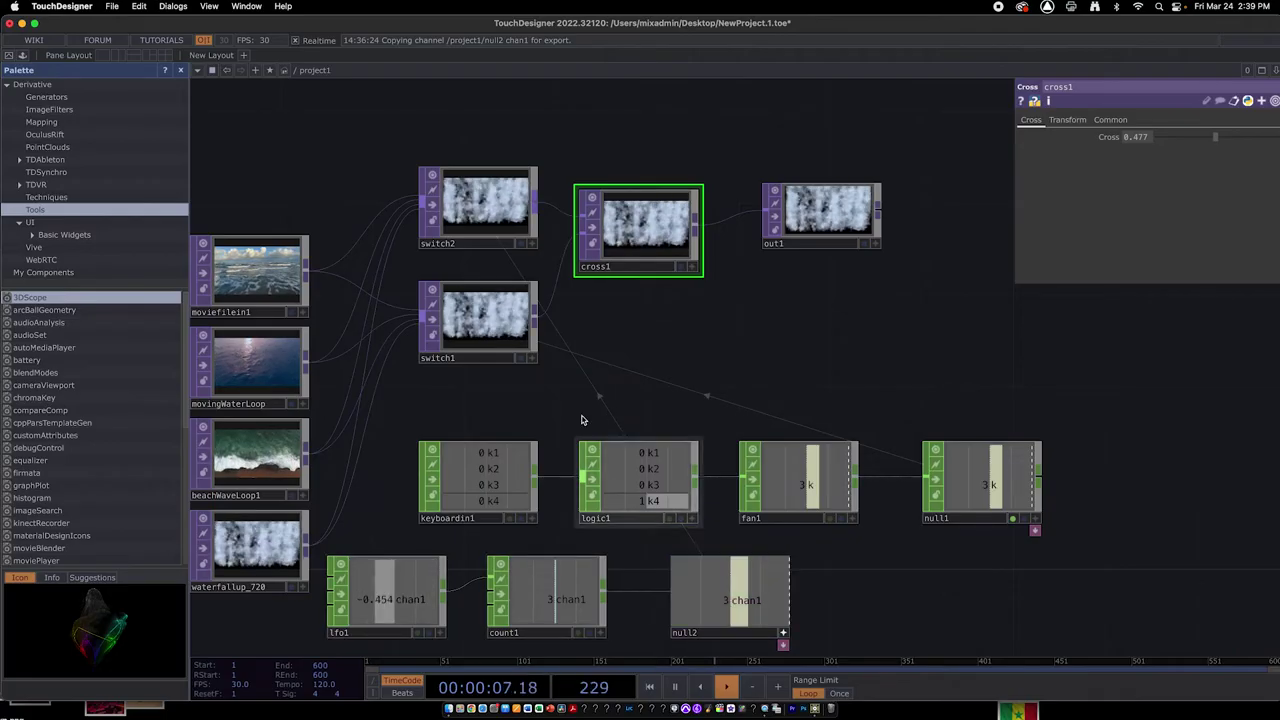
{"action": "left_click", "coordinate": [497, 209]}
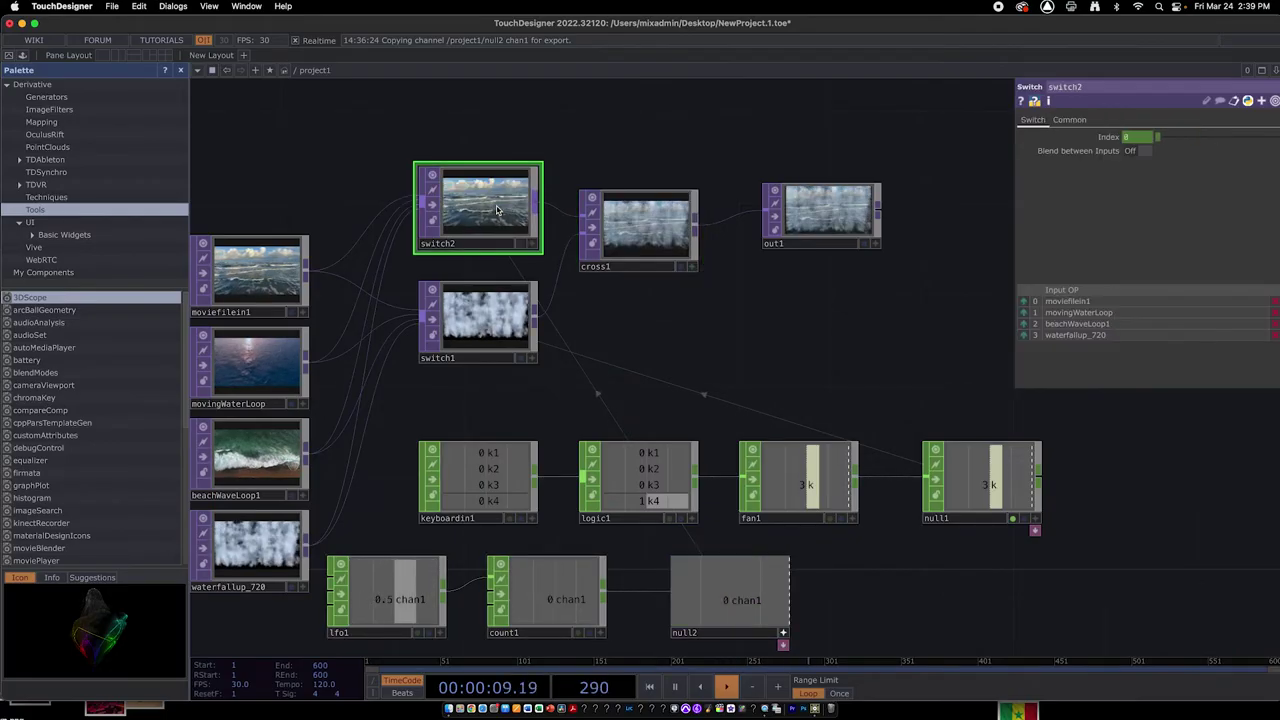
{"action": "left_click", "coordinate": [616, 230]}
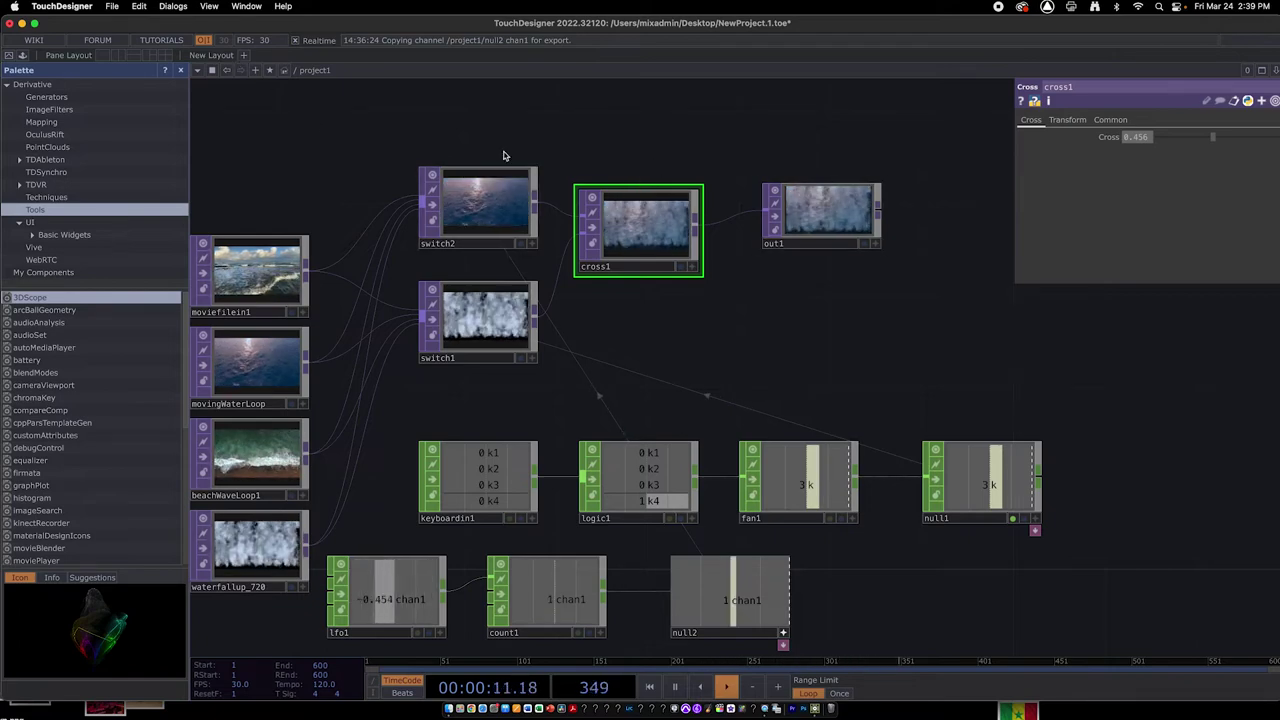
- Open the MIDI Device Mapper and set the first mapping's Out Device to nanoKONTROL2 CTRL
{"action": "scroll", "coordinate": [502, 157], "scroll_direction": "up", "scroll_amount": 3}
{"action": "scroll", "coordinate": [540, 163], "scroll_direction": "left", "scroll_amount": 3}
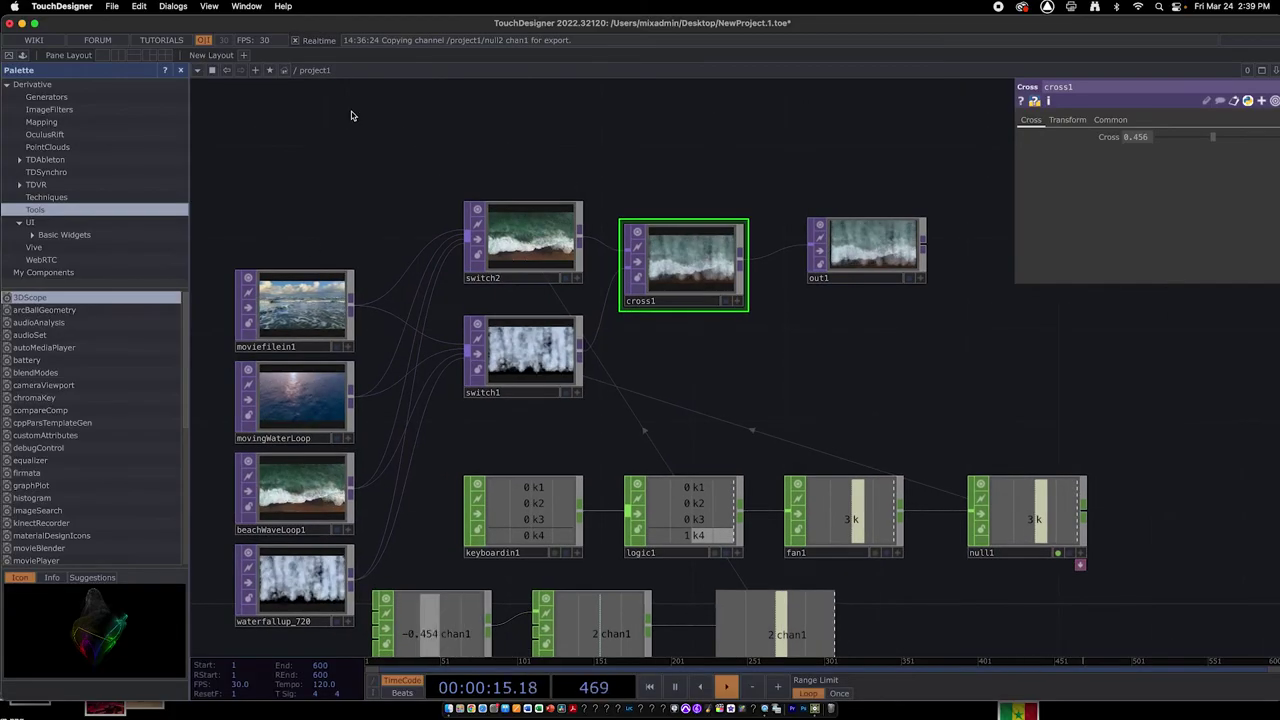
{"action": "left_click", "coordinate": [175, 7]}
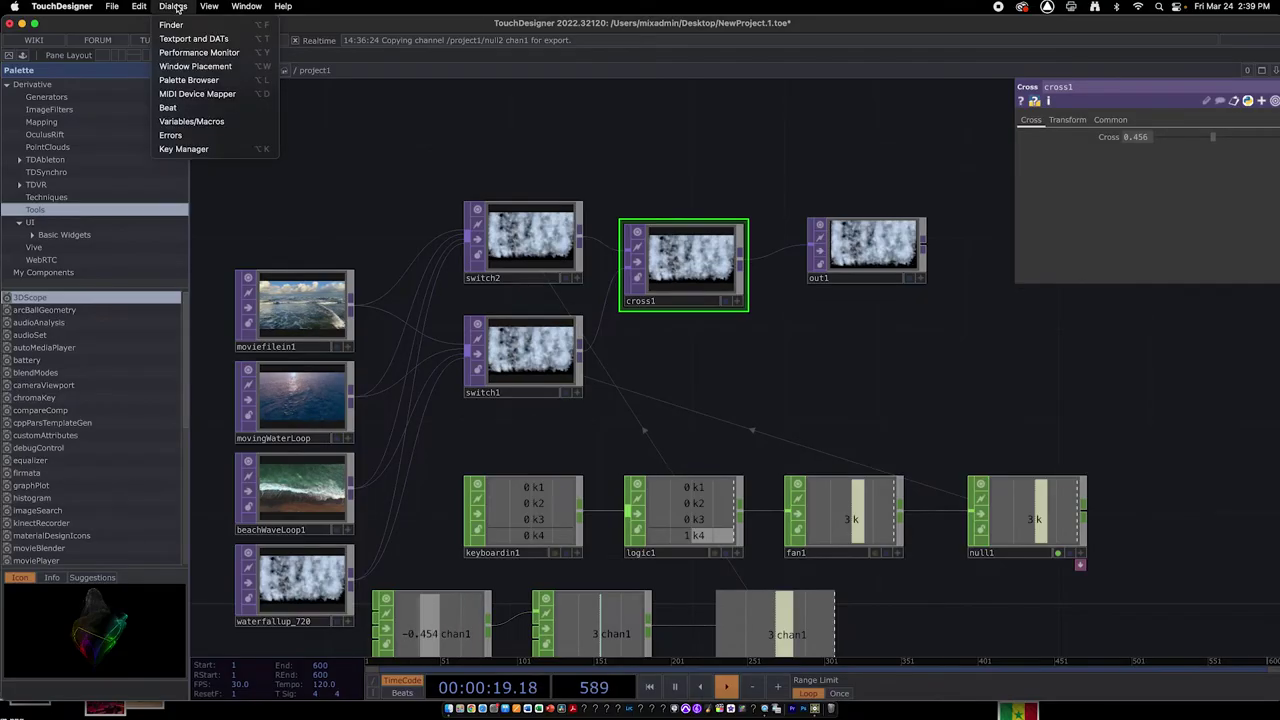
{"action": "left_click", "coordinate": [227, 95]}
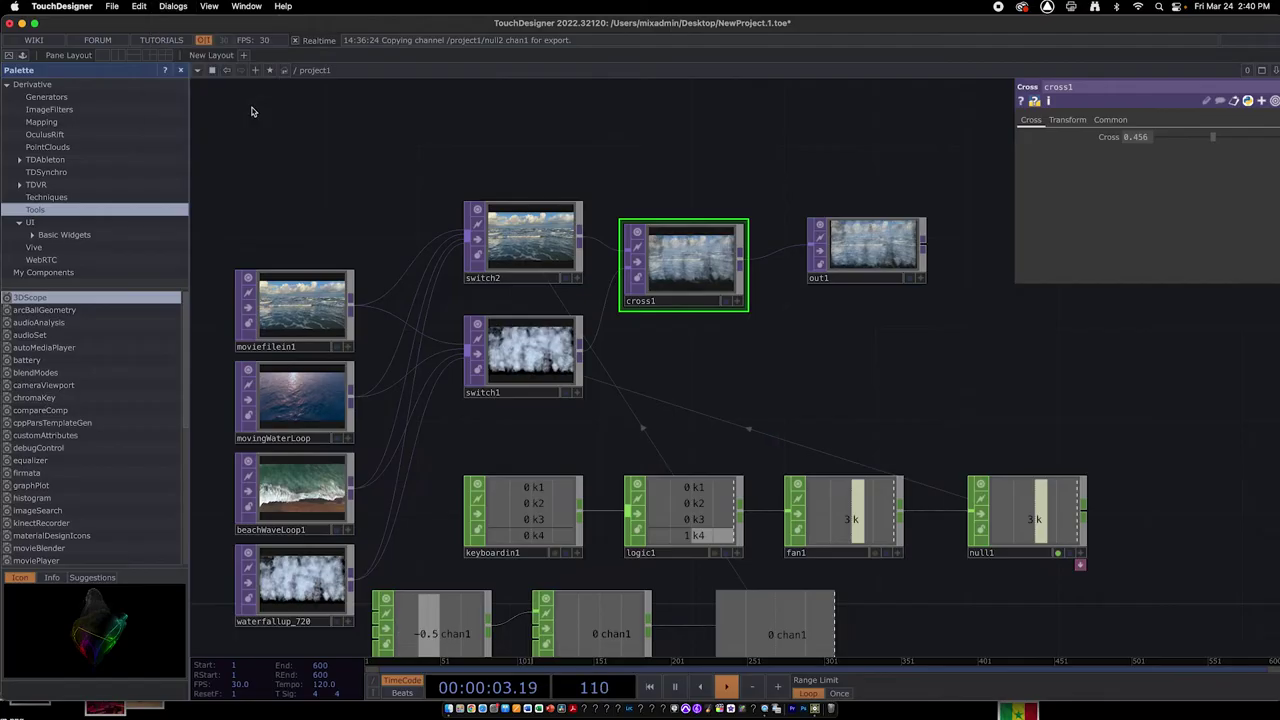
{"action": "left_click_drag", "start_coordinate": [611, 180], "coordinate": [541, 123]}
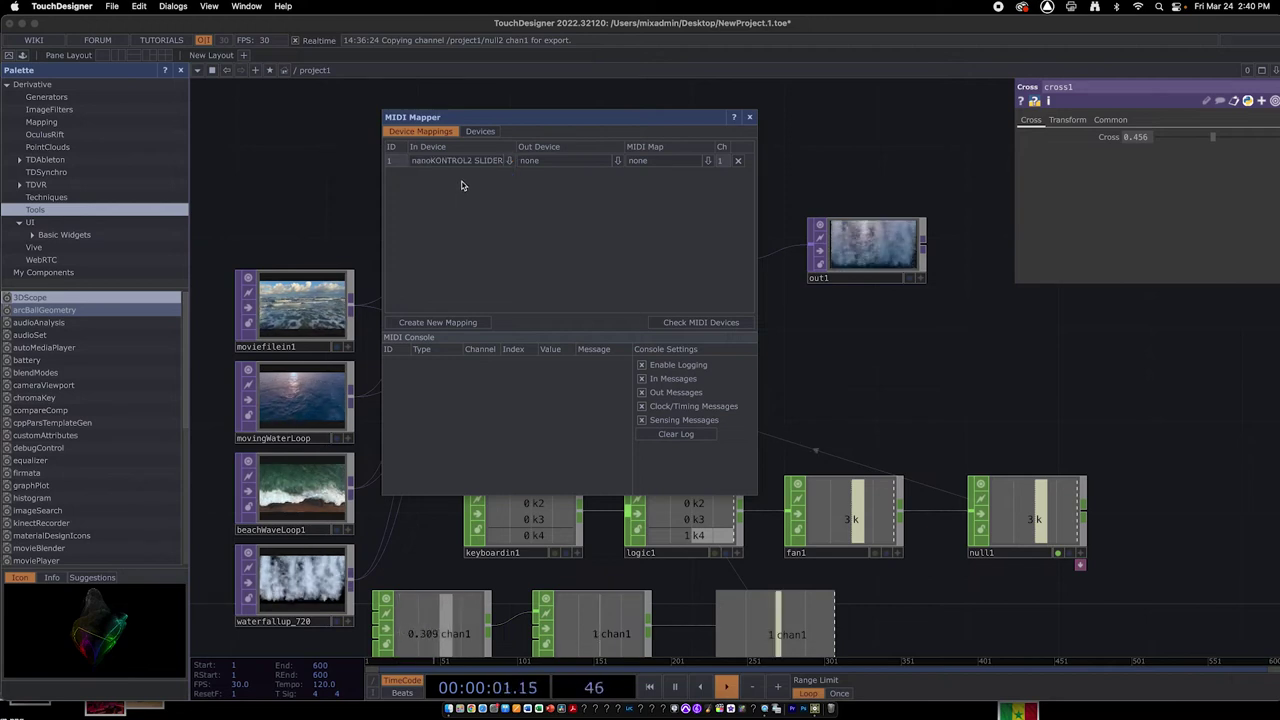
{"action": "left_click", "coordinate": [618, 162]}
{"action": "left_click", "coordinate": [560, 177]}
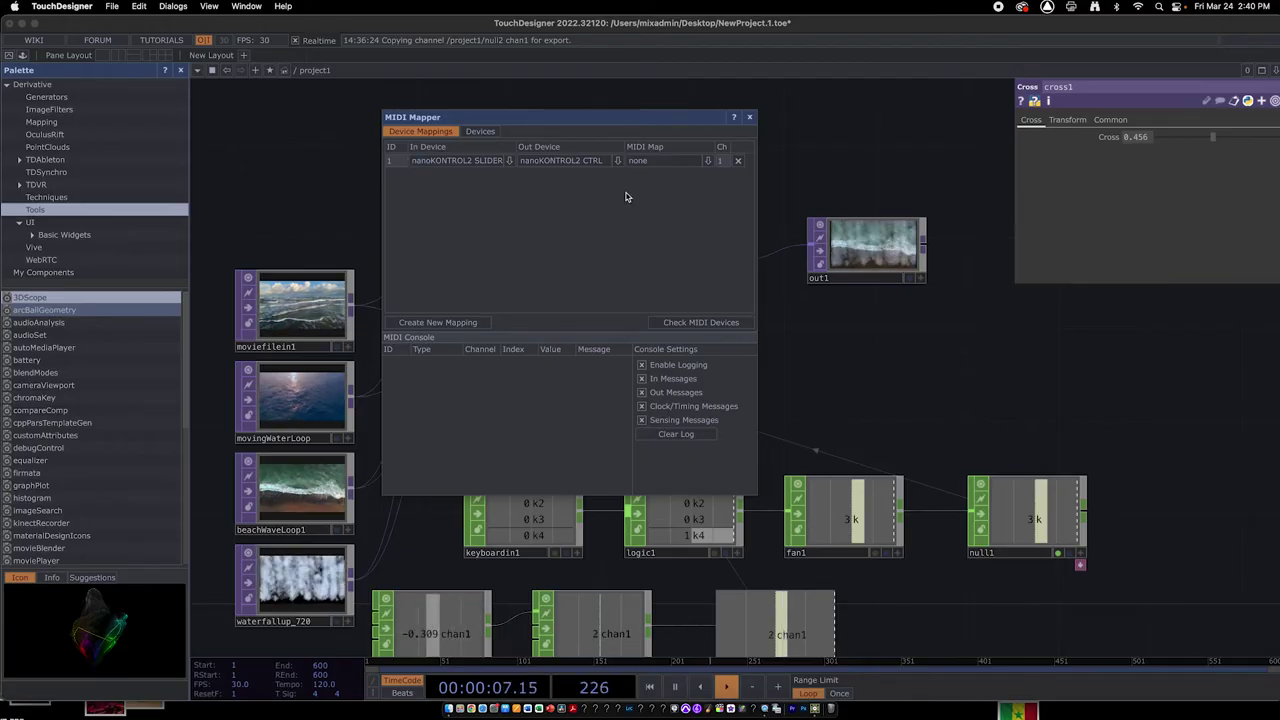
- Check which MIDI Map presets are available for the nanoKONTROL2 mapping
{"action": "left_click", "coordinate": [637, 163]}
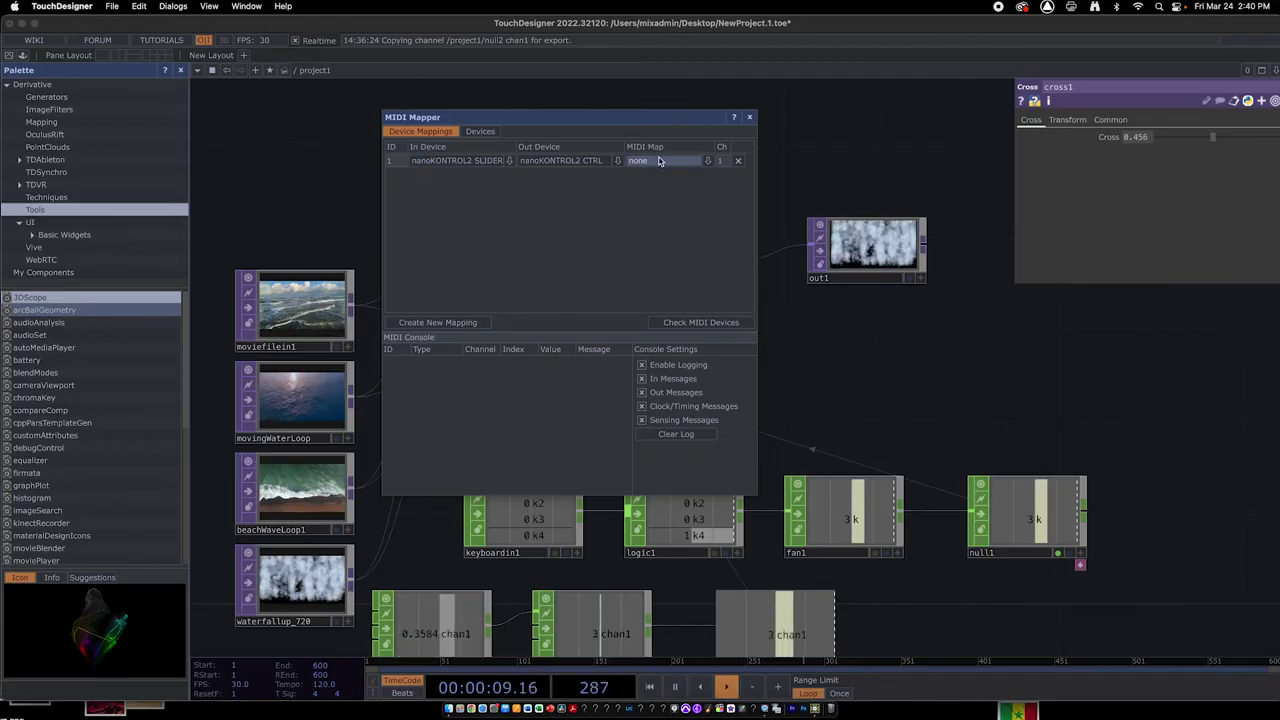
{"action": "left_click", "coordinate": [708, 163]}
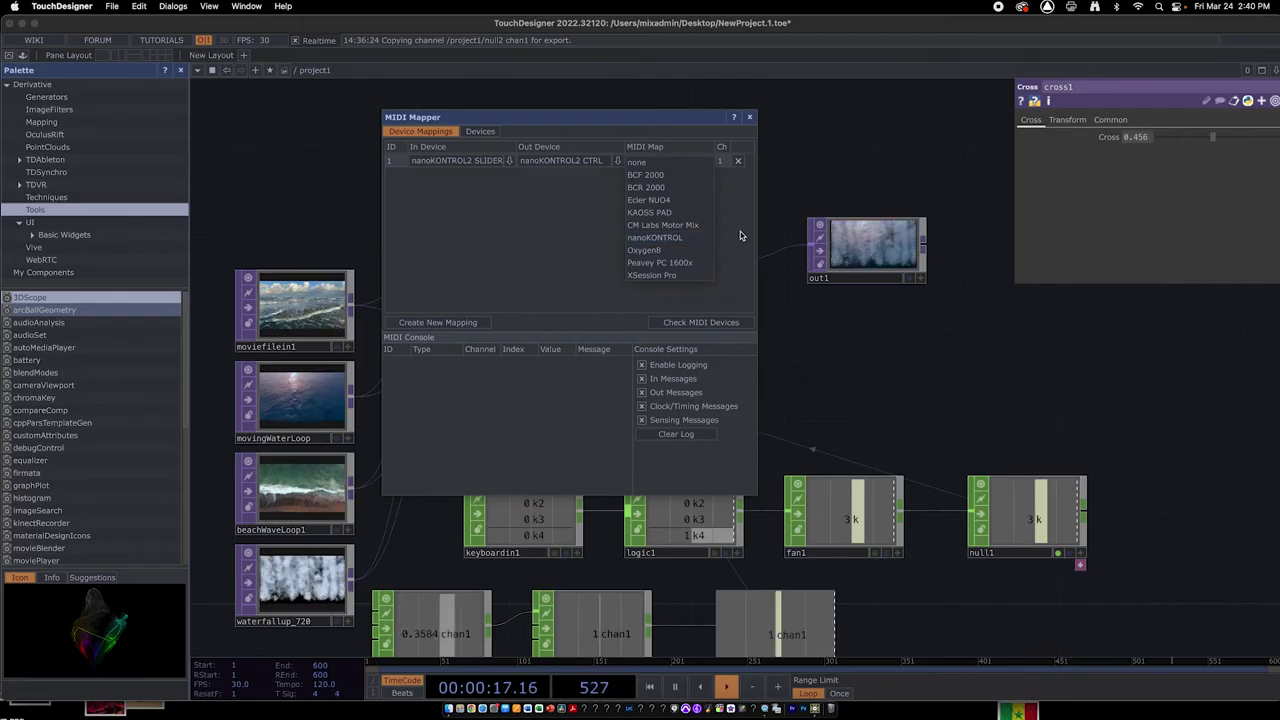
{"action": "key", "text": "Escape"}
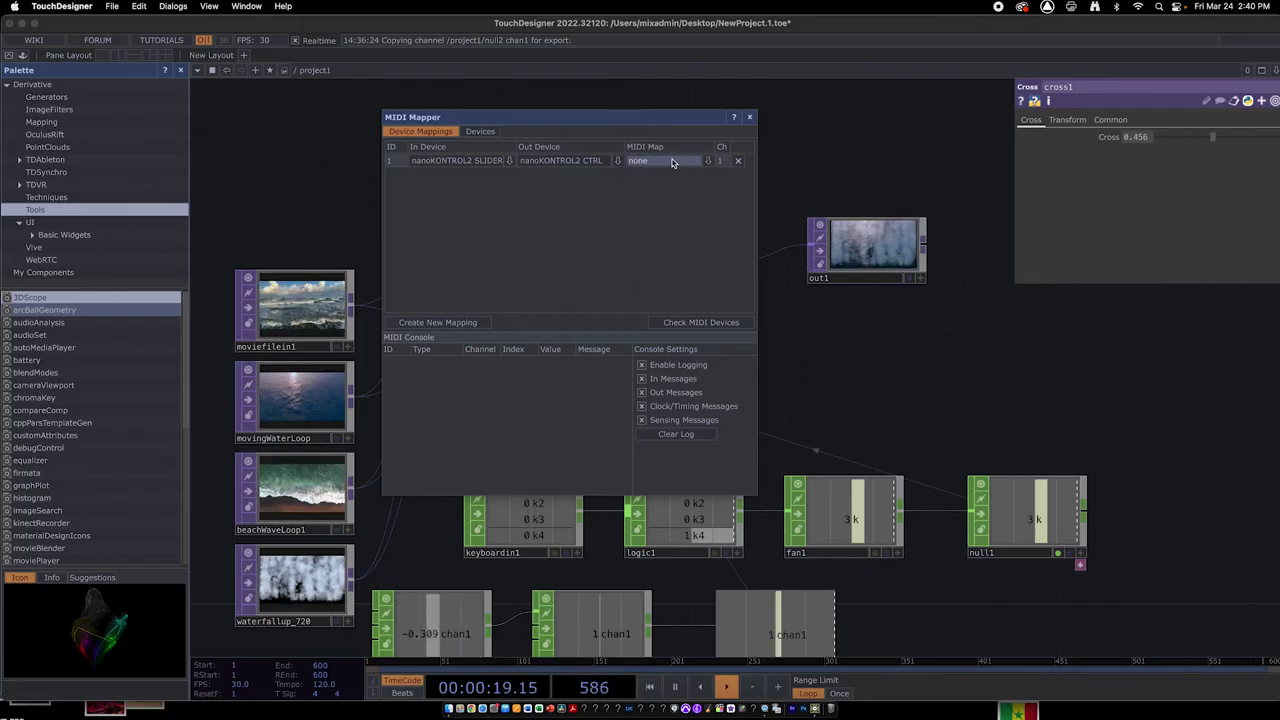
{"action": "left_click", "coordinate": [702, 165]}
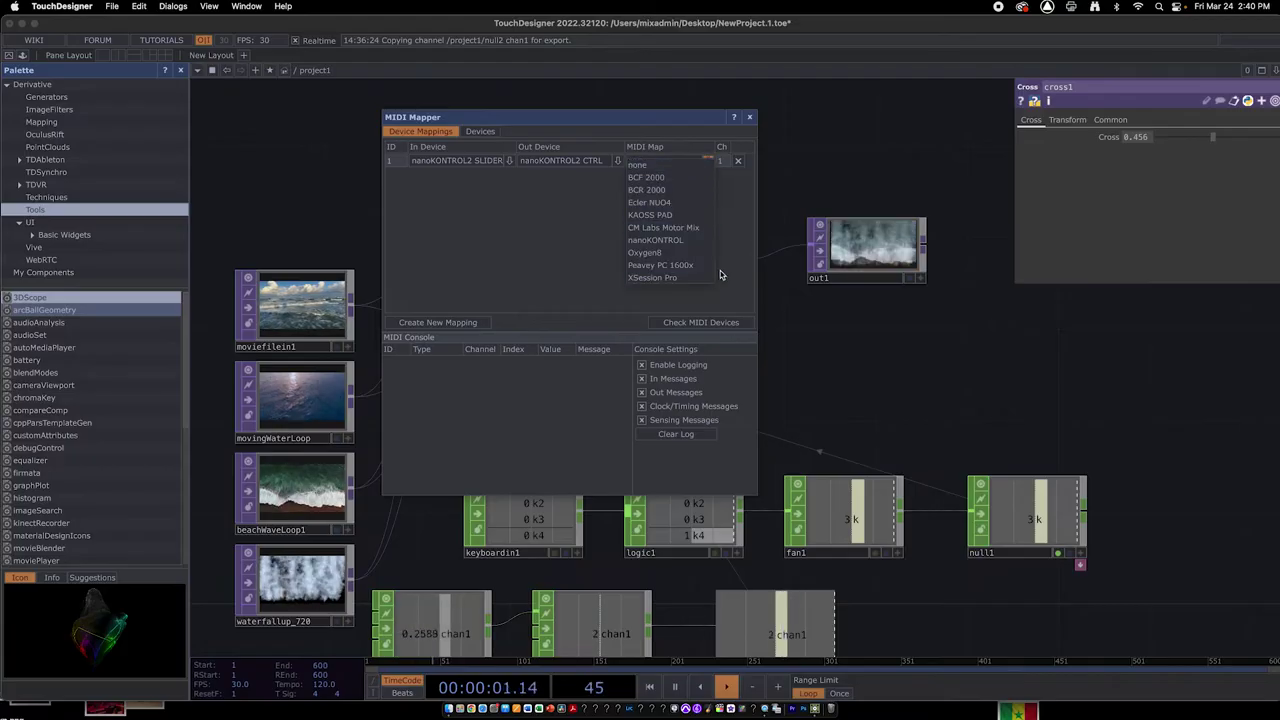
{"action": "key", "text": "Escape"}
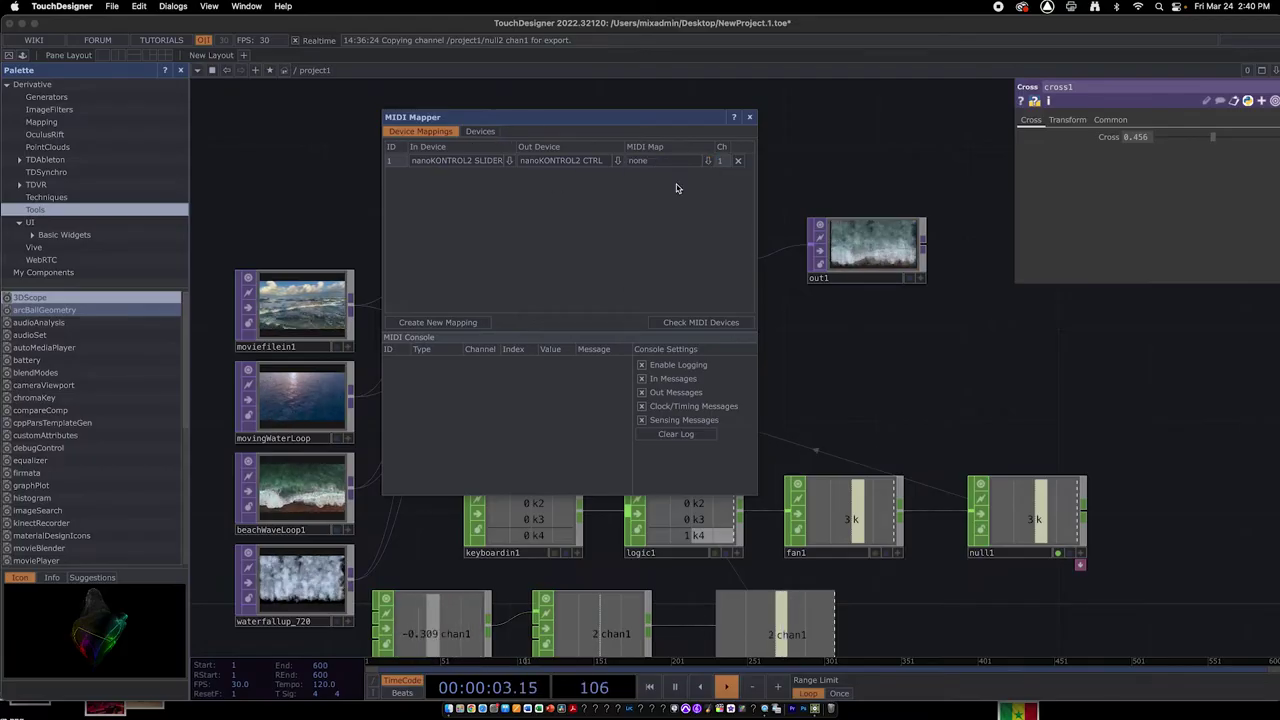
- Add a new user device map in the MIDI Mapper, name it FAUR, and turn to its button channels
{"action": "left_click", "coordinate": [481, 133]}
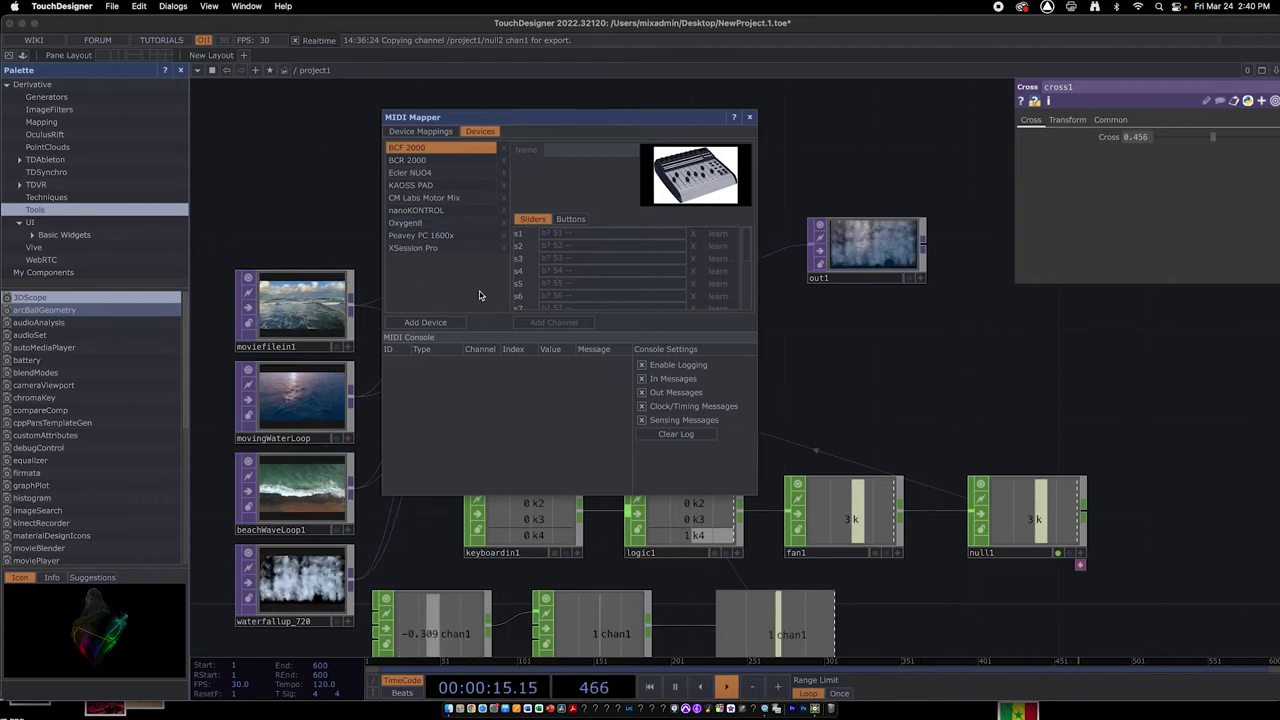
{"action": "left_click", "coordinate": [426, 323]}
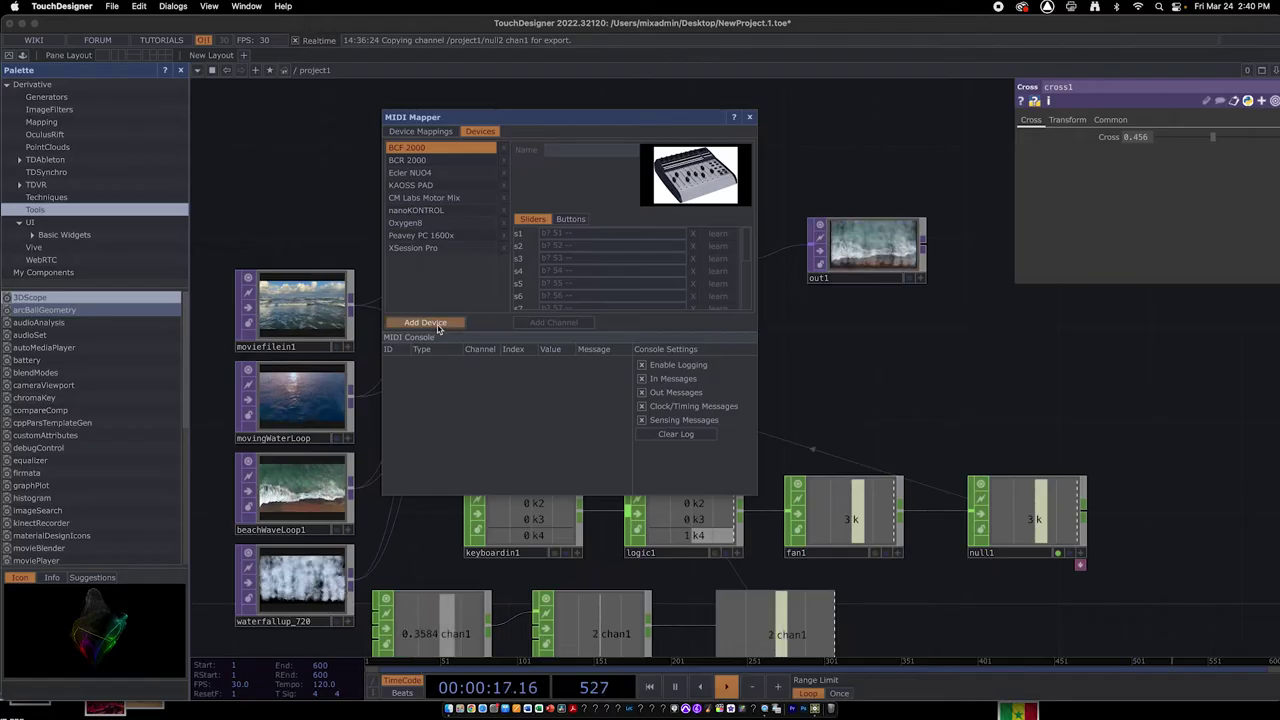
{"action": "left_click", "coordinate": [434, 261]}
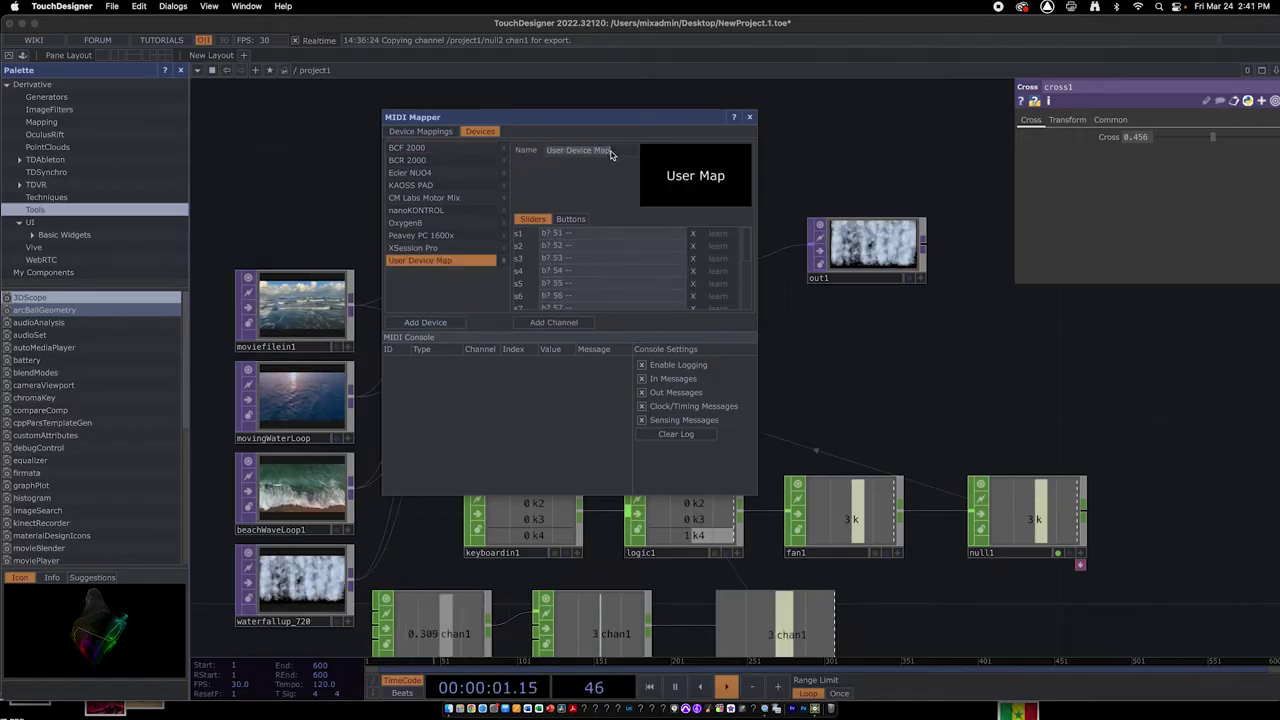
{"action": "type", "text": "FAL"}
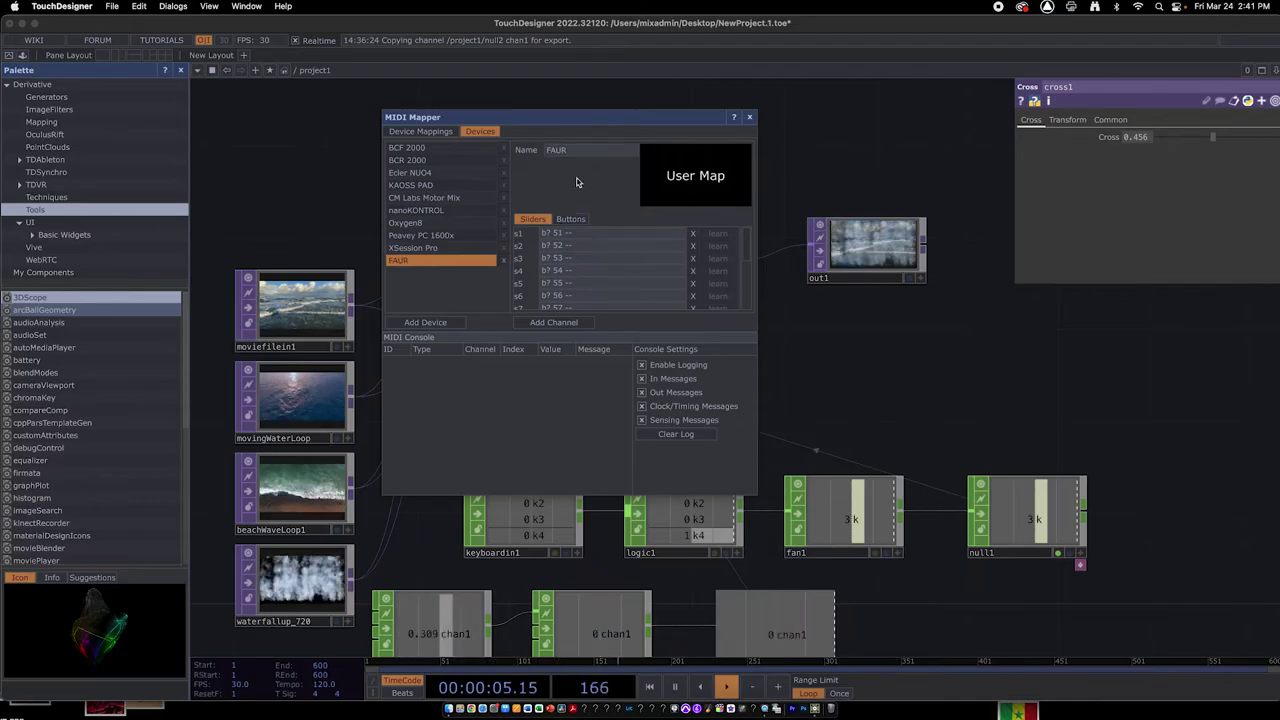
{"action": "left_click", "coordinate": [569, 219]}
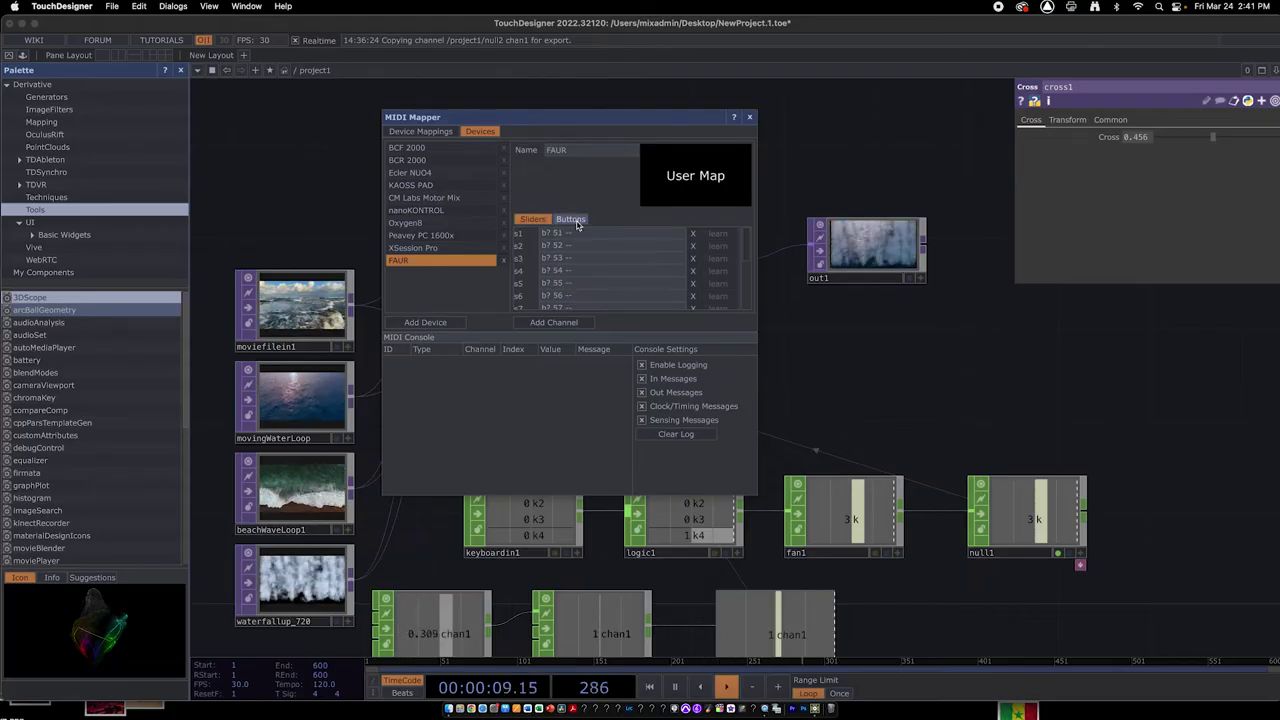
- Delete all the preset button channels from the FAUR device map
{"action": "scroll", "coordinate": [697, 236], "scroll_direction": "down", "scroll_amount": 1}
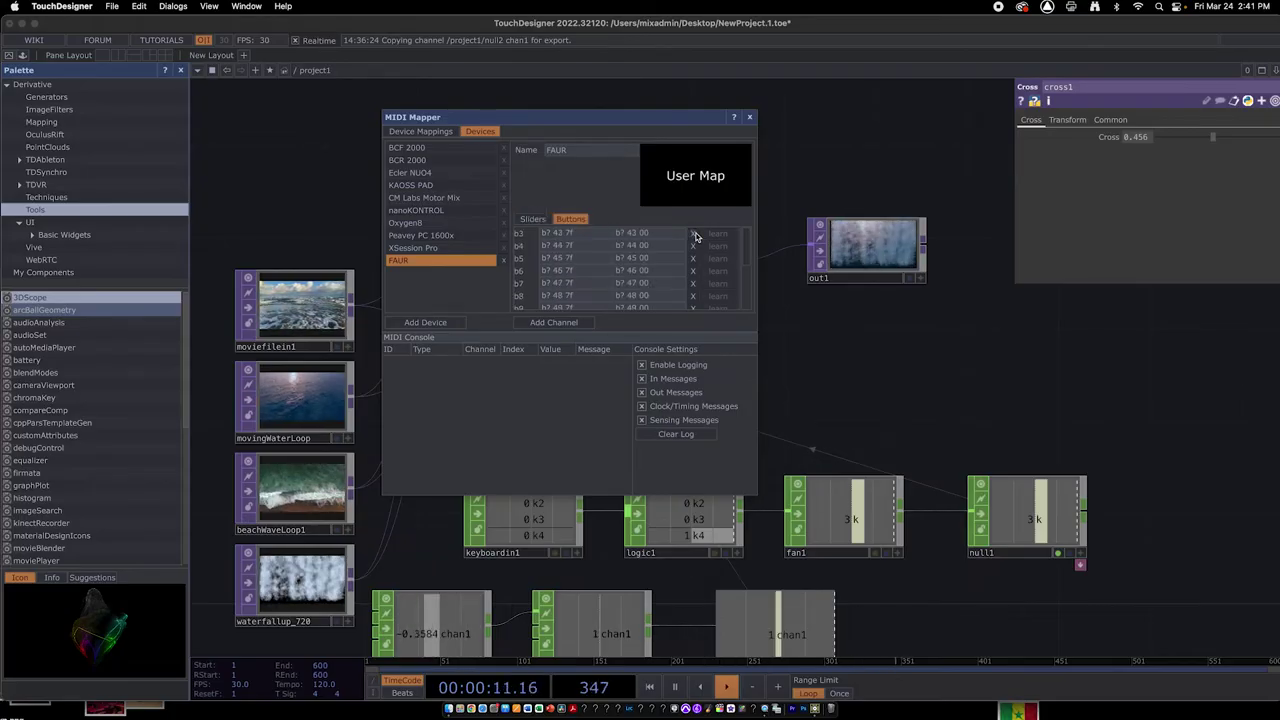
{"action": "scroll", "coordinate": [697, 236], "scroll_direction": "down", "scroll_amount": 2}
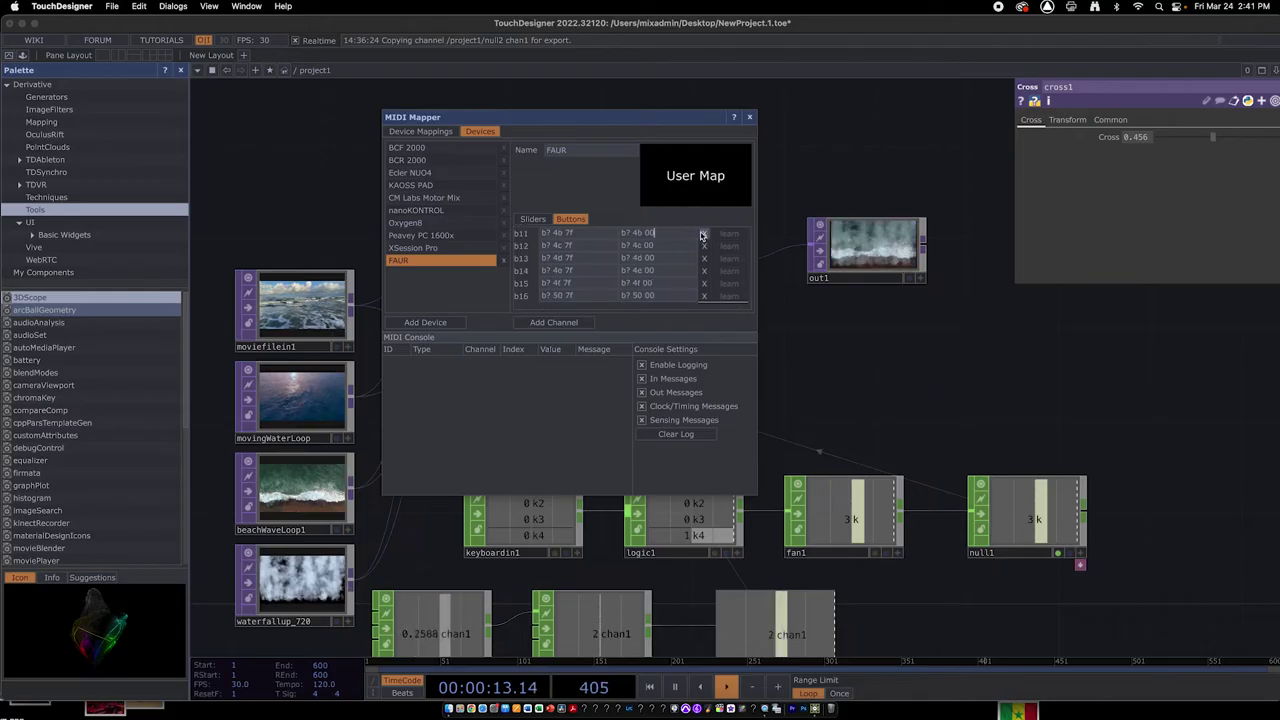
{"action": "left_click", "coordinate": [562, 220]}
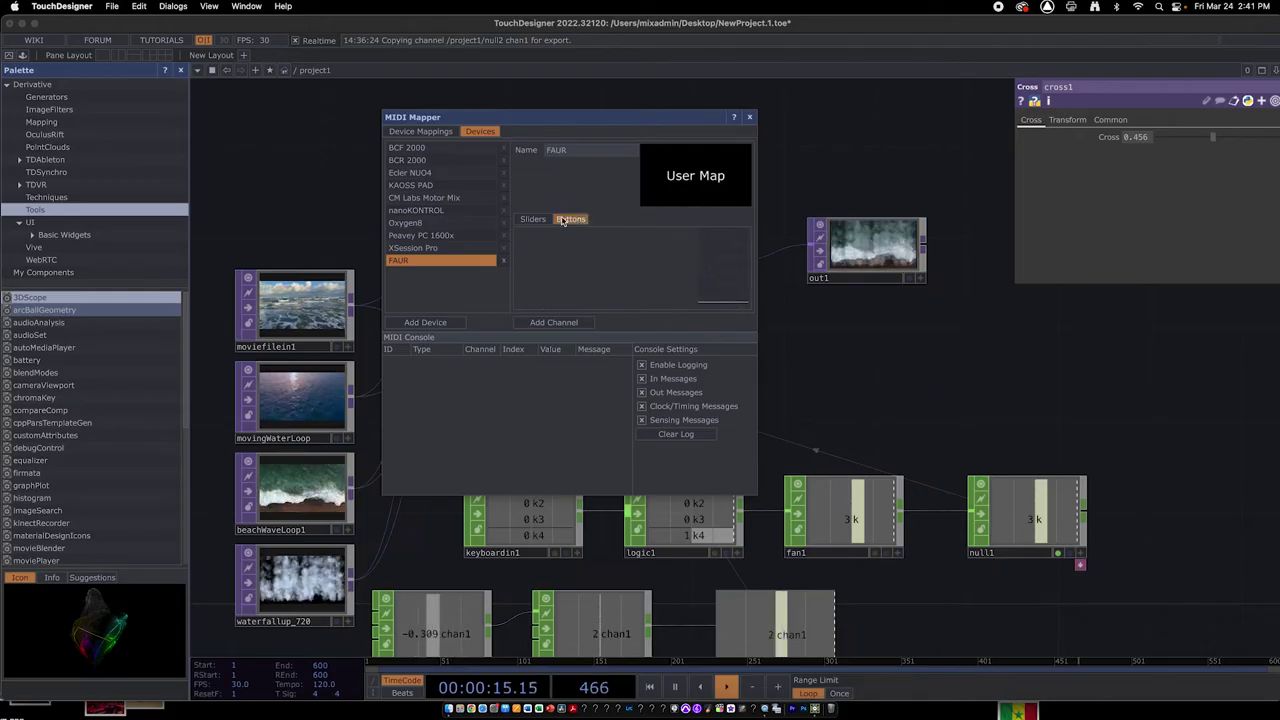
- Delete all the preset slider channels, including s1 through s16, from the FAUR device map
{"action": "left_click", "coordinate": [546, 221]}
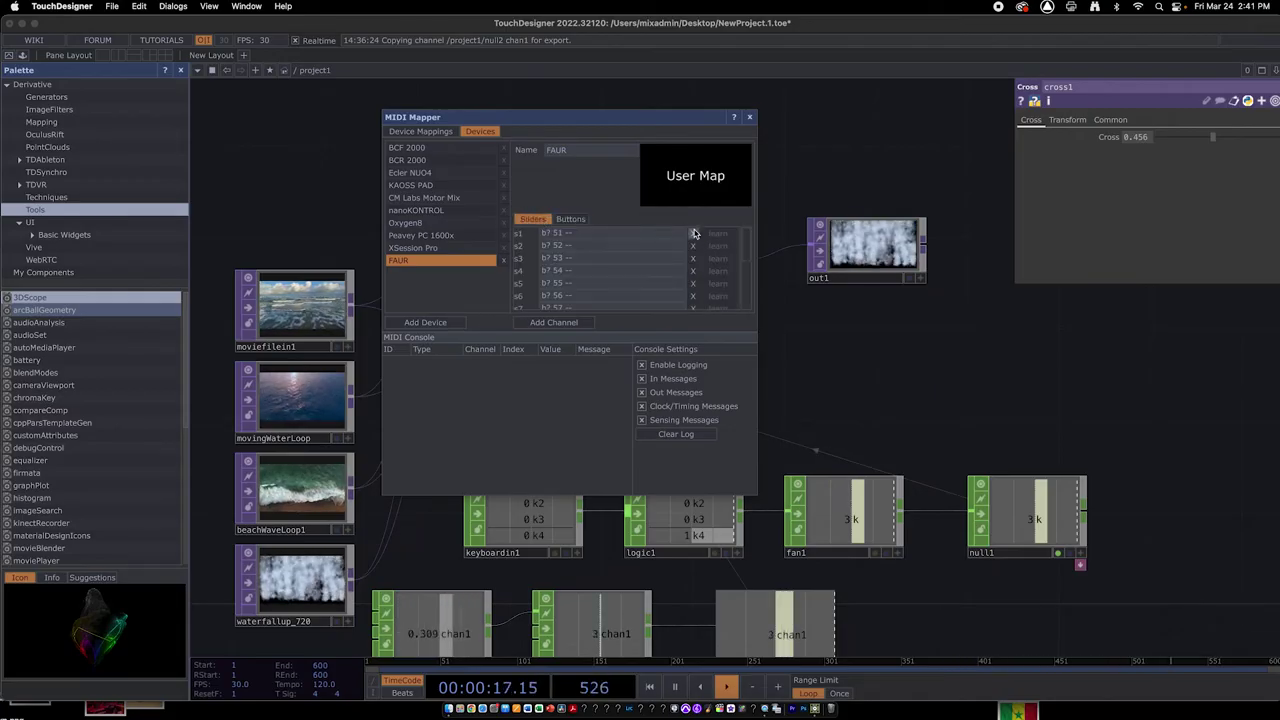
{"action": "scroll", "coordinate": [693, 233], "scroll_direction": "down", "scroll_amount": 3}
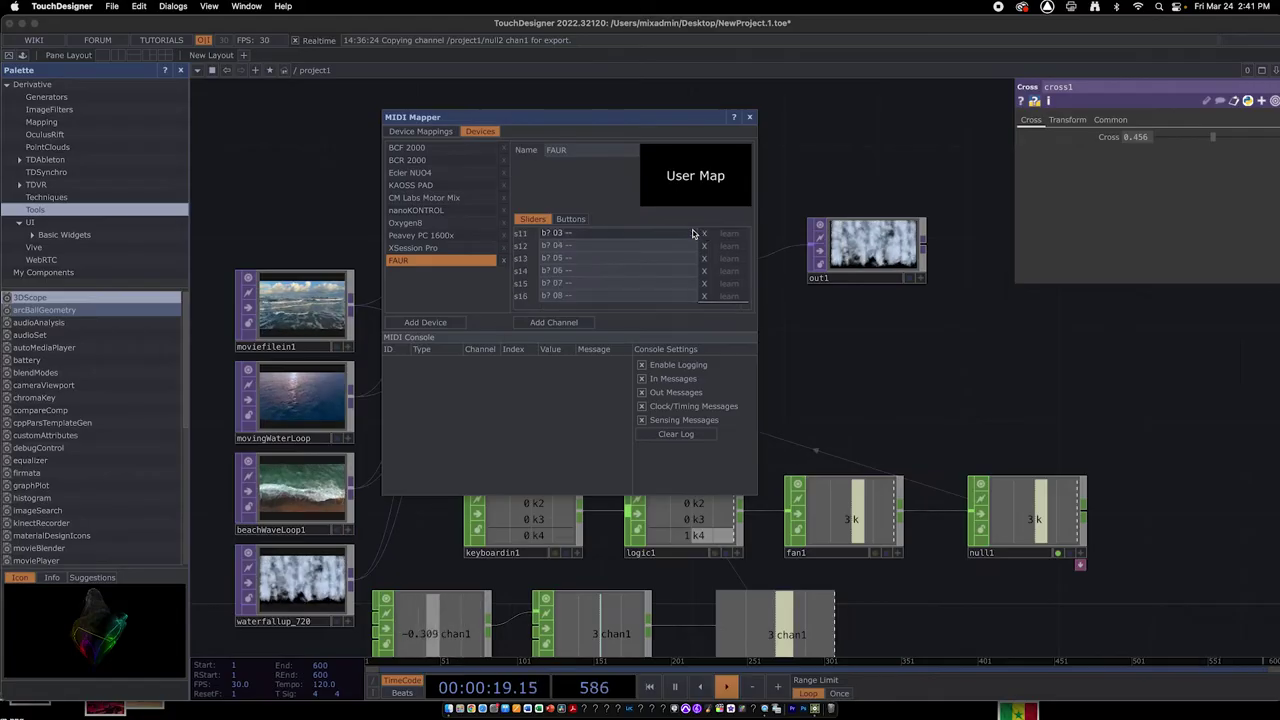
{"action": "left_click", "coordinate": [706, 235]}
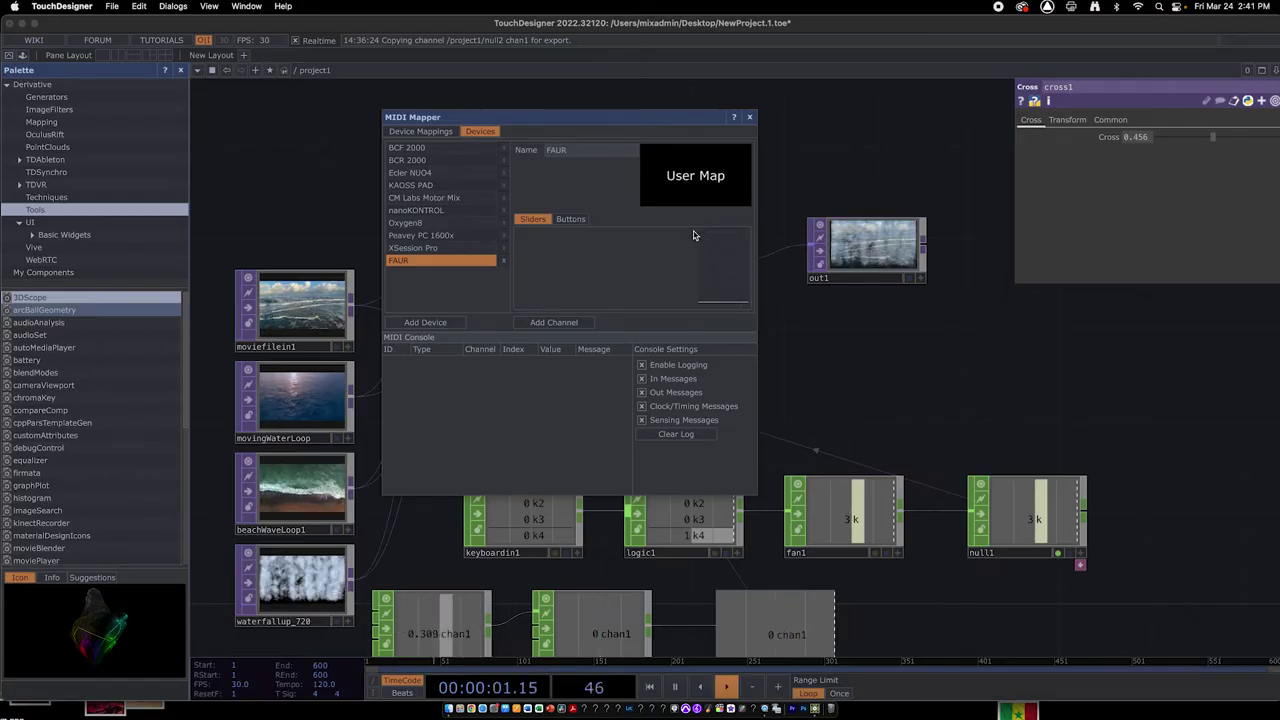
{"action": "left_click", "coordinate": [578, 218]}
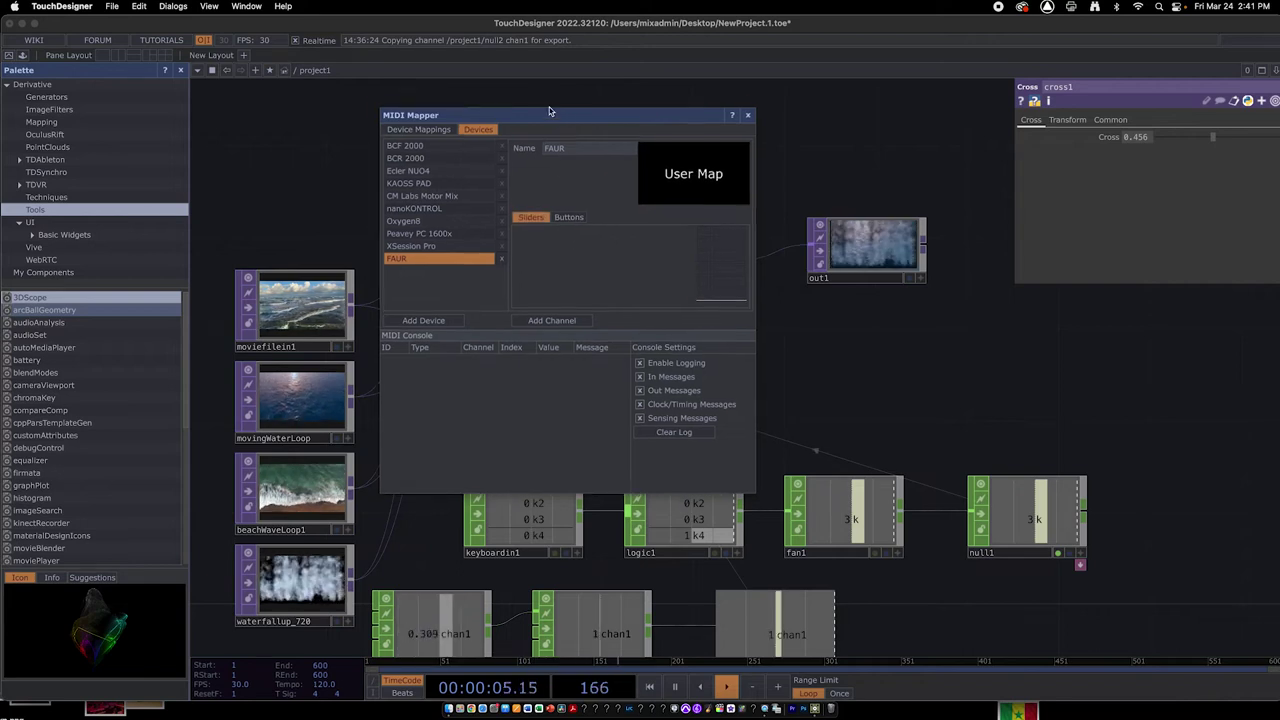
- Add slider channels s1 and s2 to the FAUR map with the messages b0 00 -- and b0 01 --
{"action": "left_click_drag", "start_coordinate": [549, 107], "coordinate": [533, 92]}
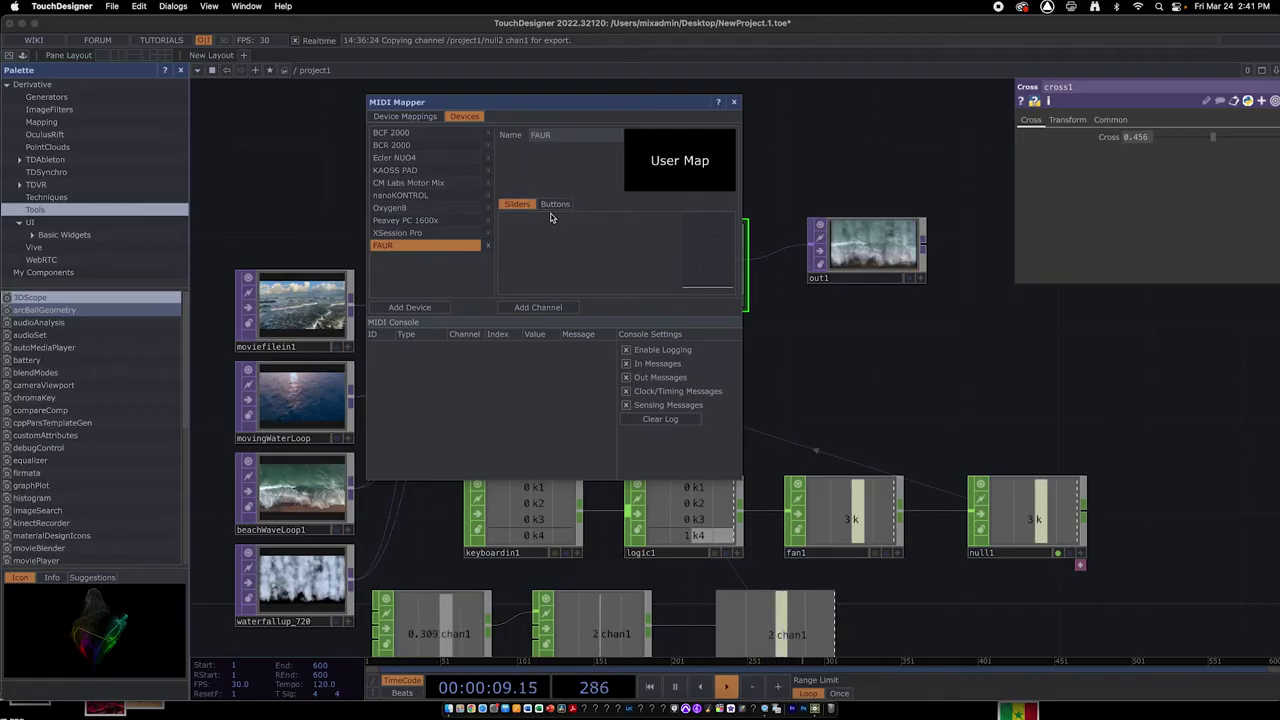
{"action": "left_click", "coordinate": [520, 205]}
{"action": "left_click", "coordinate": [521, 205]}
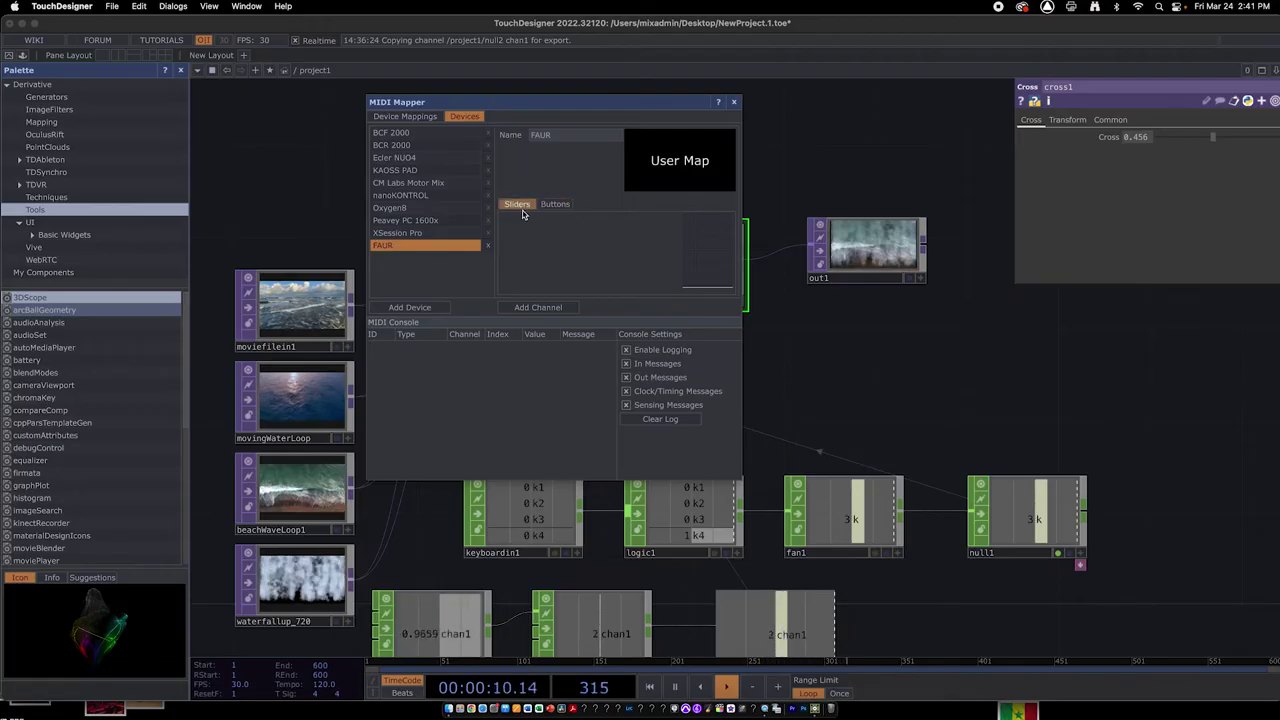
{"action": "left_click", "coordinate": [535, 309]}
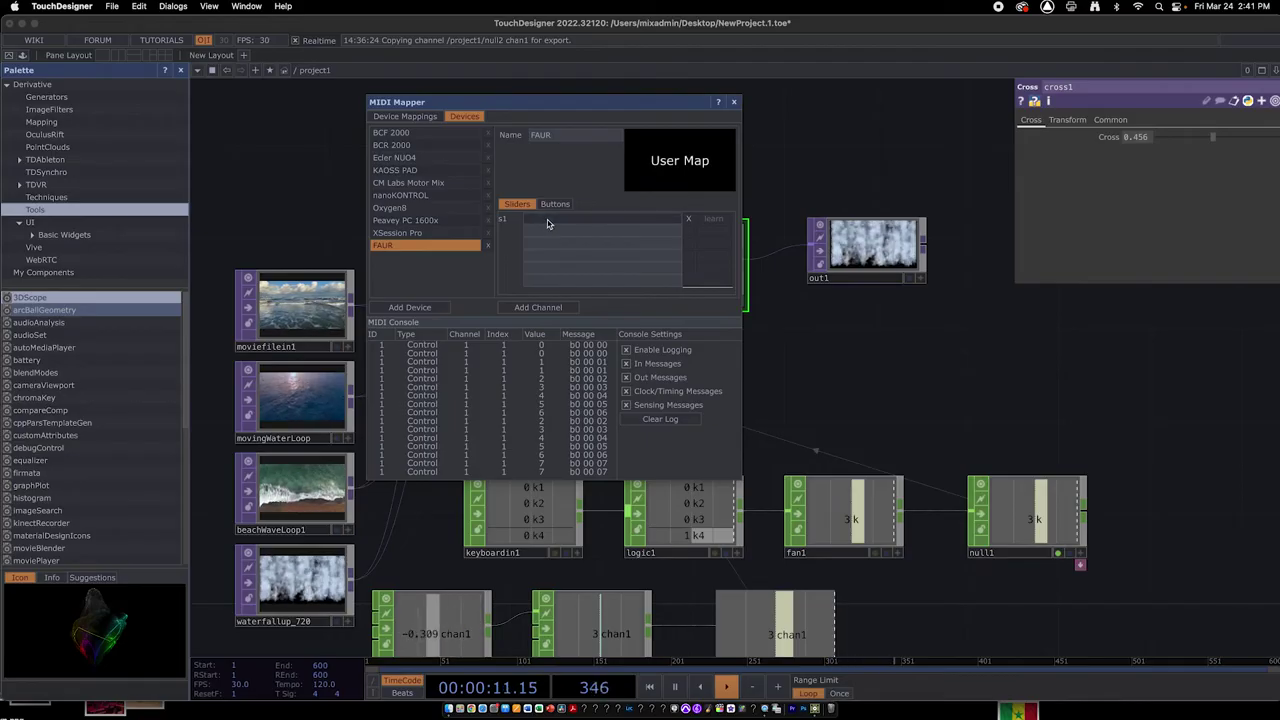
{"action": "type", "text": "0"}
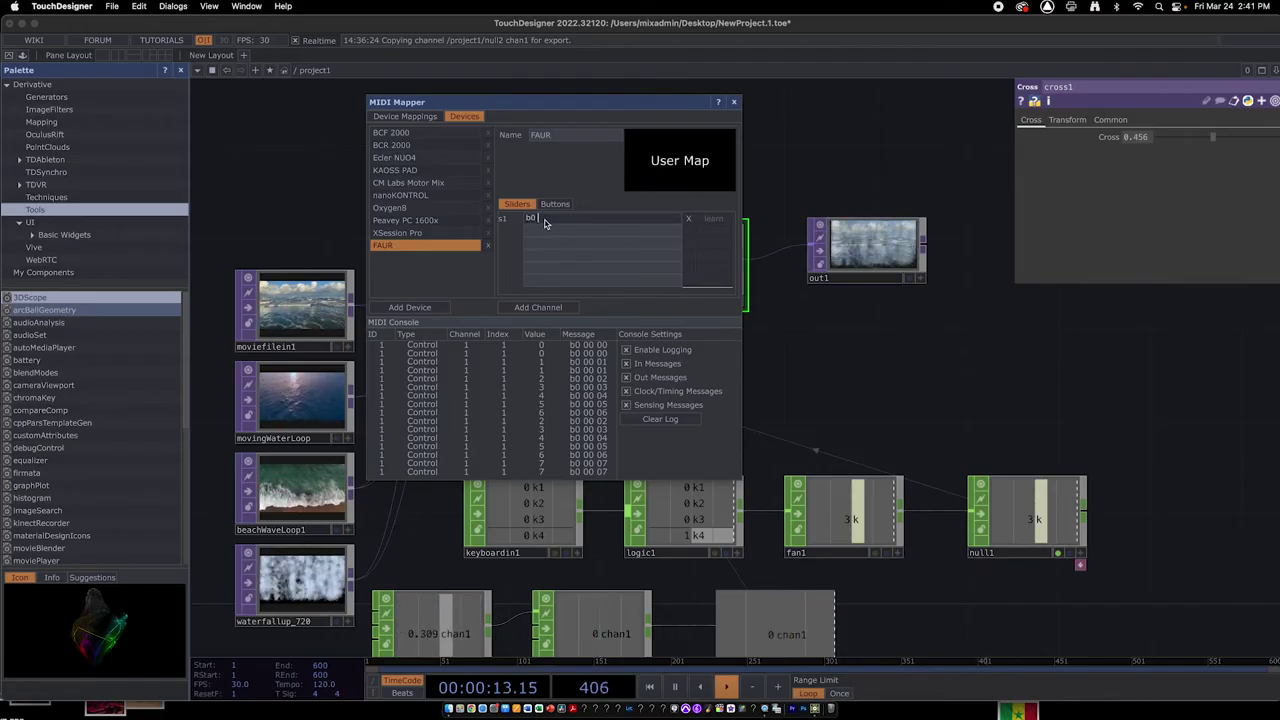
{"action": "type", "text": " 00"}
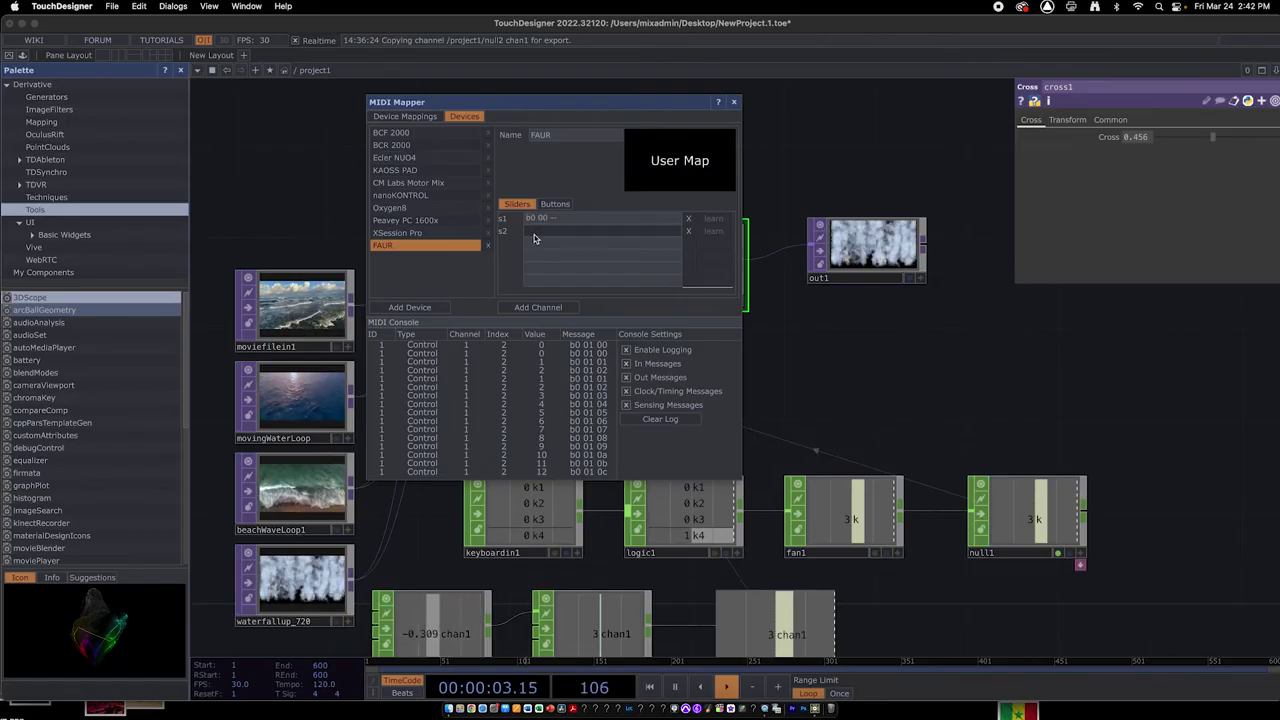
{"action": "type", "text": "1 --"}
{"action": "key", "text": "Return"}
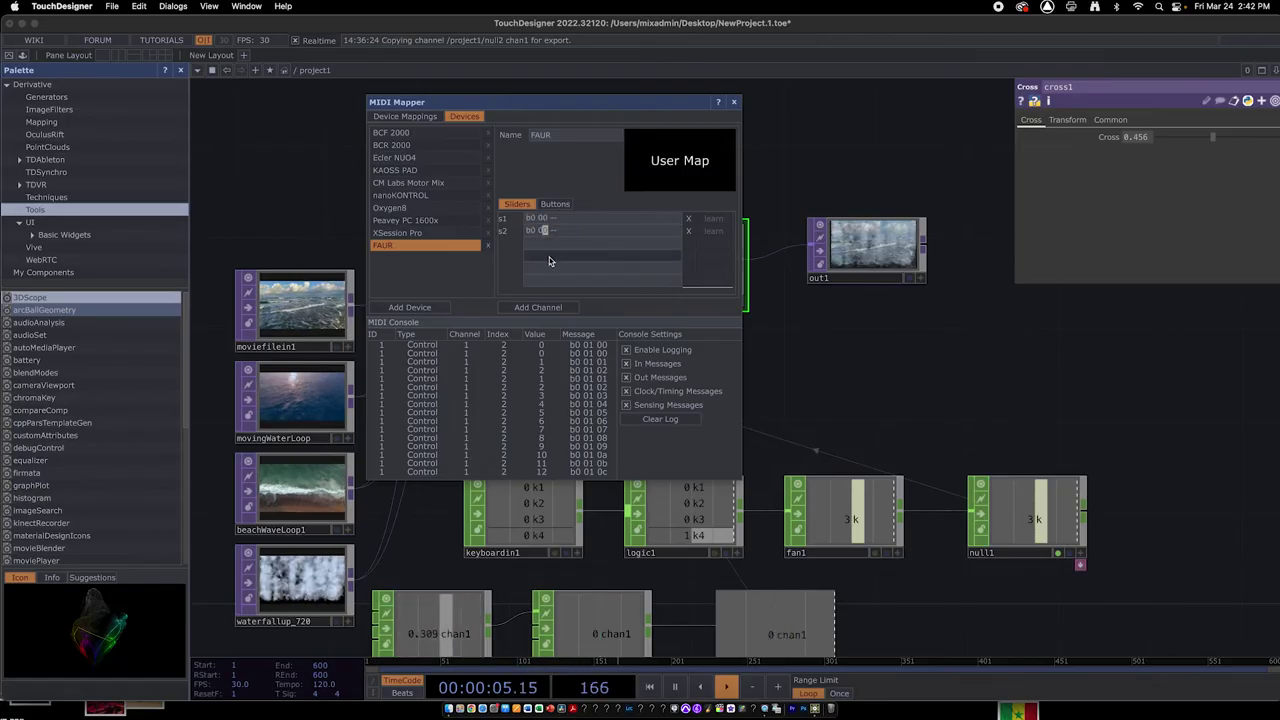
- Add slider channels s3 and s4 to the FAUR map with the messages b0 02 -- and b0 03 --
{"action": "left_click", "coordinate": [559, 307]}
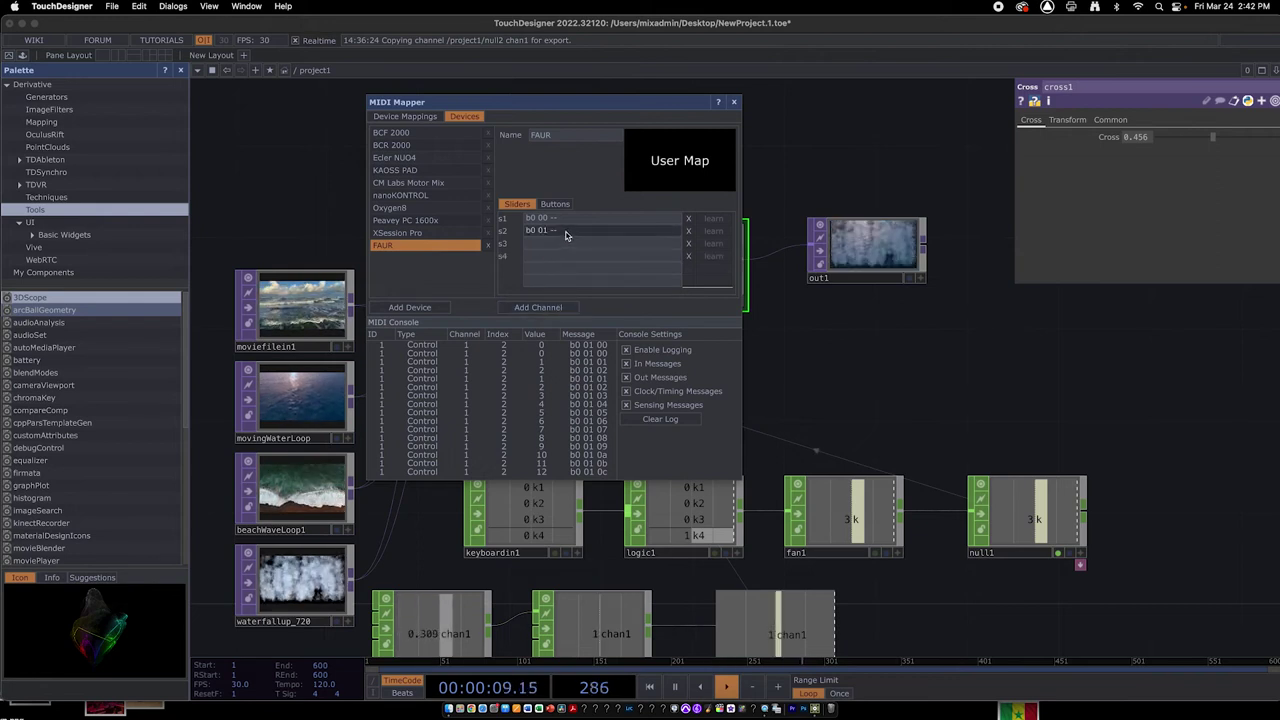
{"action": "left_click", "coordinate": [560, 243]}
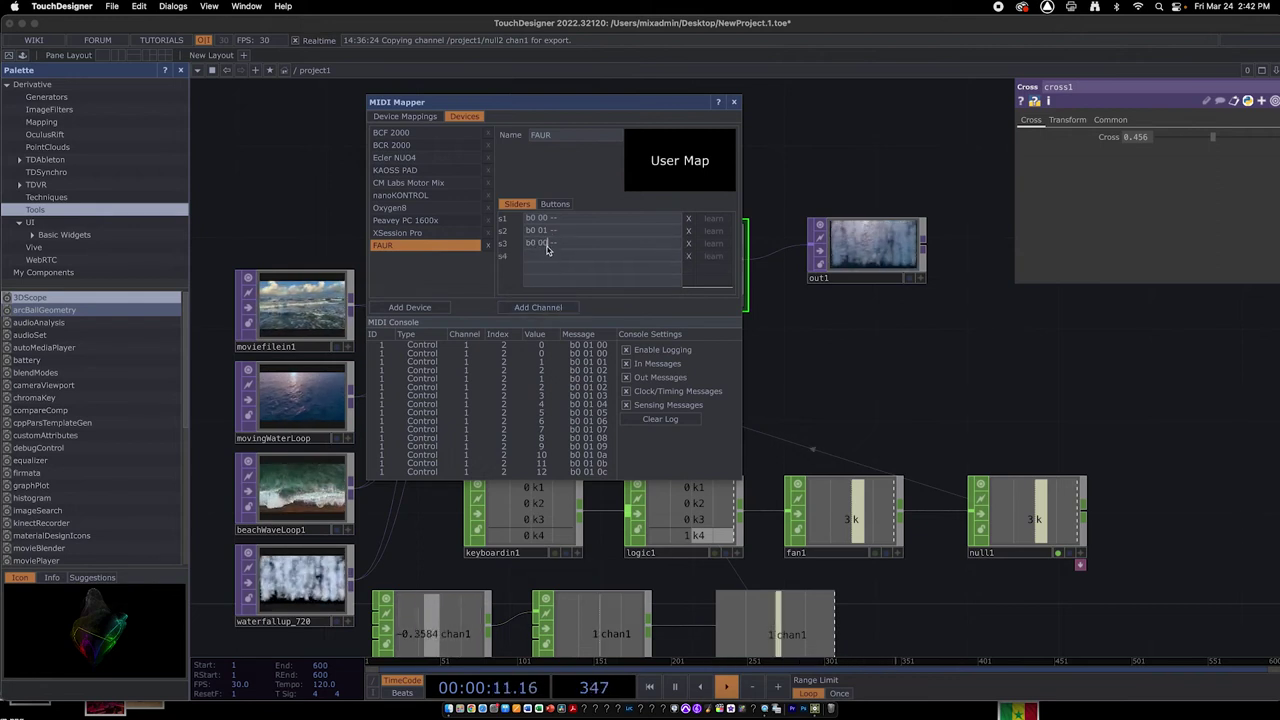
{"action": "type", "text": "3"}
{"action": "key", "text": "Return"}
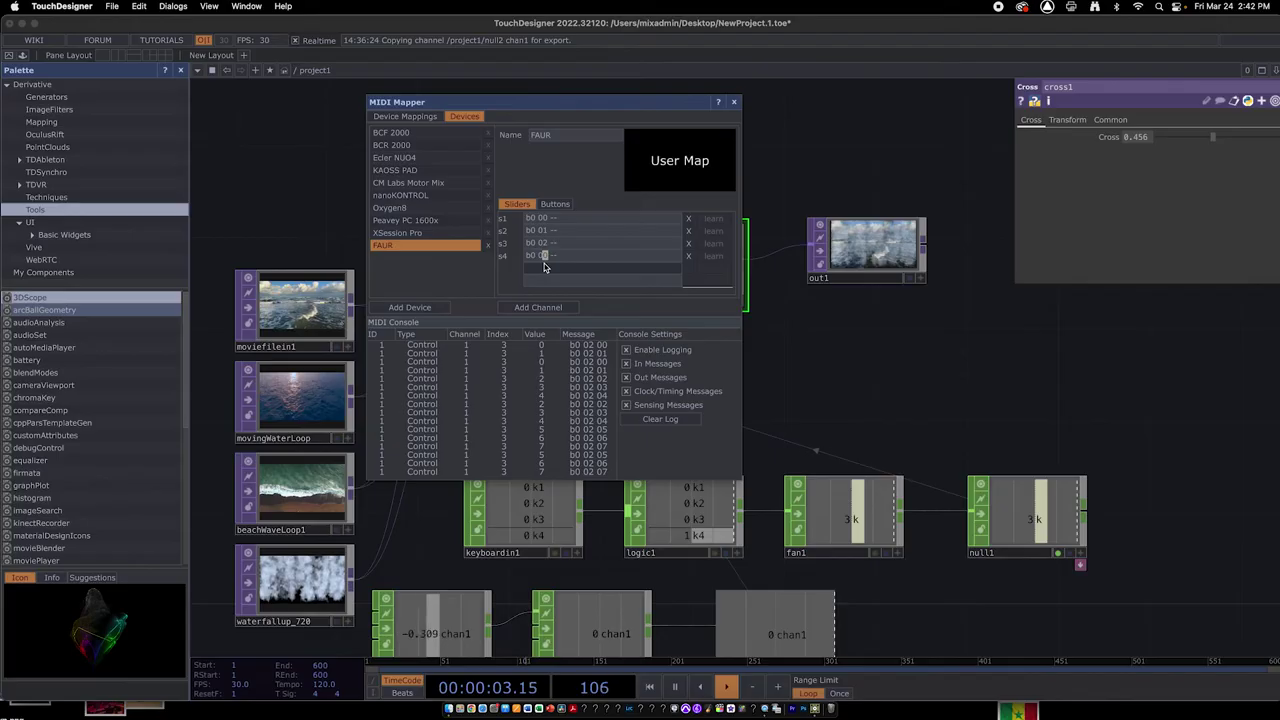
{"action": "type", "text": "3"}
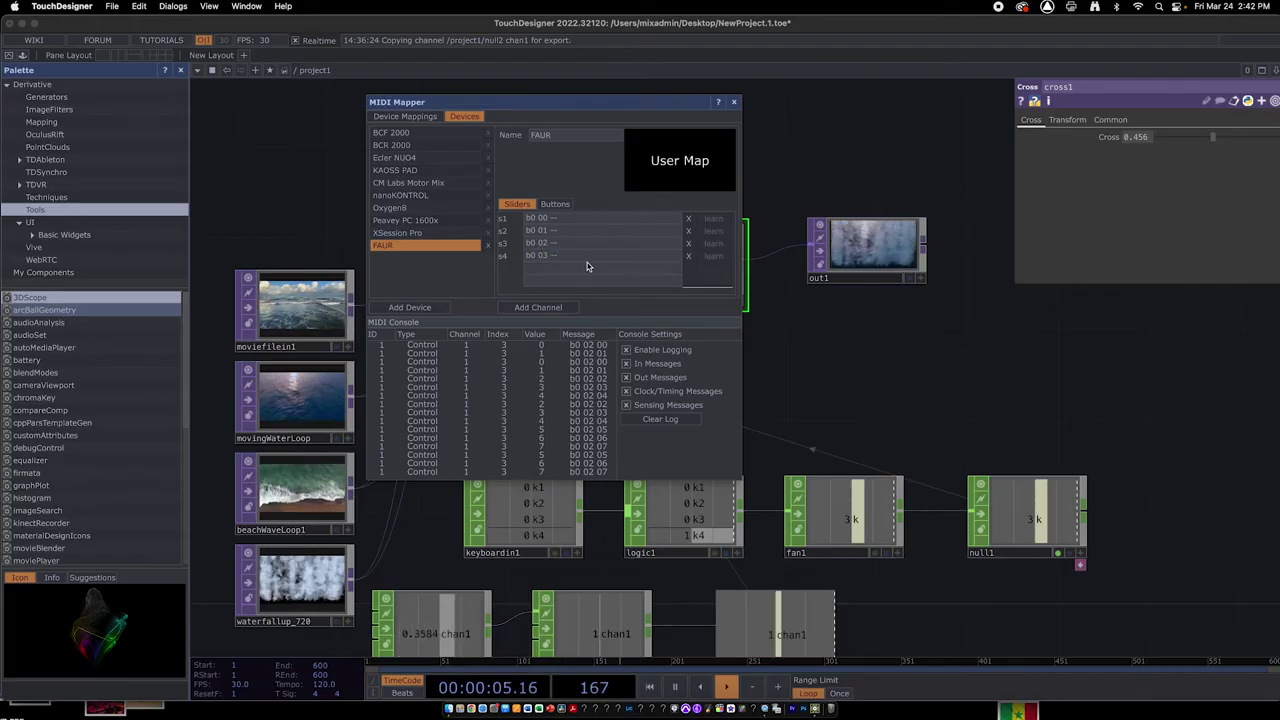
{"action": "left_click", "coordinate": [553, 205]}
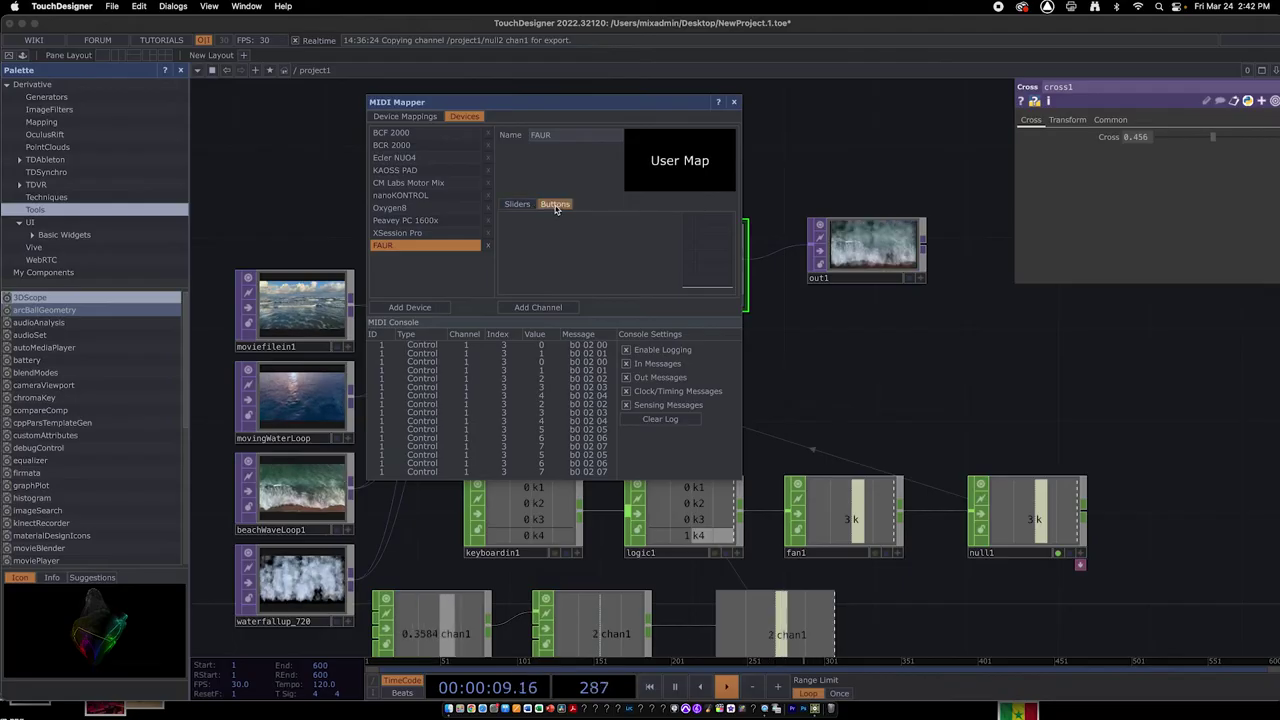
{"action": "left_click", "coordinate": [524, 205]}
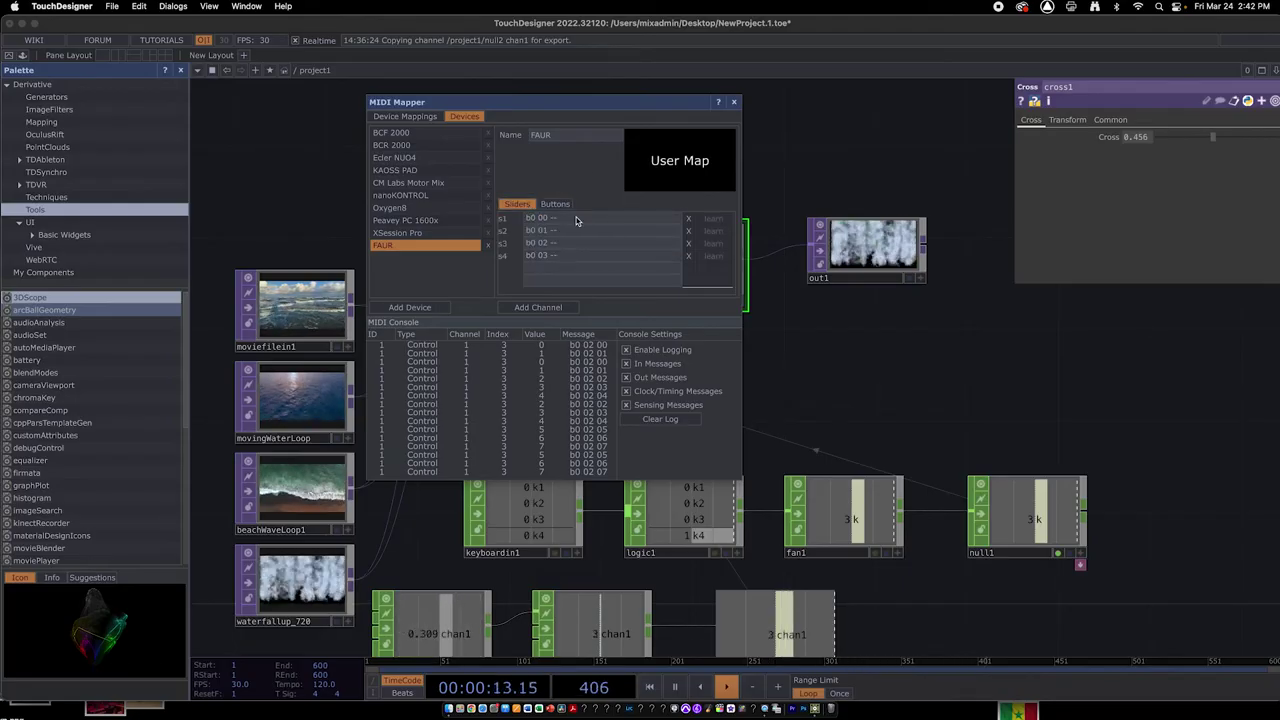
- Set the nanoKONTROL2 mapping's MIDI Map to FAUR and close the MIDI Mapper
{"action": "left_click", "coordinate": [405, 116]}
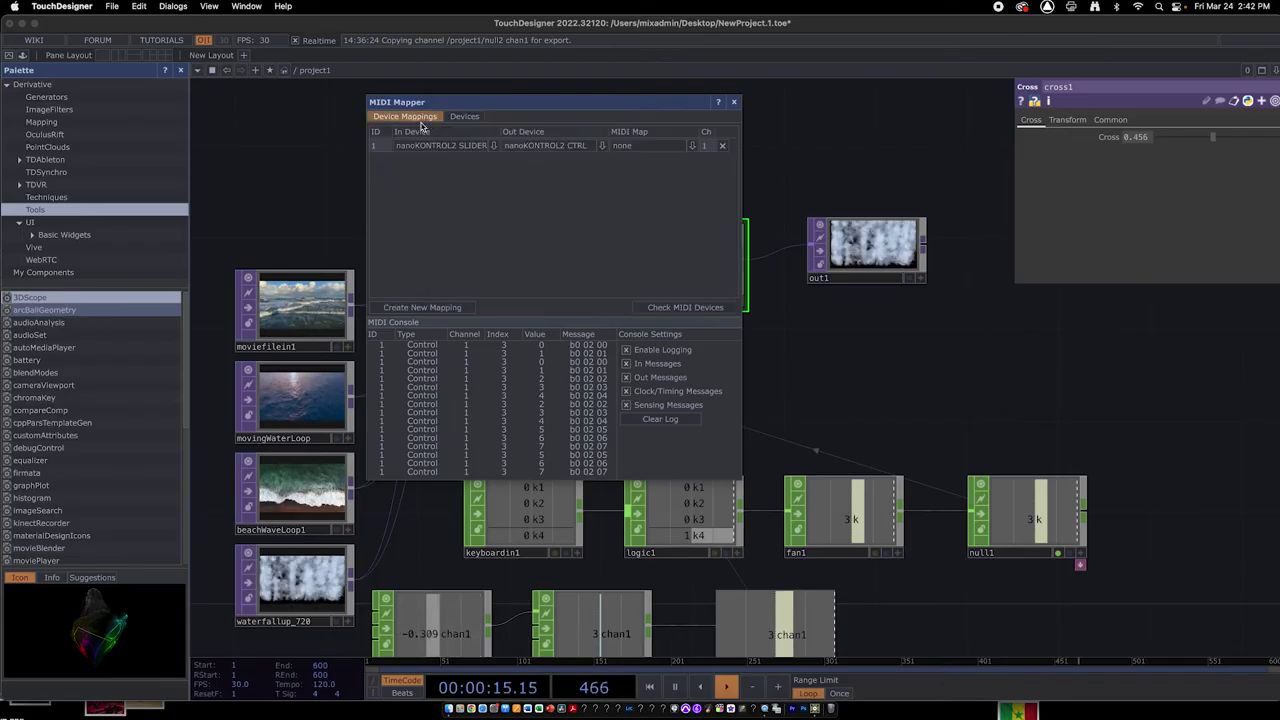
{"action": "left_click", "coordinate": [692, 147]}
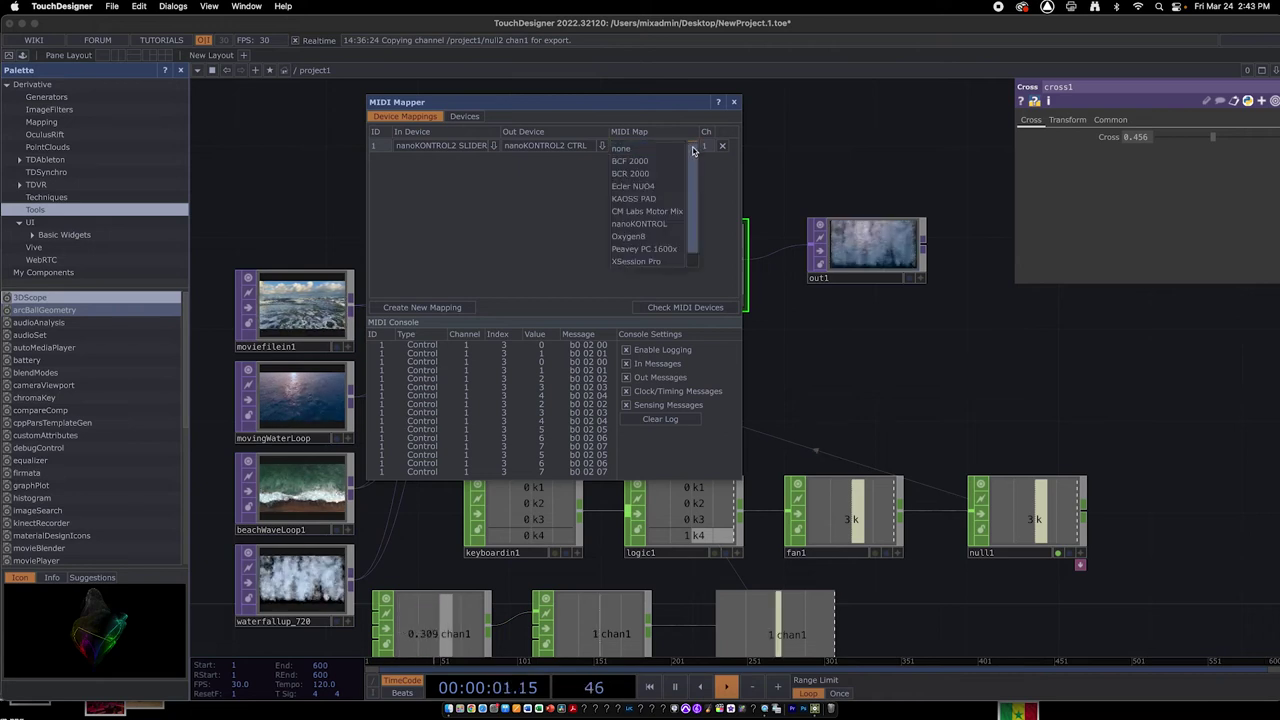
{"action": "scroll", "coordinate": [620, 250], "scroll_direction": "down", "scroll_amount": 1}
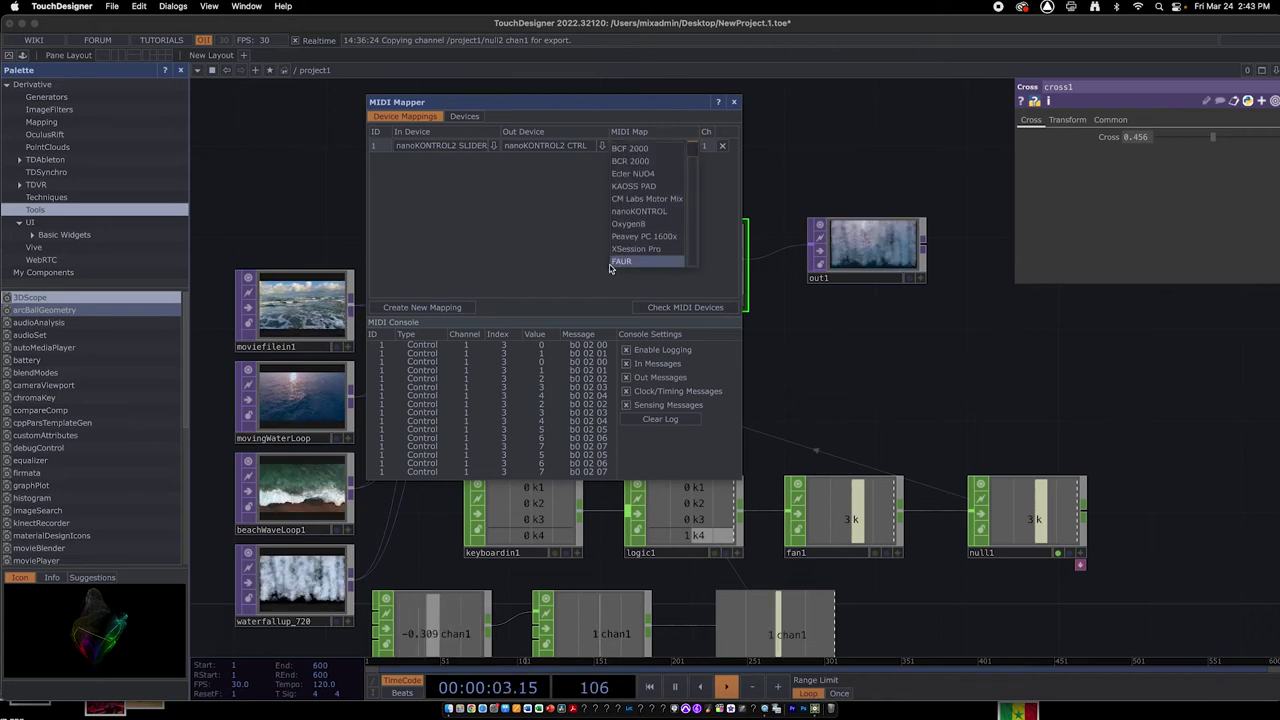
{"action": "left_click", "coordinate": [624, 261]}
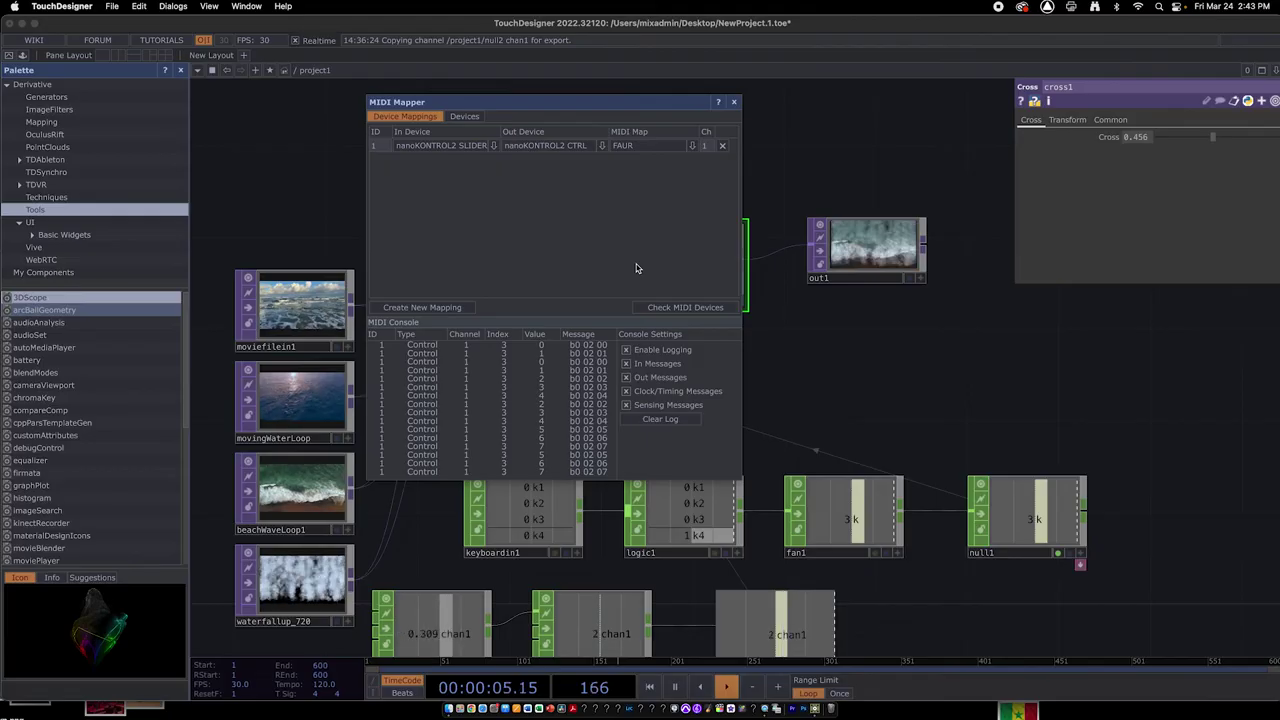
{"action": "left_click", "coordinate": [733, 102]}
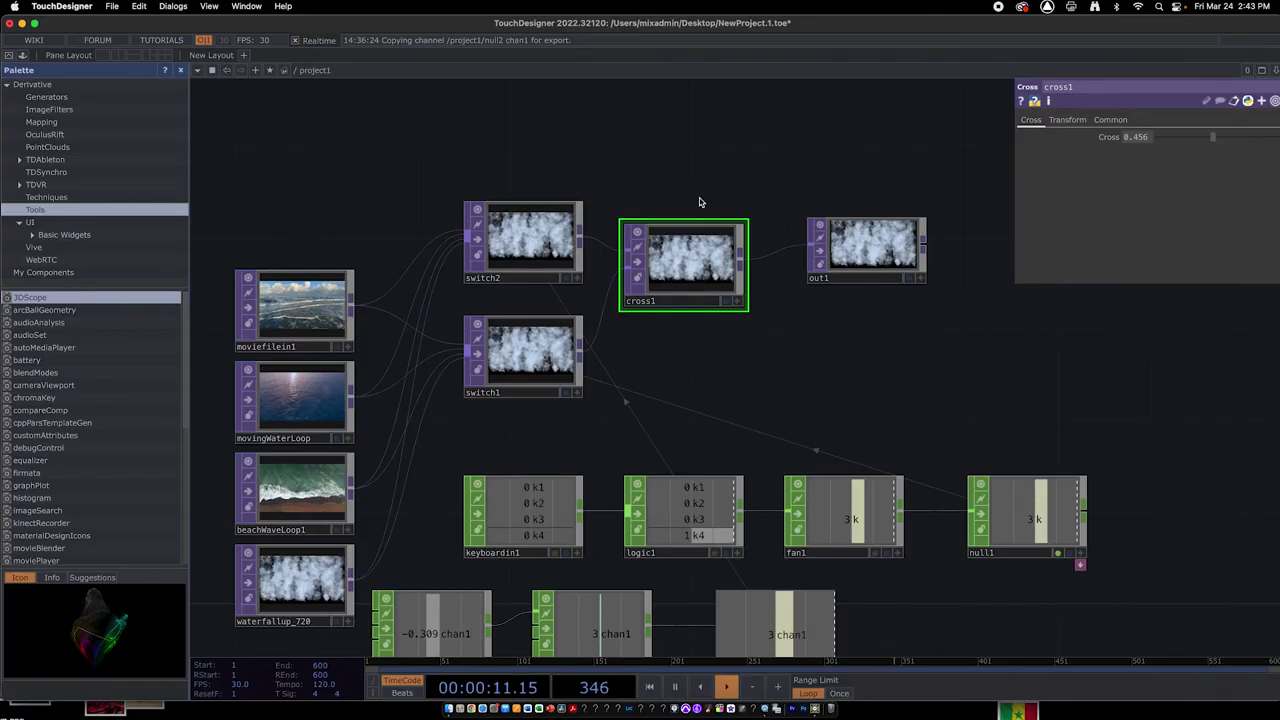
- Add a MIDI In Map CHOP above cross1 in the network
{"action": "key", "text": "Tab"}
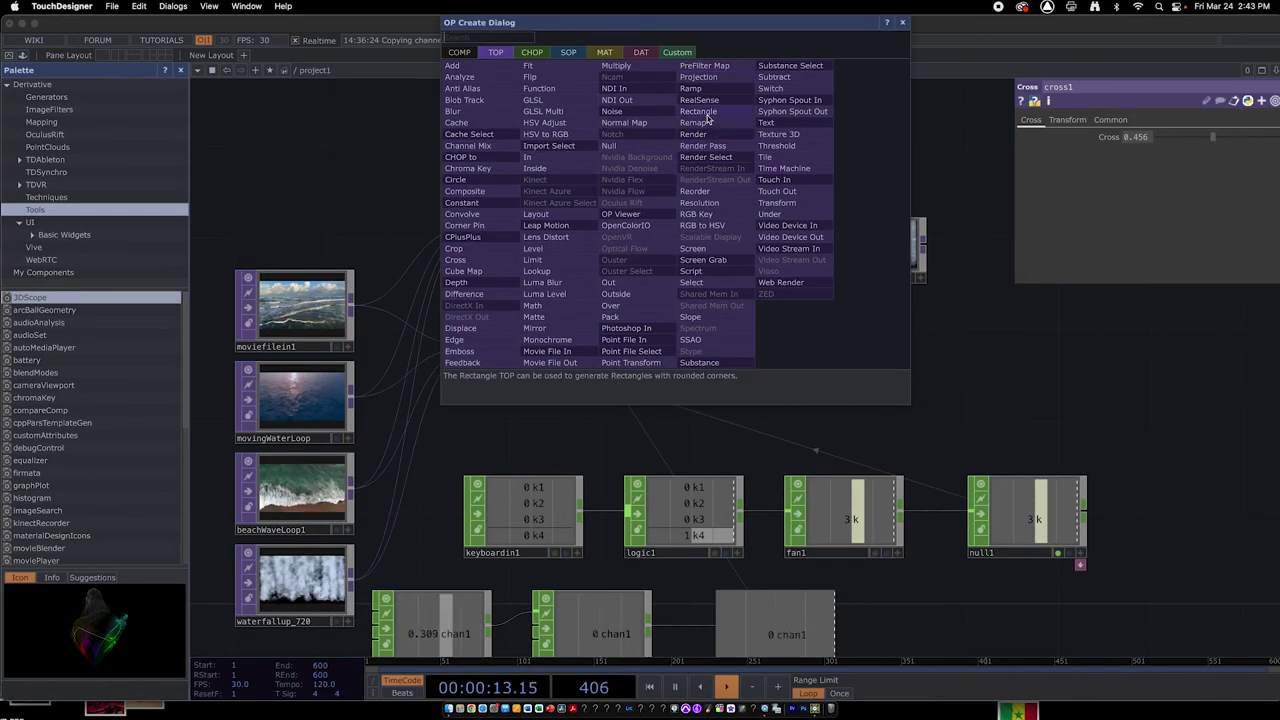
{"action": "left_click", "coordinate": [545, 51]}
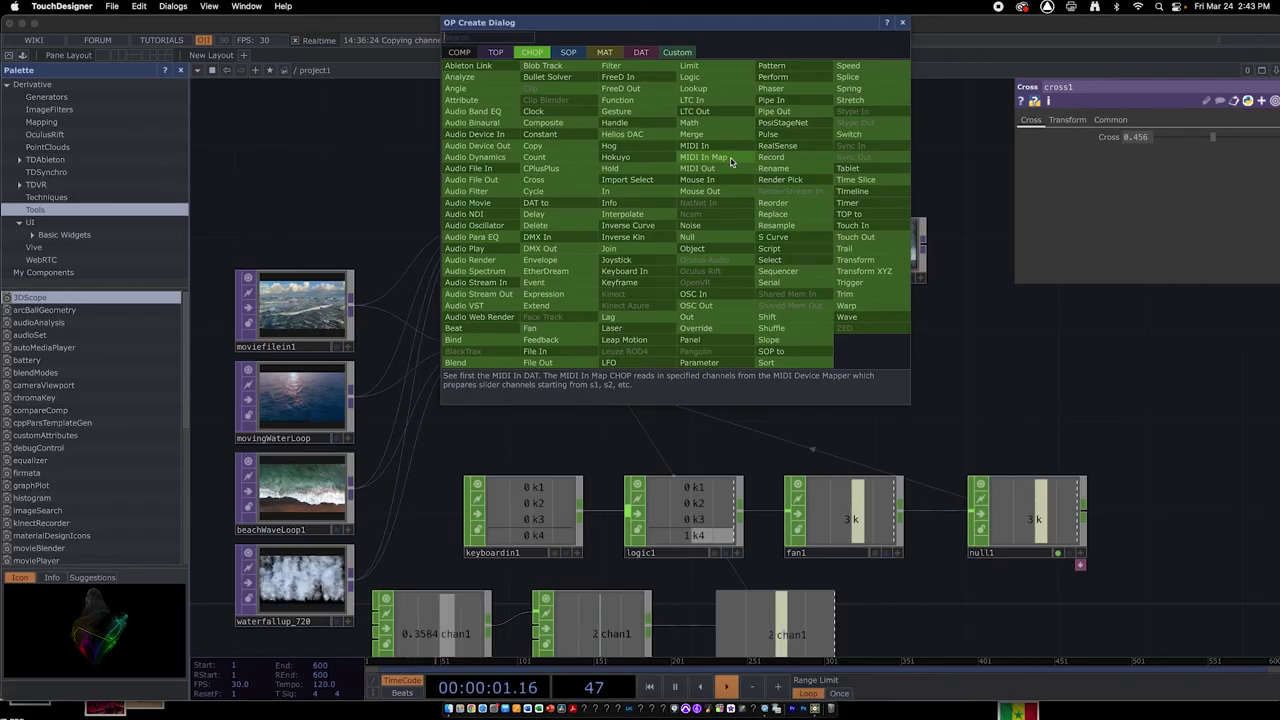
{"action": "left_click", "coordinate": [731, 161]}
{"action": "left_click", "coordinate": [706, 152]}
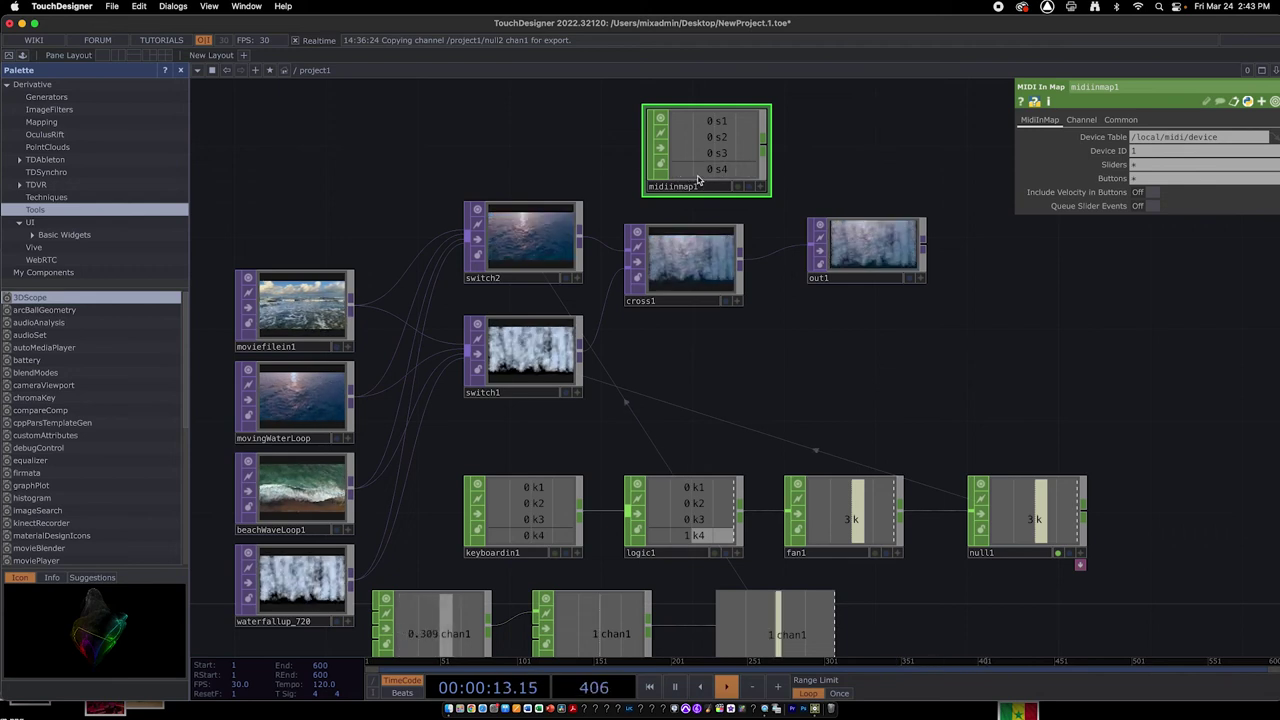
- Test cross1's Cross value, setting it to 1, and export midiinmap1's s1 channel to that parameter
{"action": "left_click", "coordinate": [700, 248]}
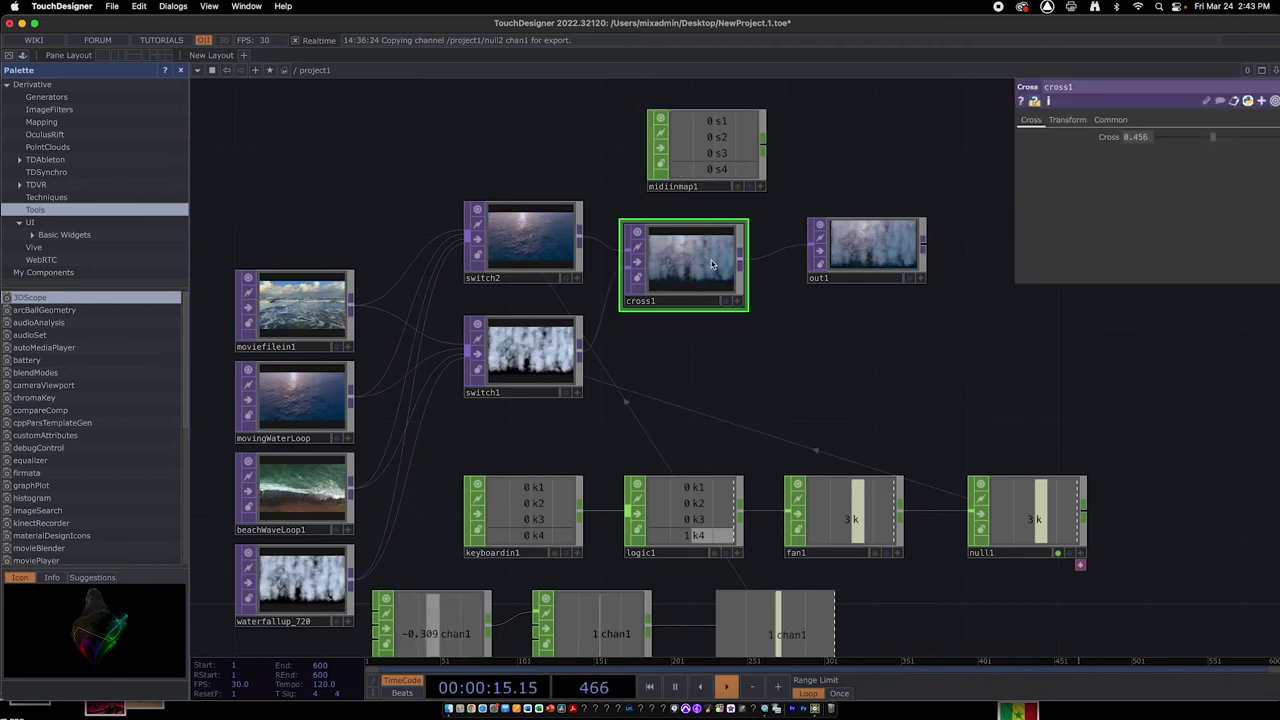
{"action": "left_click_drag", "start_coordinate": [1210, 141], "coordinate": [1157, 143]}
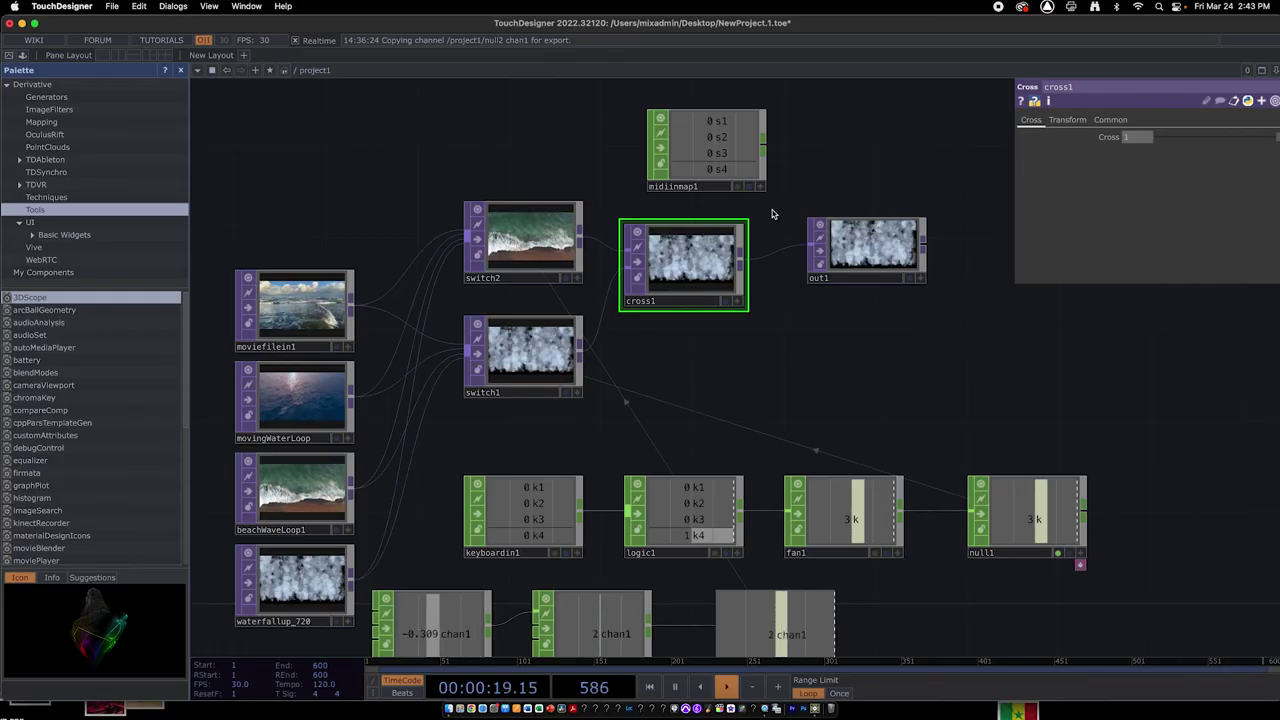
{"action": "left_click", "coordinate": [715, 121]}
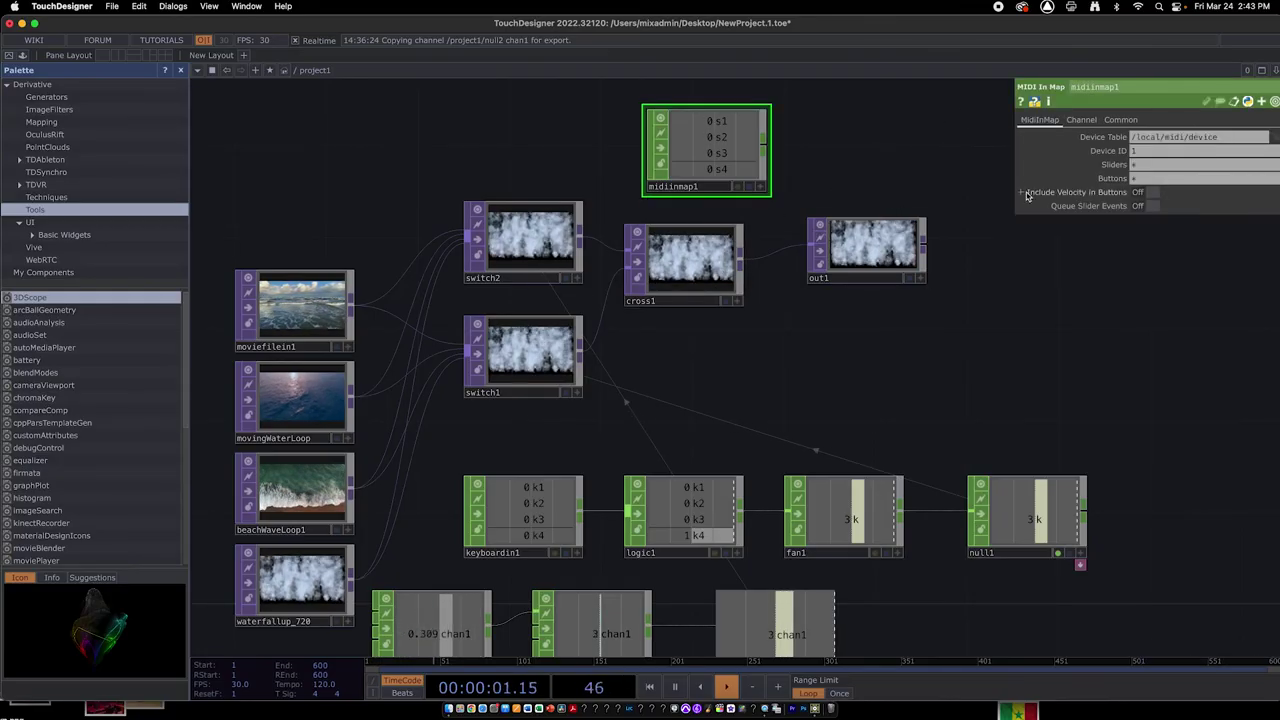
{"action": "left_click", "coordinate": [693, 283]}
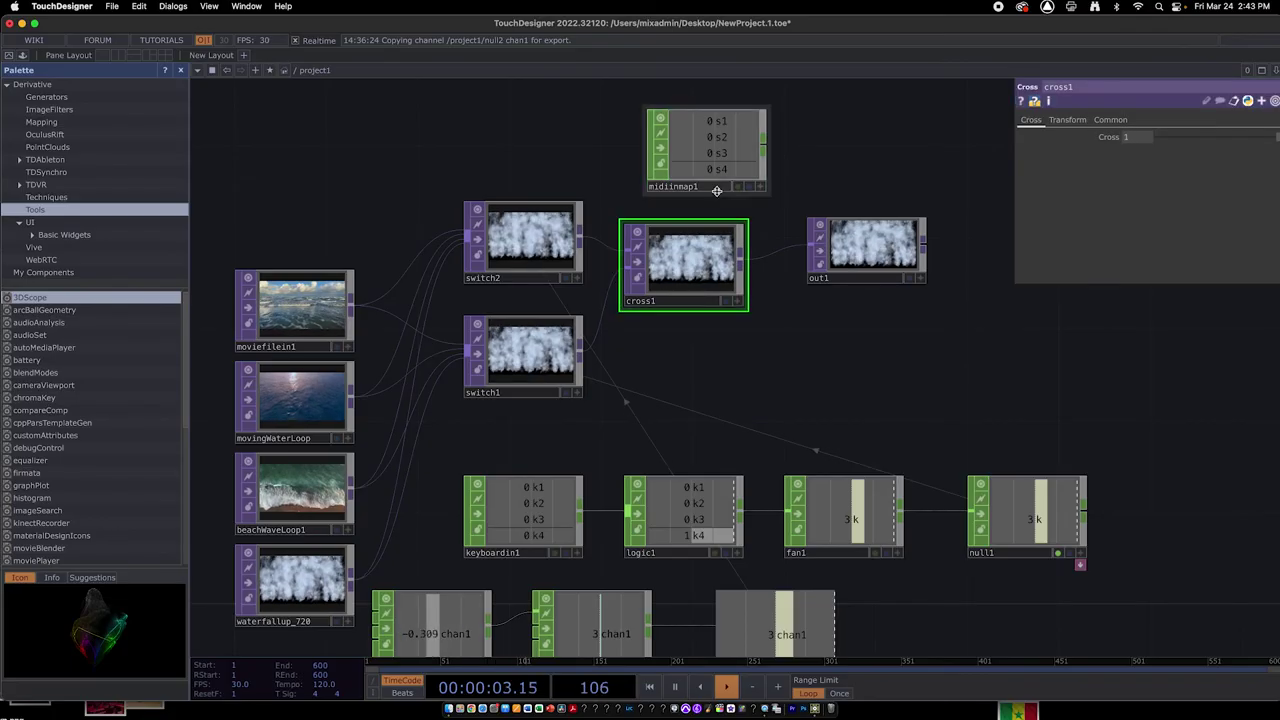
{"action": "left_click", "coordinate": [760, 187]}
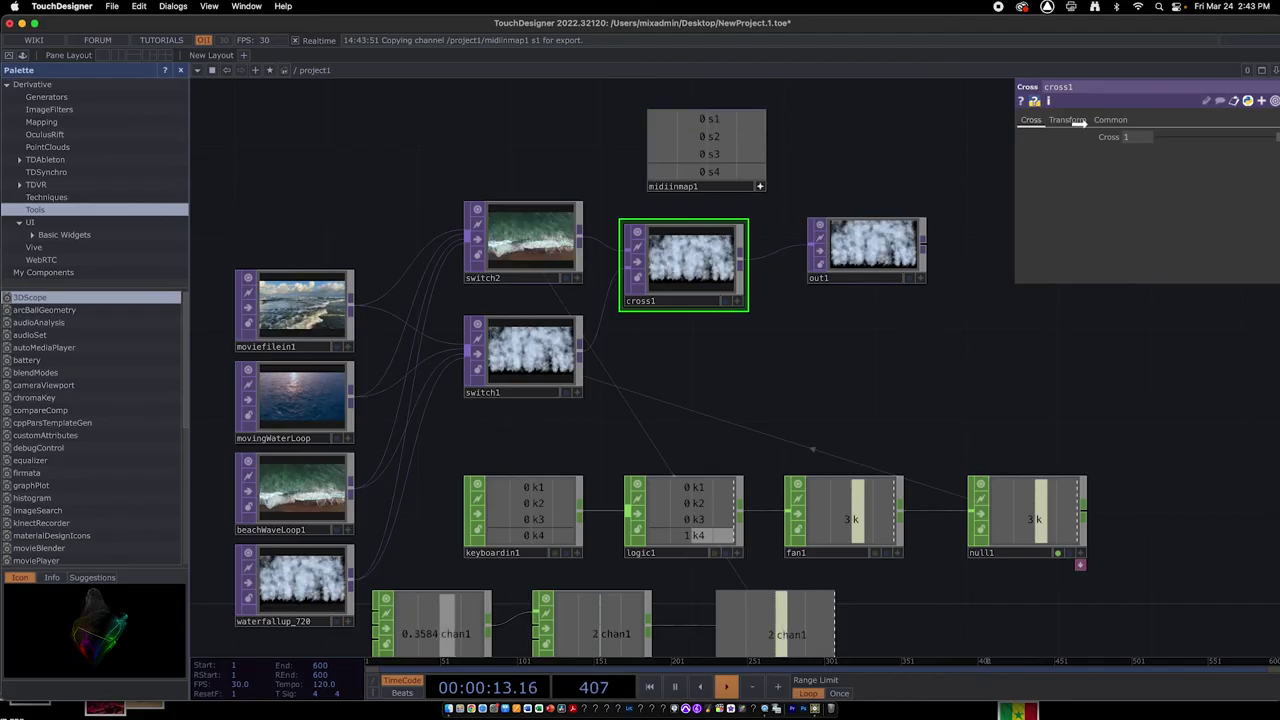
{"action": "left_click_drag", "start_coordinate": [1132, 139], "coordinate": [1136, 140]}
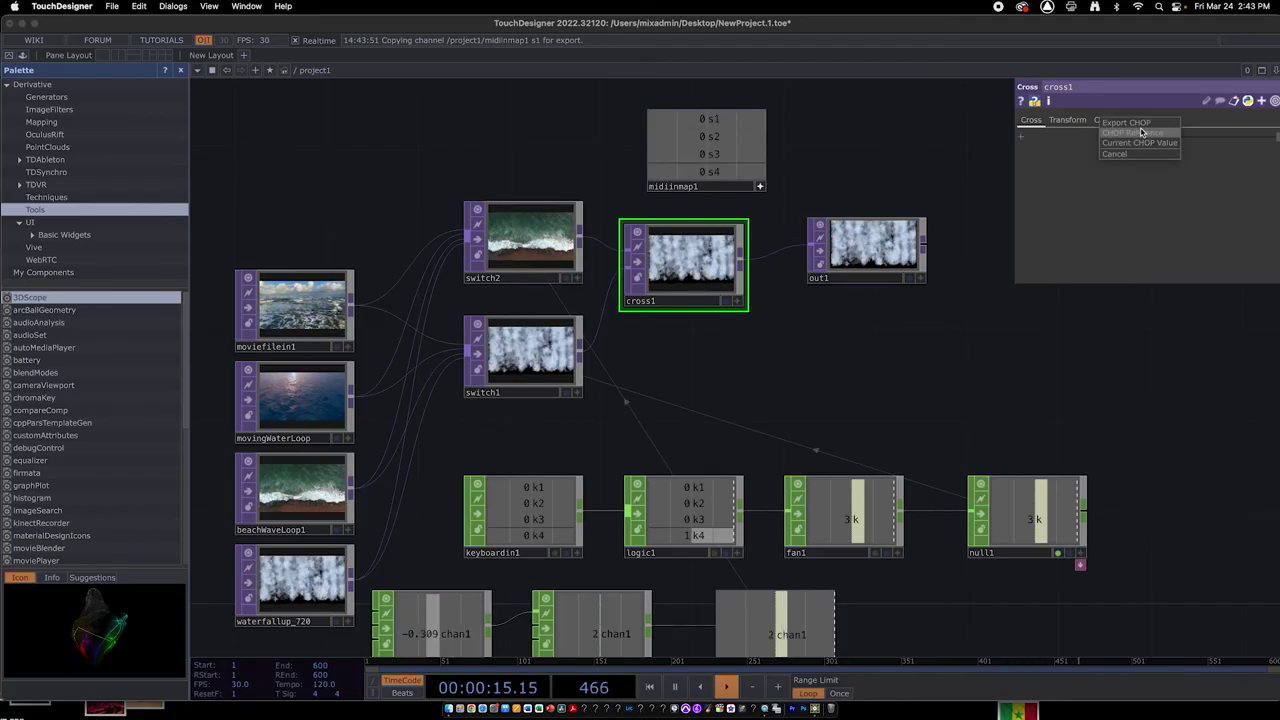
{"action": "left_click", "coordinate": [1128, 123]}
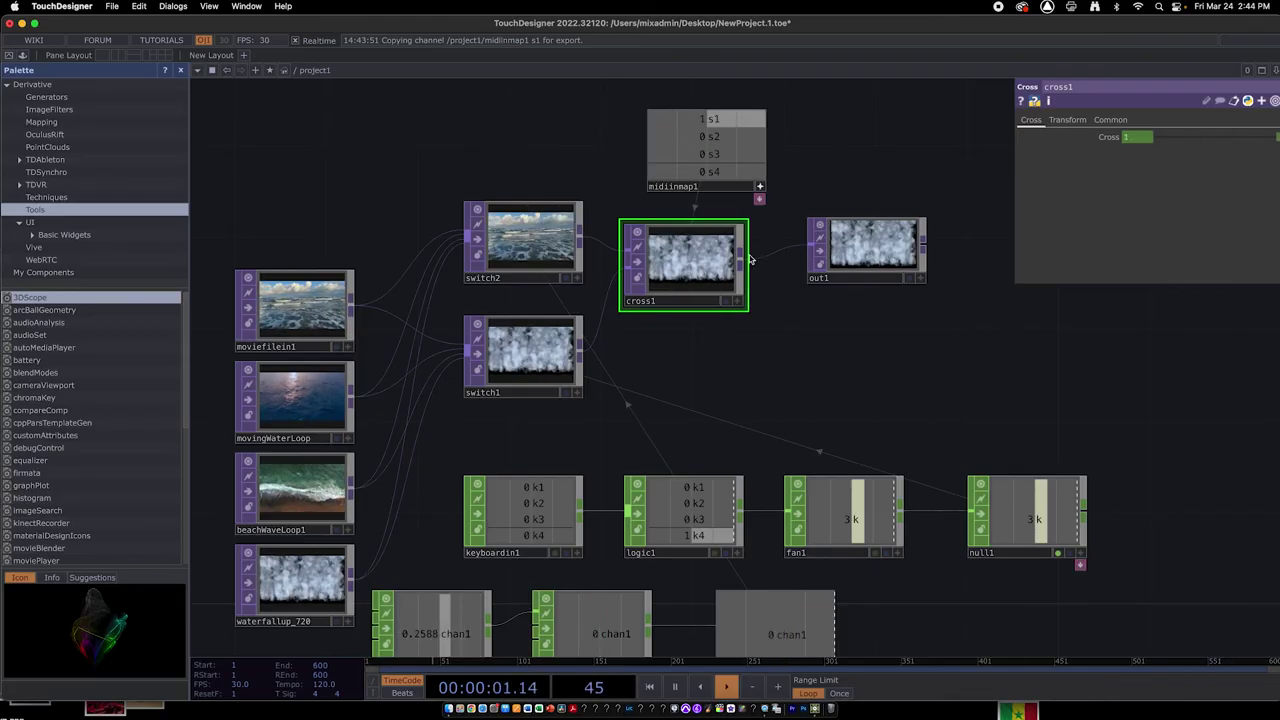
- Display out1 as the network background and inspect cross1's MIDI-driven Cross parameter
{"action": "left_click", "coordinate": [909, 279]}
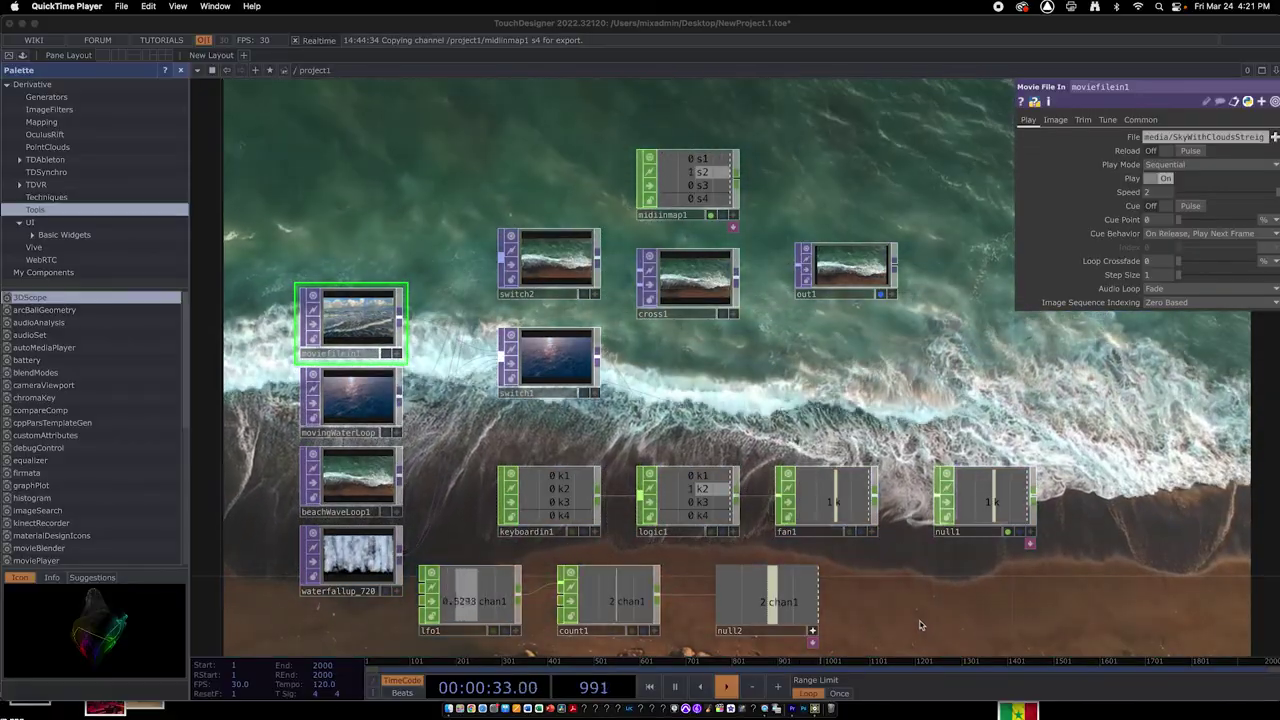
{"action": "left_click", "coordinate": [698, 298]}
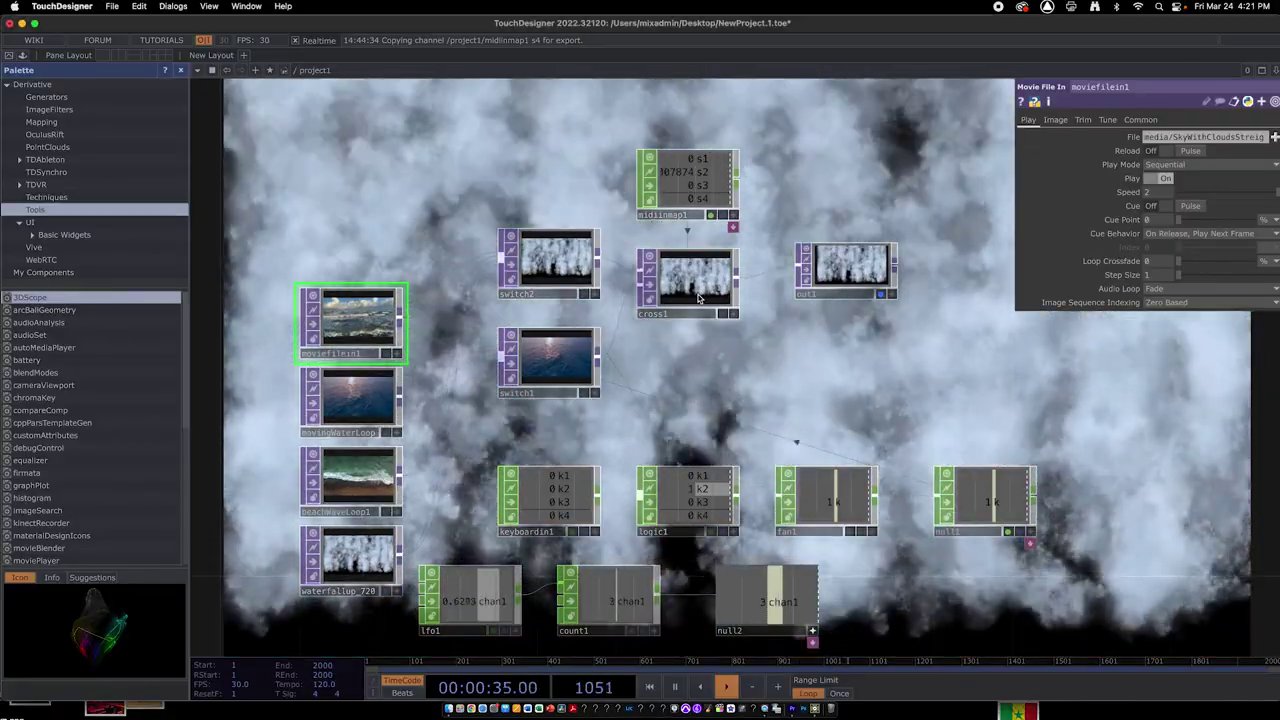
{"action": "left_click", "coordinate": [698, 298]}
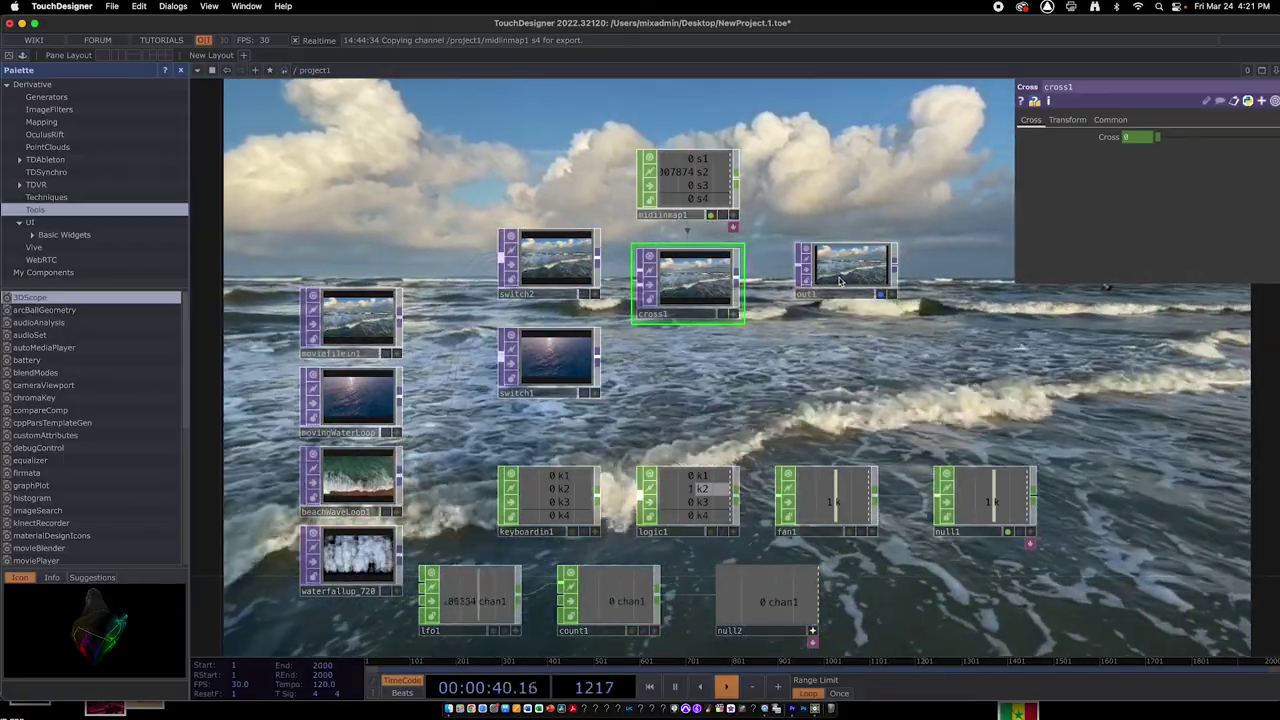
- Turn off out1's background display and open the output window in Perform Mode
{"action": "left_click", "coordinate": [862, 281]}
{"action": "left_click", "coordinate": [880, 294]}
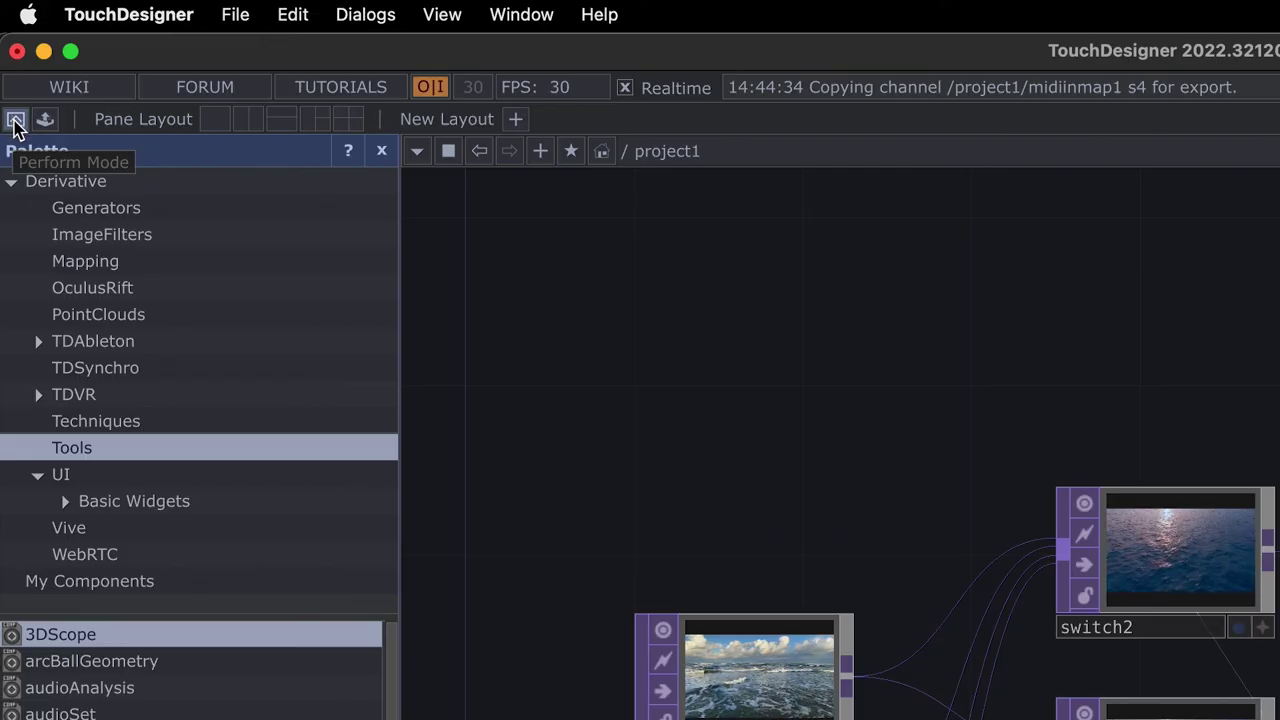
{"action": "left_click", "coordinate": [15, 120]}
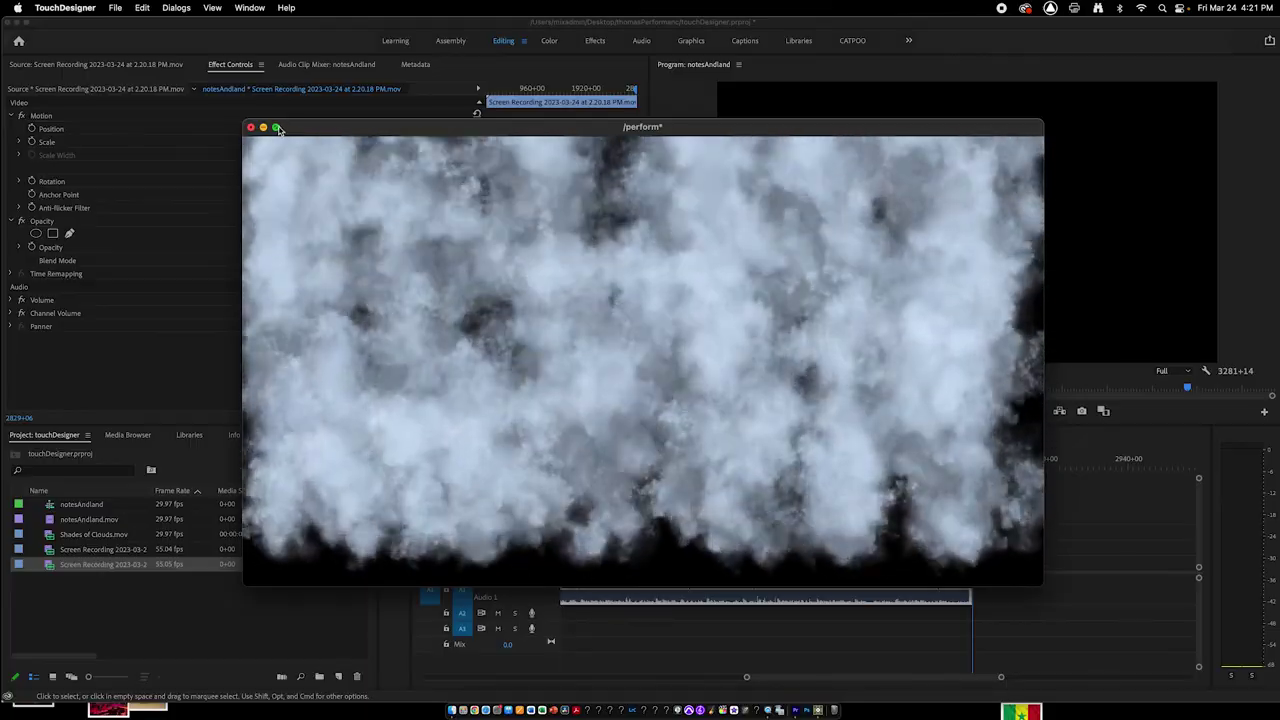
{"action": "mouse_move", "coordinate": [277, 128]}
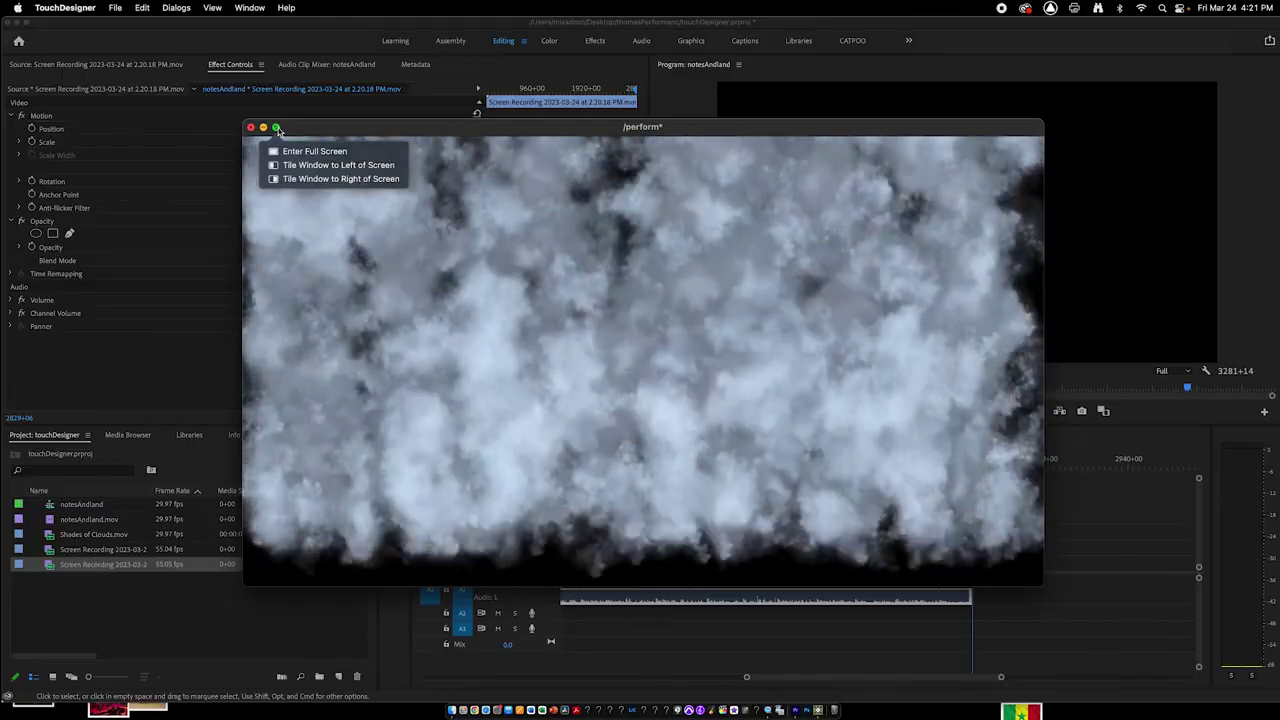